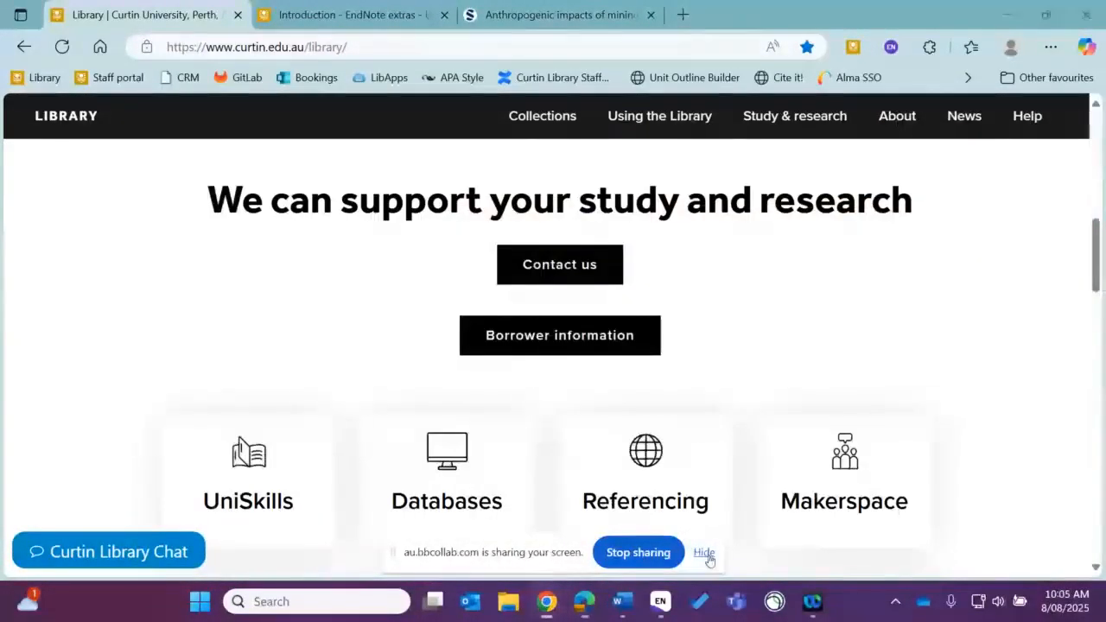
Step: Open the EndNote extras guide in the UniSkills digital skills modules, starting from the Curtin Library homepage
click(705, 552)
scroll(430, 378, down, 1)
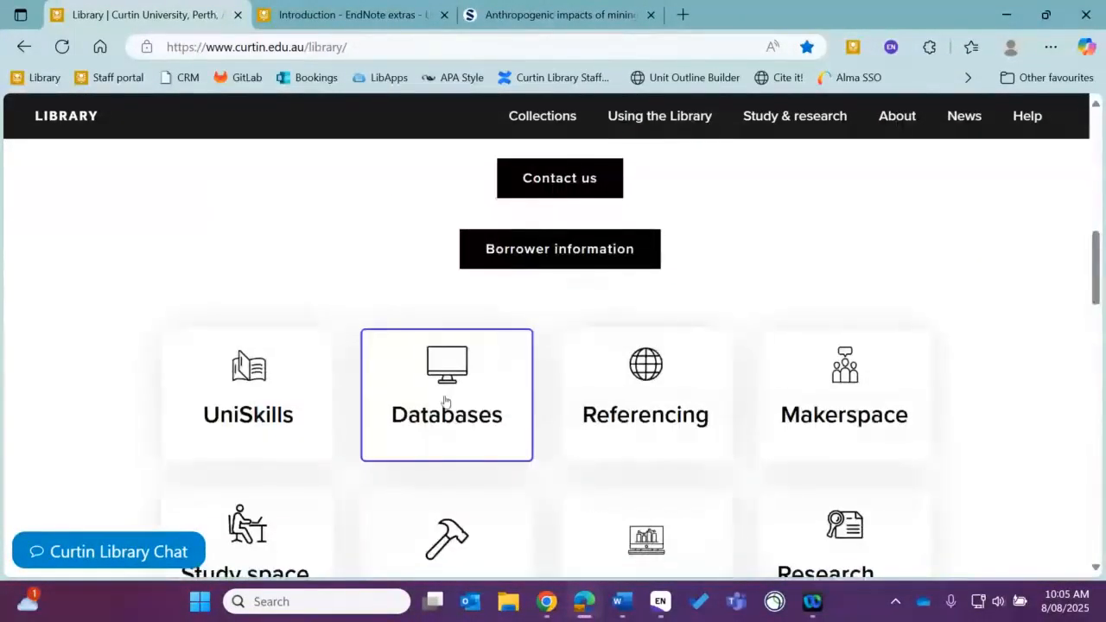
scroll(379, 392, down, 1)
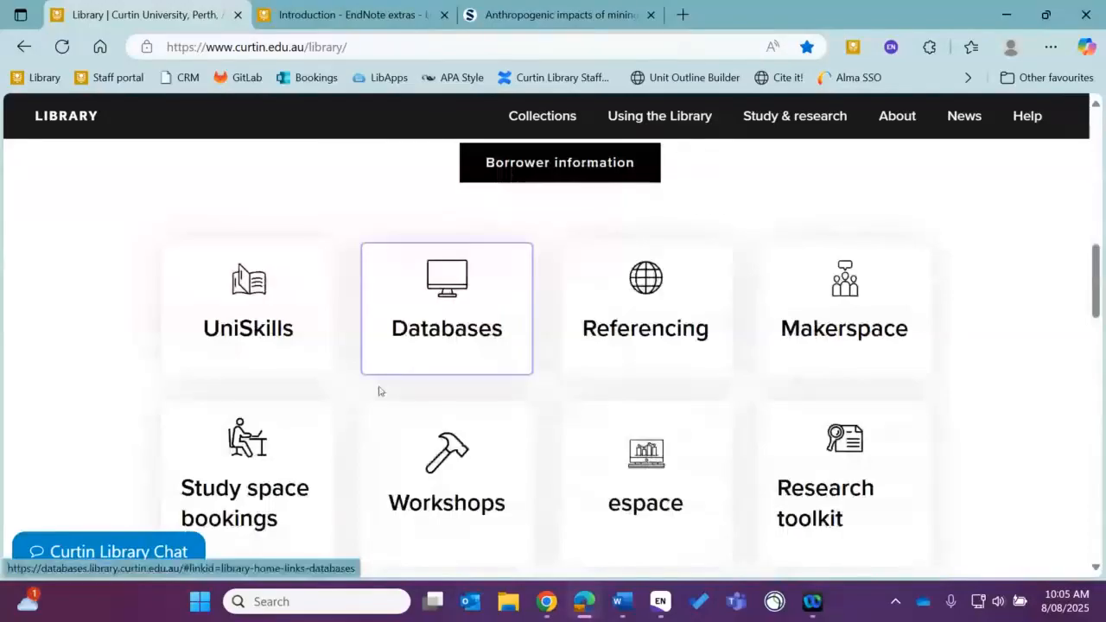
click(209, 304)
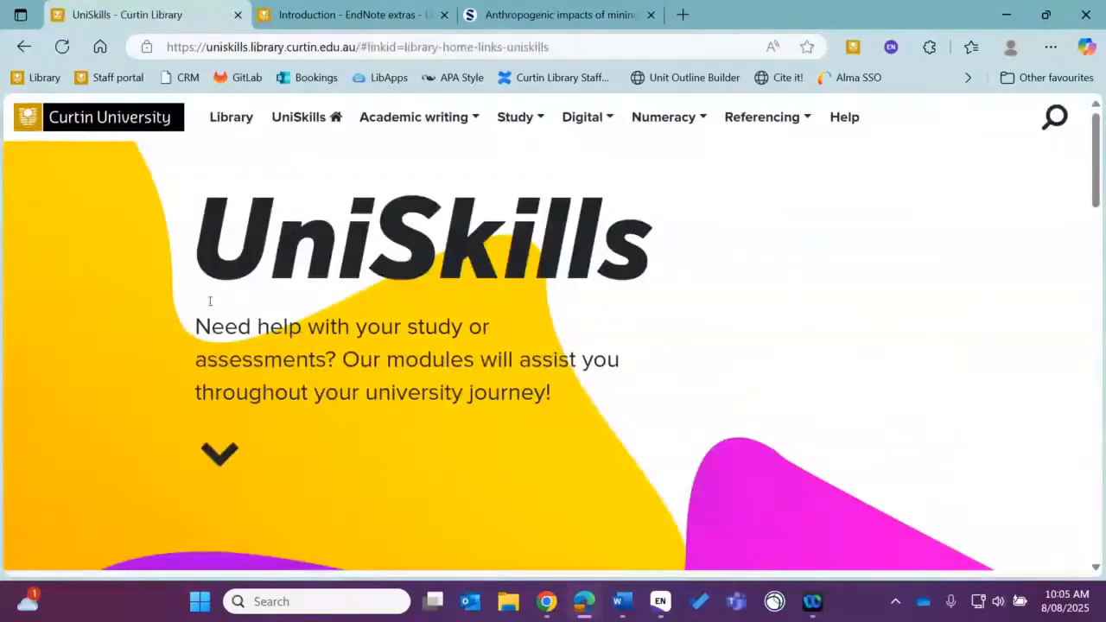
click(612, 122)
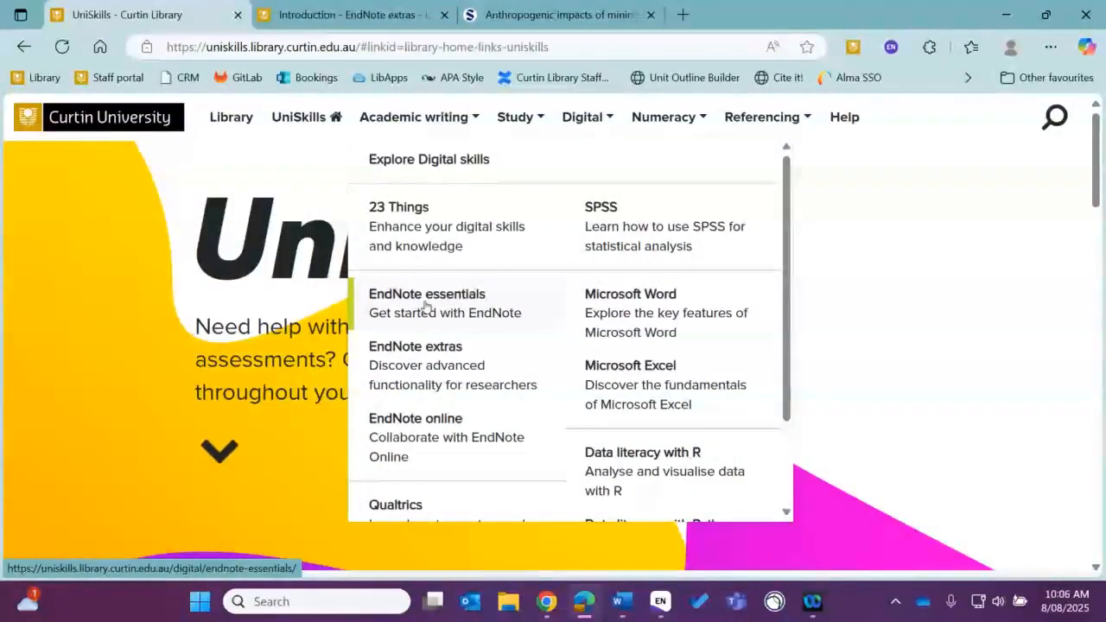
click(453, 378)
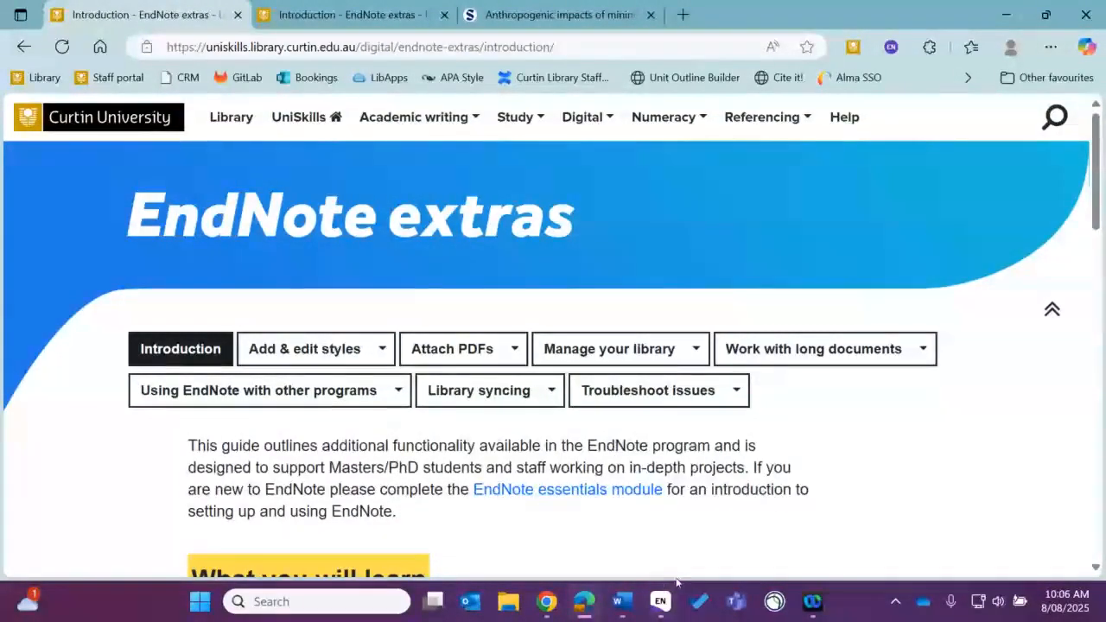
Step: Switch to EndNote, sync My EndNote Library with the online account, and open its sync status details
mouse_move(657, 605)
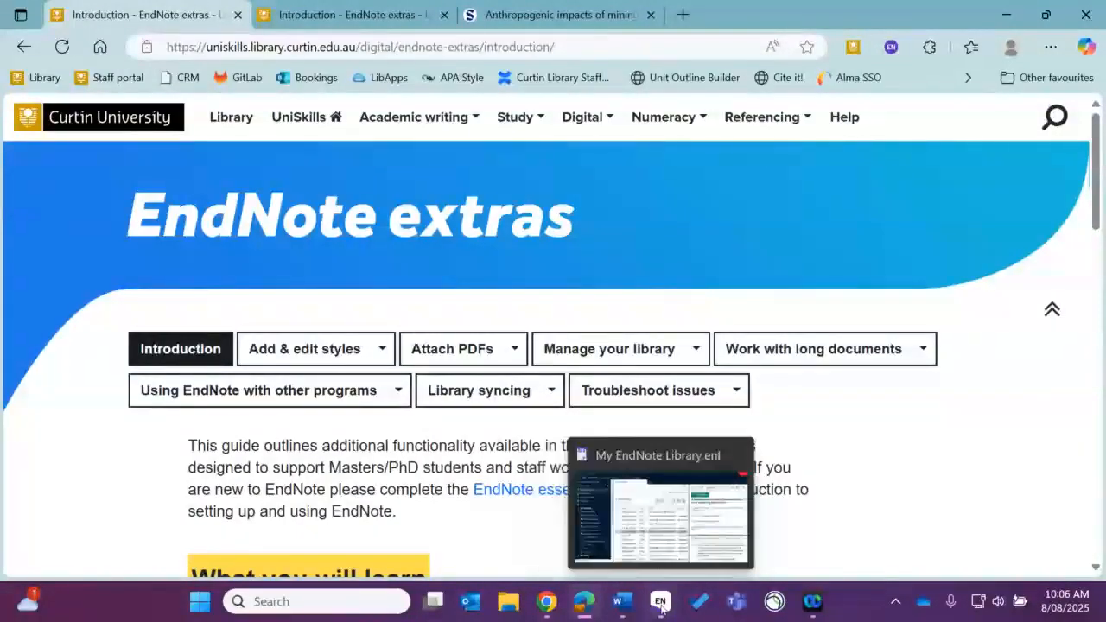
click(663, 609)
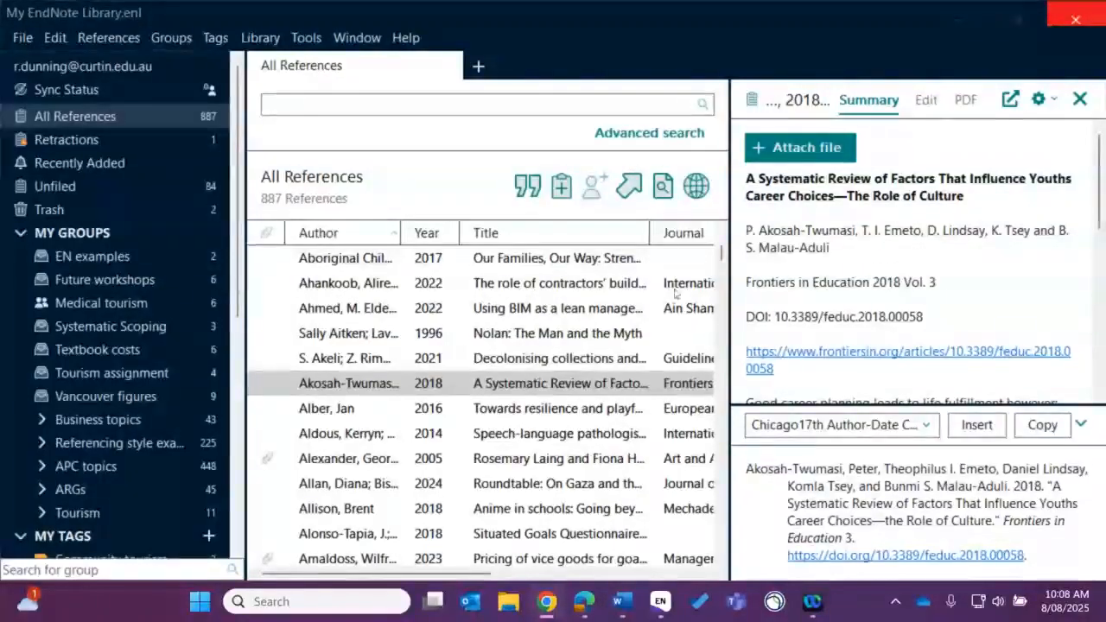
click(262, 39)
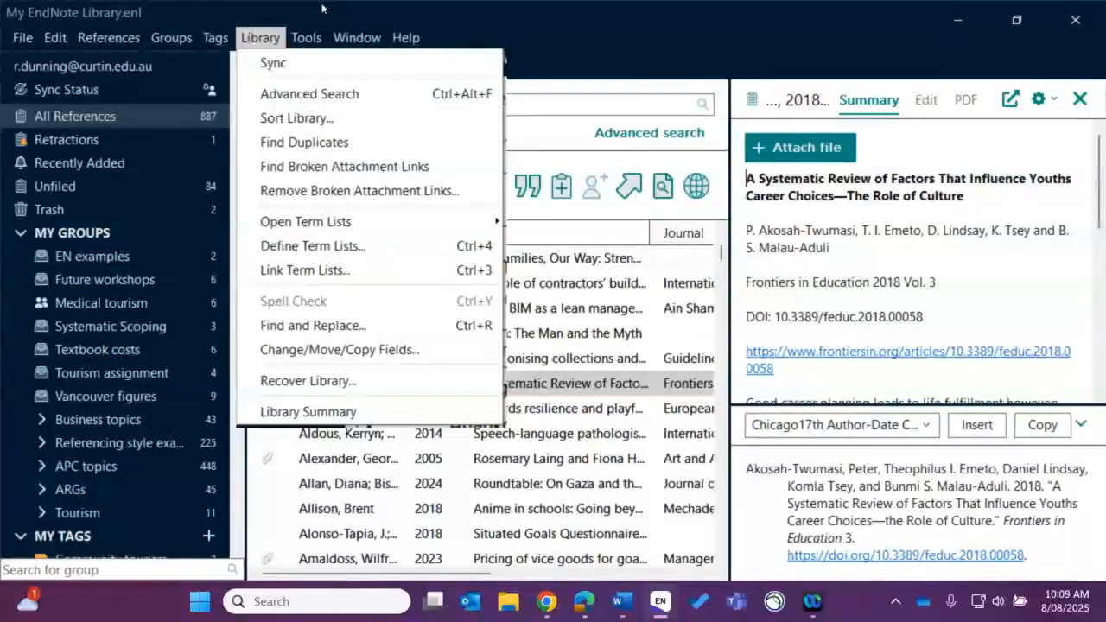
click(285, 67)
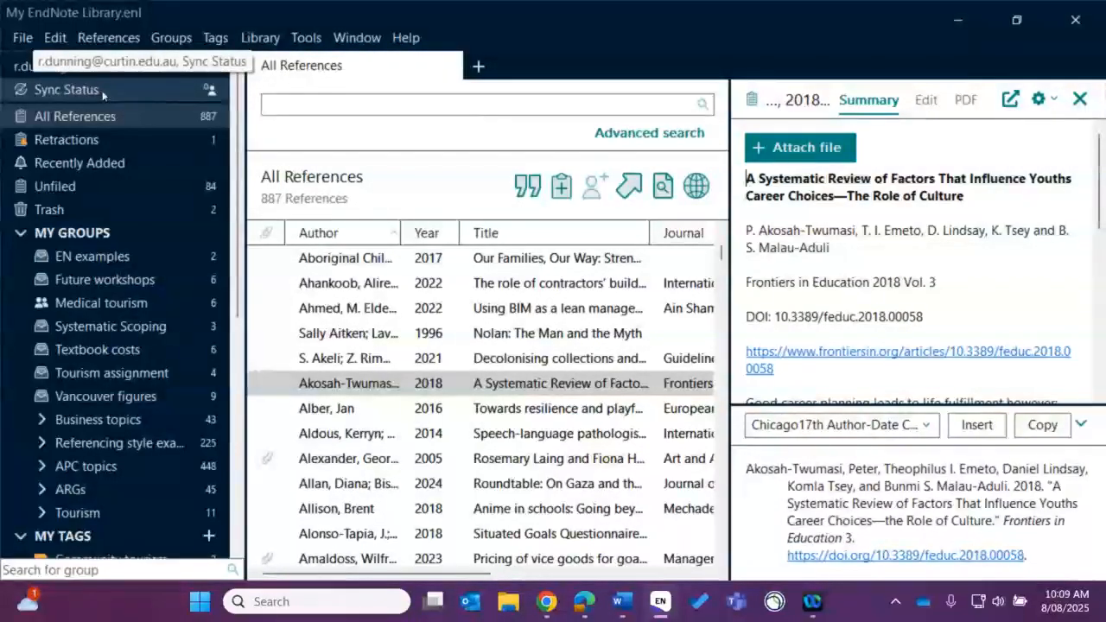
click(74, 94)
click(72, 92)
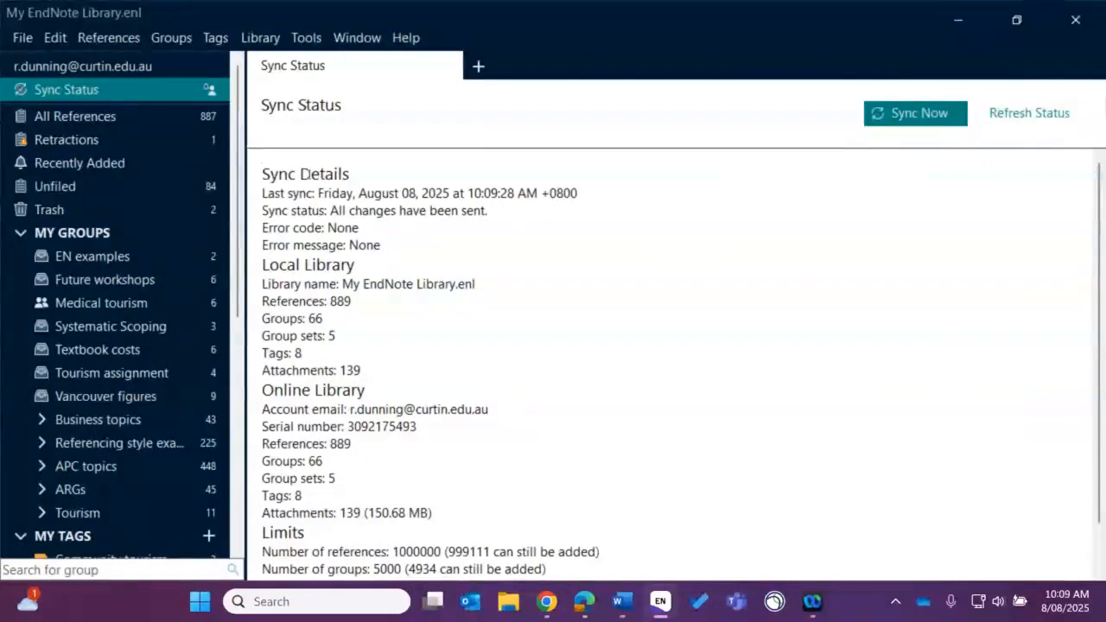
Step: Review the Sync settings in the EndNote preferences without changing them, and return to the All References list
click(55, 38)
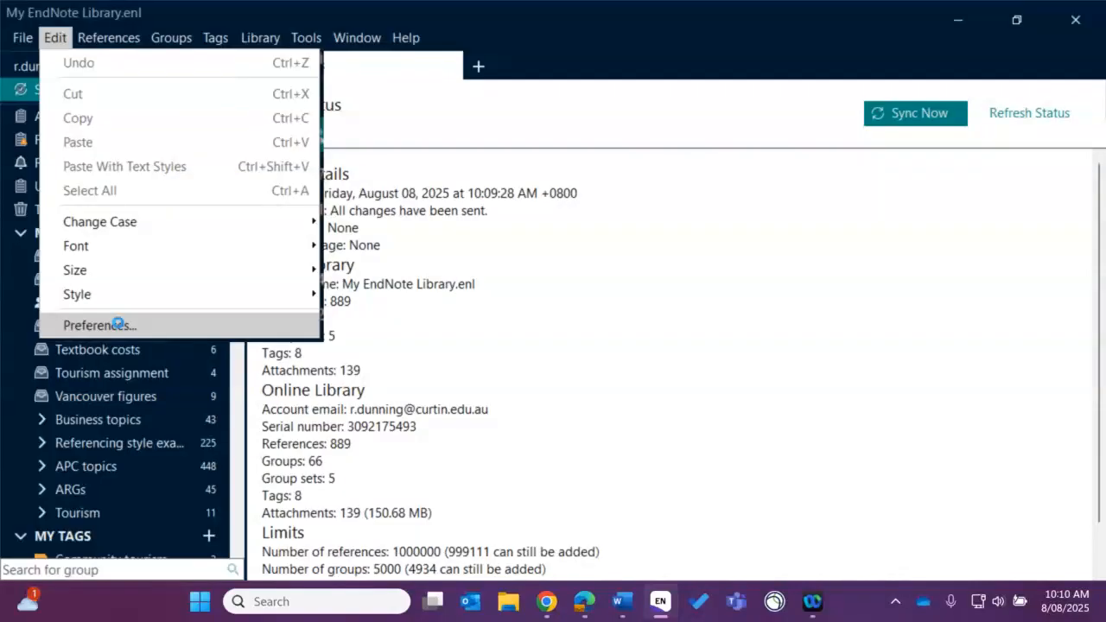
click(119, 326)
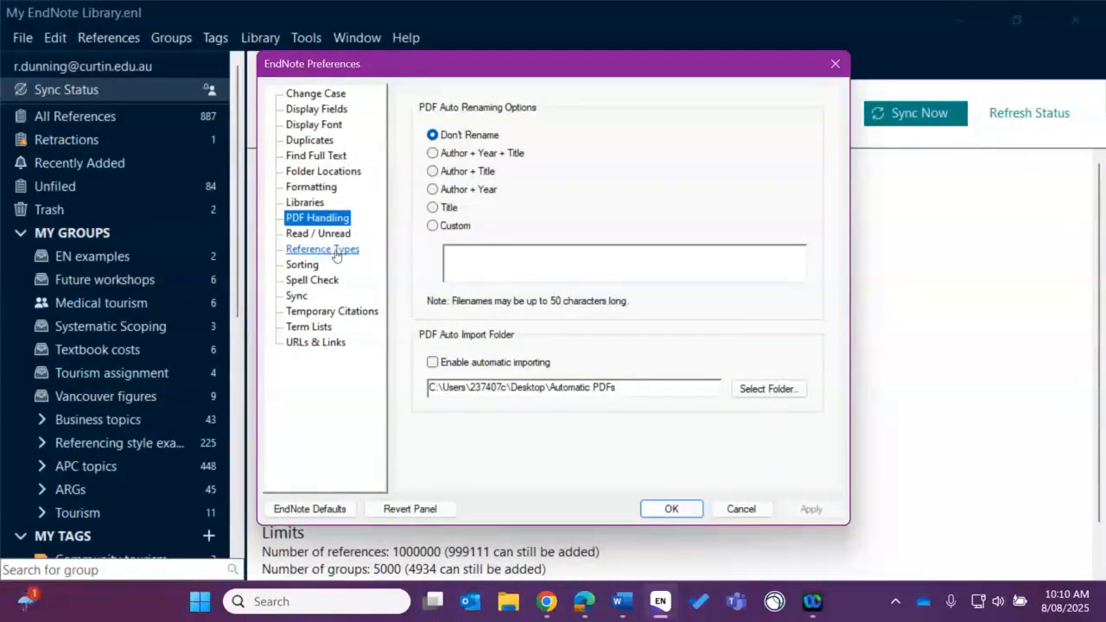
click(299, 299)
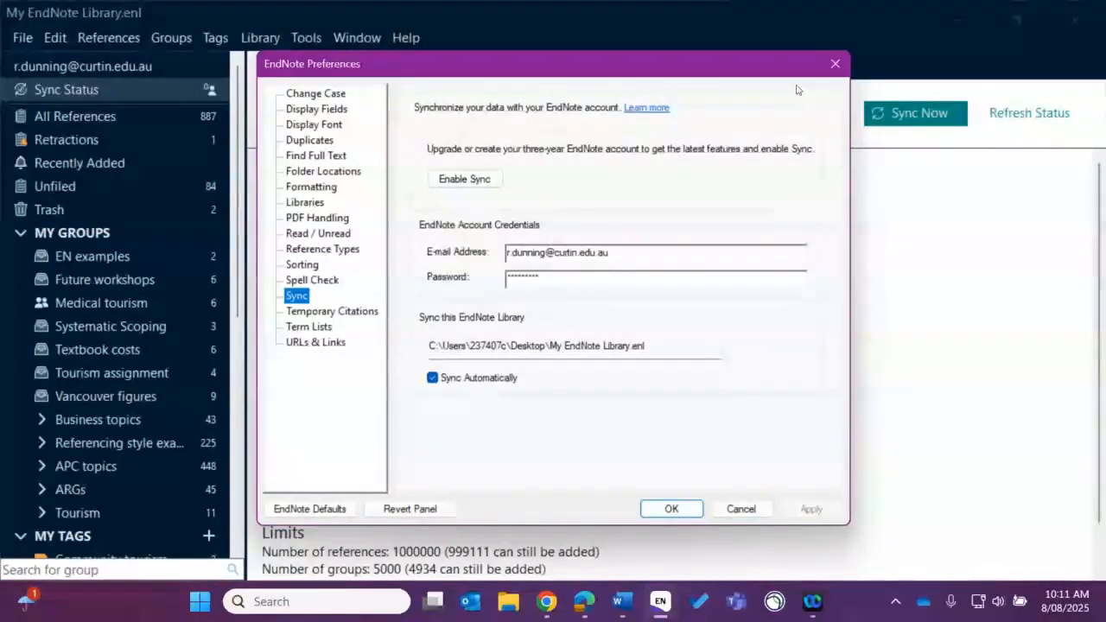
click(835, 64)
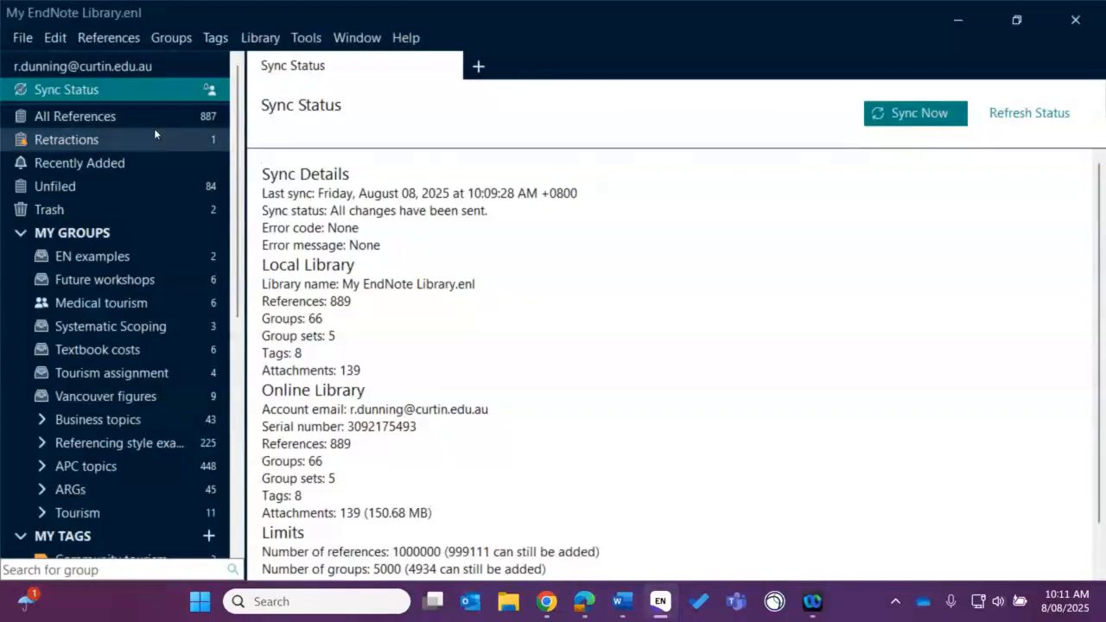
click(129, 121)
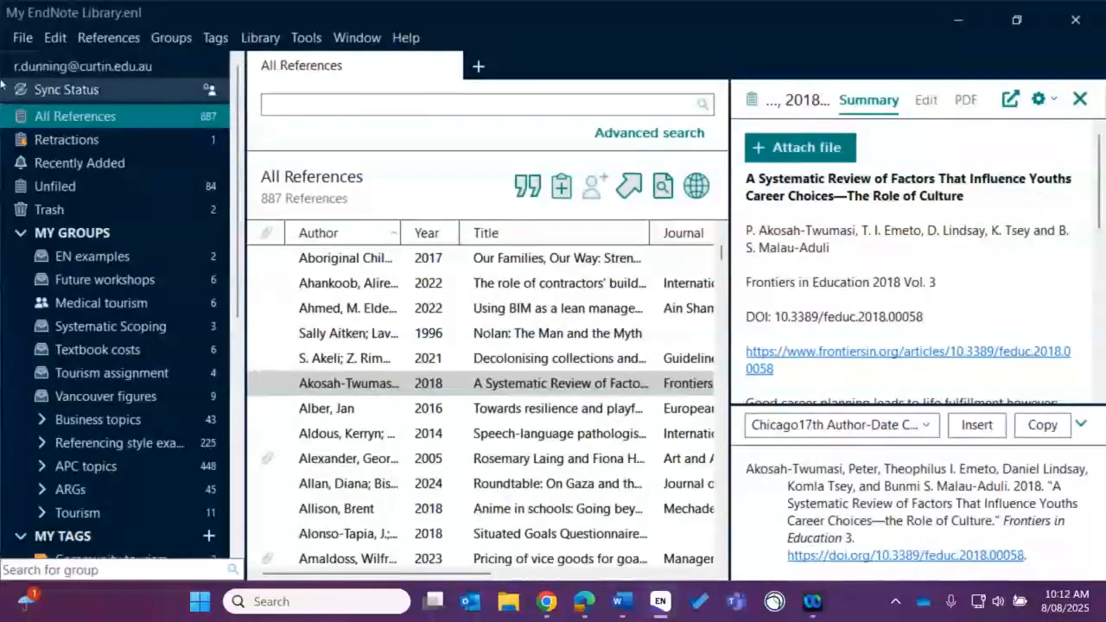
click(20, 38)
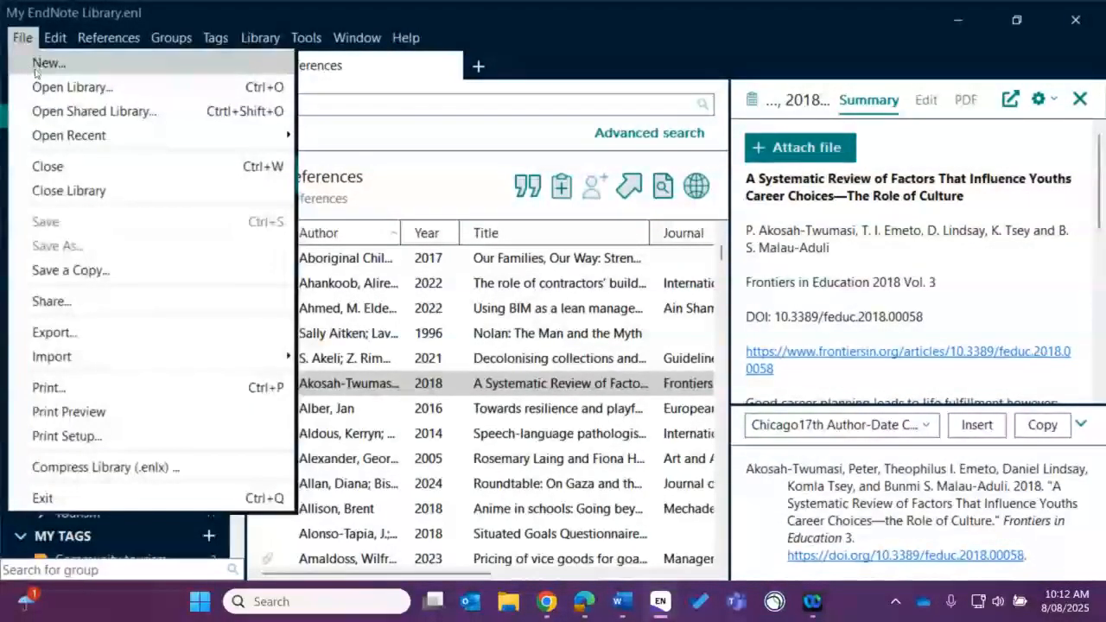
click(36, 71)
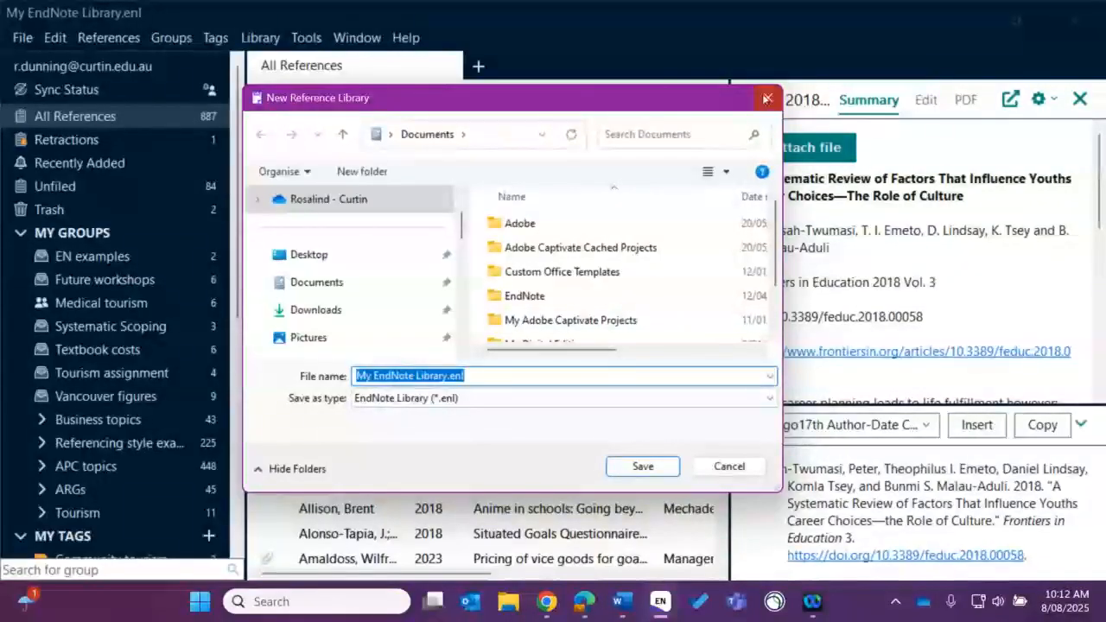
click(767, 98)
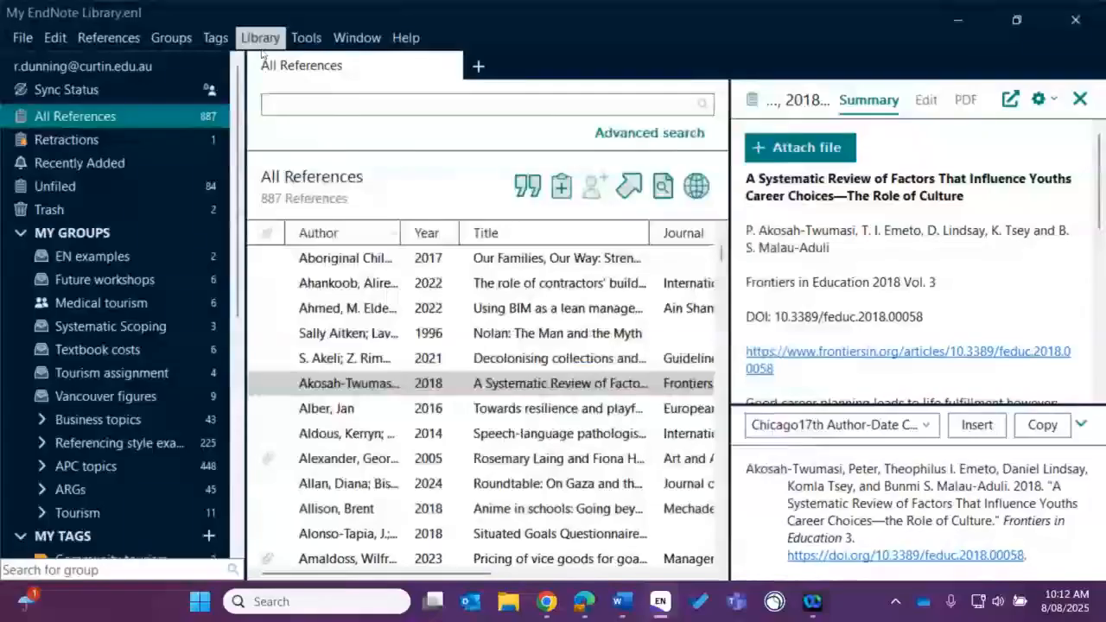
click(261, 45)
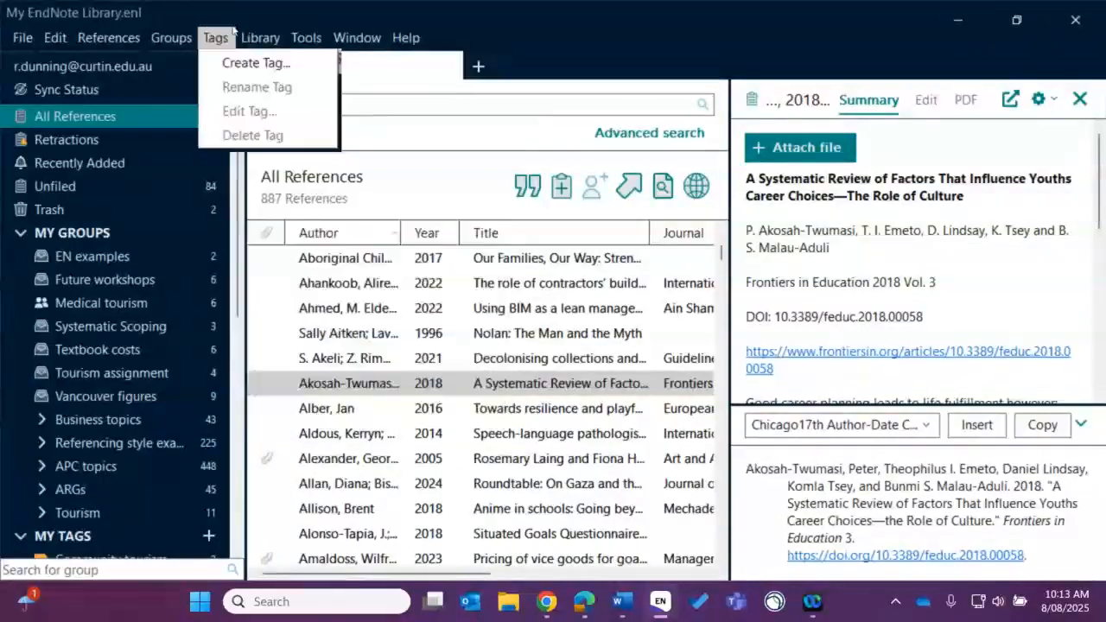
click(255, 36)
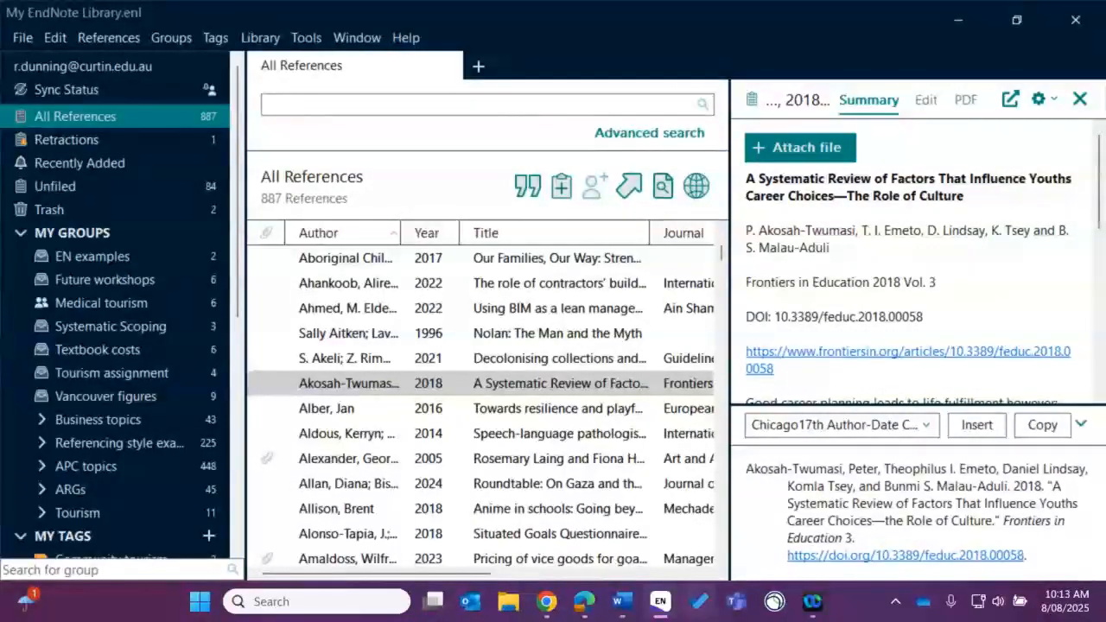
Step: Switch to the browser and read the Library syncing section of the EndNote extras guide, including syncing to additional computers
click(581, 607)
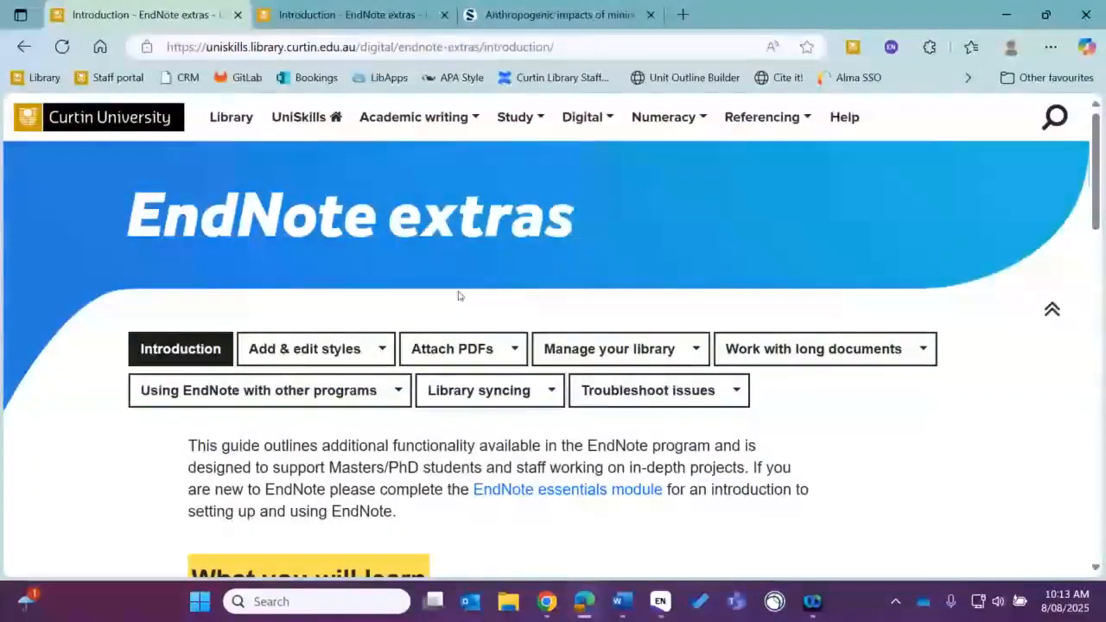
click(519, 395)
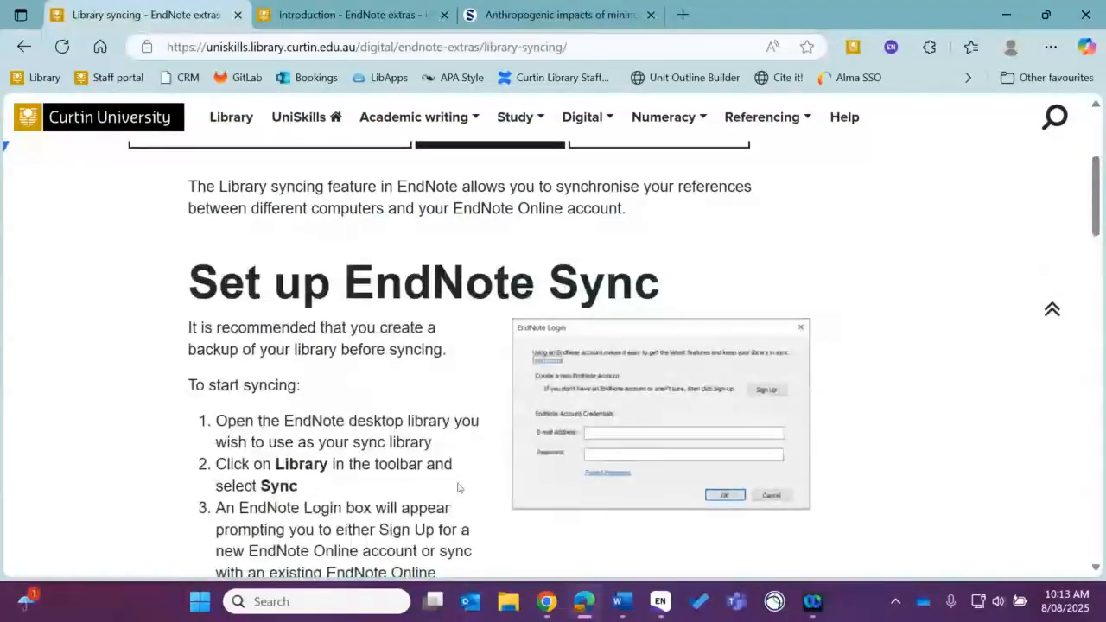
scroll(458, 487, down, 3)
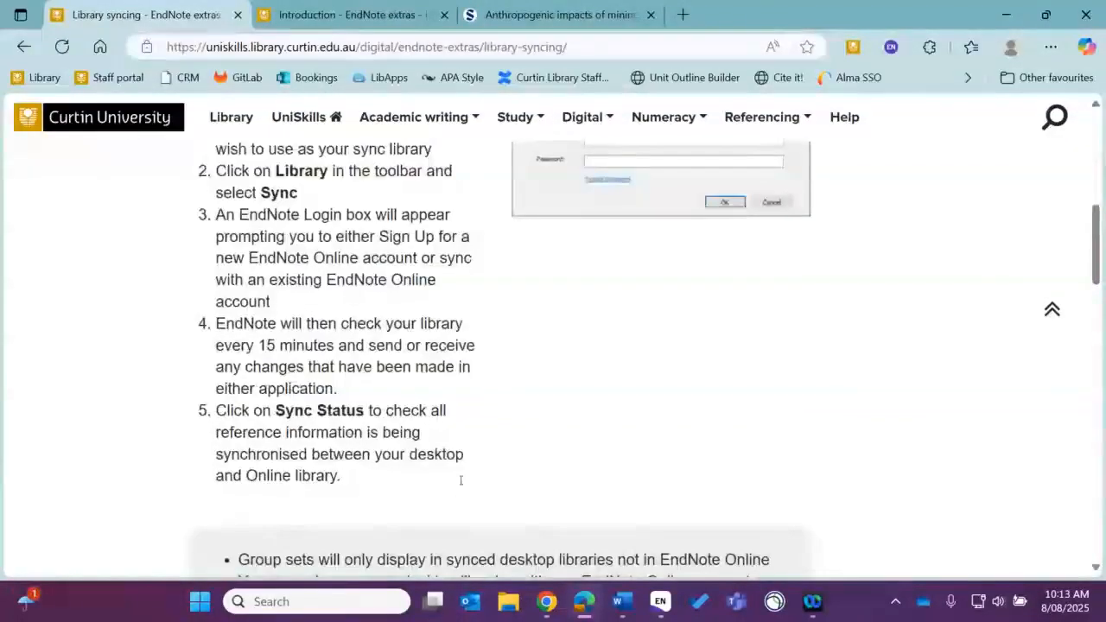
scroll(460, 481, down, 1)
scroll(461, 481, down, 3)
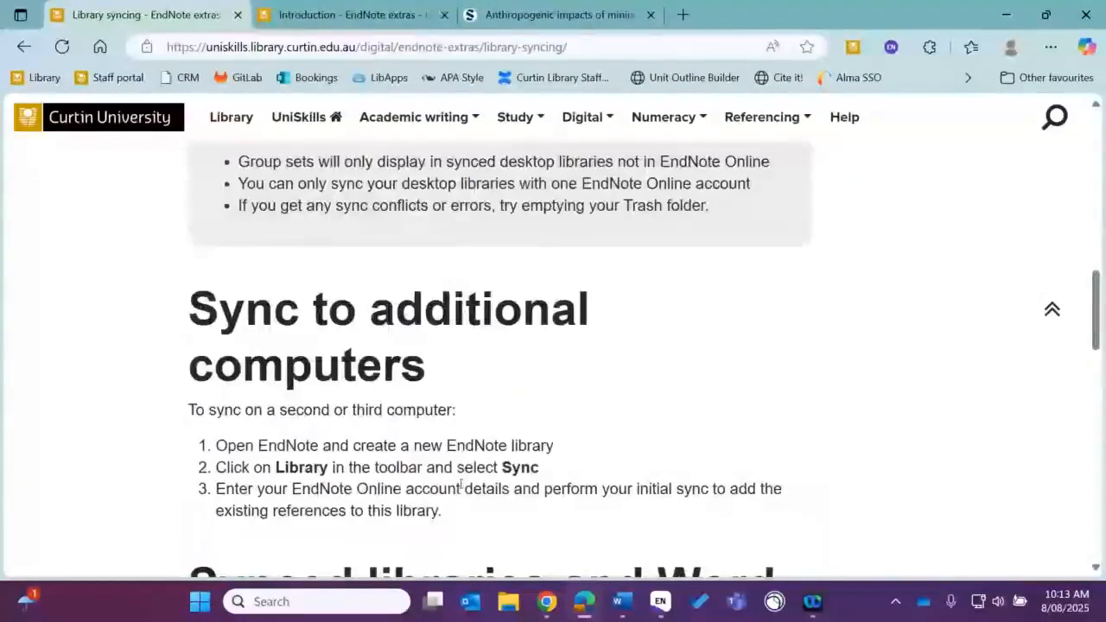
scroll(460, 486, down, 3)
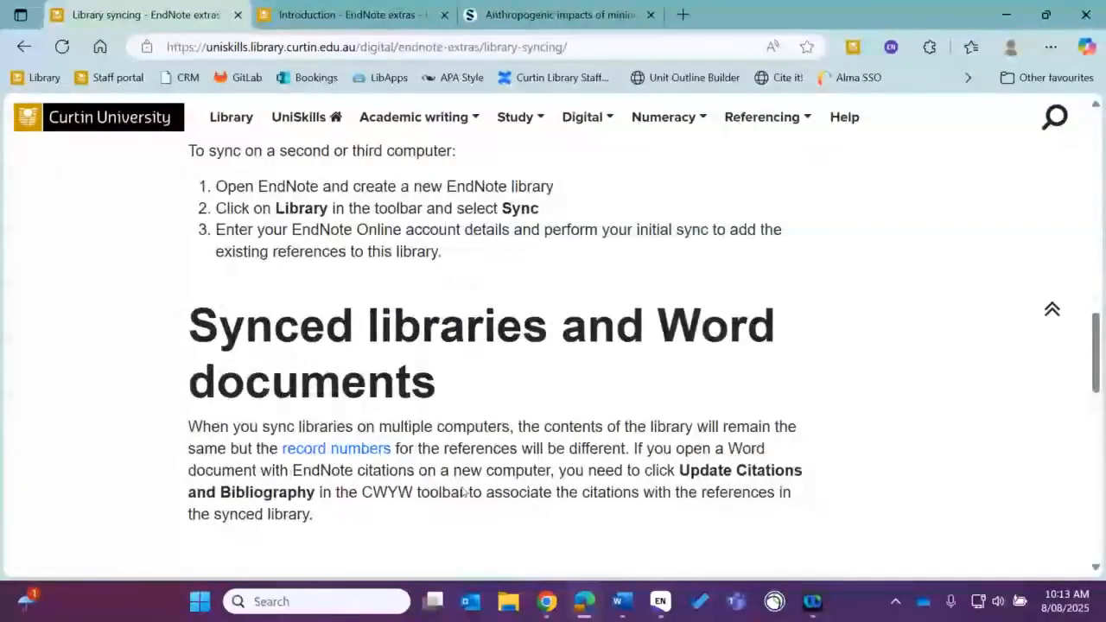
scroll(463, 492, up, 1)
scroll(435, 311, up, 4)
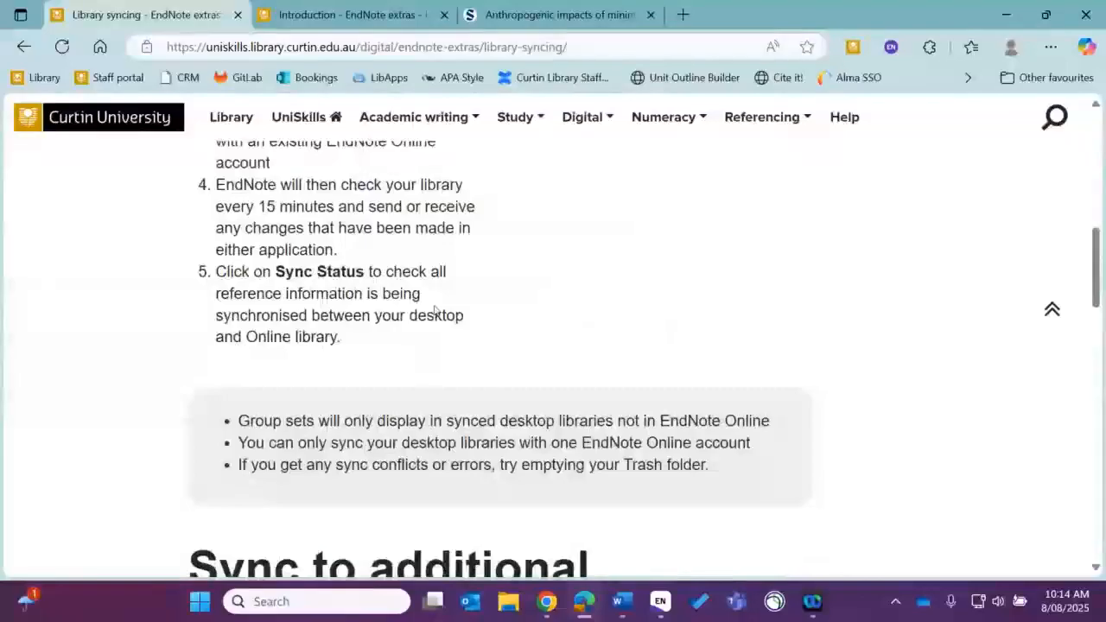
scroll(435, 312, up, 8)
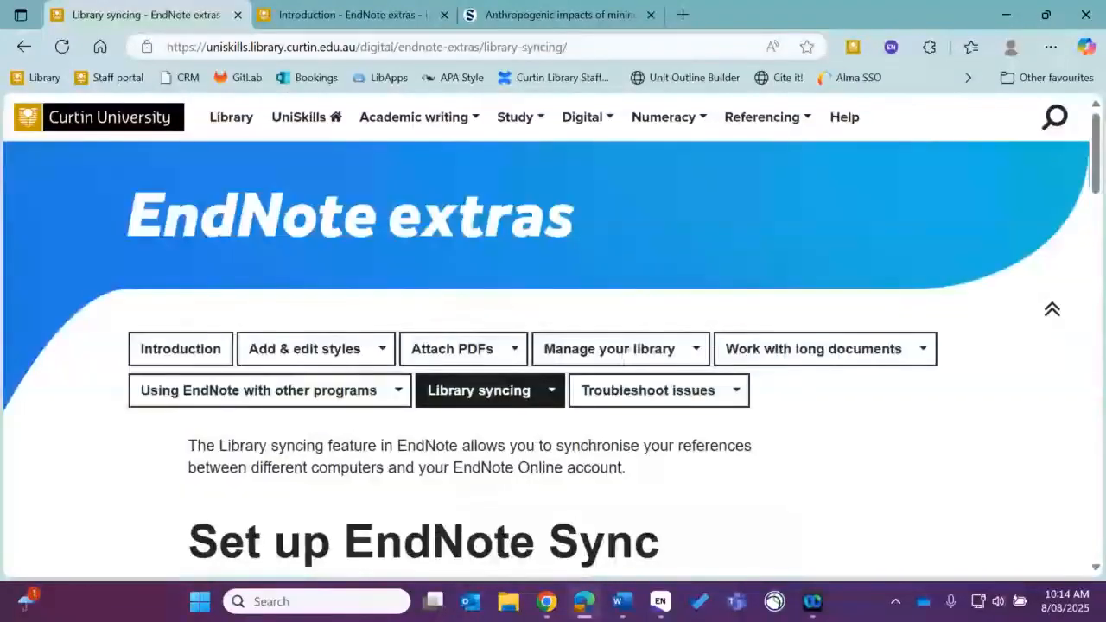
Step: Switch to EndNote and browse the full list of output styles in Choose A Style, keeping the current style
key(alt+Tab)
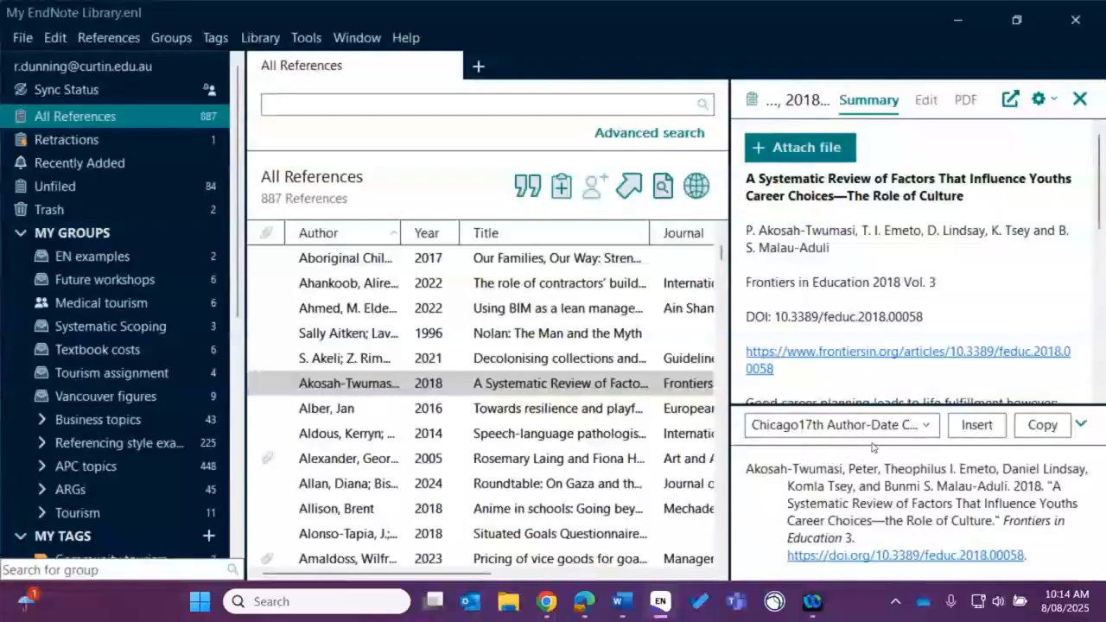
click(928, 425)
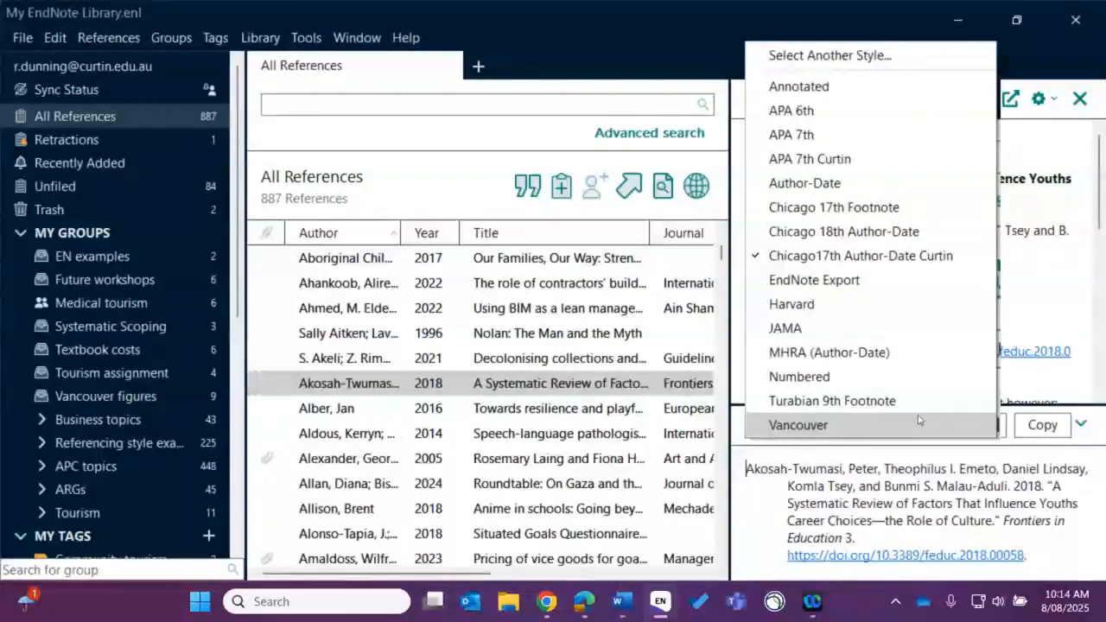
click(838, 56)
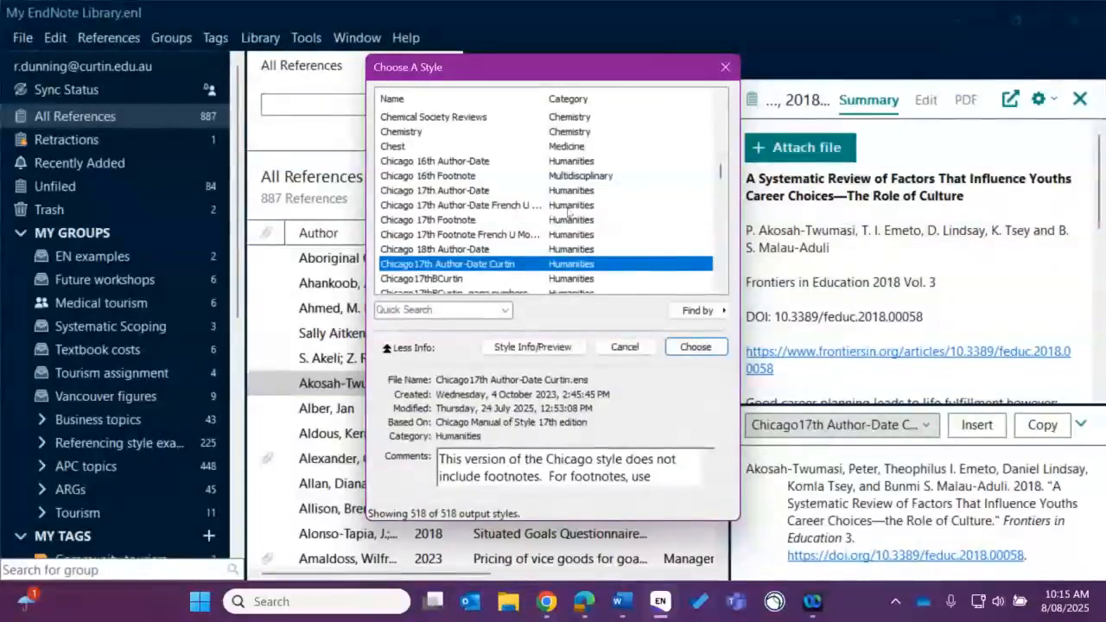
scroll(558, 208, up, 1)
scroll(557, 208, up, 1)
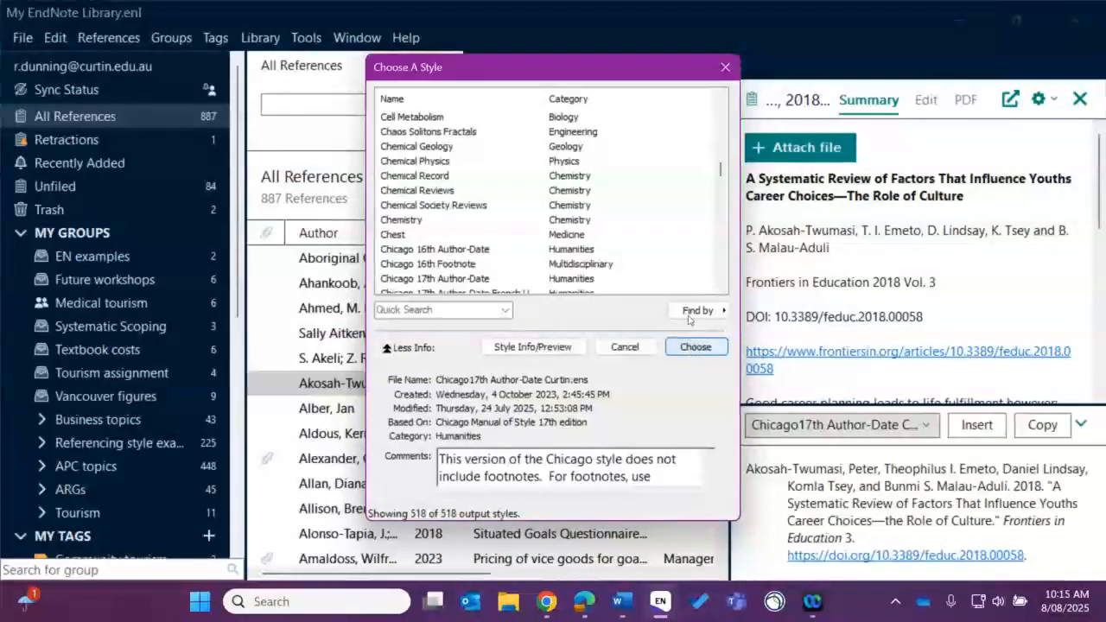
click(726, 67)
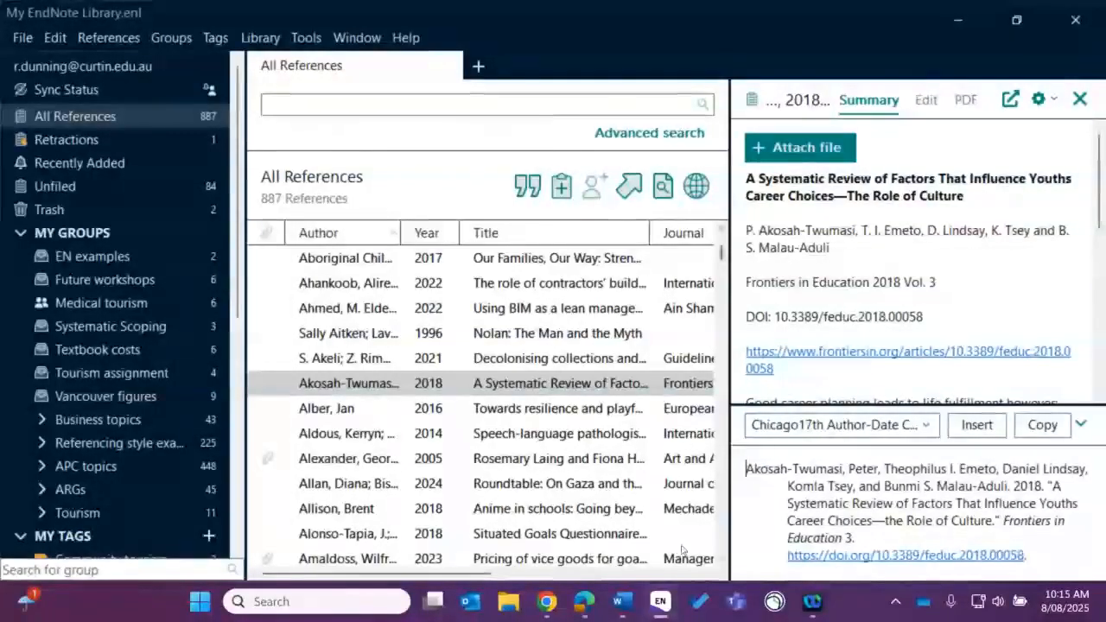
Step: Switch to the browser and read the Download additional styles section under Add & edit styles in the EndNote extras guide
click(585, 610)
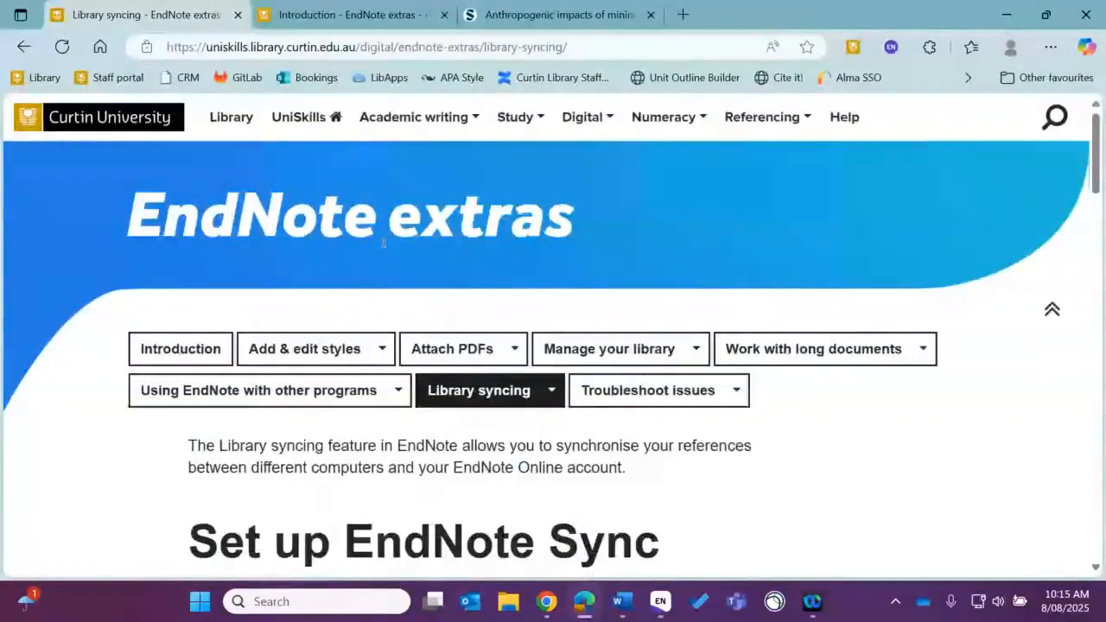
click(351, 358)
scroll(501, 393, down, 1)
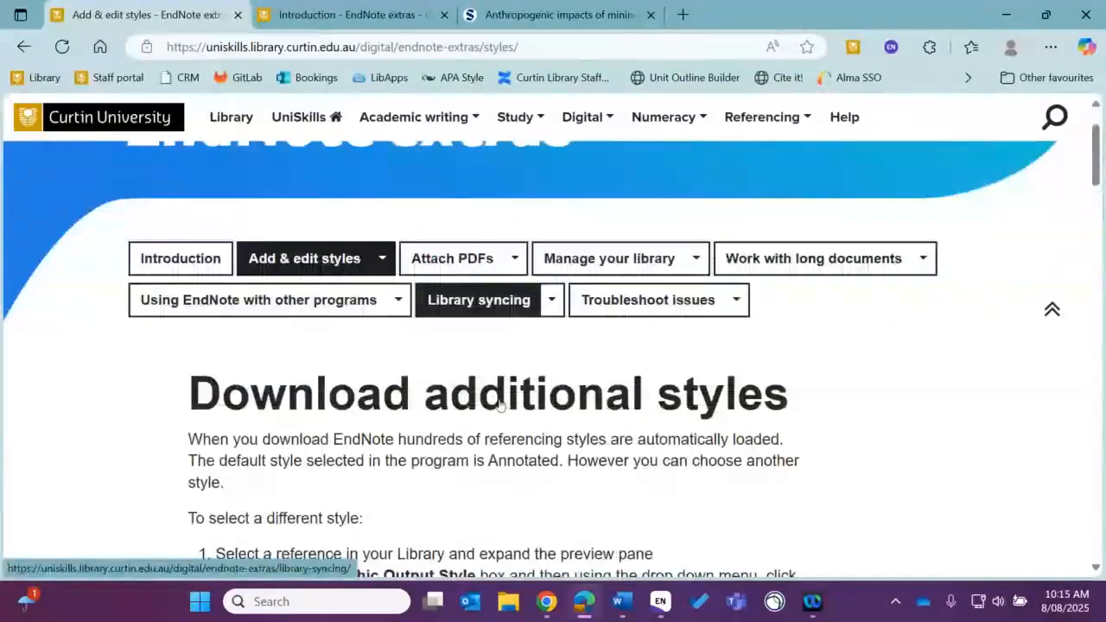
scroll(500, 405, down, 1)
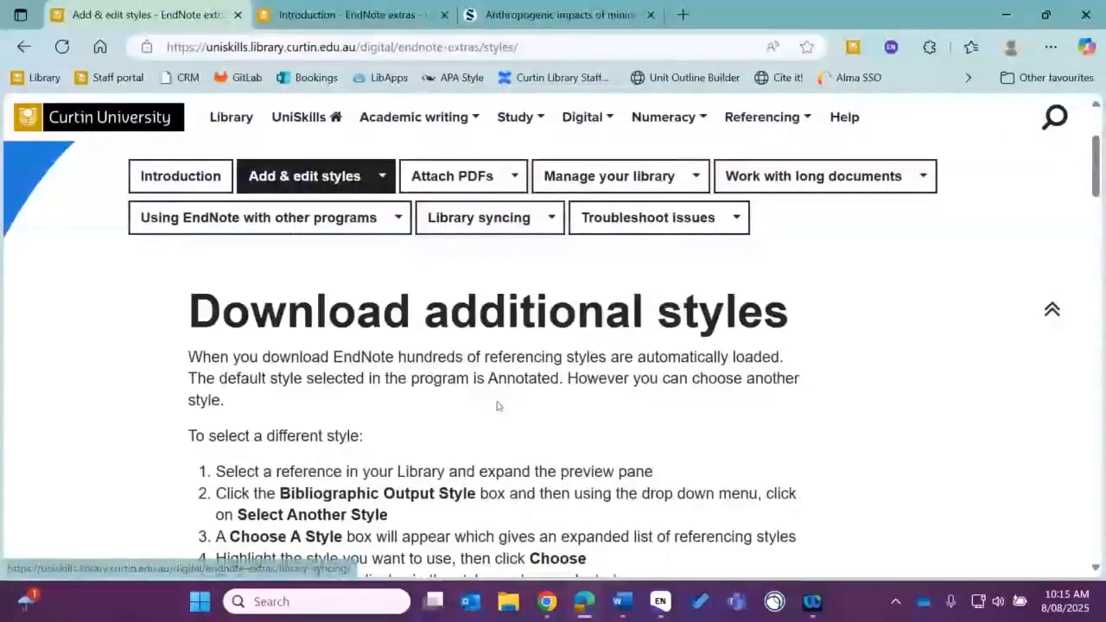
scroll(497, 406, down, 3)
scroll(498, 403, down, 3)
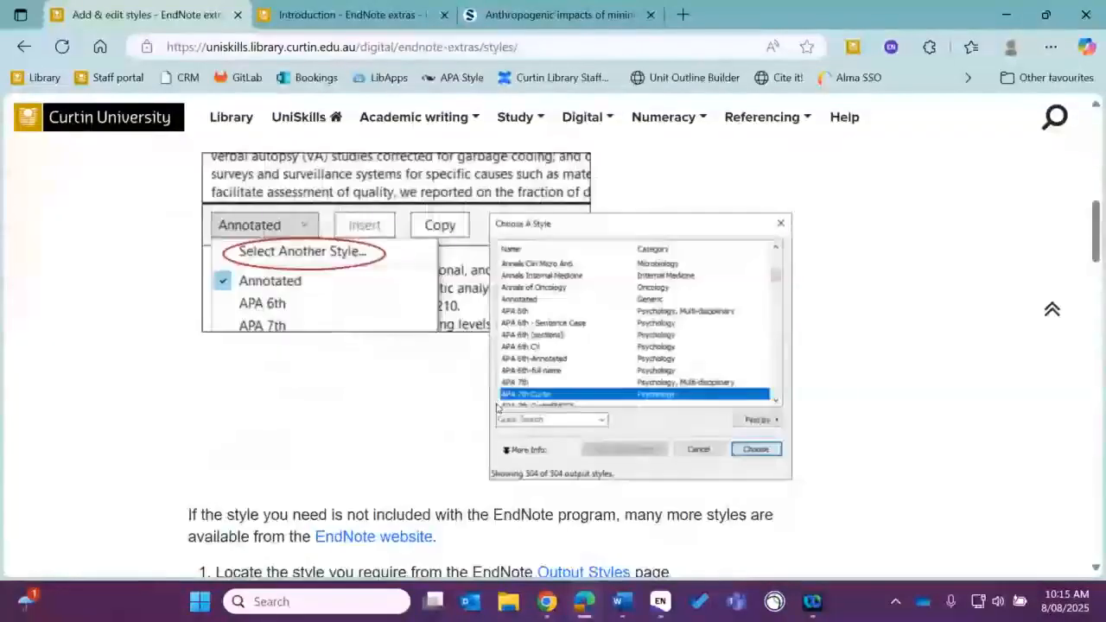
scroll(524, 425, down, 2)
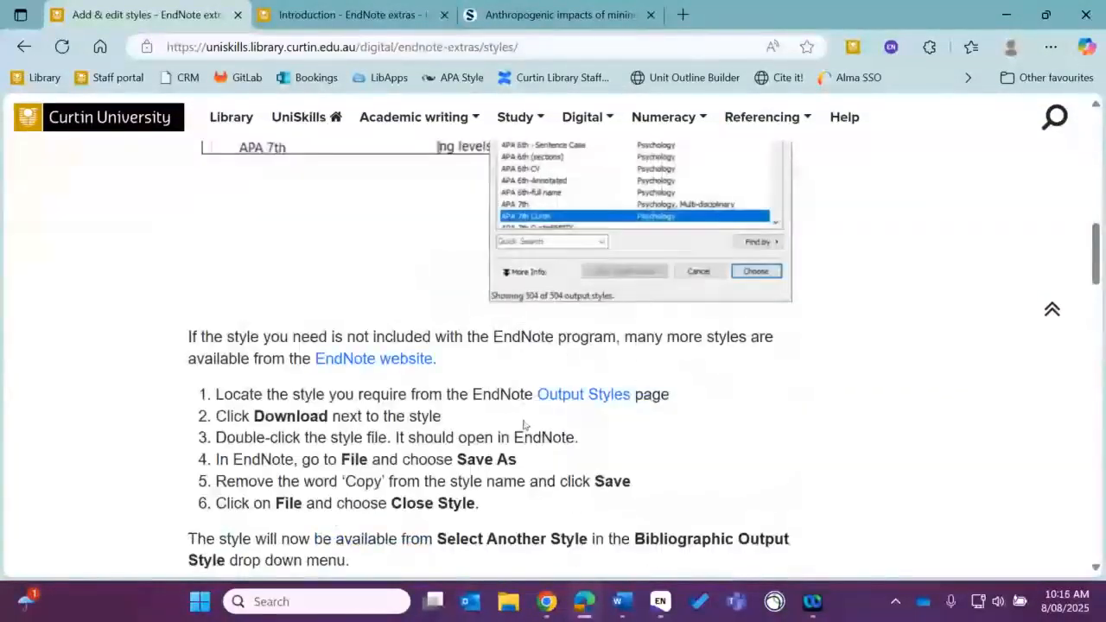
Step: Open the EndNote Output Styles page linked in the guide and search its Style Finder for the keyword mdpi
click(586, 403)
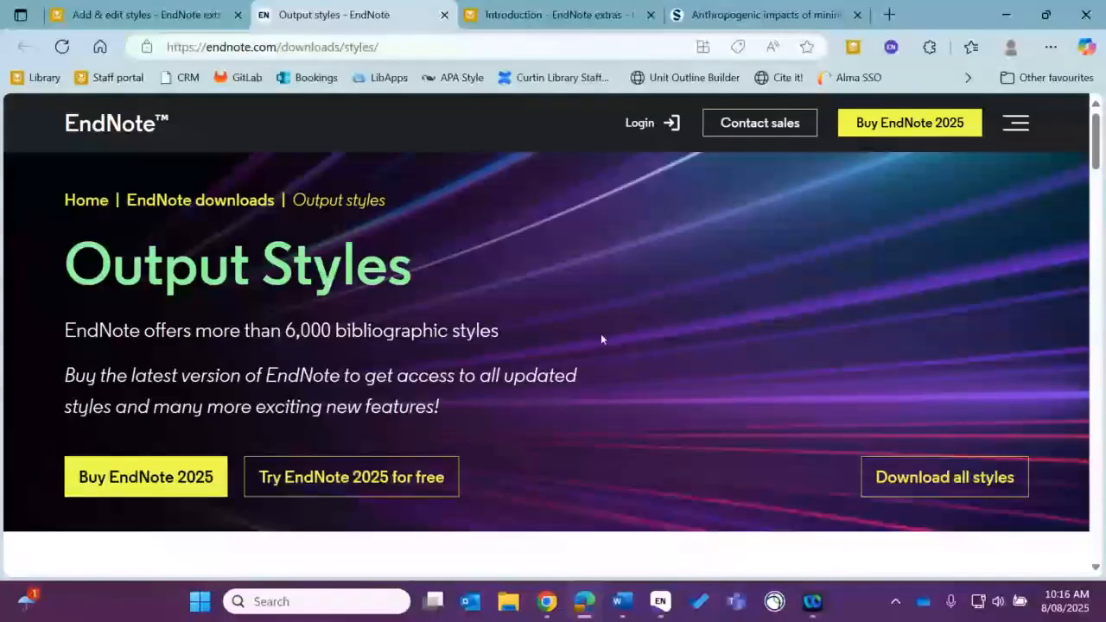
scroll(603, 339, down, 2)
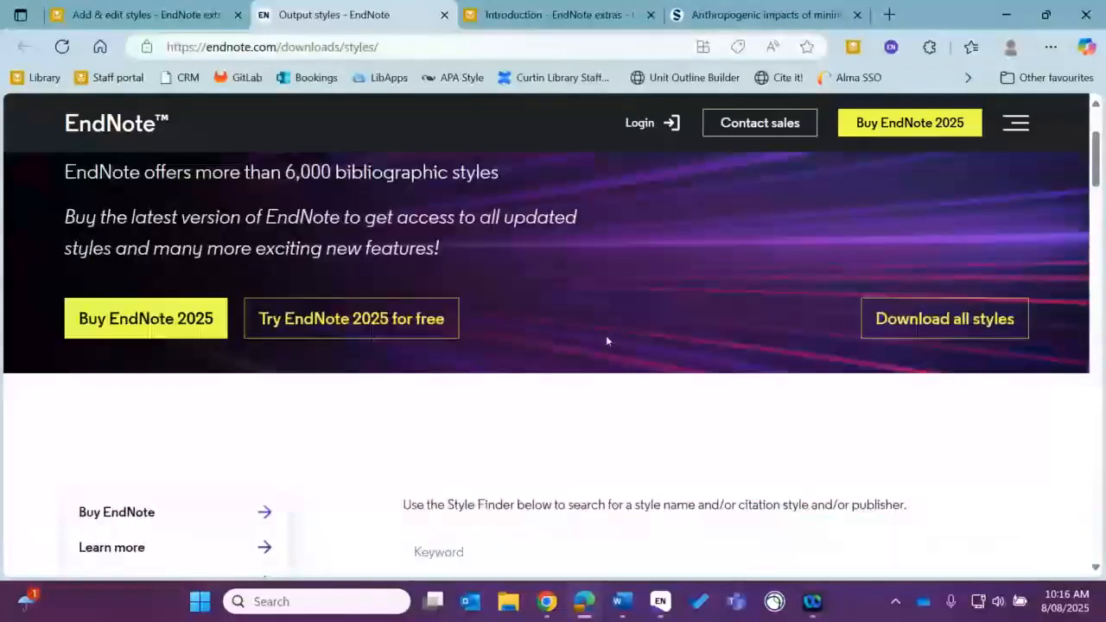
scroll(606, 341, down, 2)
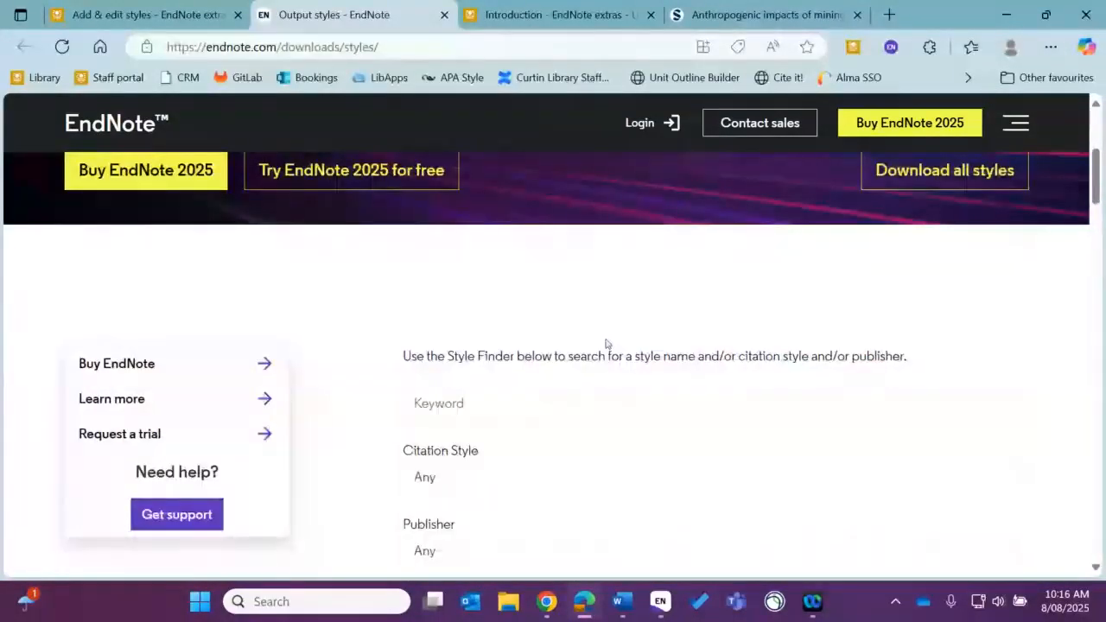
scroll(606, 343, down, 2)
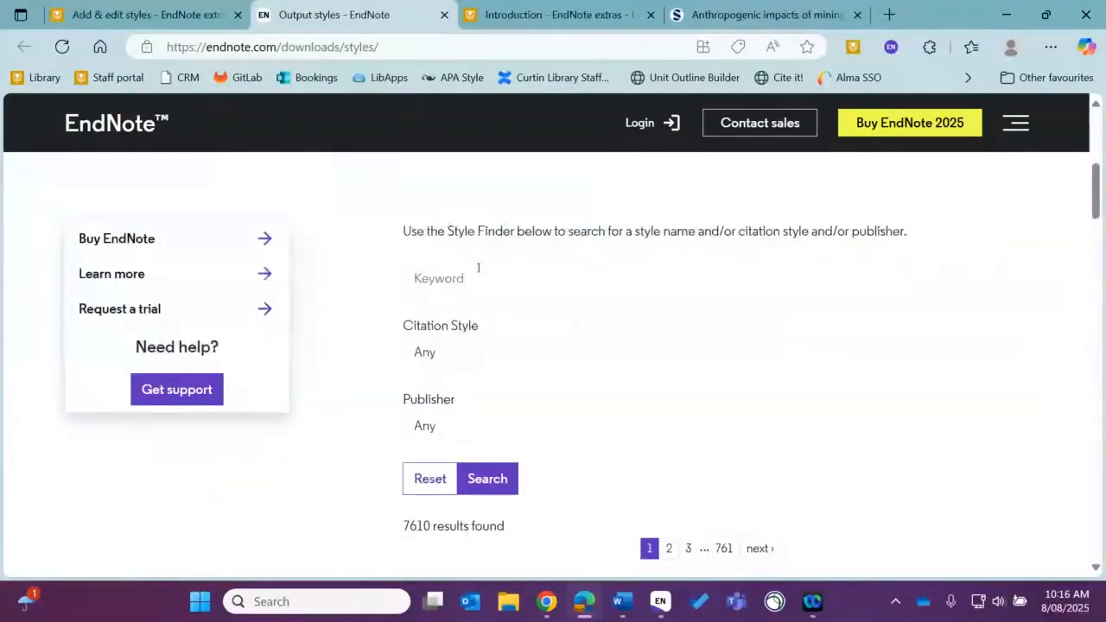
click(418, 279)
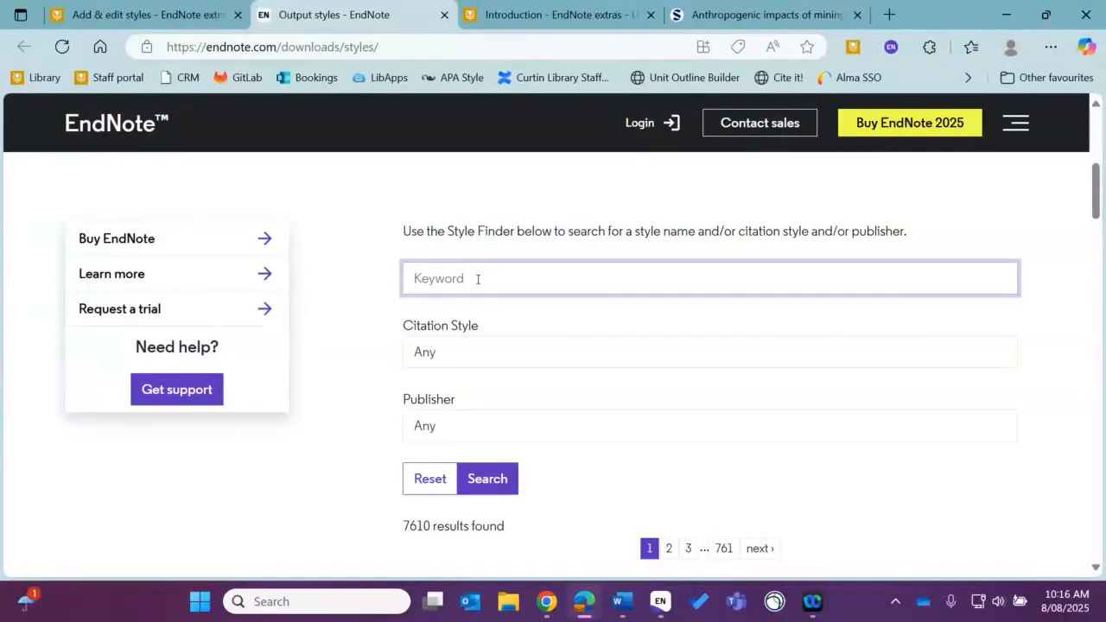
text(mo)
text(pi)
click(489, 492)
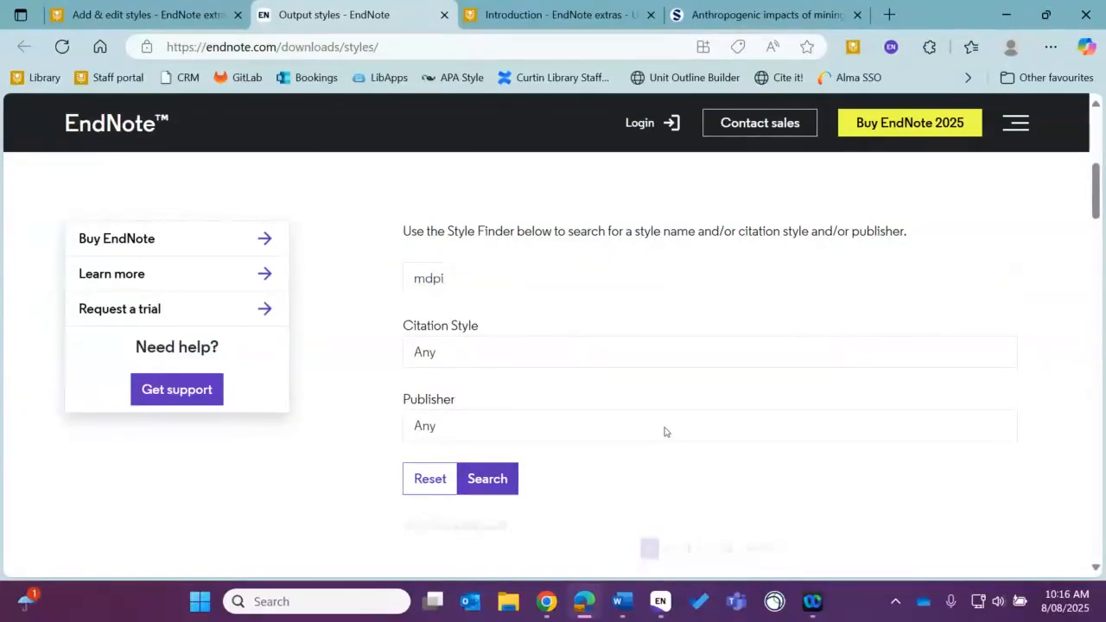
scroll(664, 431, down, 3)
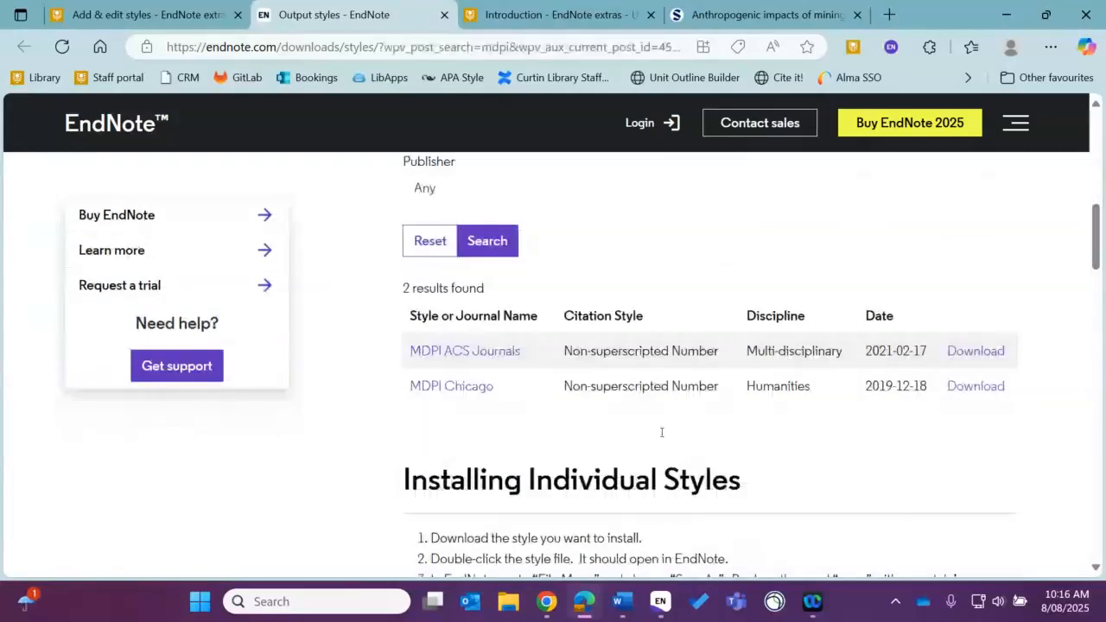
scroll(662, 432, down, 1)
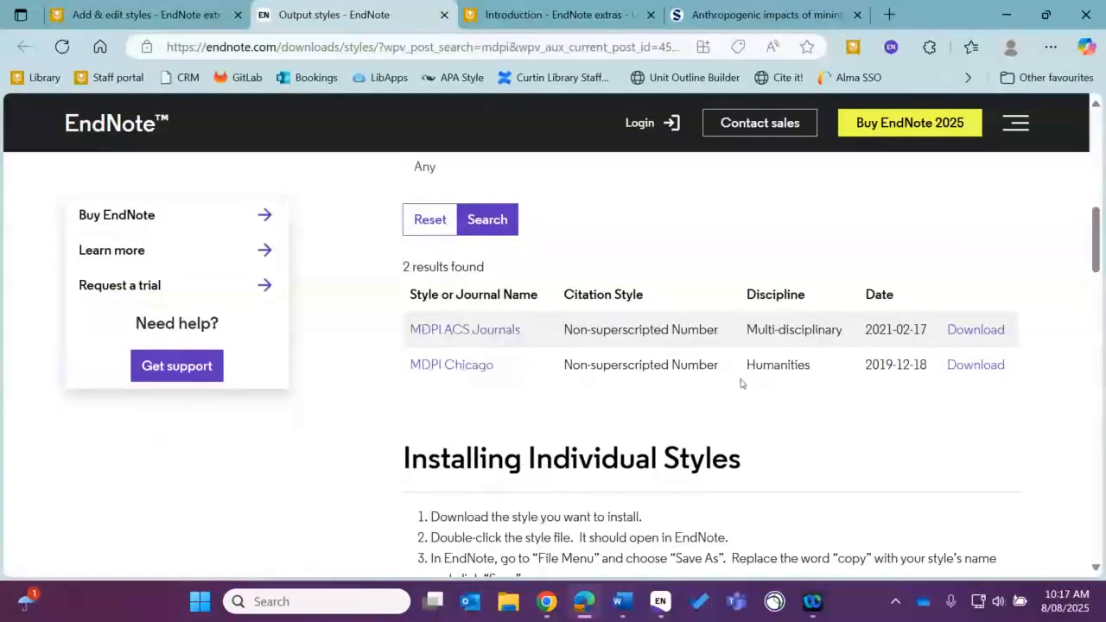
Step: Download the MDPI ACS Journals style and open the downloaded file in EndNote, repositioning its style window over the page
click(977, 331)
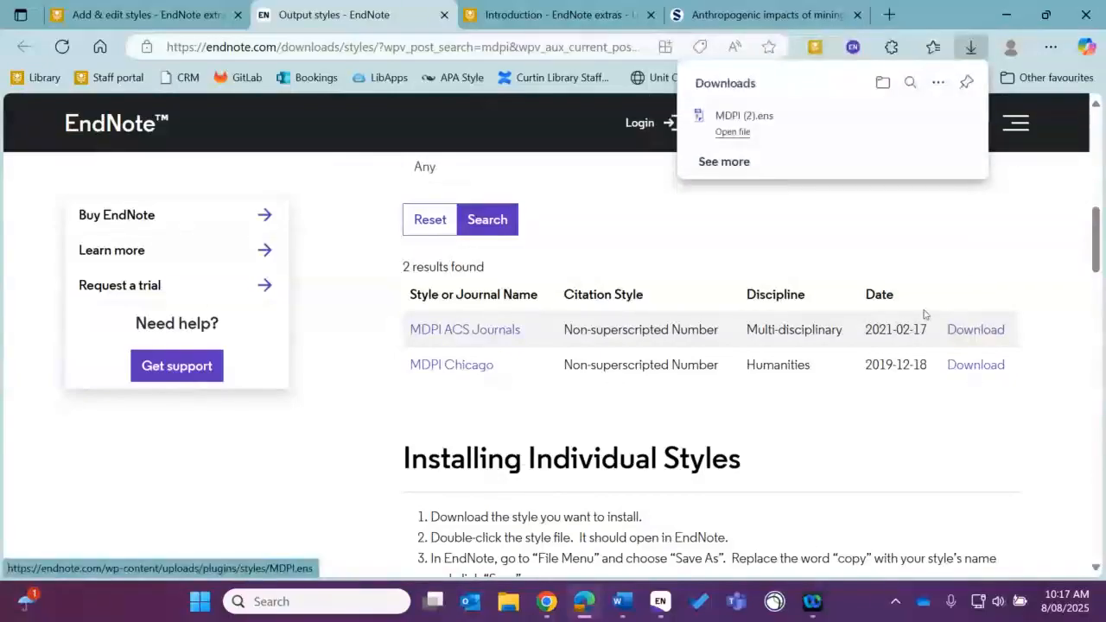
click(733, 134)
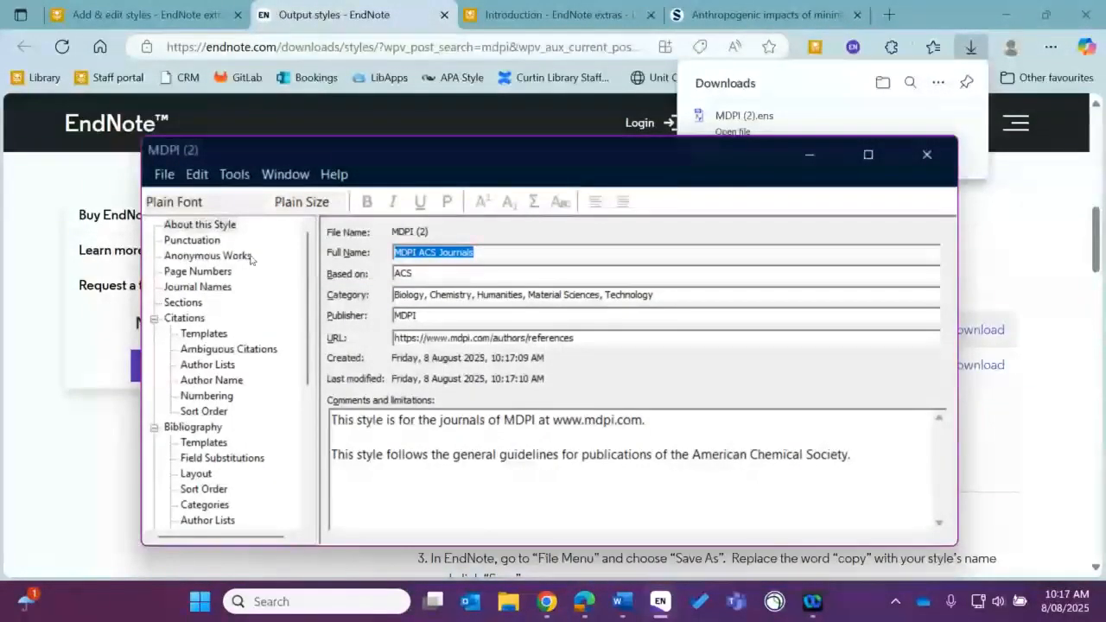
click(166, 176)
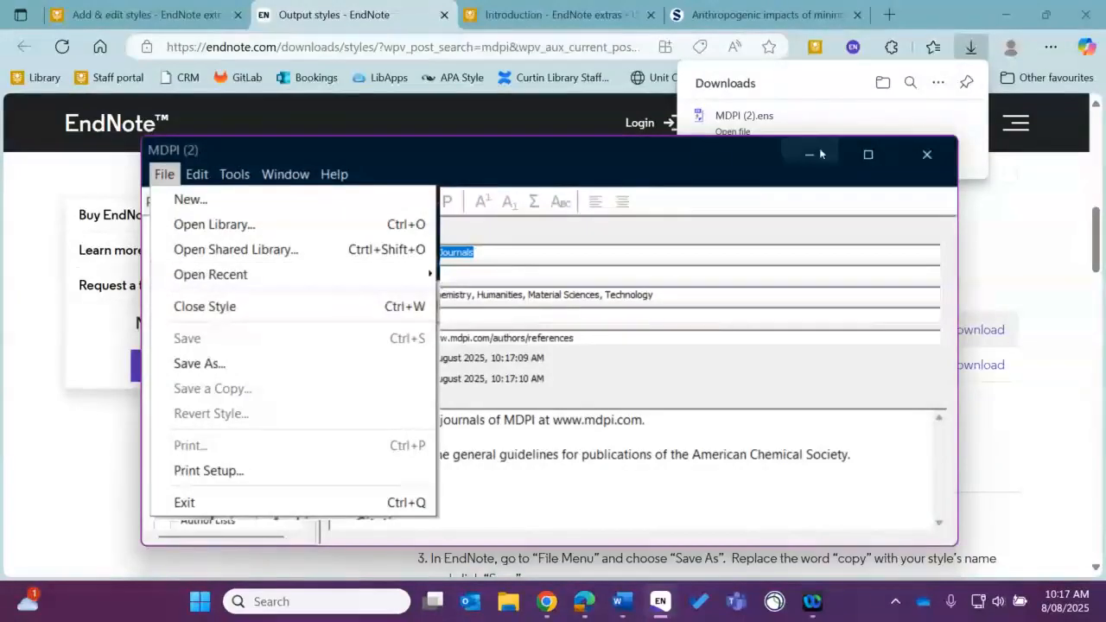
click(641, 152)
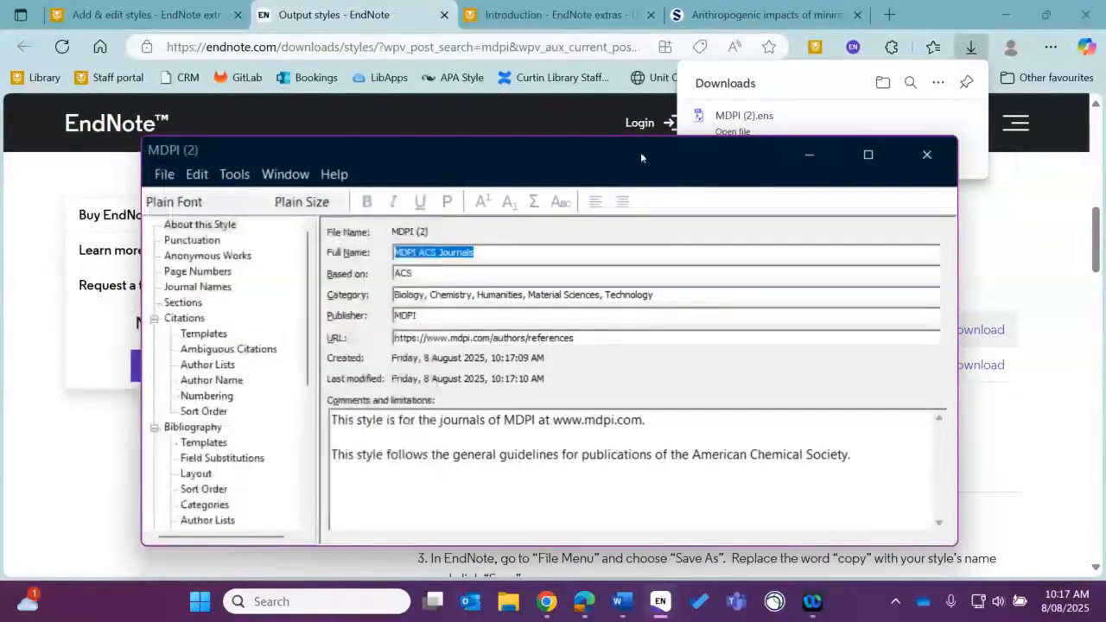
drag(641, 152, 652, 202)
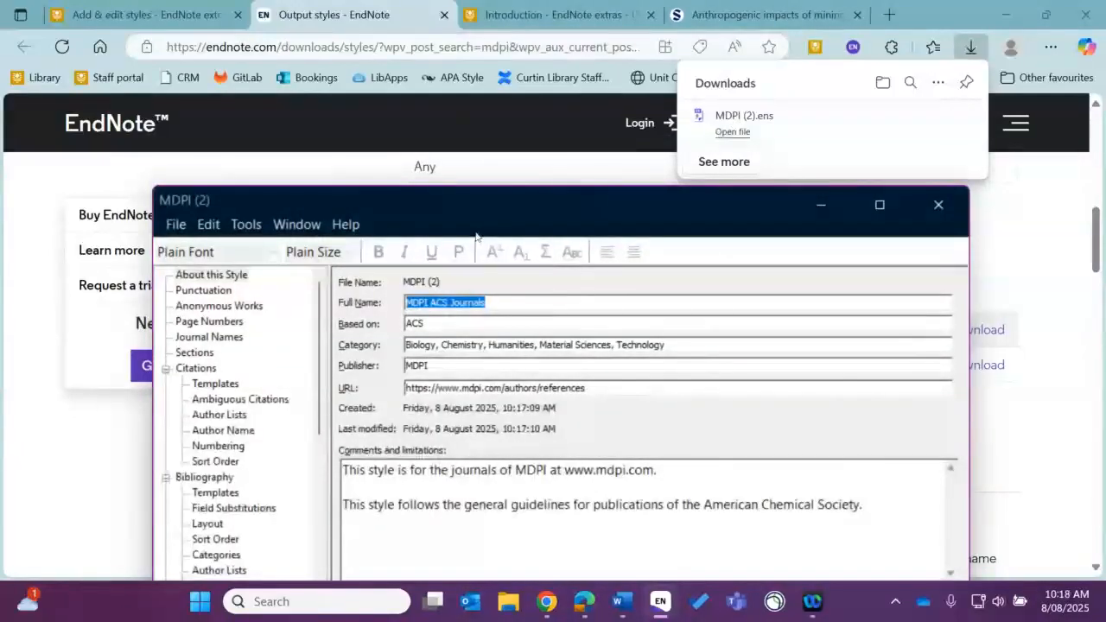
drag(453, 196, 412, 110)
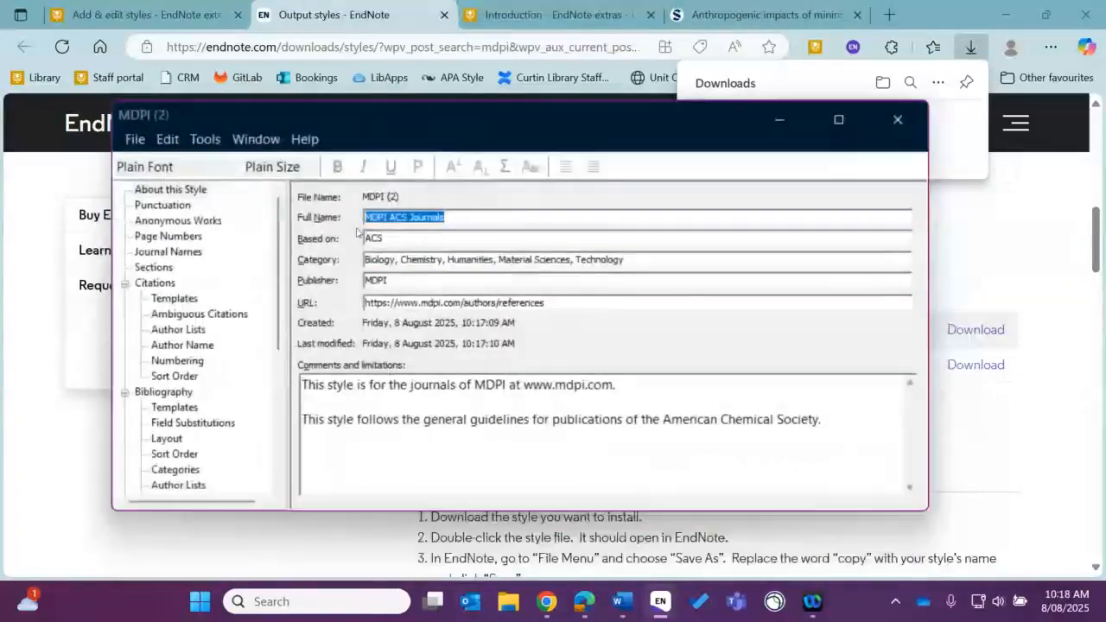
Step: Save the opened MDPI style under the style name "MDPI (2) Copy" and close its style window
click(134, 141)
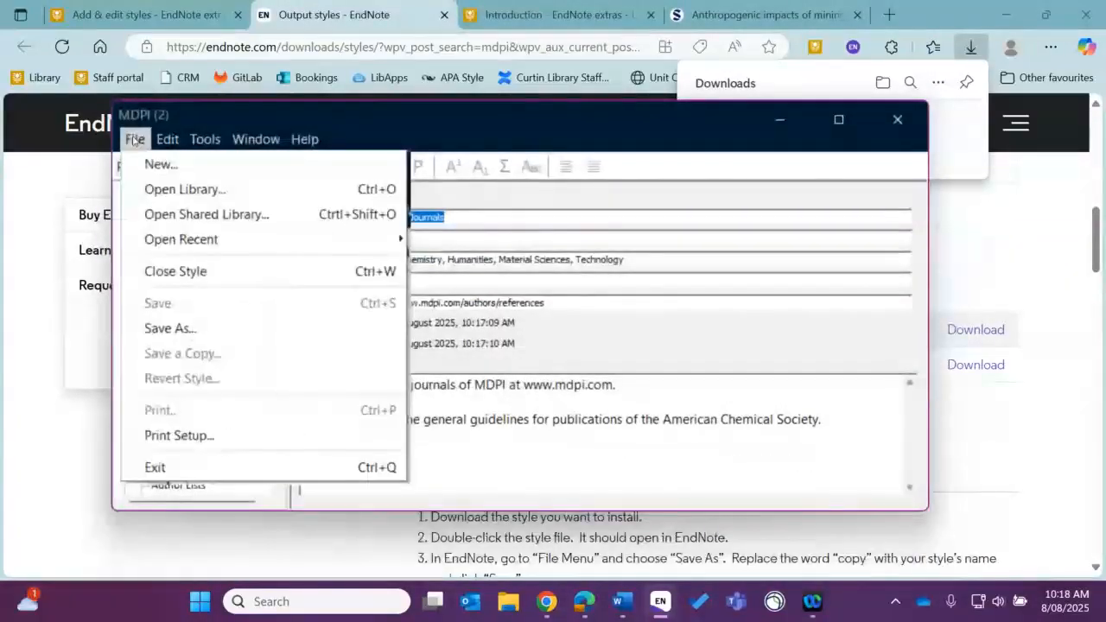
click(185, 328)
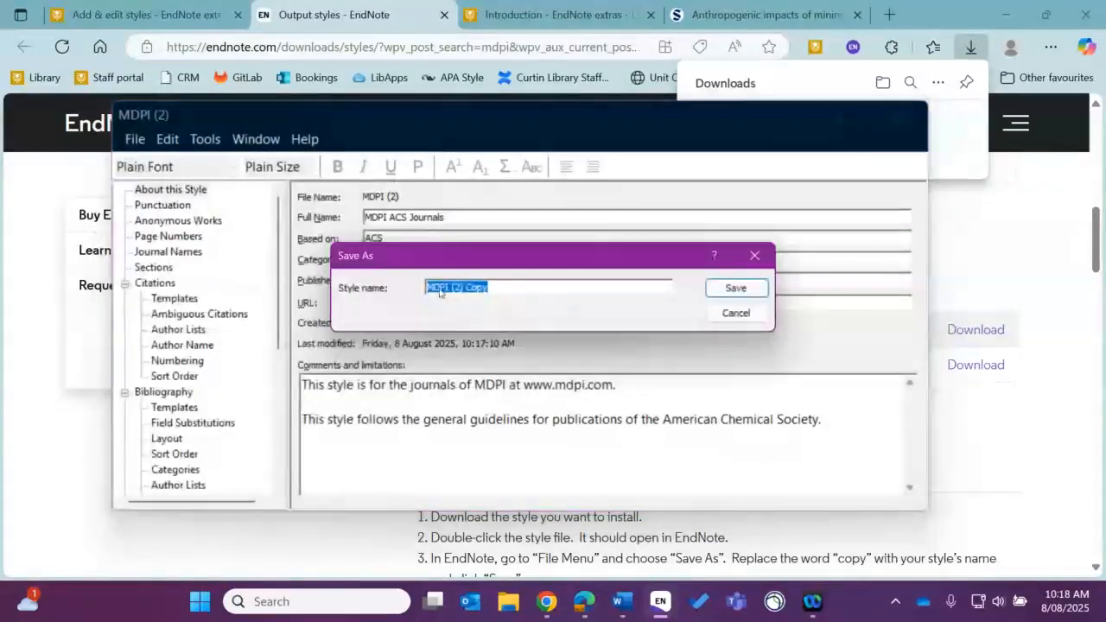
click(495, 288)
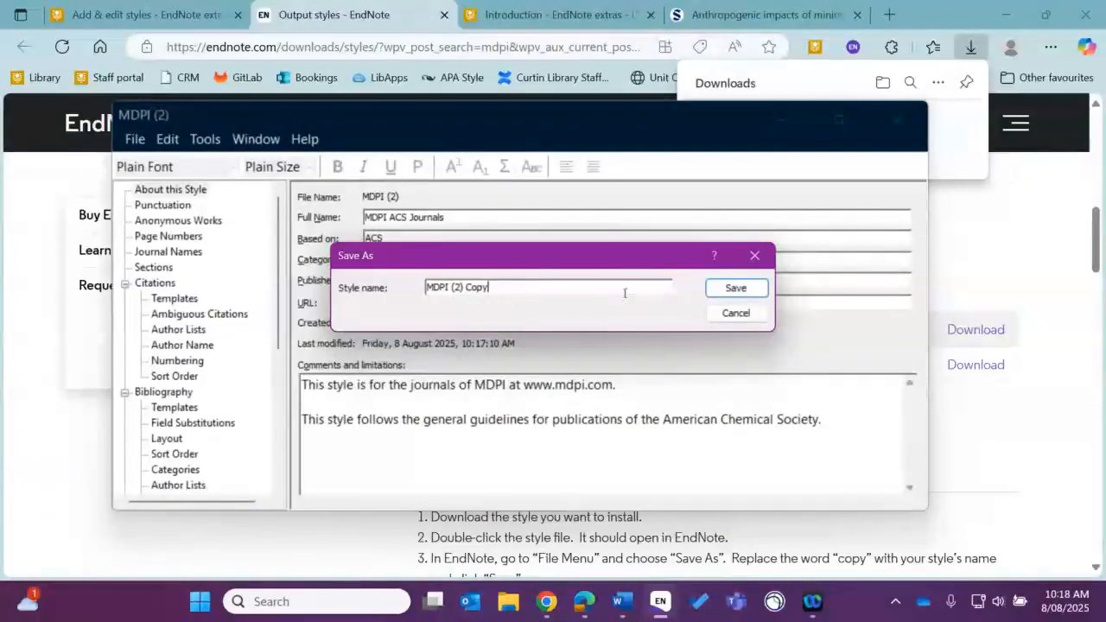
click(725, 291)
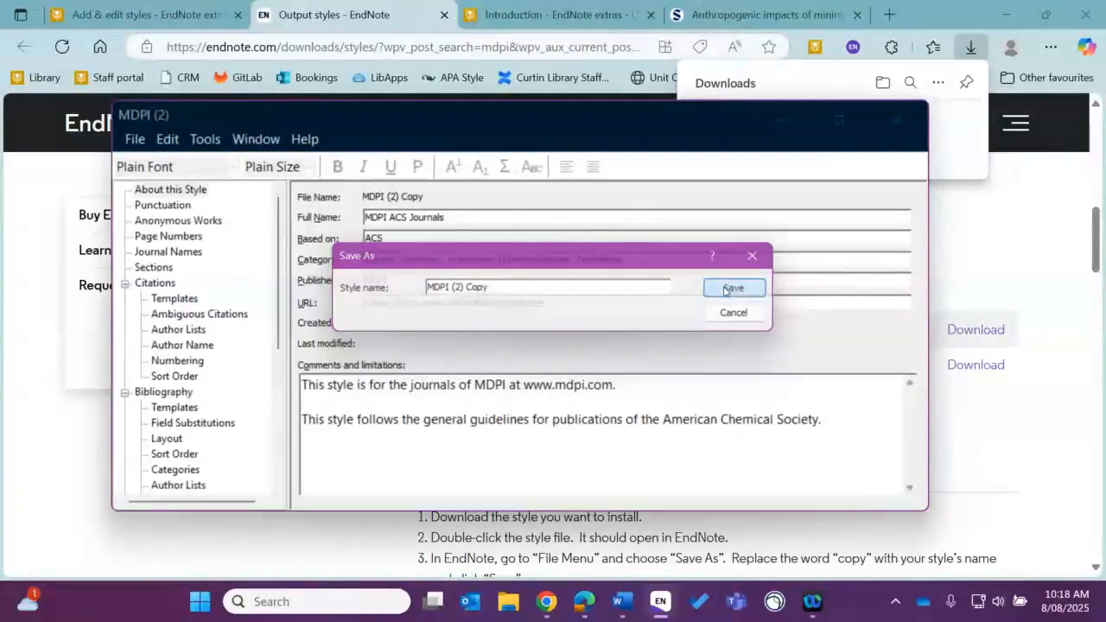
click(899, 119)
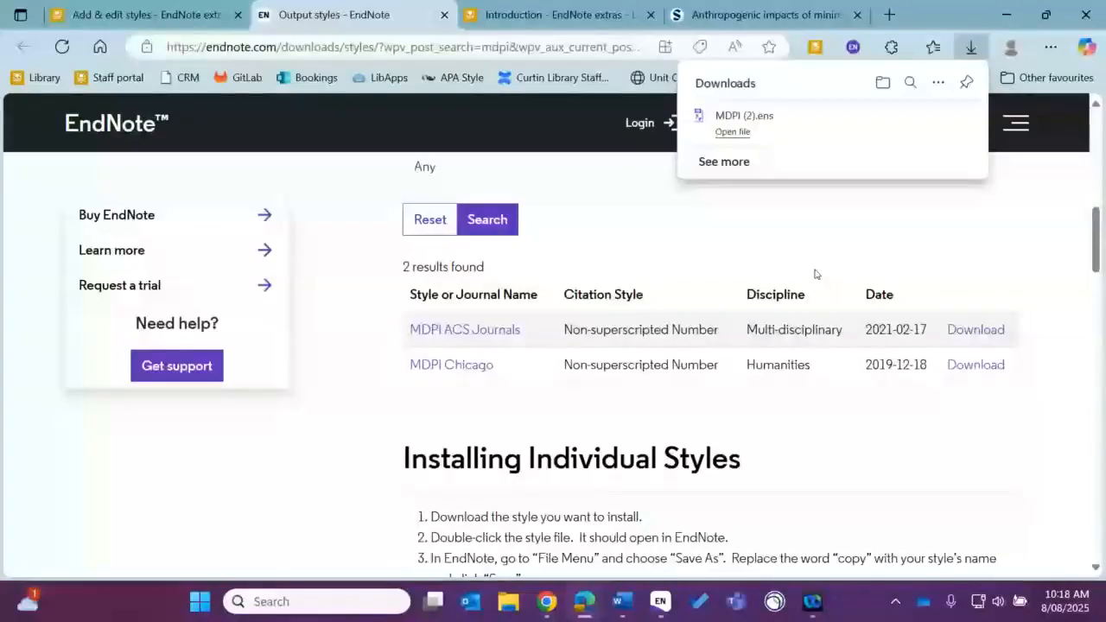
Step: Switch to EndNote, set the reference preview's output style to MDPI (2) Copy, and check the style in the short list
mouse_move(546, 603)
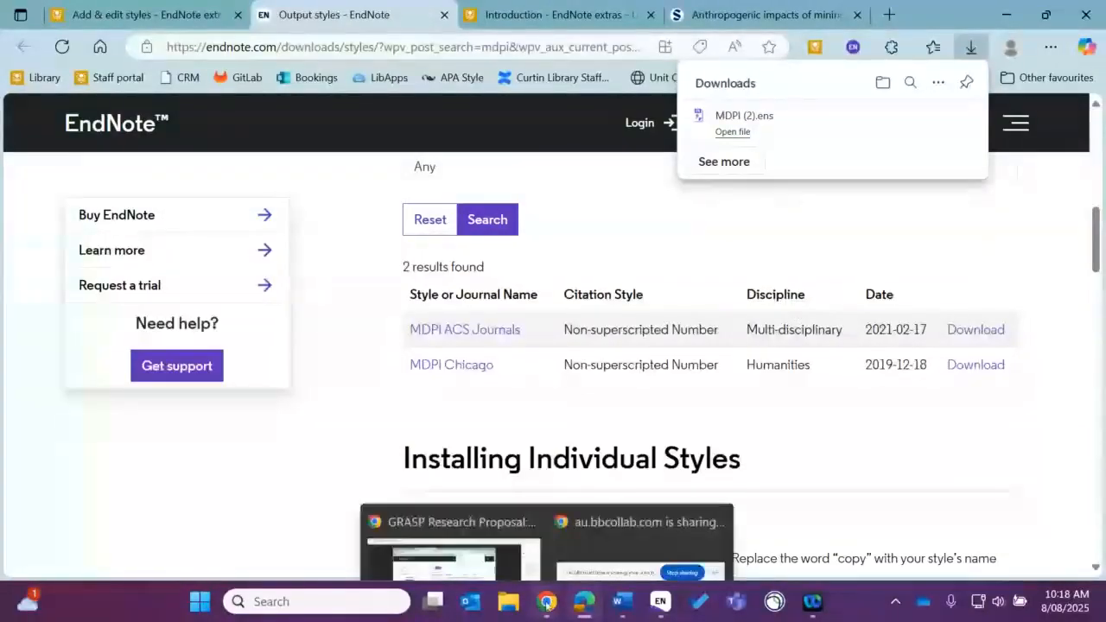
click(659, 602)
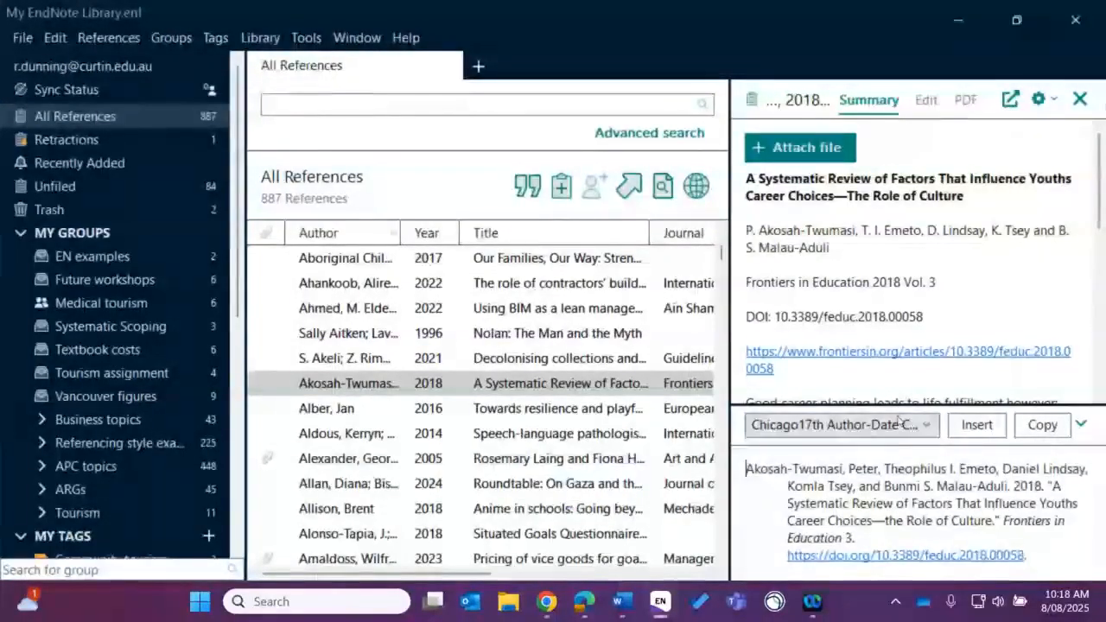
click(899, 422)
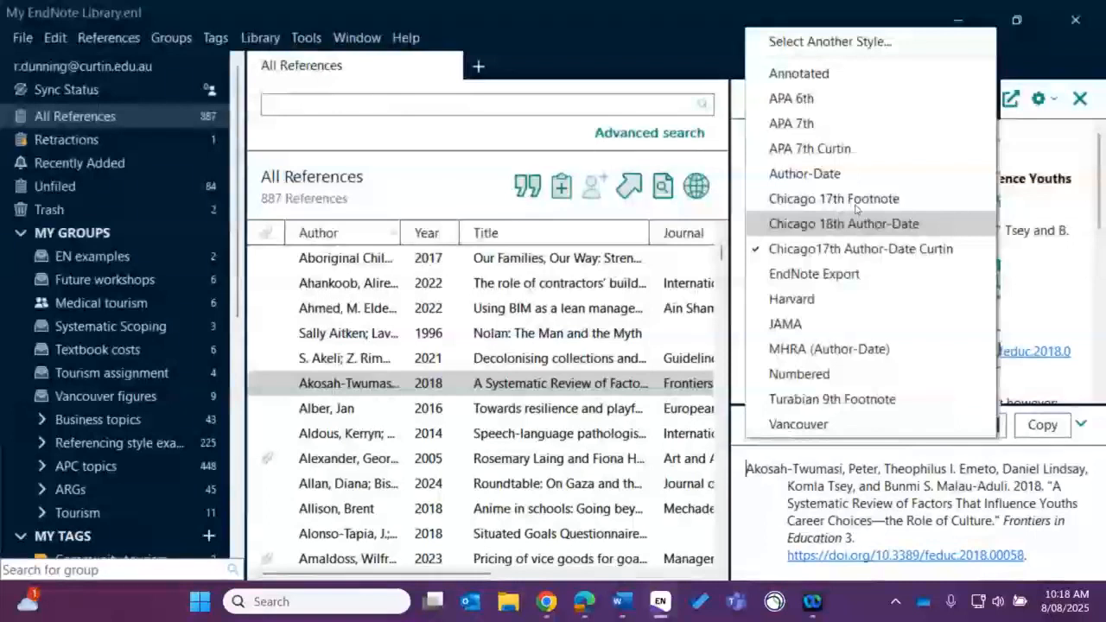
click(804, 42)
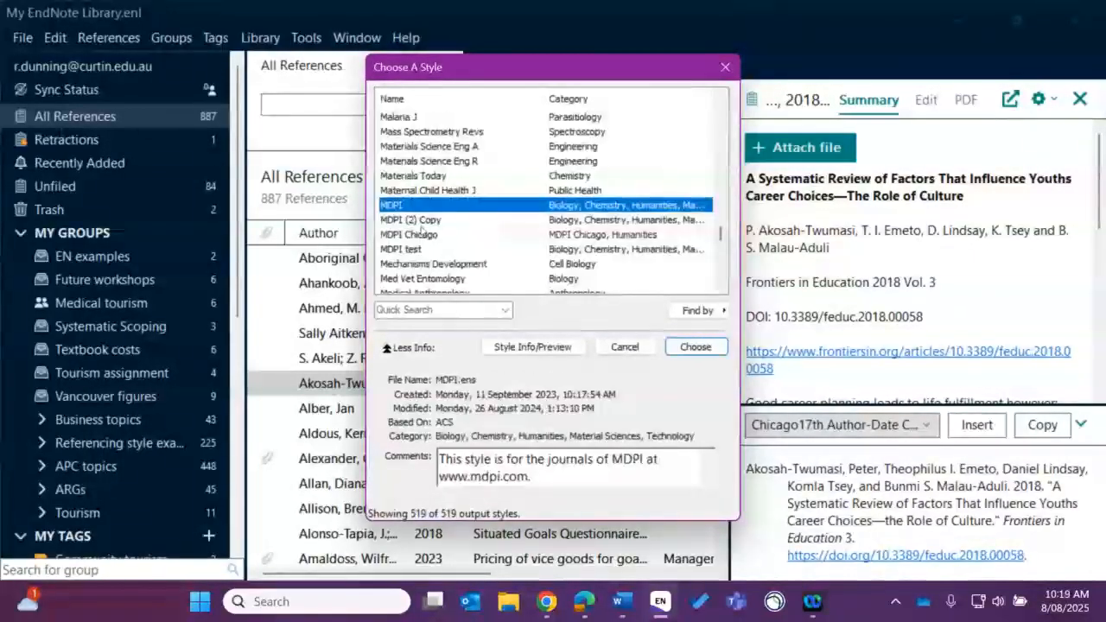
click(430, 221)
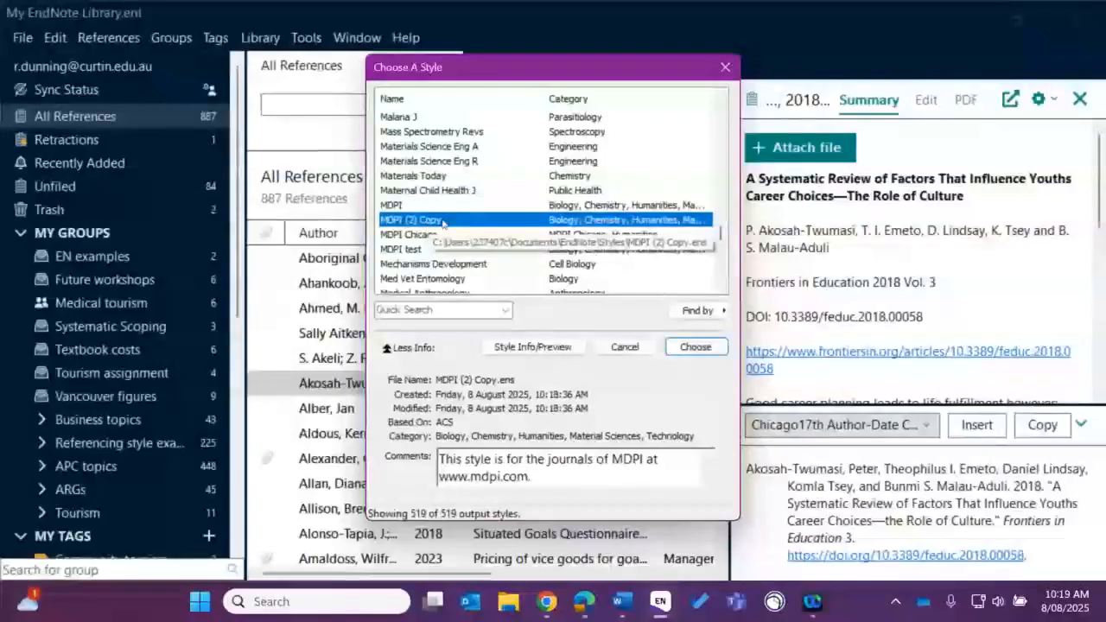
click(696, 349)
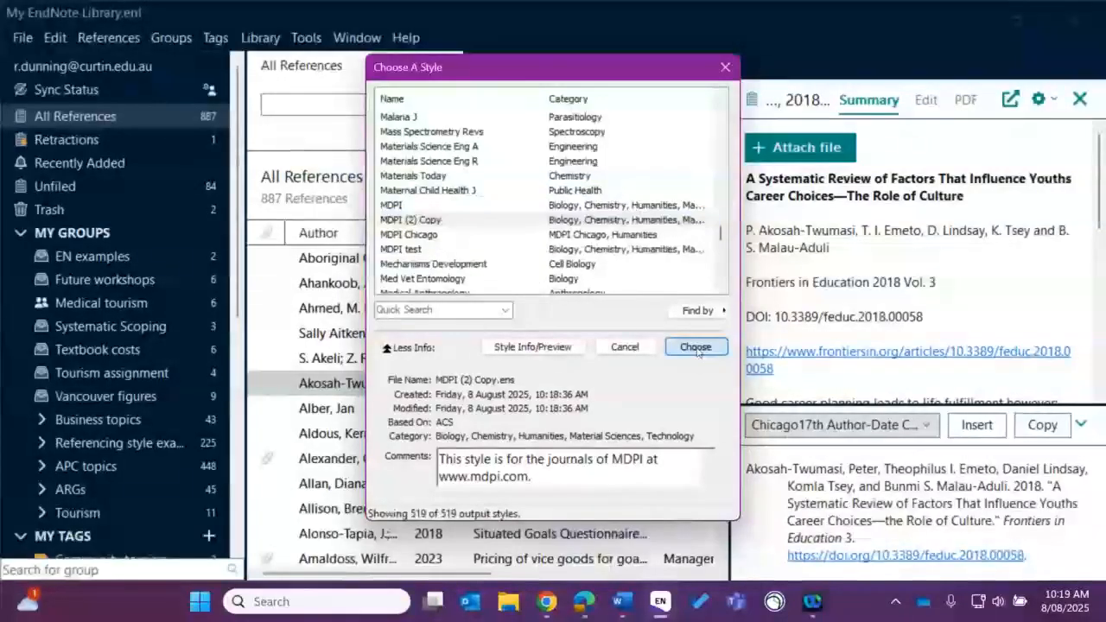
click(825, 426)
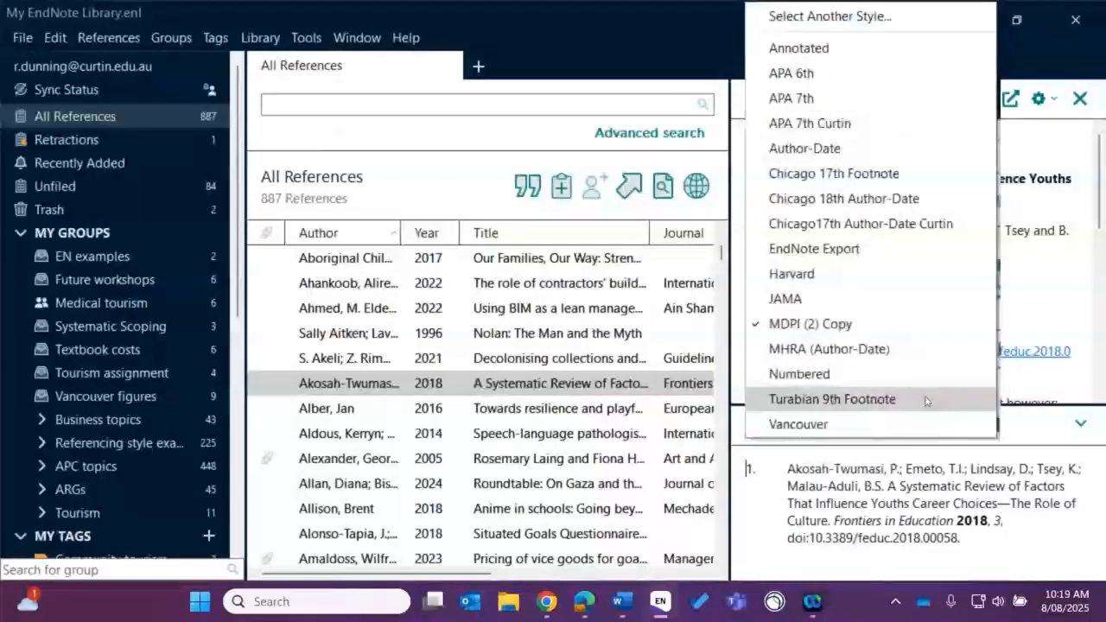
click(768, 550)
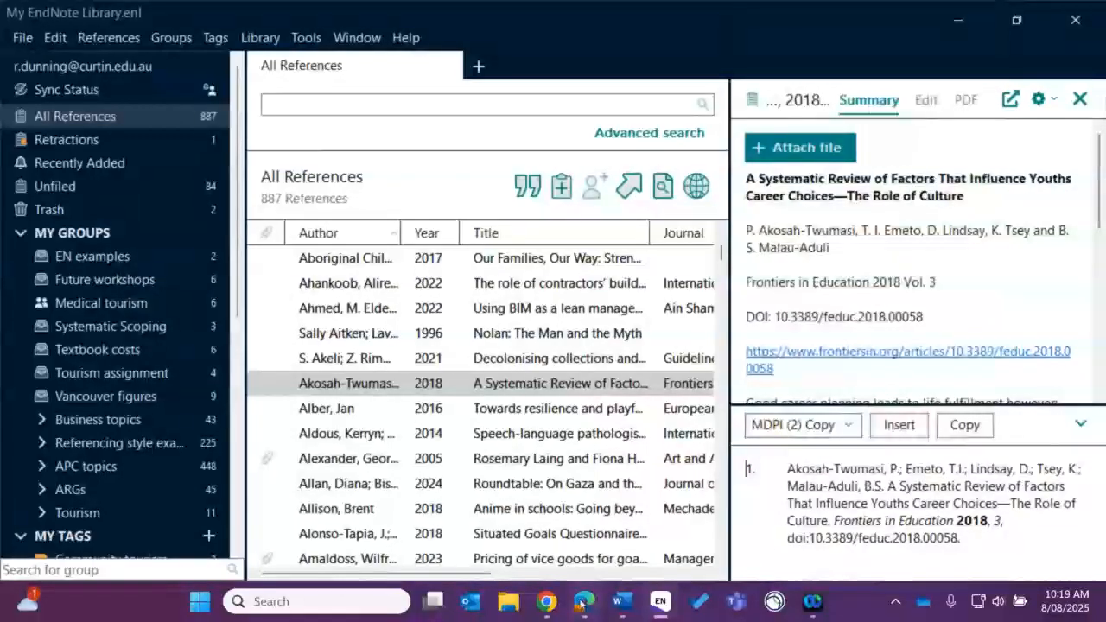
Step: Switch back to the browser's Output Styles page and return to the Style Finder search form
mouse_move(580, 603)
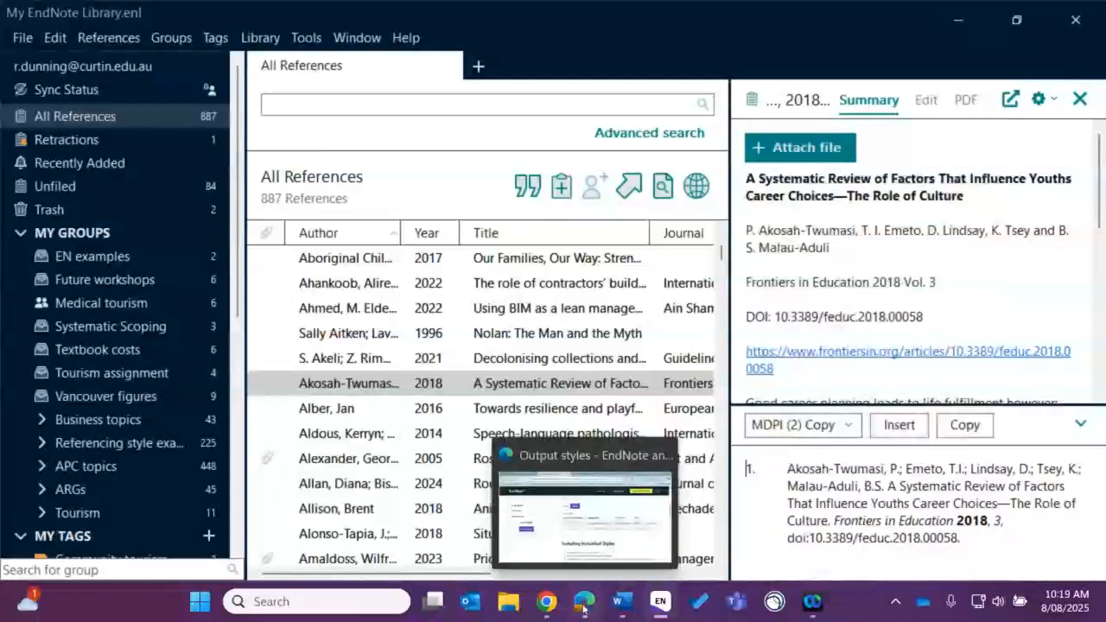
click(584, 517)
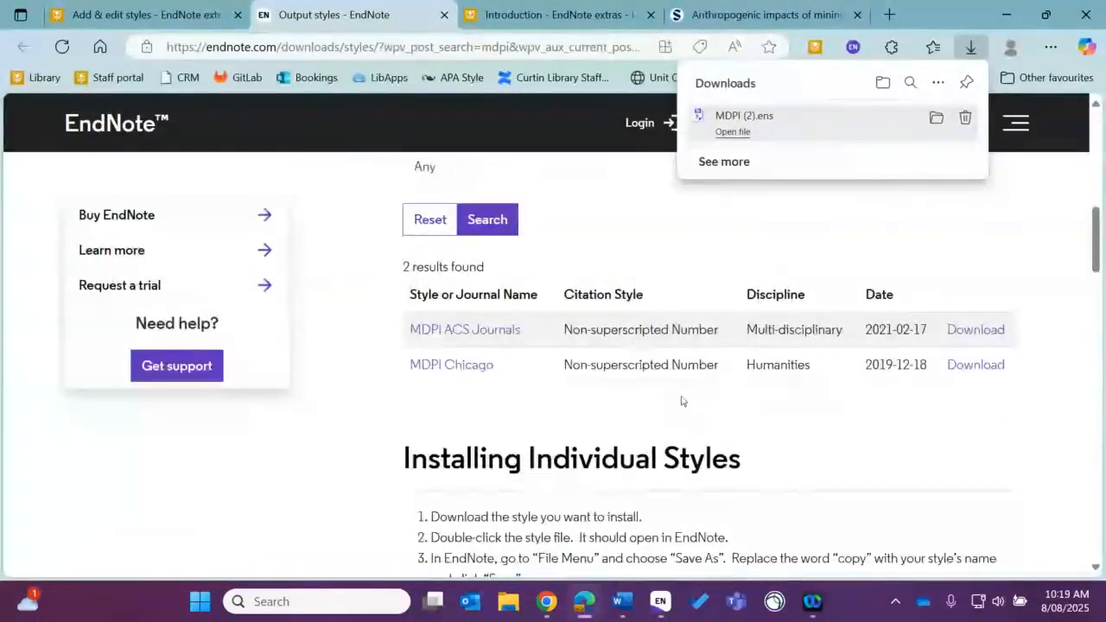
scroll(681, 401, up, 3)
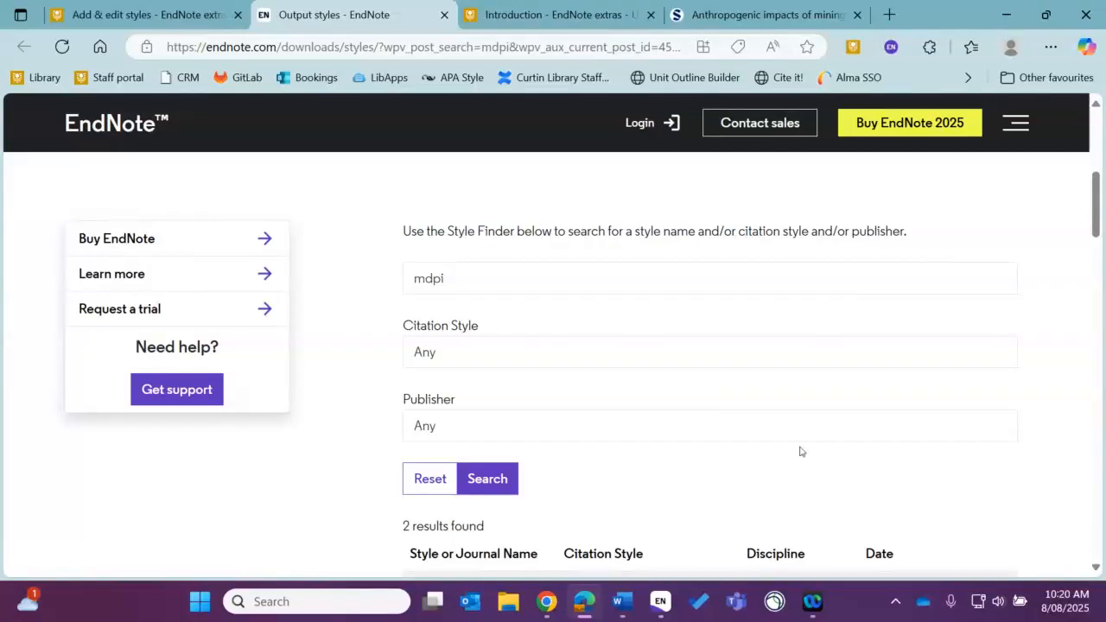
Step: Switch to EndNote, open the MDPI (2) Copy output style for editing and maximise its style window
click(655, 599)
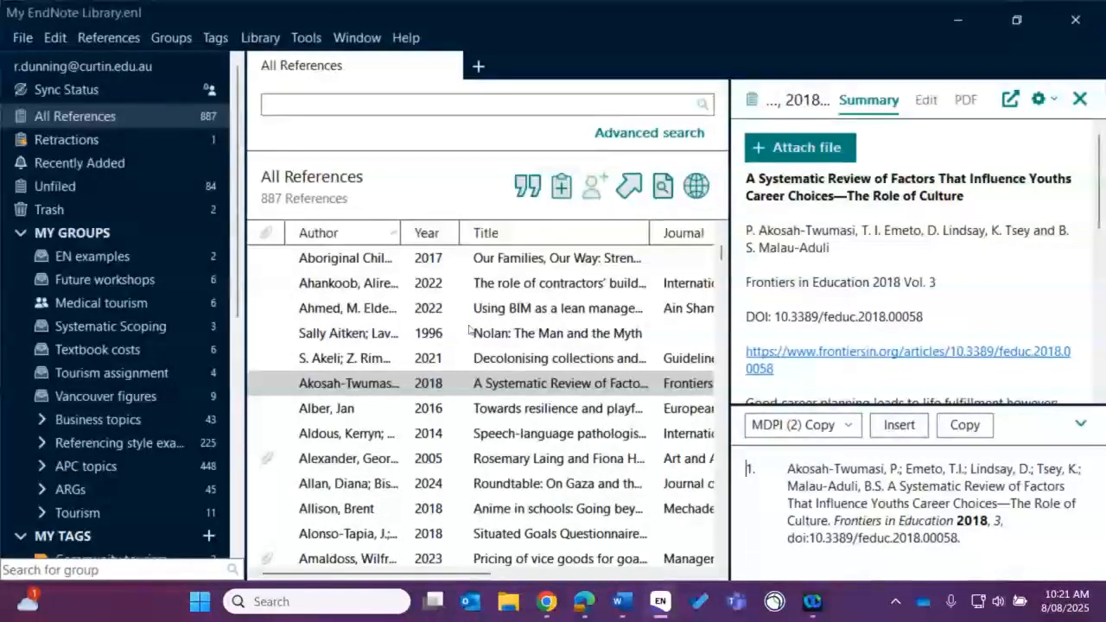
click(306, 38)
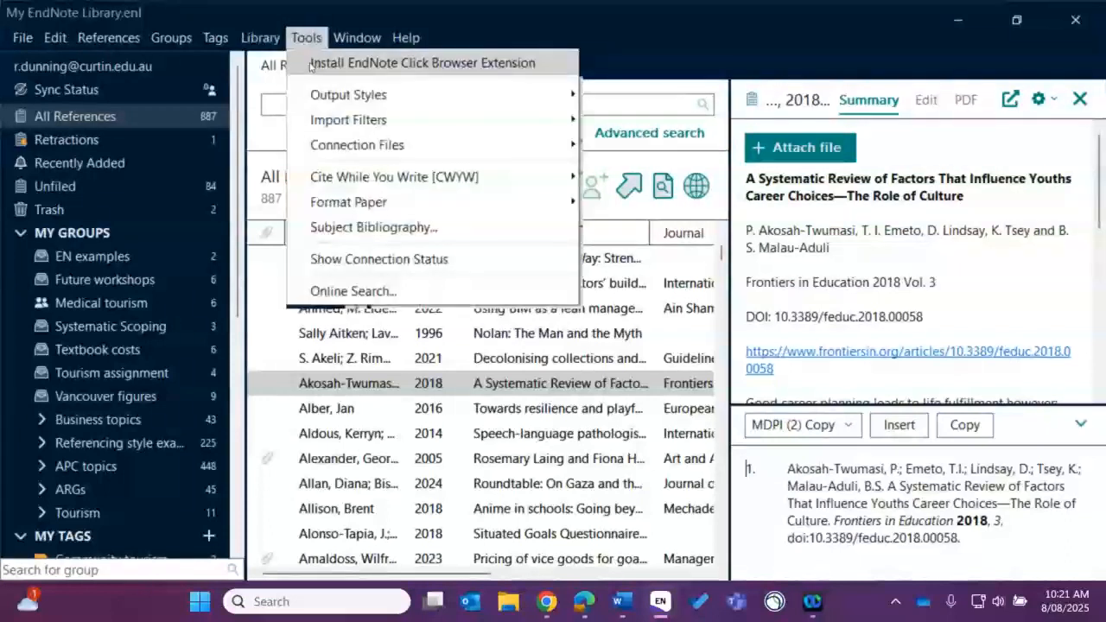
mouse_move(324, 95)
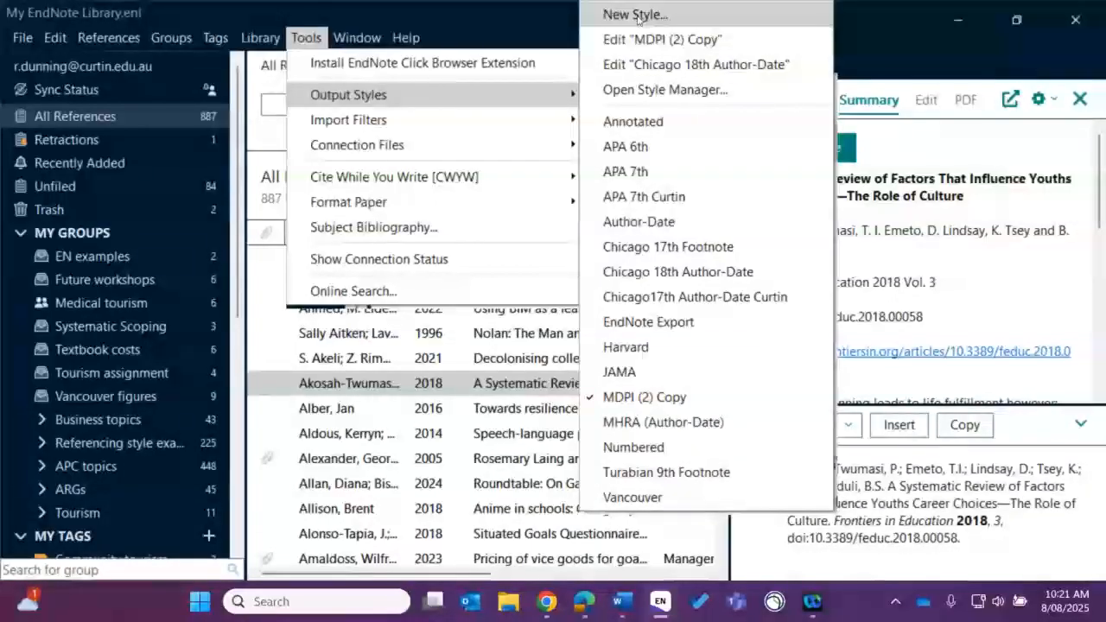
click(637, 44)
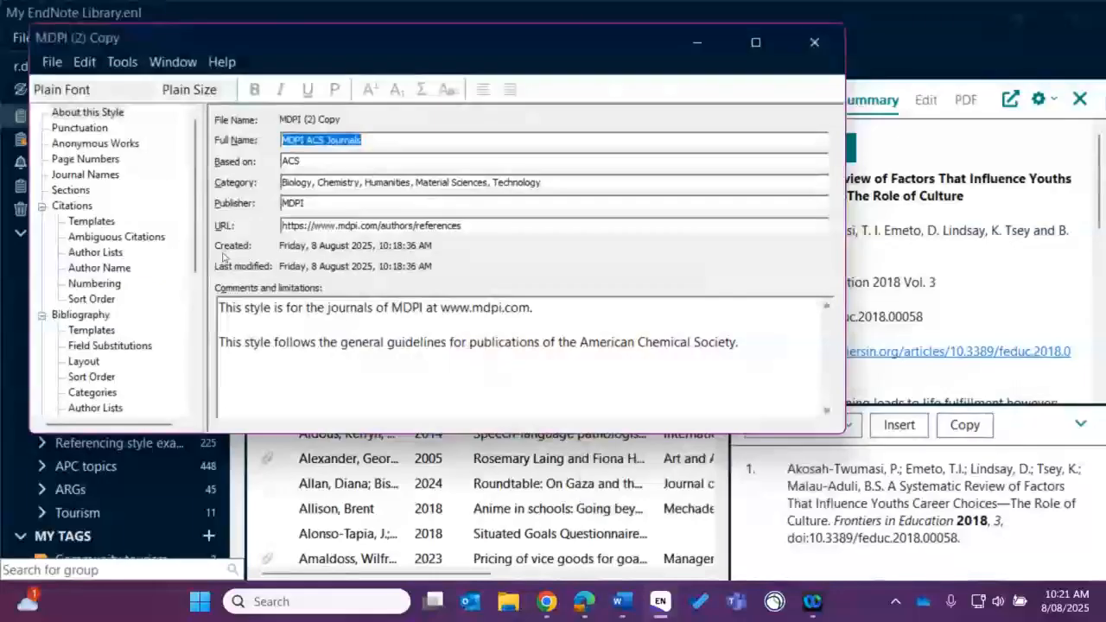
click(751, 47)
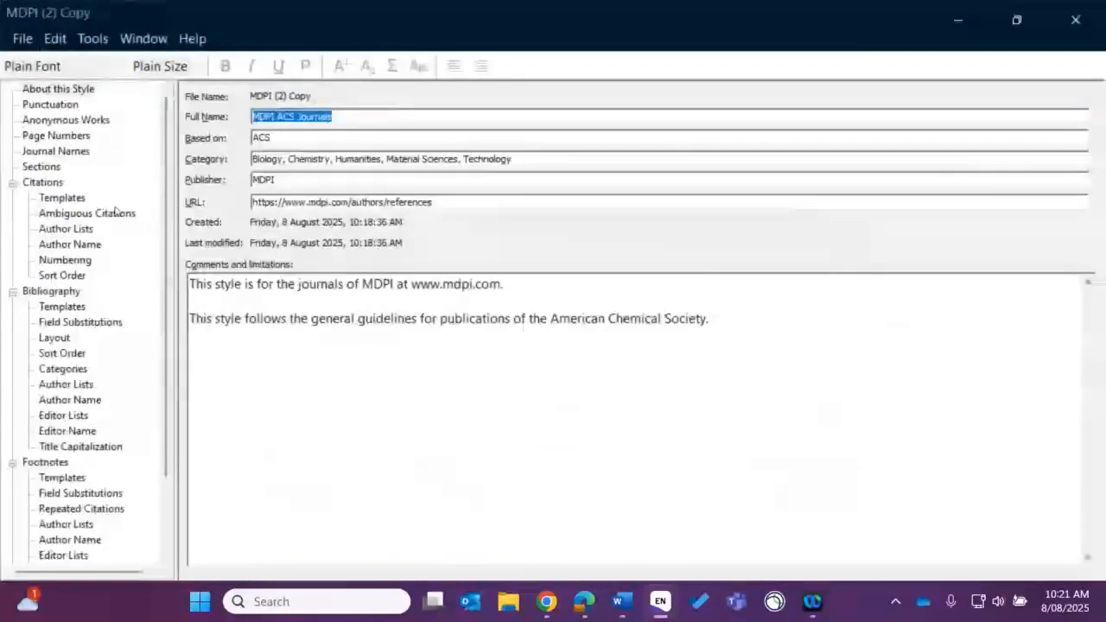
Step: Open the style's in-text citation templates and select the Bibliography Number field inside the brackets of the Citation template
click(62, 199)
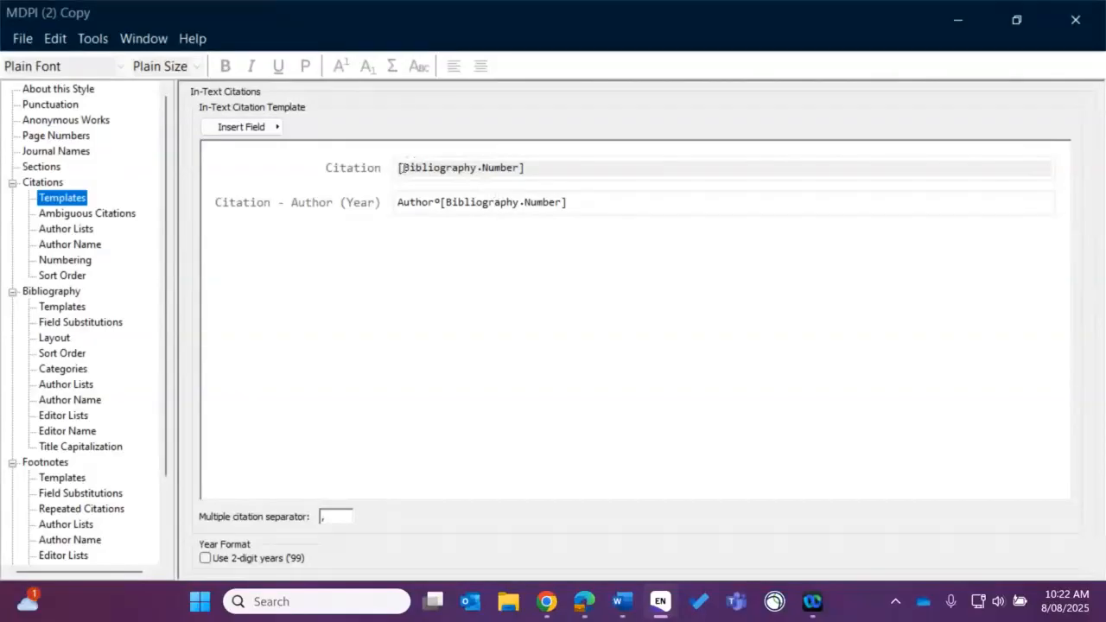
drag(403, 168, 519, 167)
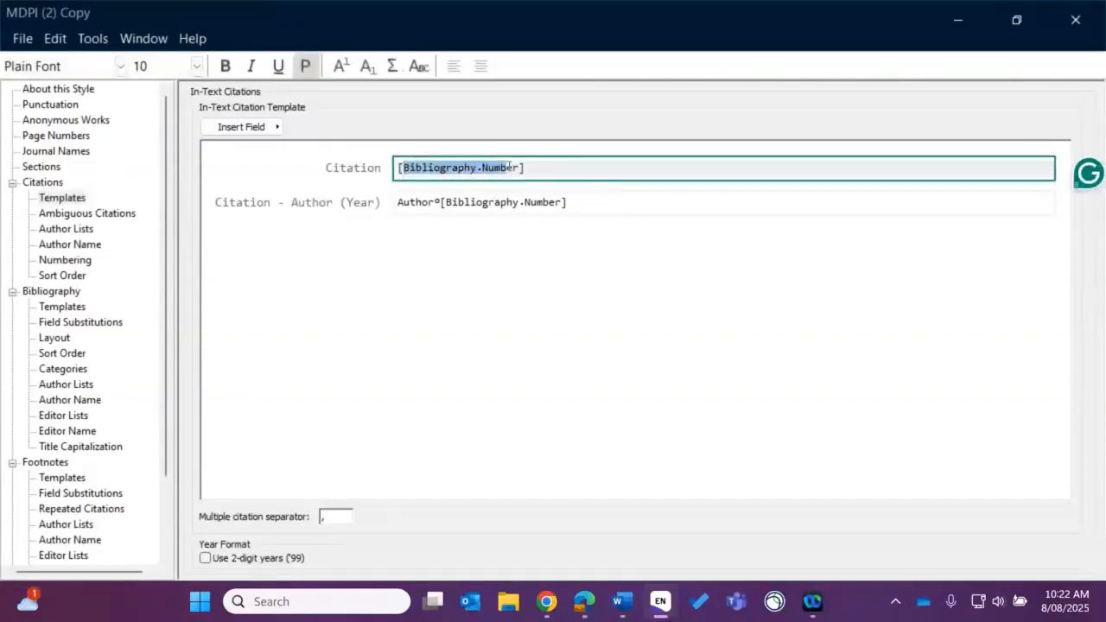
click(341, 65)
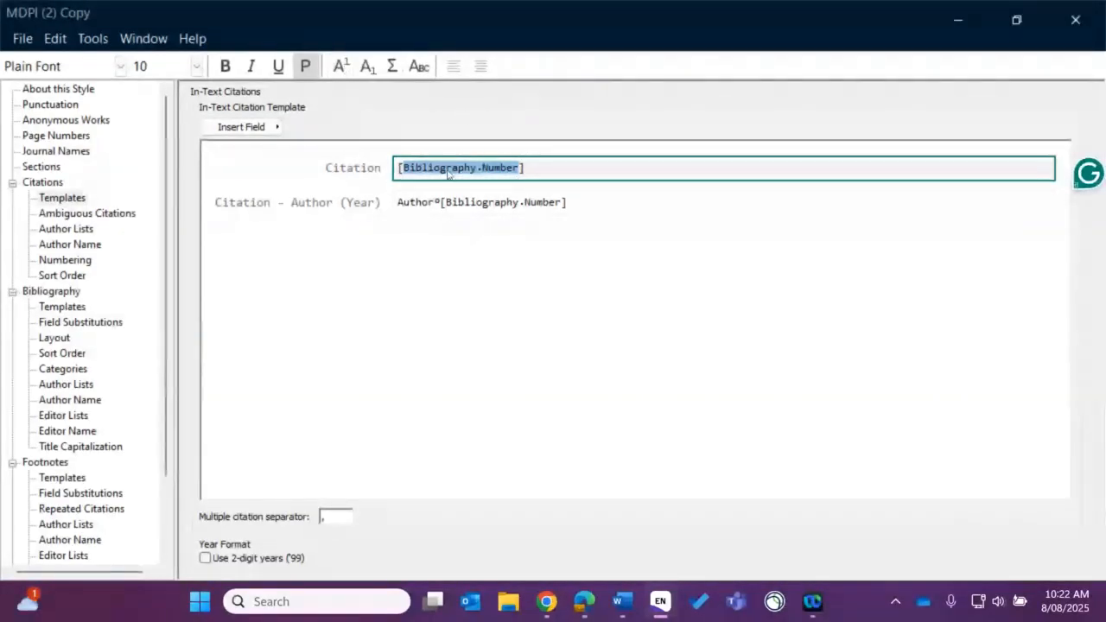
Step: Review the style's citation settings for author lists, author name, numbering and sort order
click(71, 246)
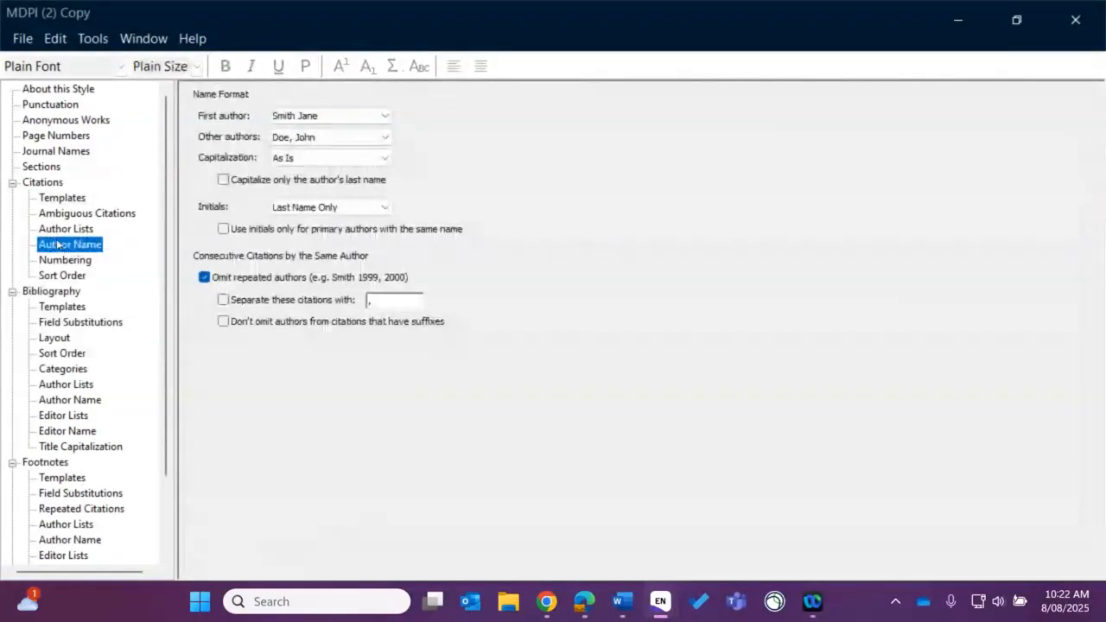
click(63, 229)
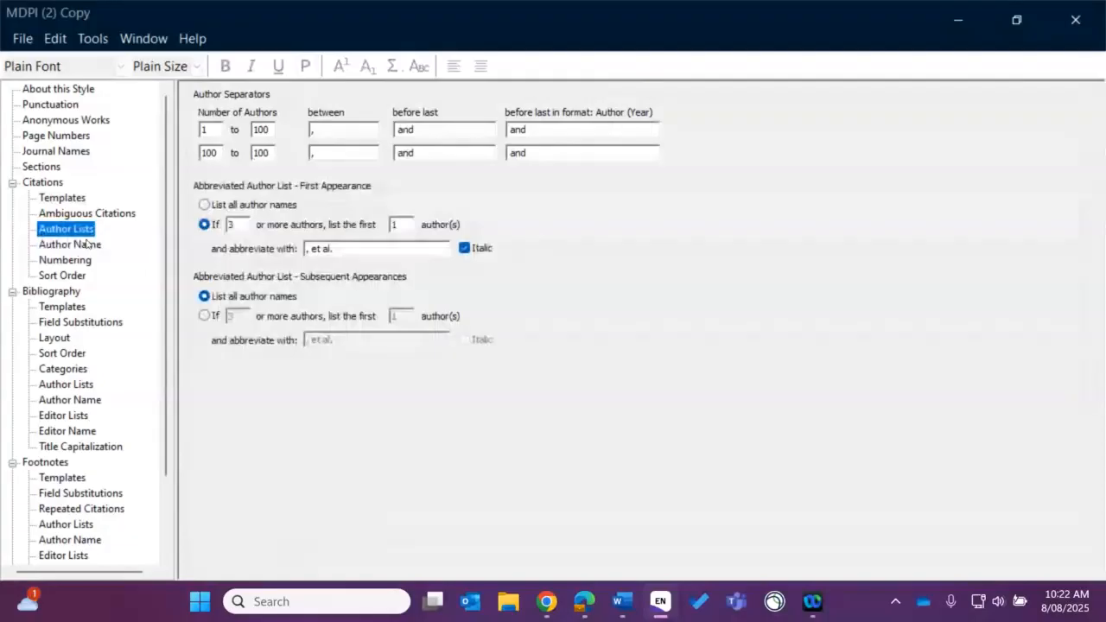
click(84, 246)
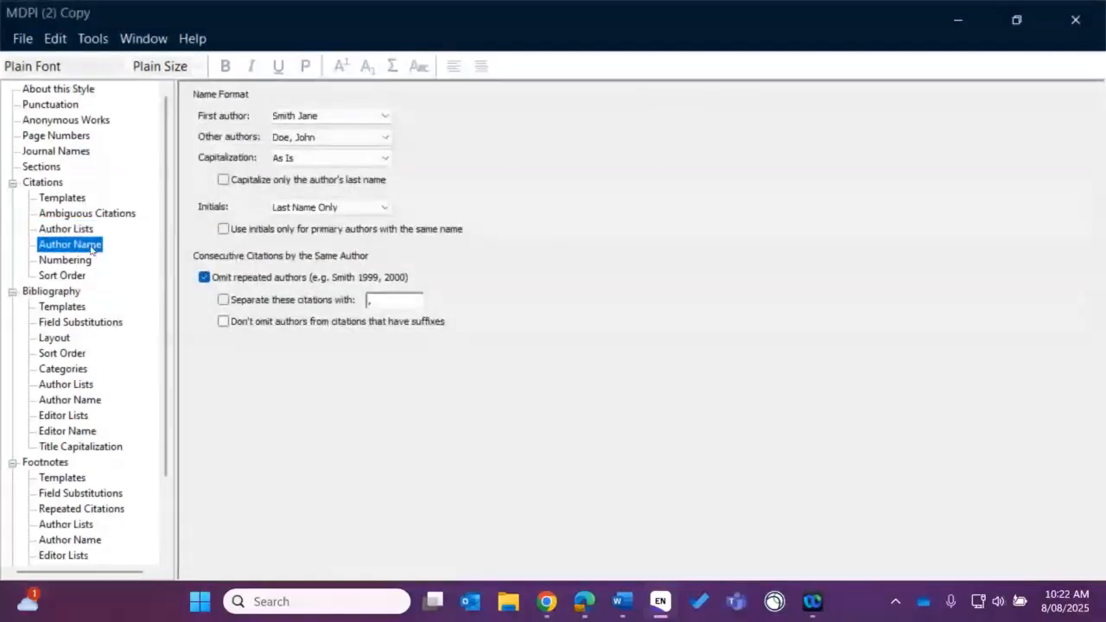
click(82, 261)
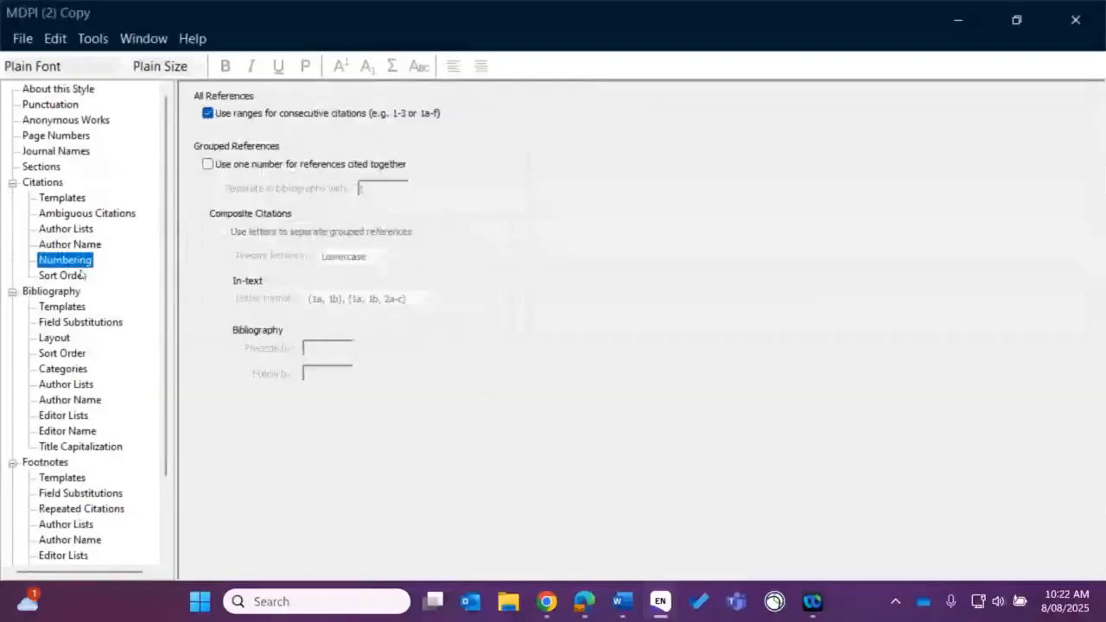
click(83, 277)
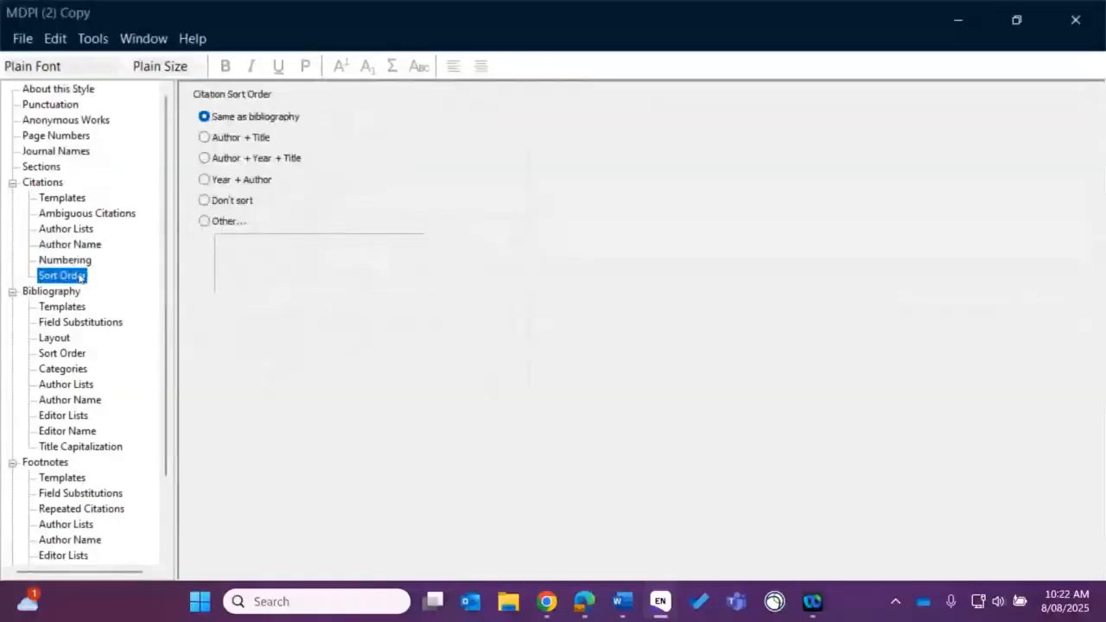
Step: In the bibliography templates, remove the italics from Title and make Year bold in the Computer Program template
click(61, 308)
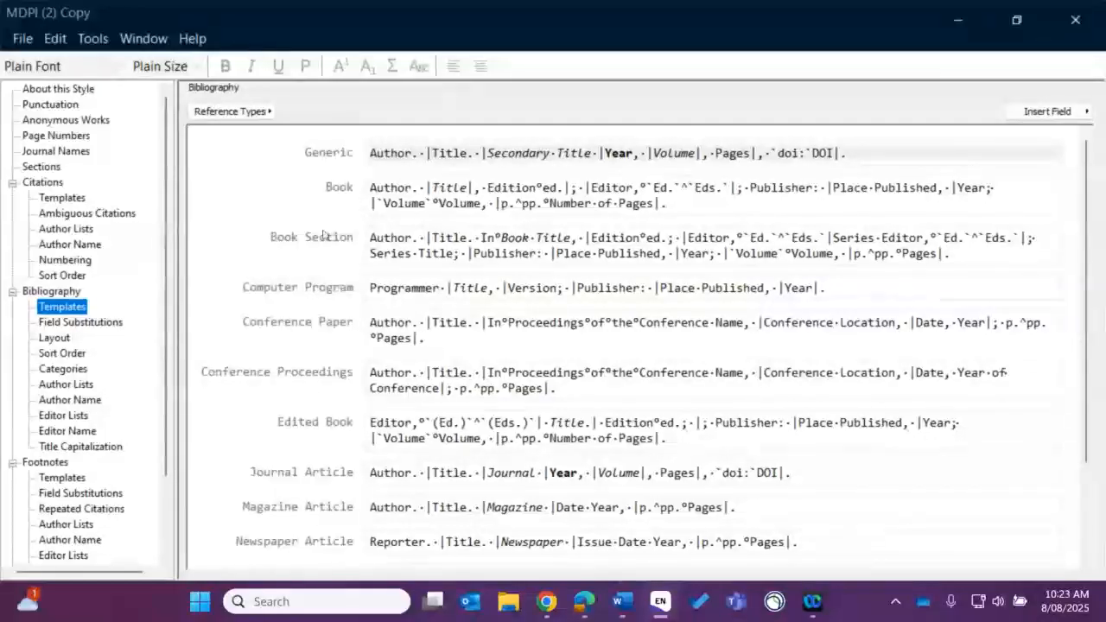
click(458, 288)
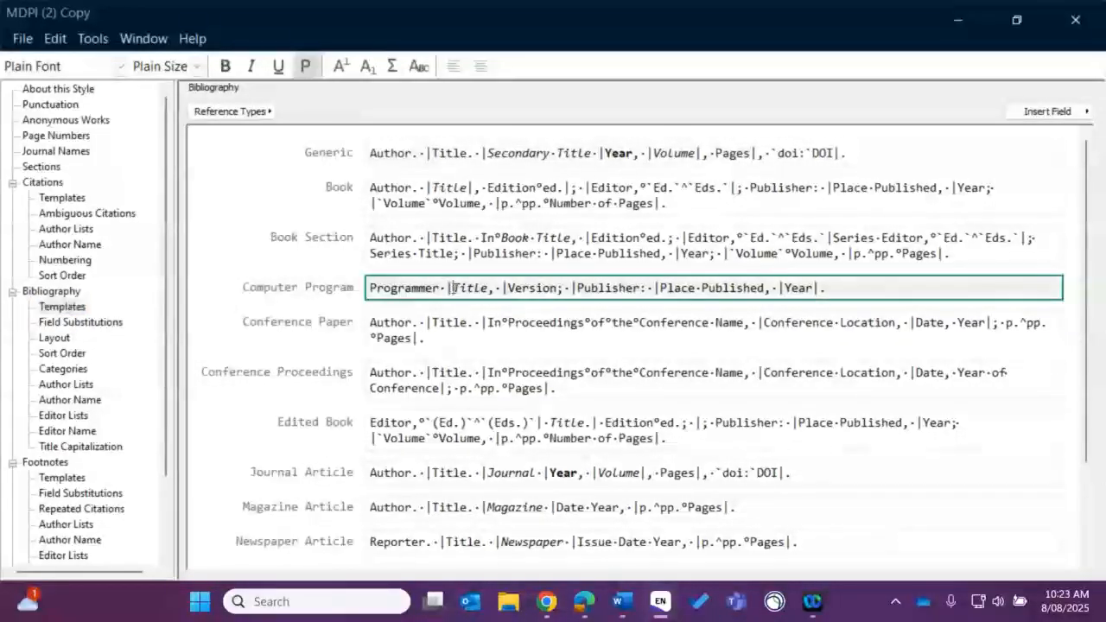
double_click(470, 288)
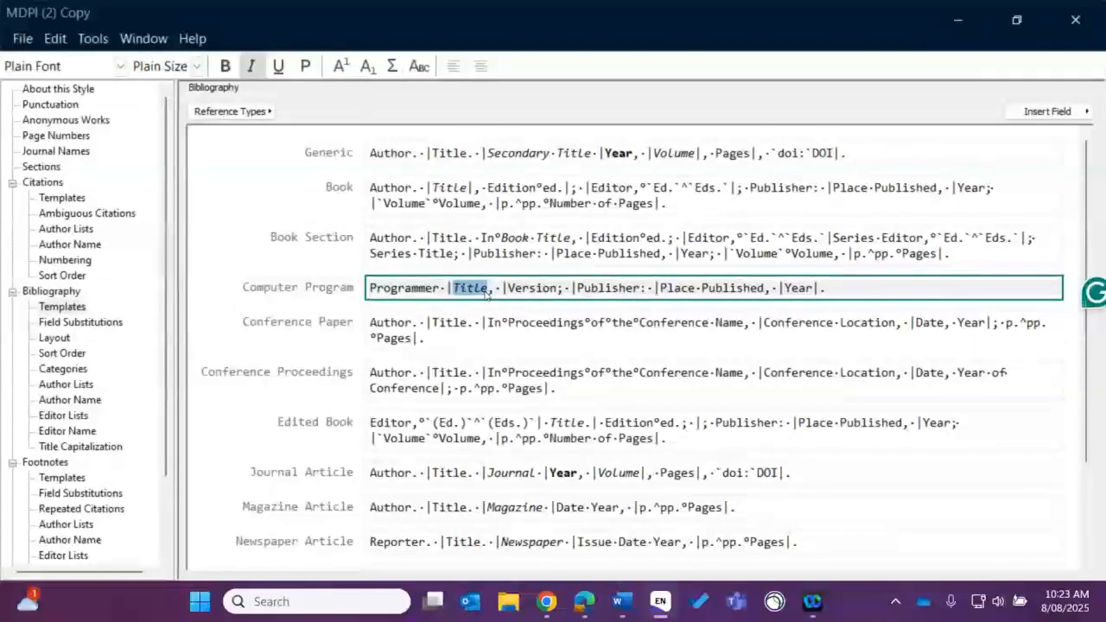
key(ctrl+i)
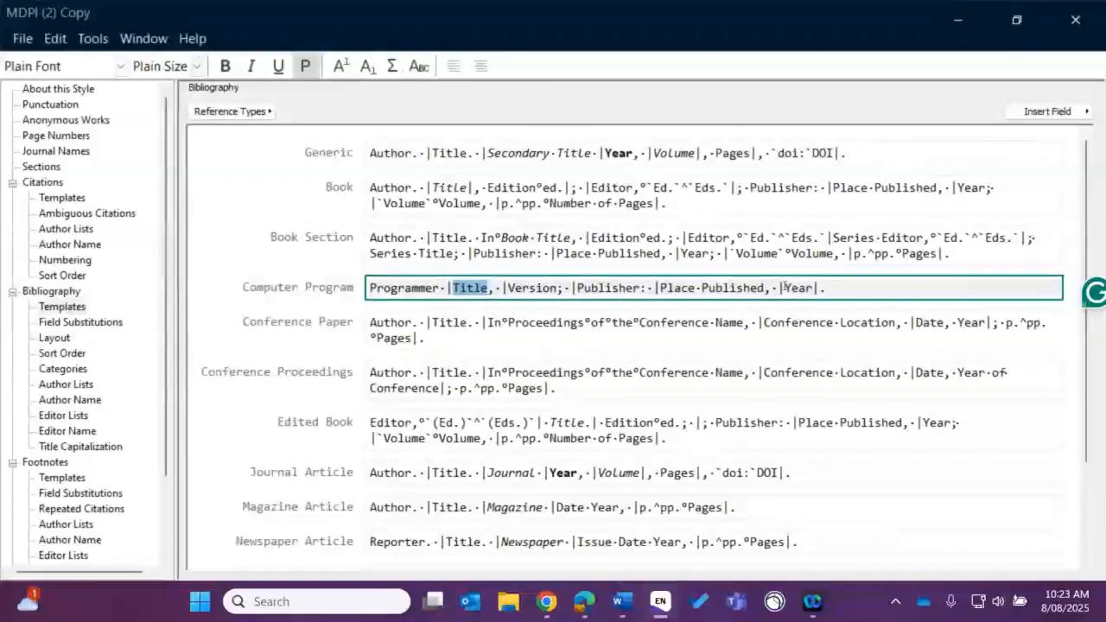
double_click(811, 287)
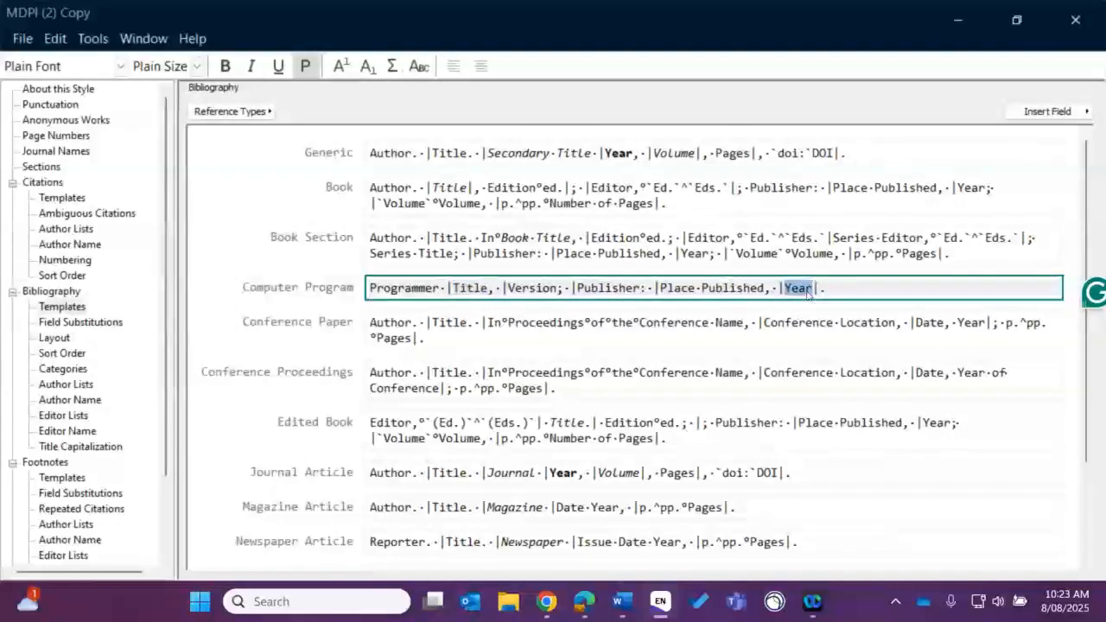
key(ctrl+b)
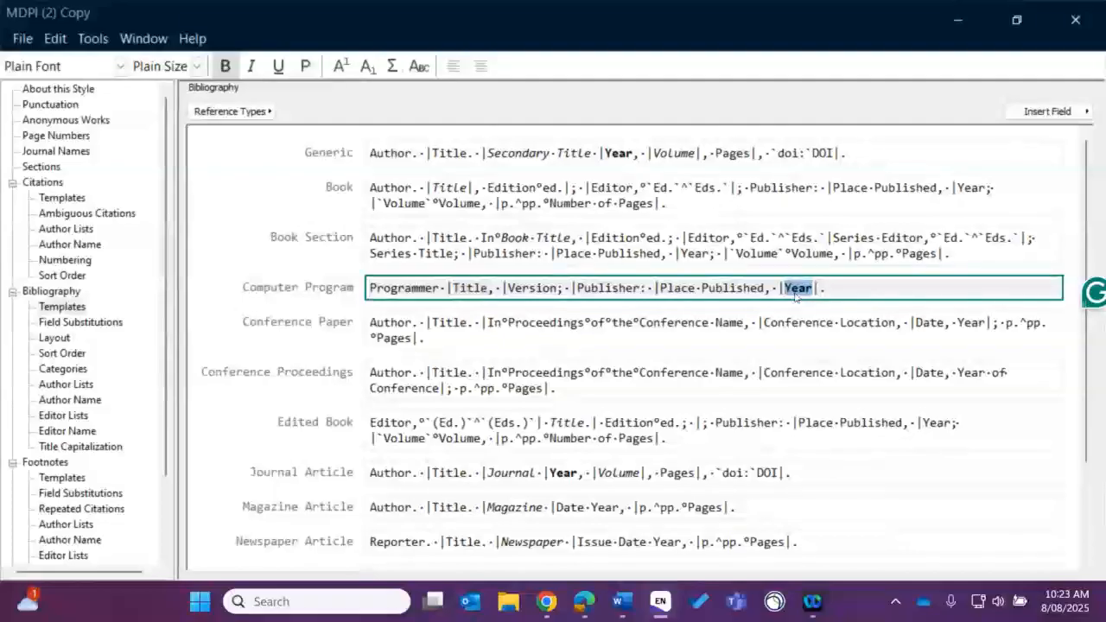
Step: Append the URL field to the end of the Conference Paper template and add an Electronic Book reference type to the bibliography templates
click(602, 323)
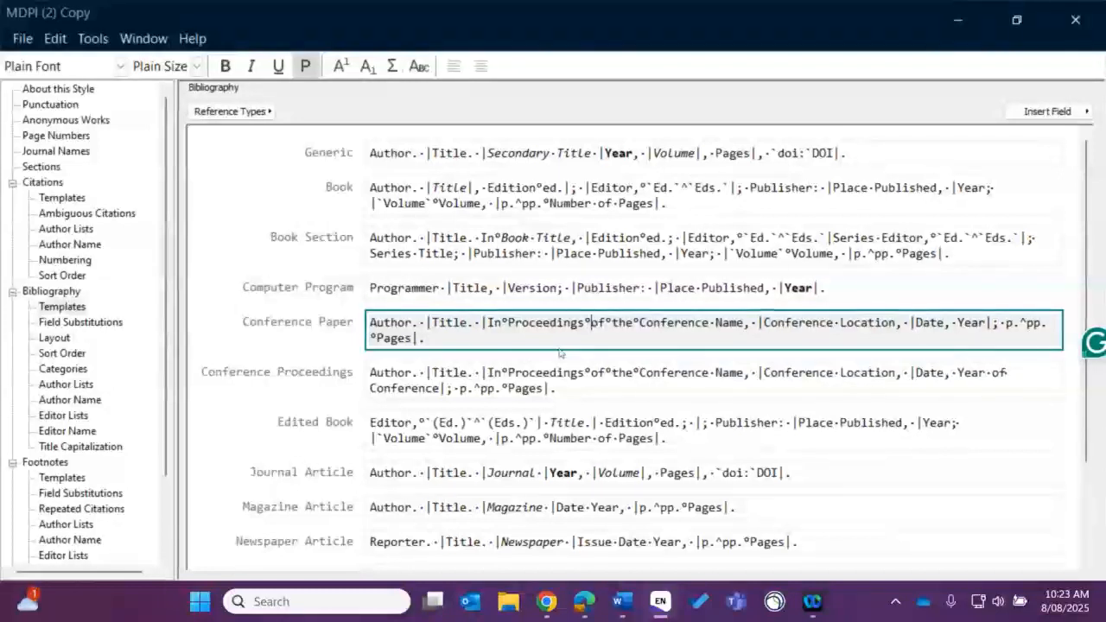
click(526, 345)
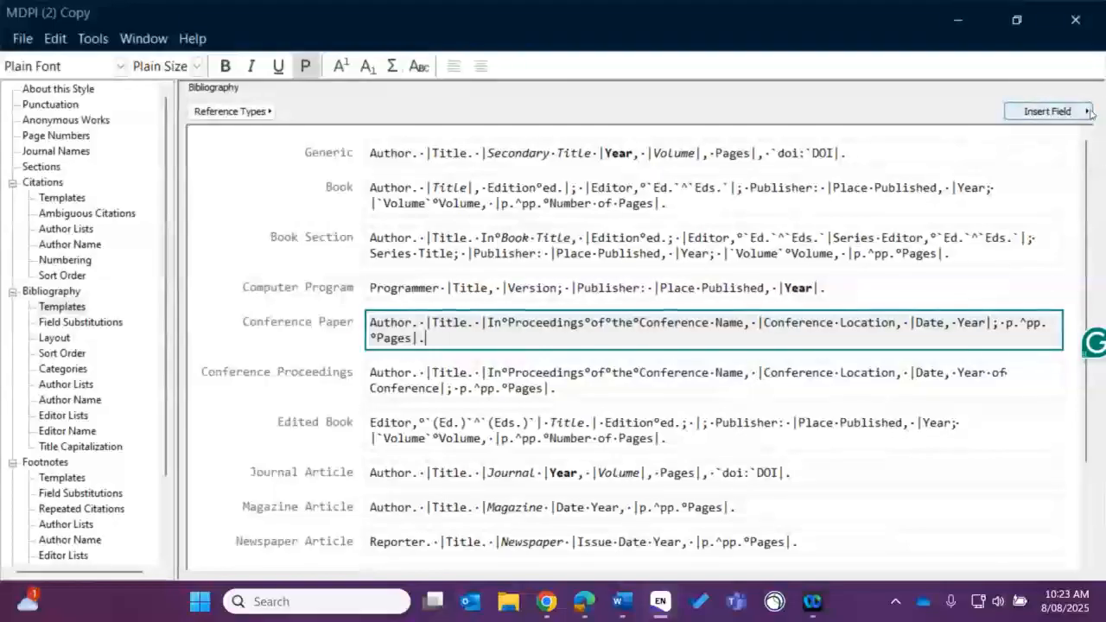
click(1065, 113)
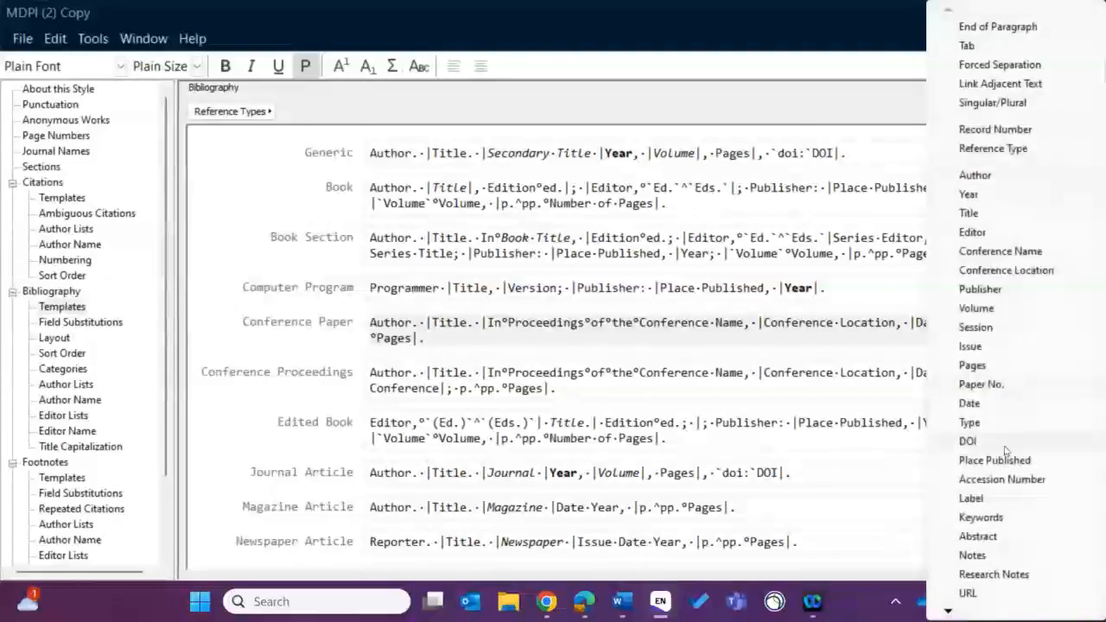
click(968, 594)
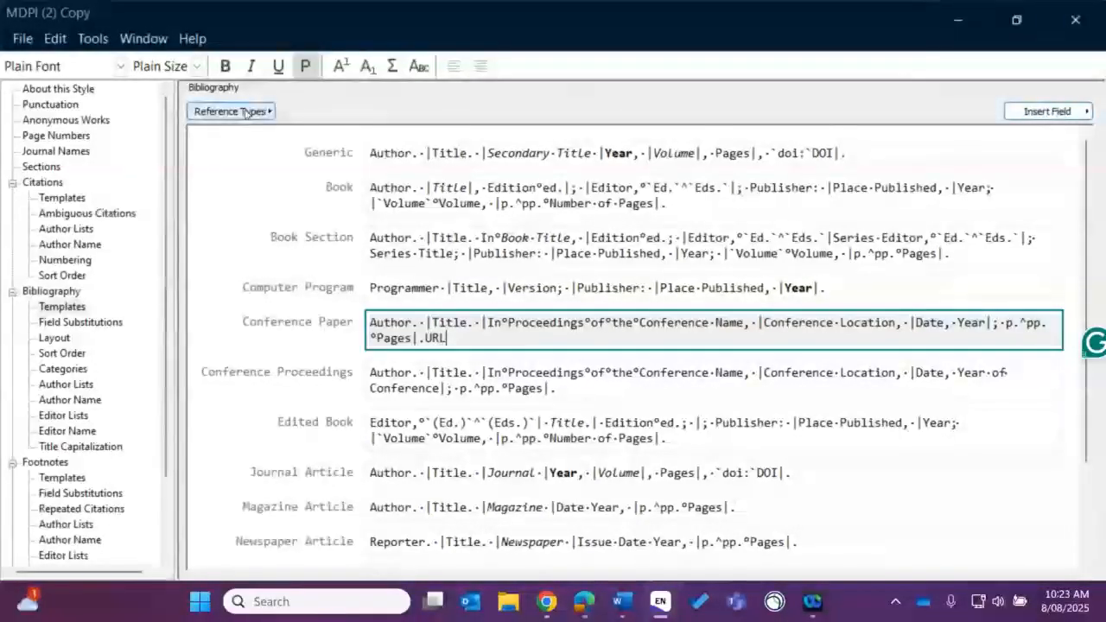
click(267, 113)
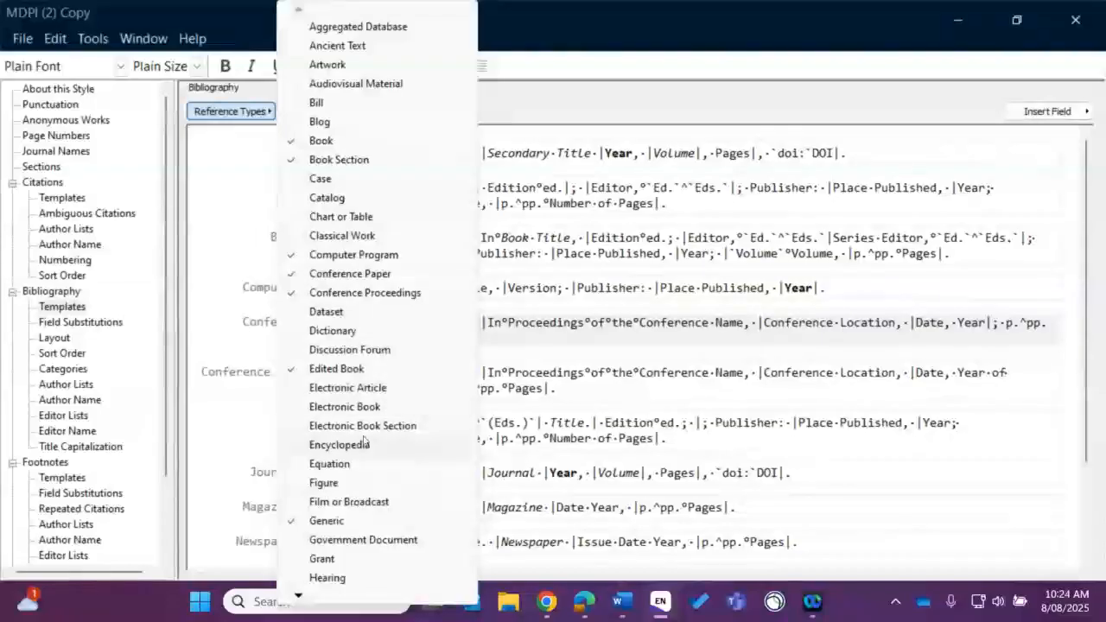
click(345, 407)
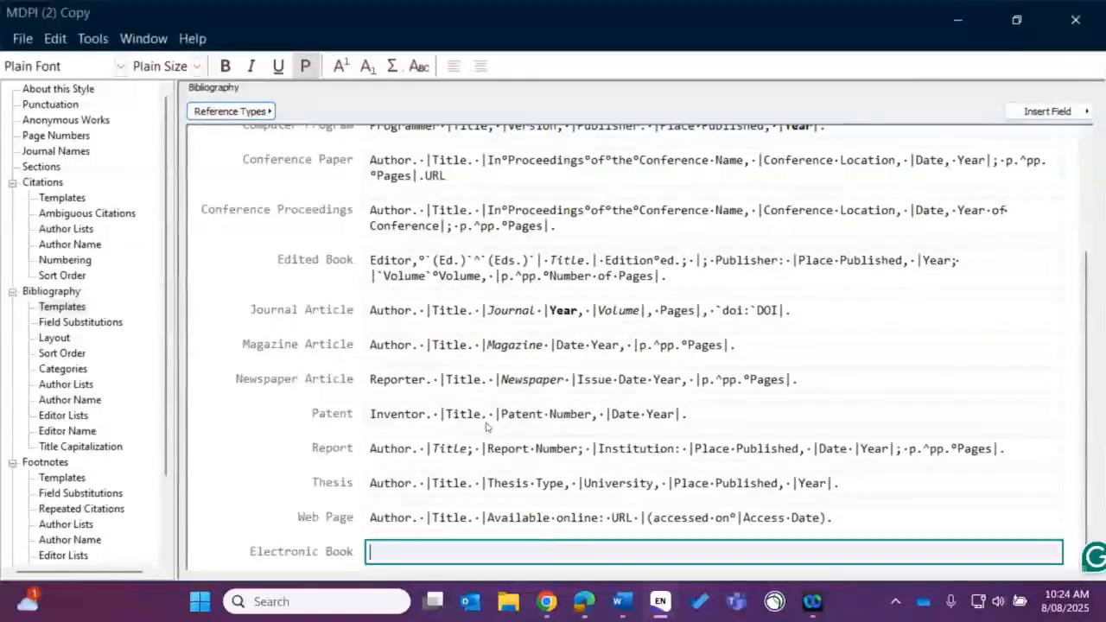
Step: Switch to the browser's Add & edit styles guide and review its instructions on downloading additional styles and modifying reference types and output styles
mouse_move(583, 602)
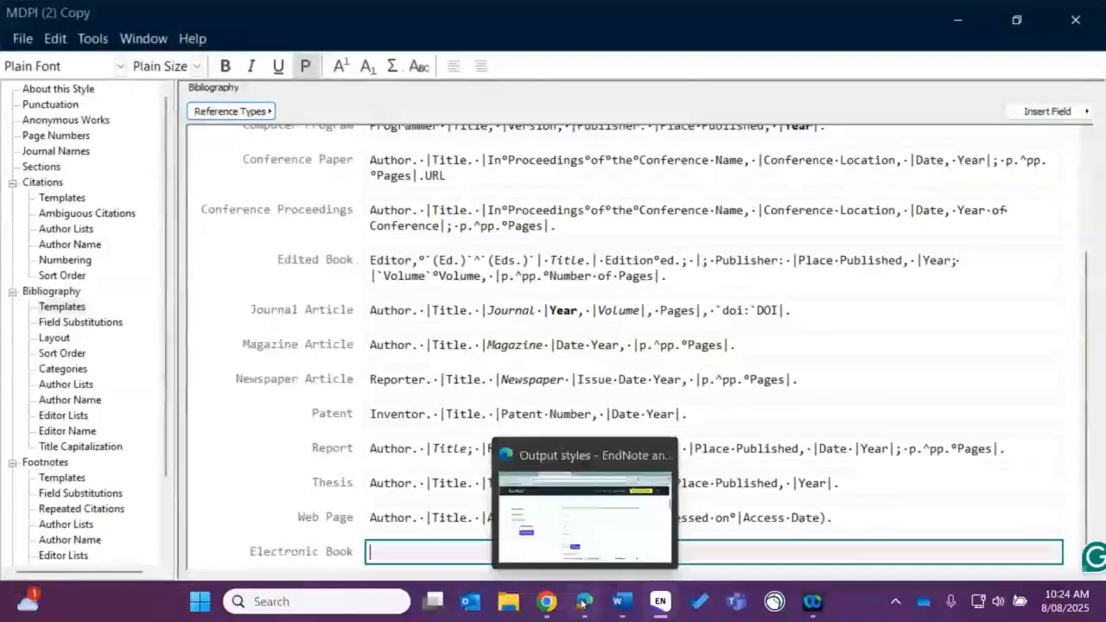
click(584, 602)
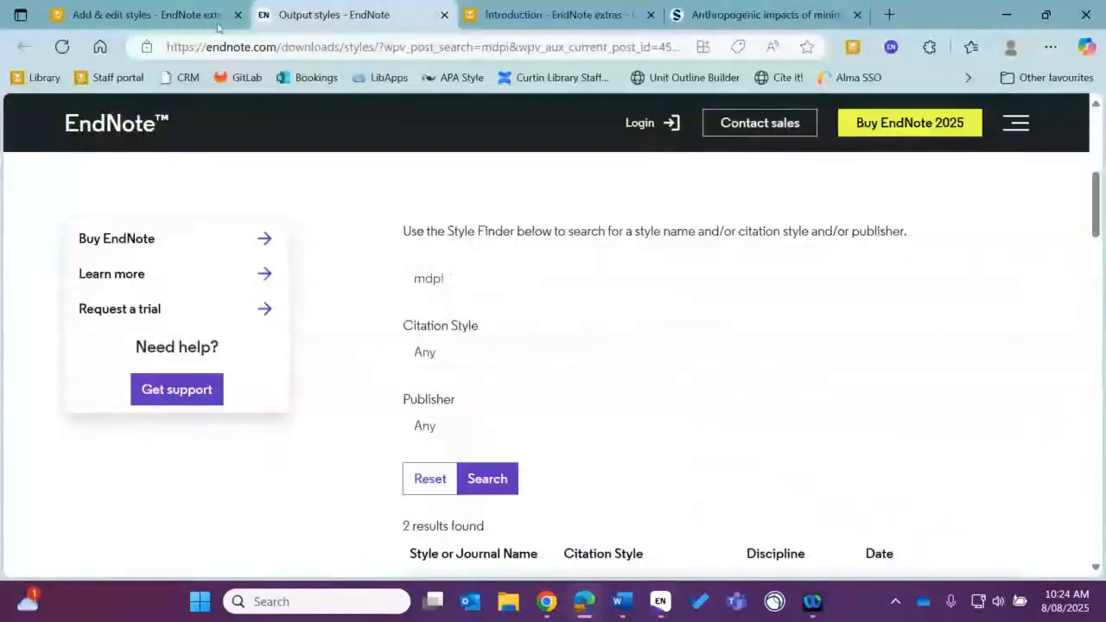
click(147, 15)
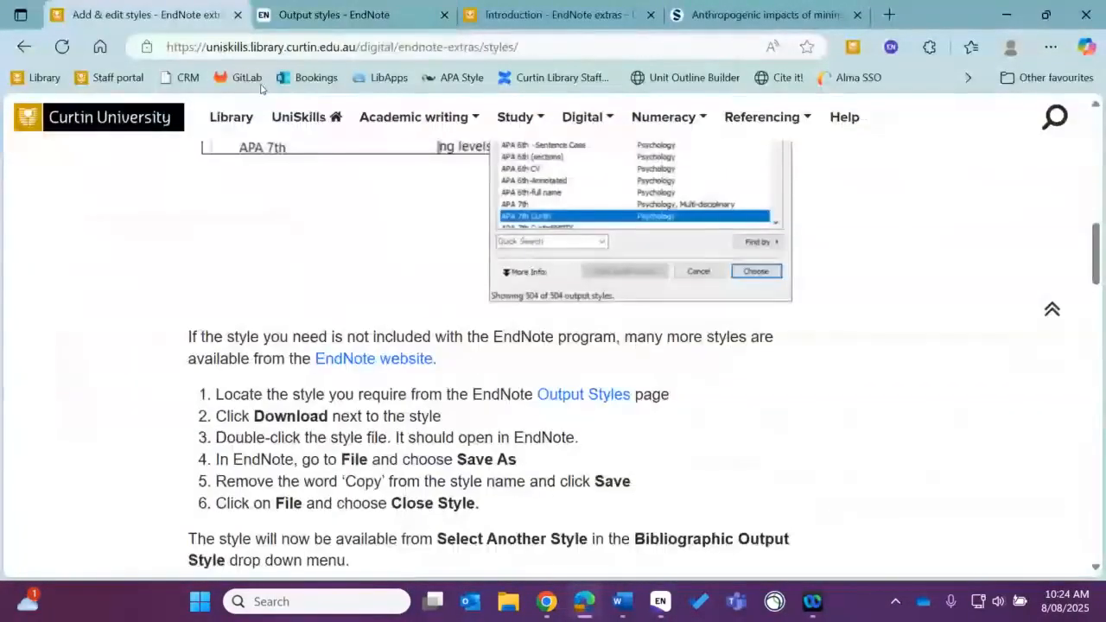
scroll(459, 365, up, 2)
scroll(459, 365, up, 5)
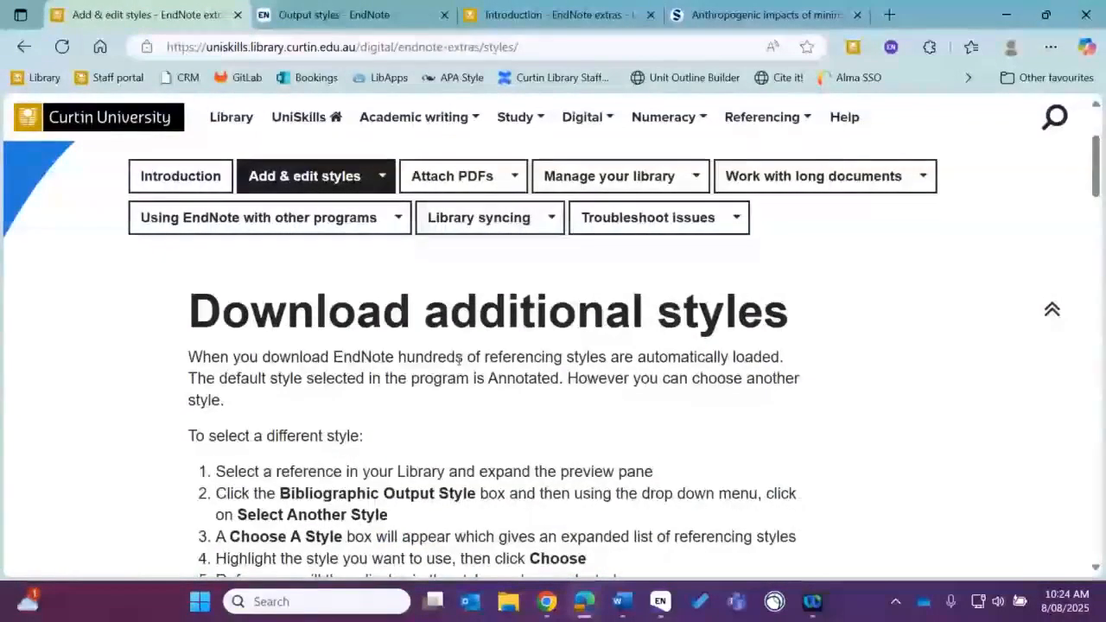
scroll(459, 359, down, 1)
scroll(443, 356, down, 7)
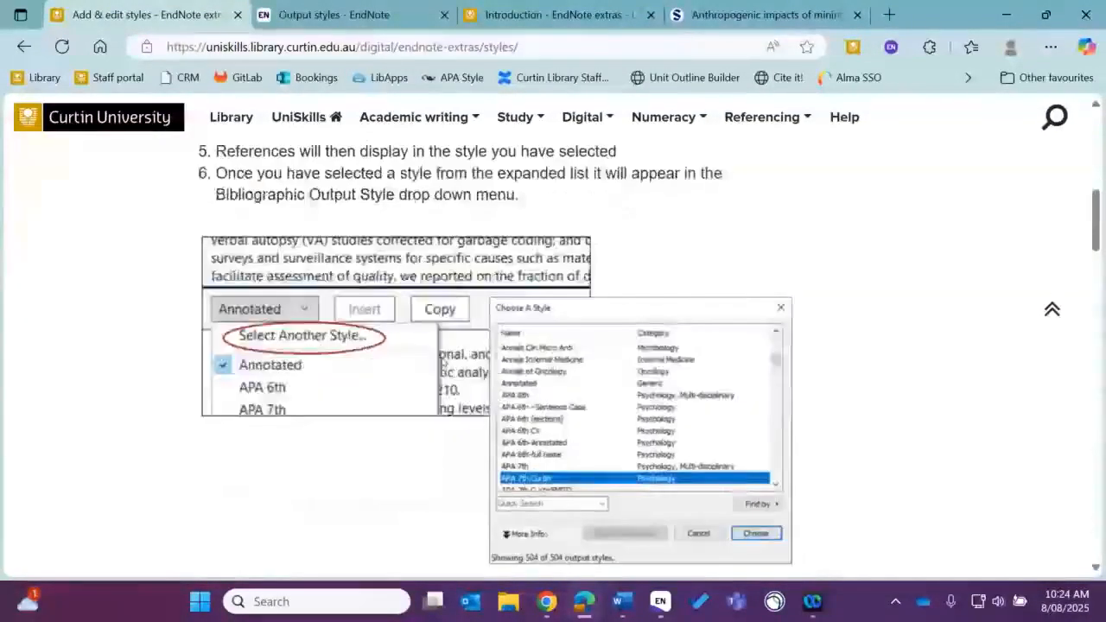
scroll(443, 361, down, 5)
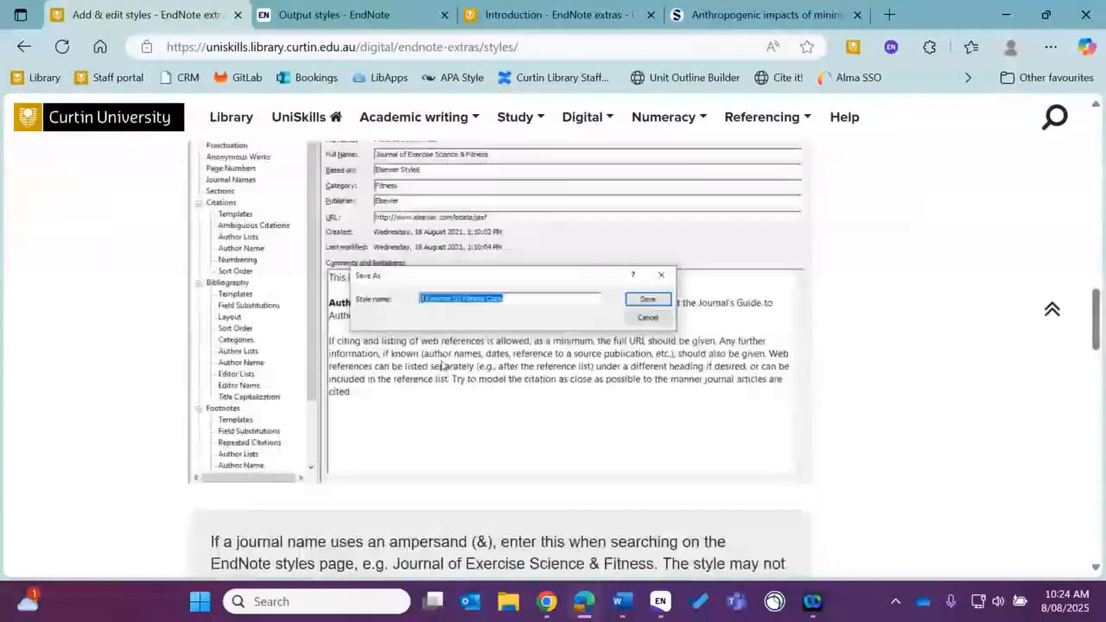
scroll(443, 367, down, 4)
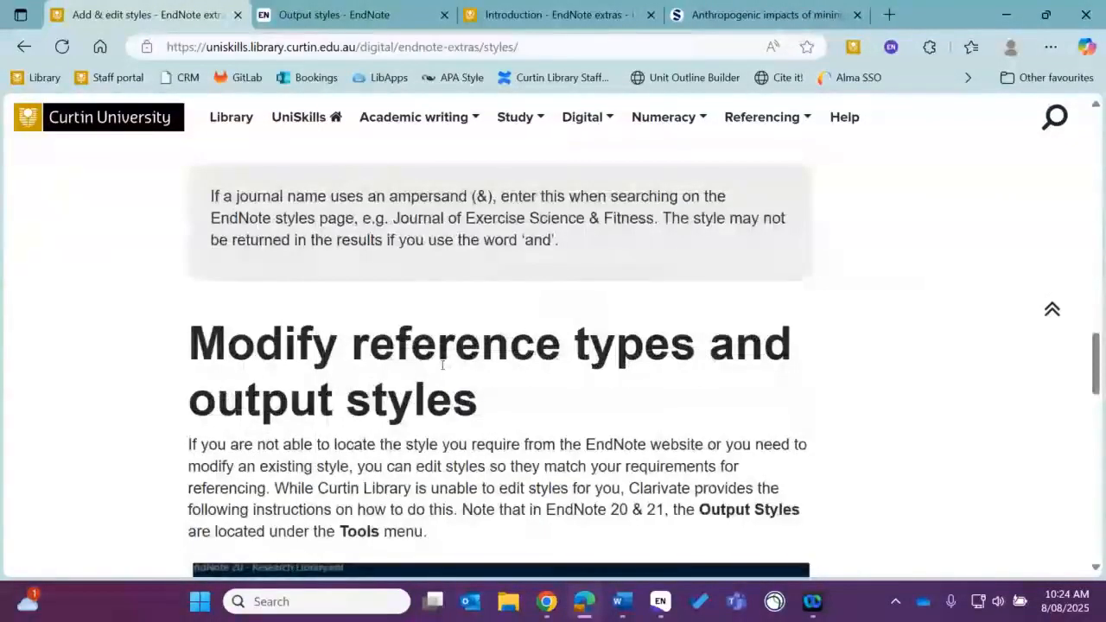
scroll(443, 366, down, 2)
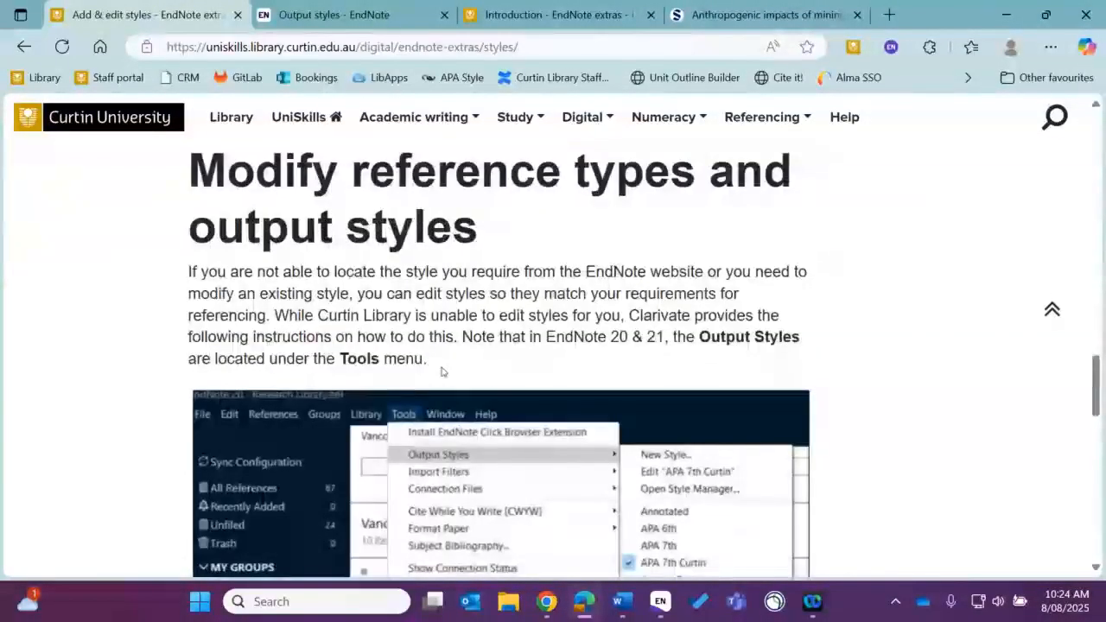
scroll(443, 372, down, 1)
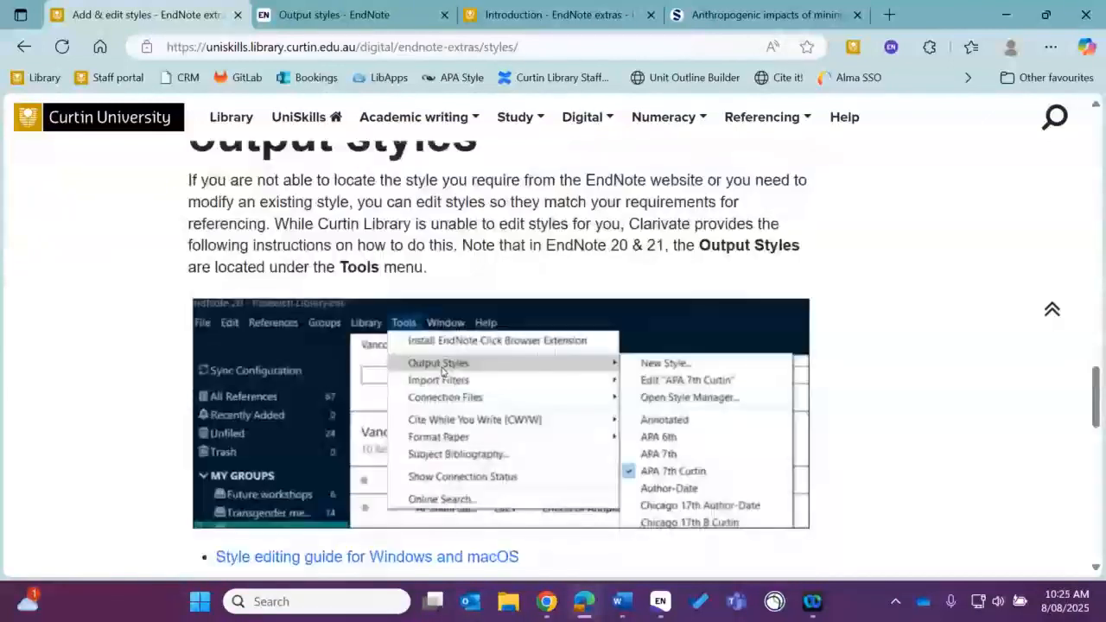
scroll(442, 372, down, 1)
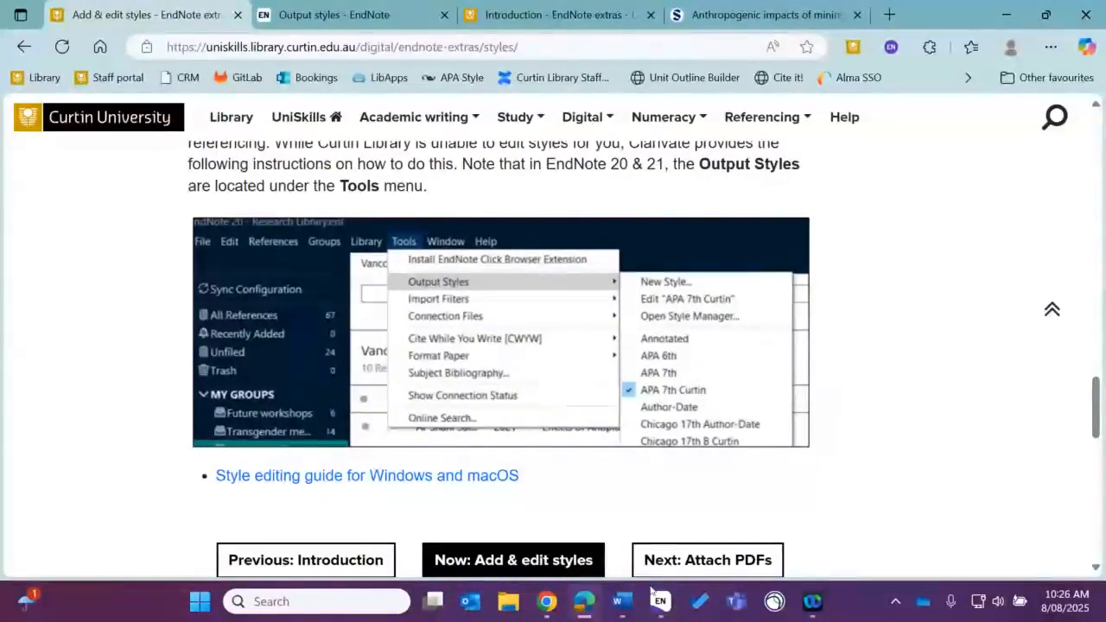
Step: Close the MDPI (2) Copy style editor without saving the changes to the style
mouse_move(662, 604)
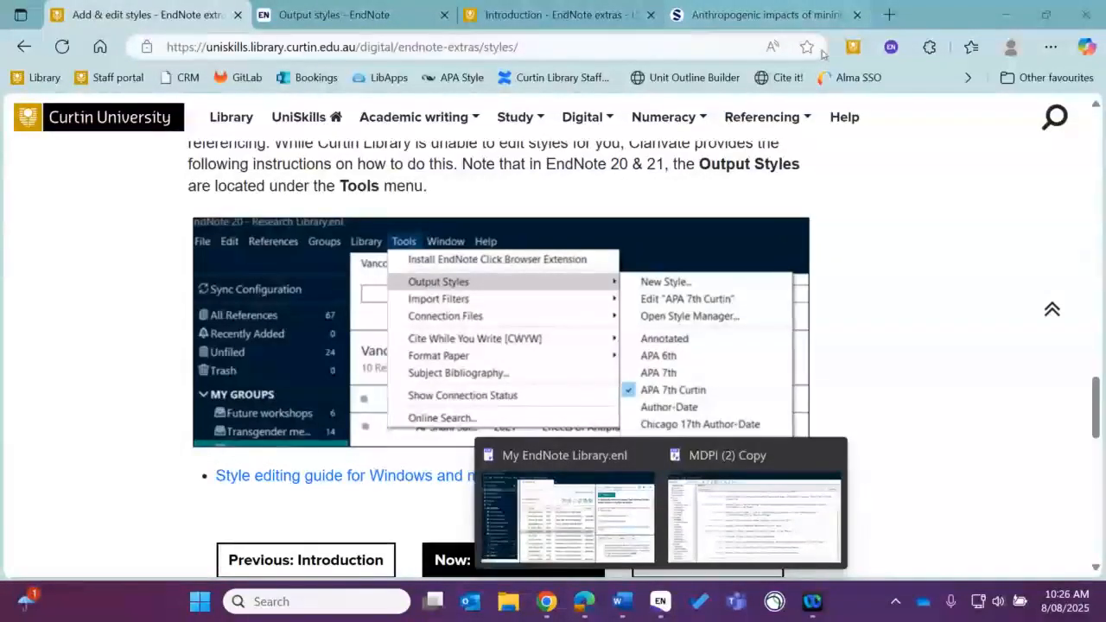
mouse_move(830, 452)
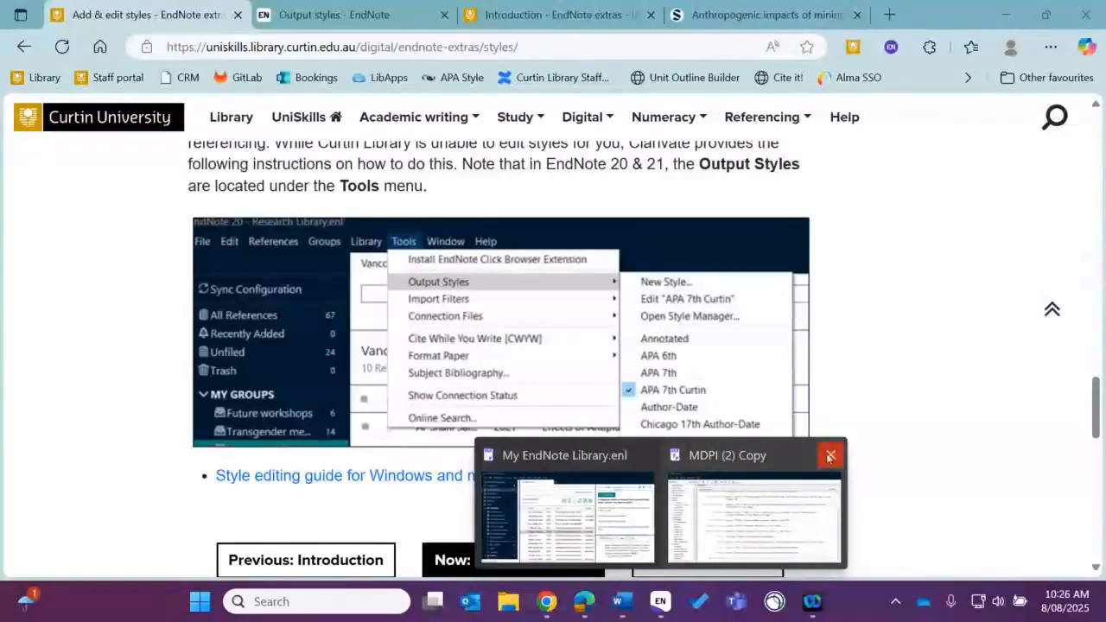
click(830, 457)
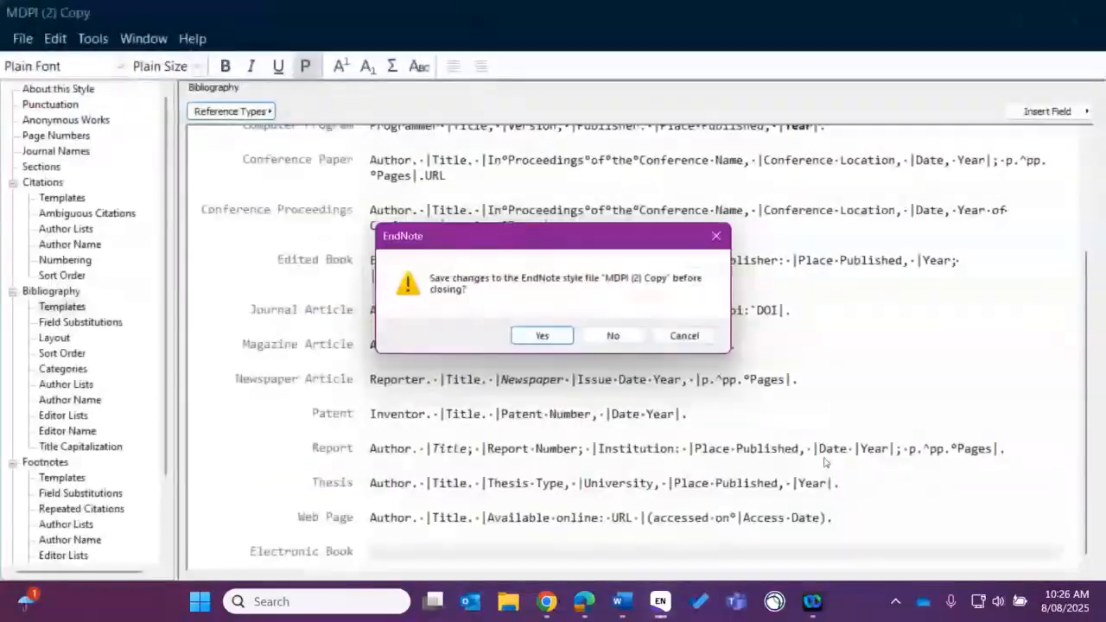
click(596, 342)
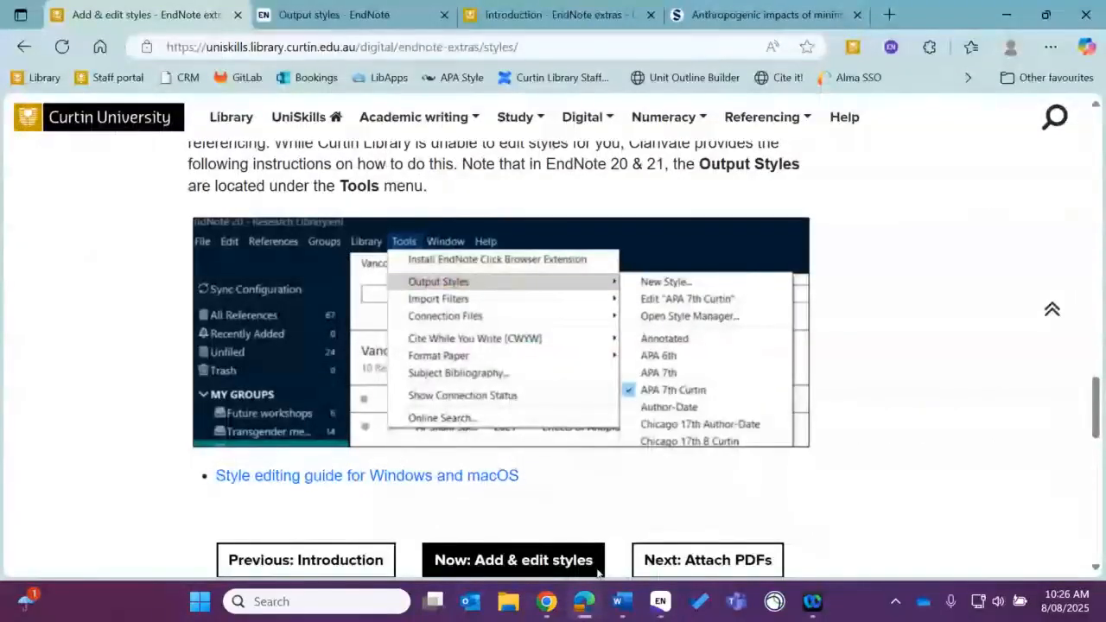
Step: Switch to the EndNote library and set the citation preview's style to APA 7th Curtin
click(657, 605)
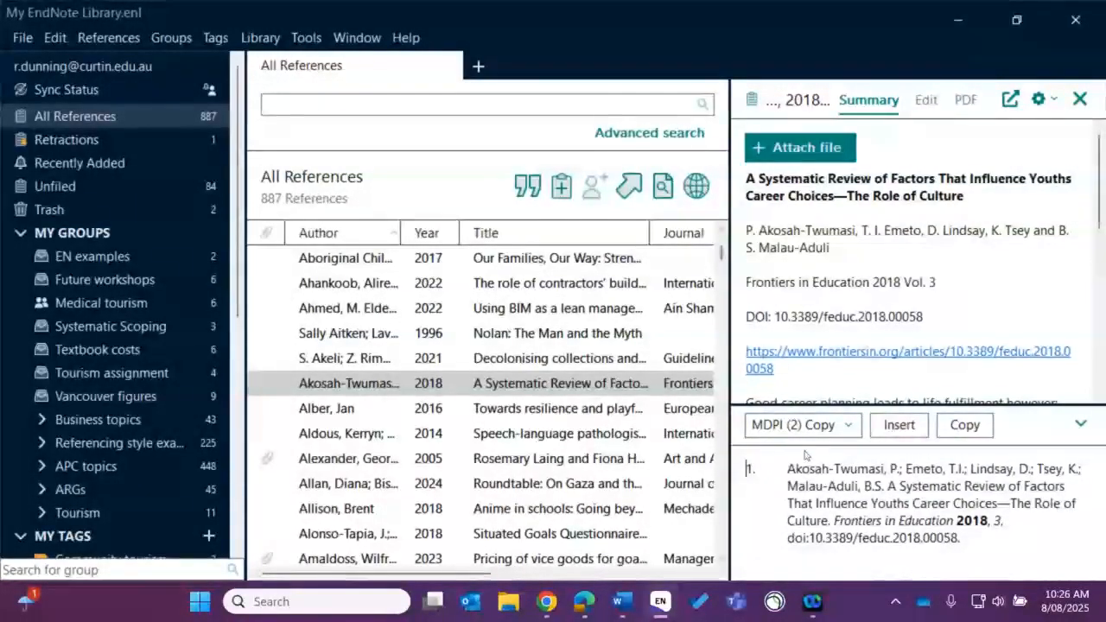
click(847, 430)
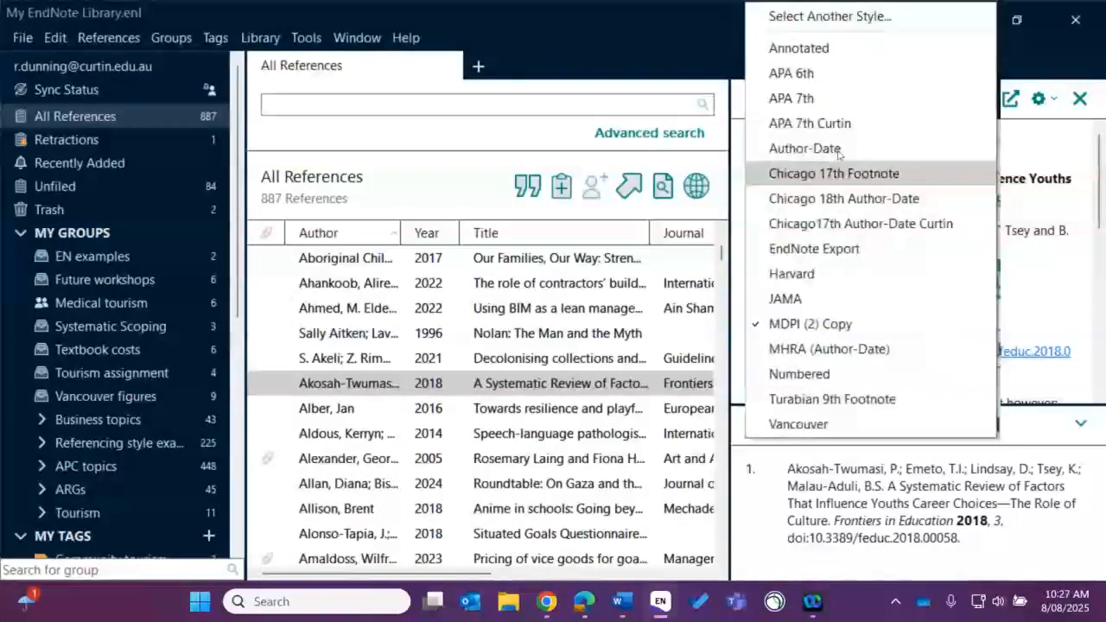
click(810, 124)
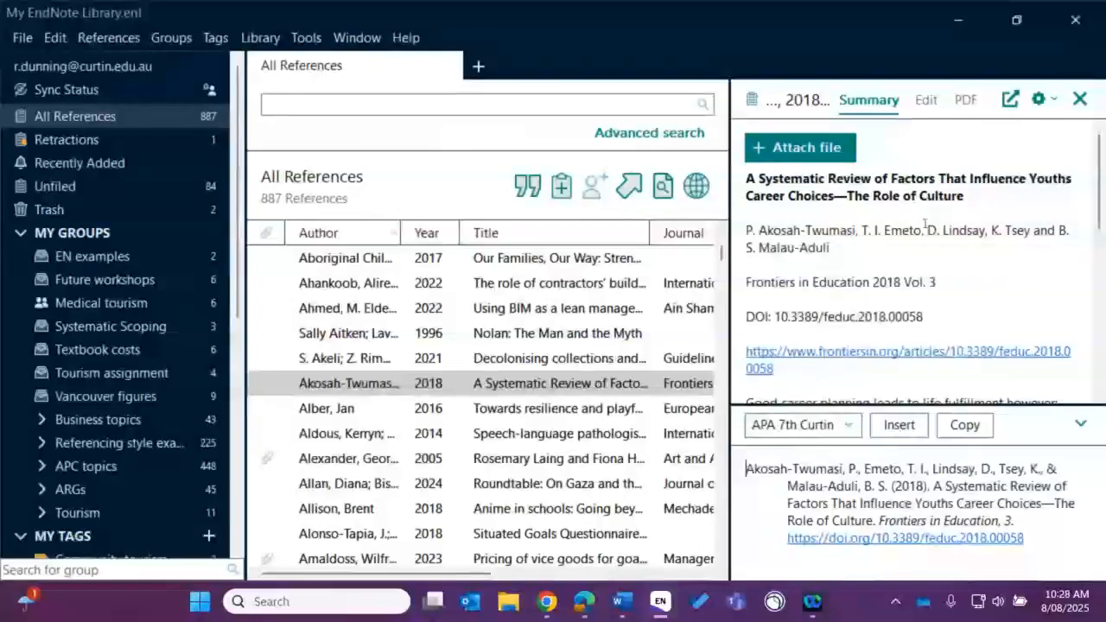
Step: Open the selected 2018 career choices reference for editing and change its whole title to sentence case
click(925, 102)
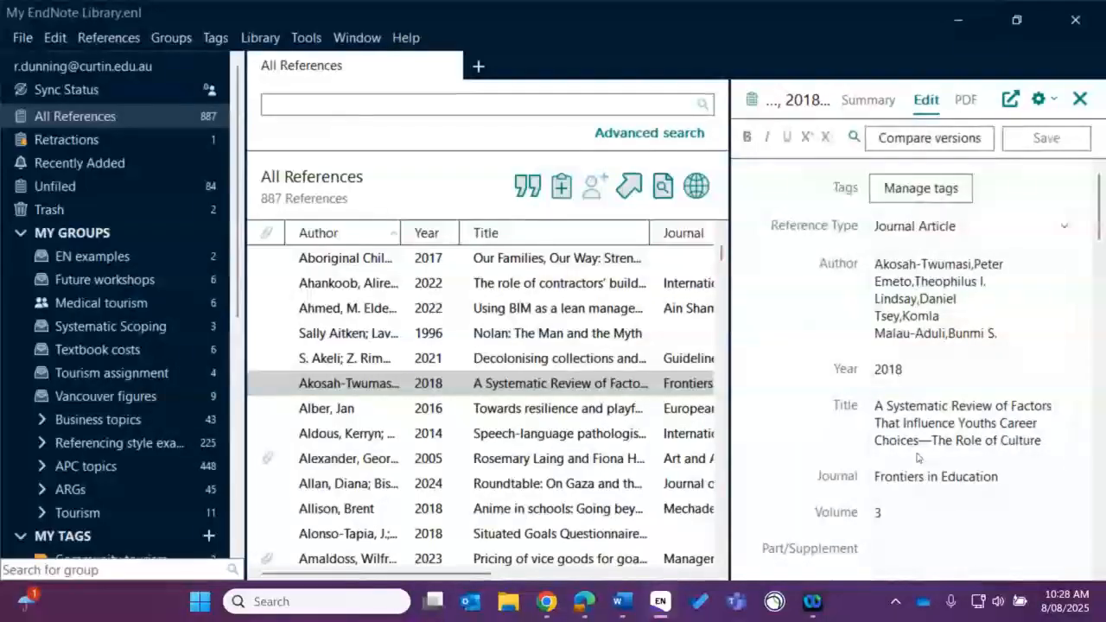
click(1028, 422)
drag(1043, 441, 855, 409)
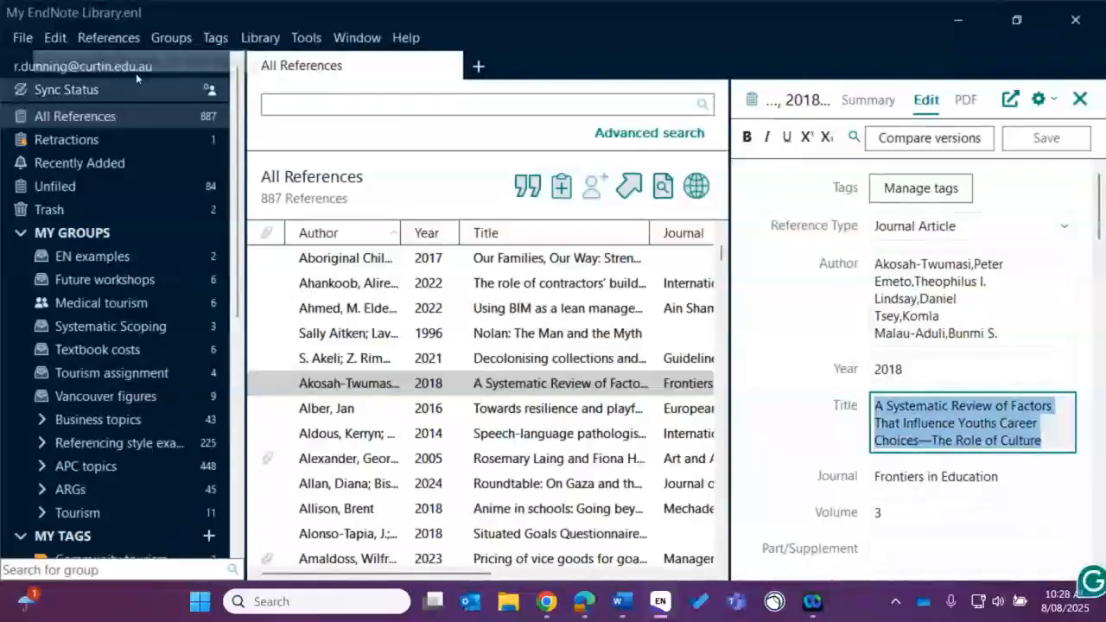
click(55, 38)
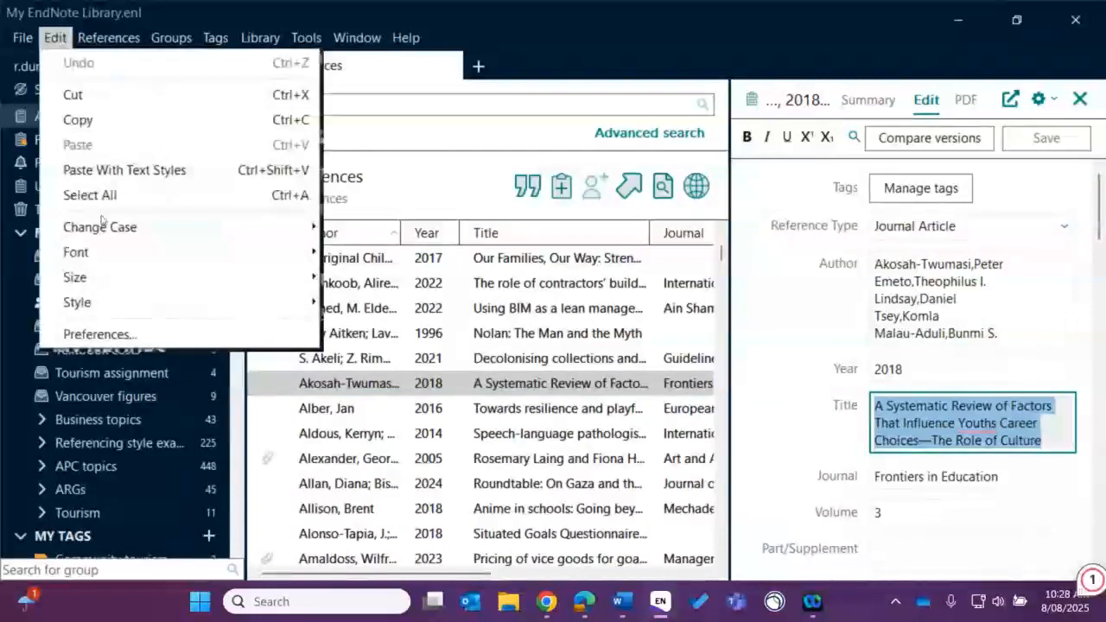
mouse_move(101, 228)
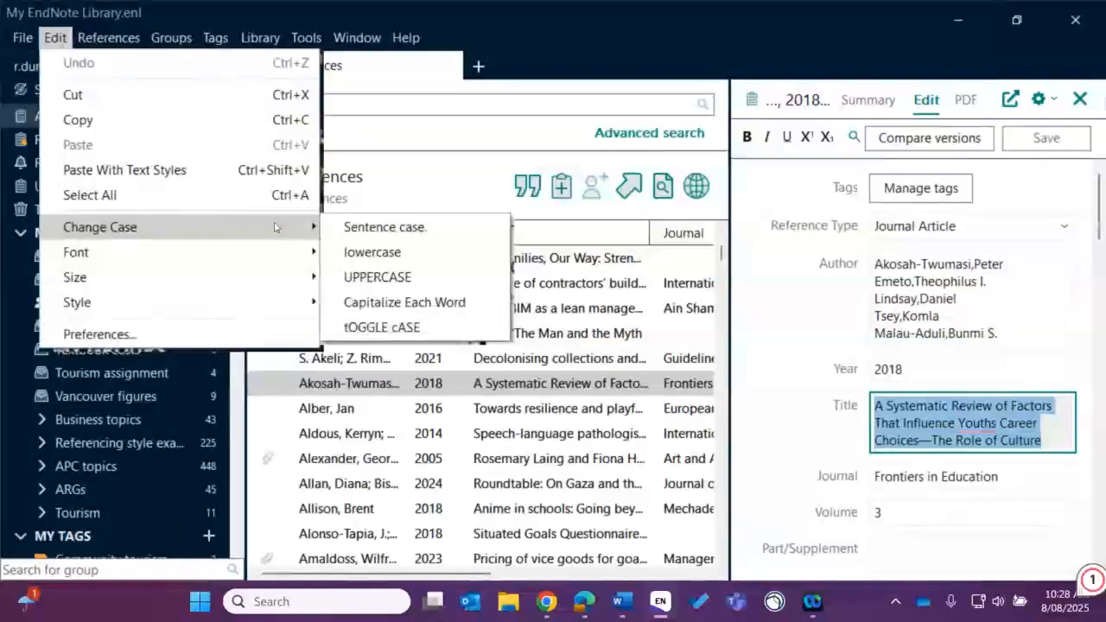
click(385, 227)
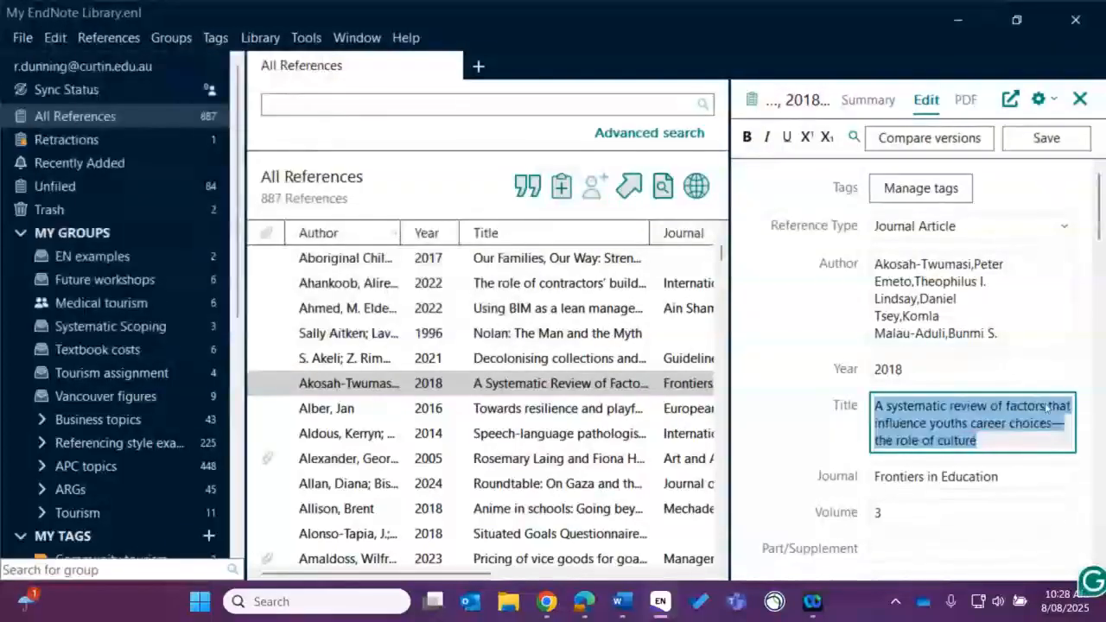
Step: Capitalise "The" after the dash in the reference's title and save the reference
click(978, 440)
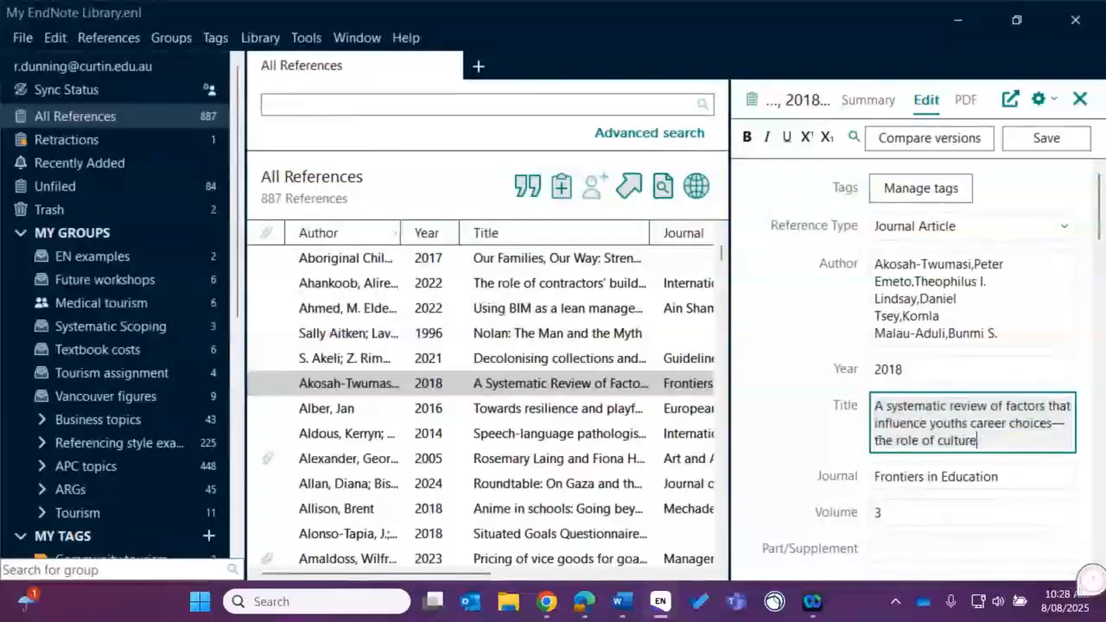
click(879, 441)
key(BackSpace)
text(T)
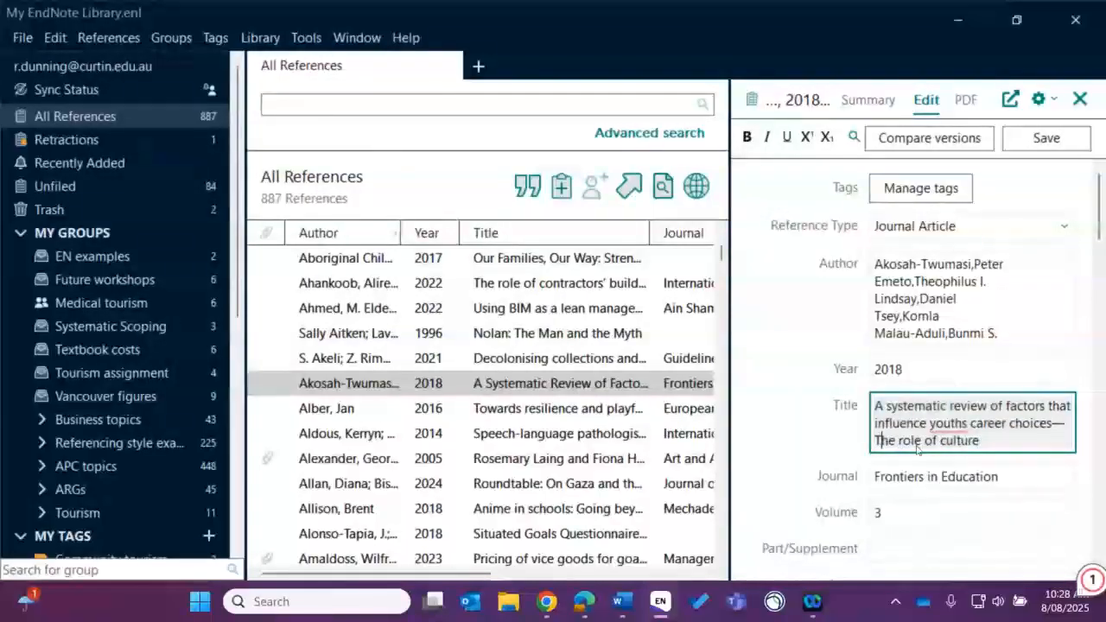
click(992, 445)
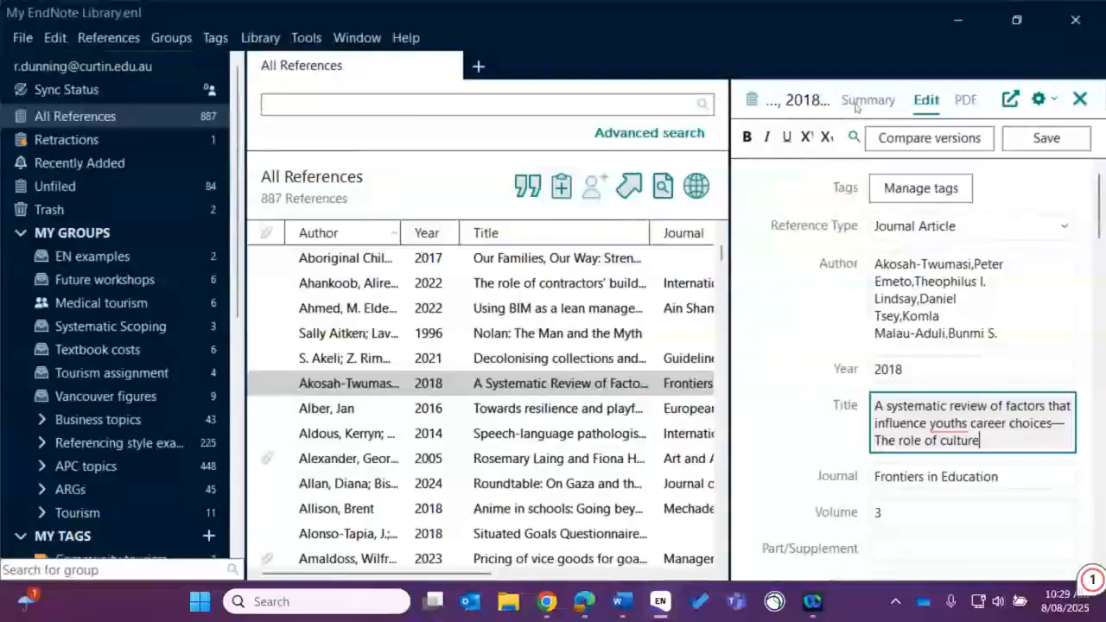
click(1013, 143)
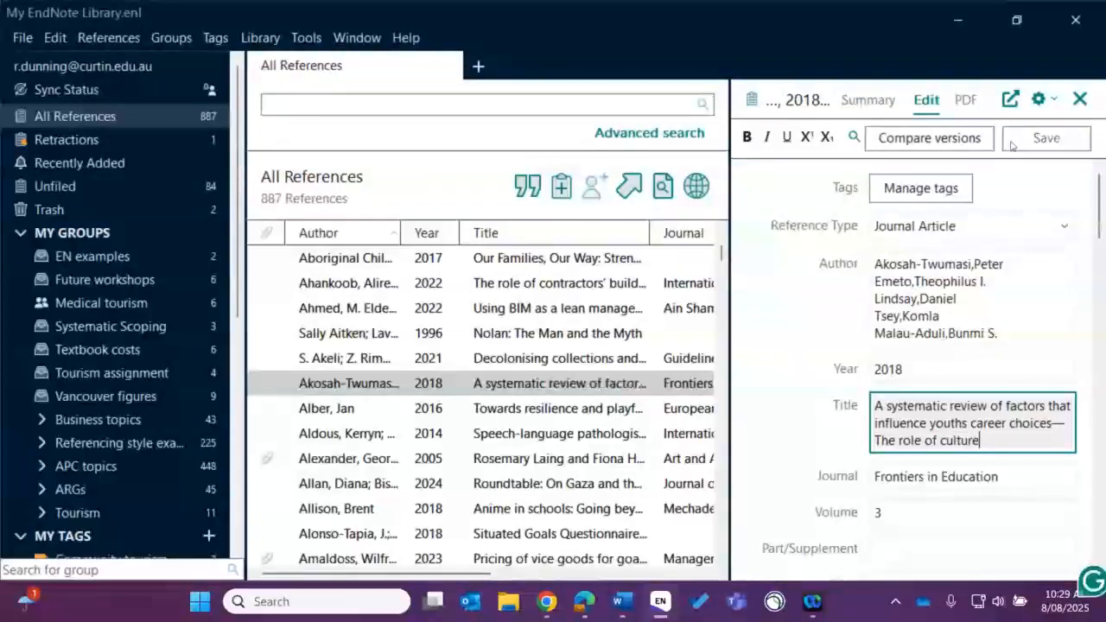
Step: Check the edited title in the reference's citation preview and switch the preview style to Chicago17th Author-Date Curtin
click(870, 101)
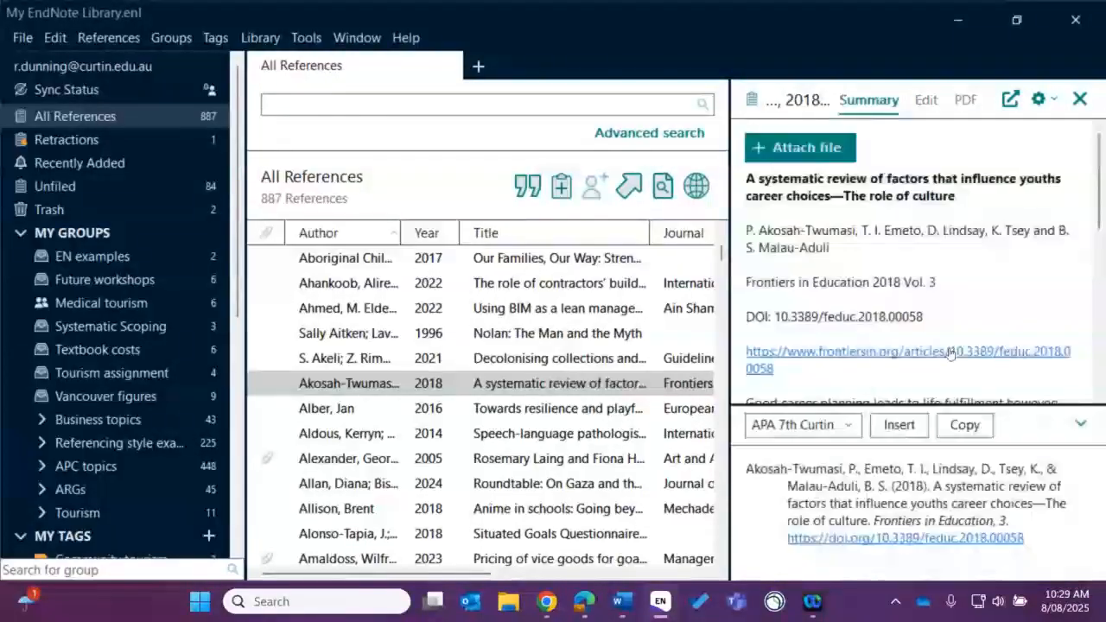
drag(936, 487, 1033, 505)
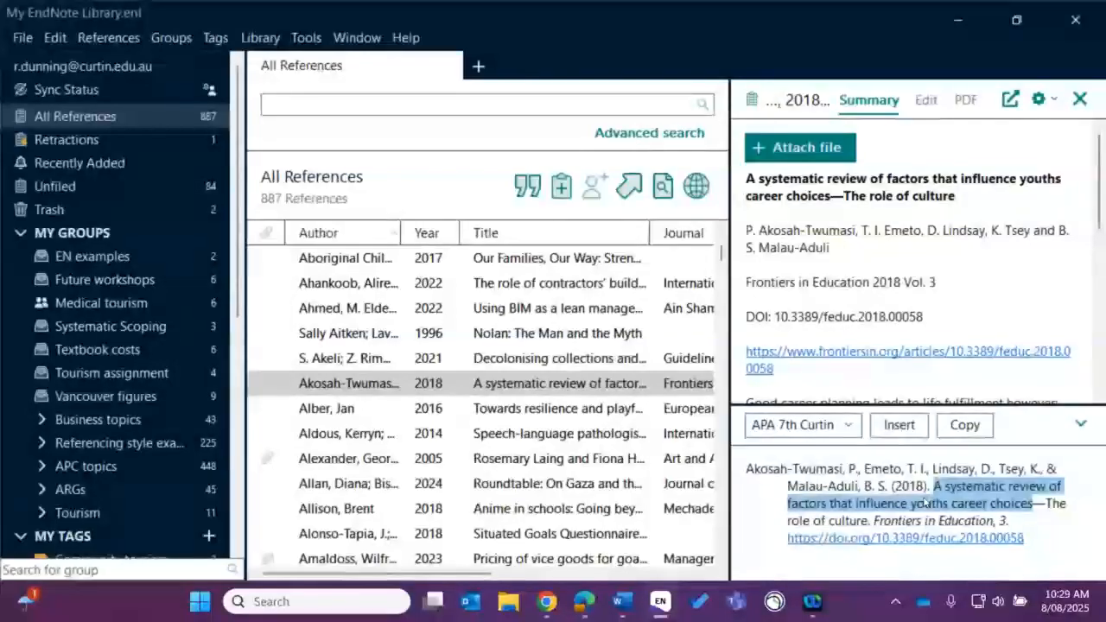
click(854, 429)
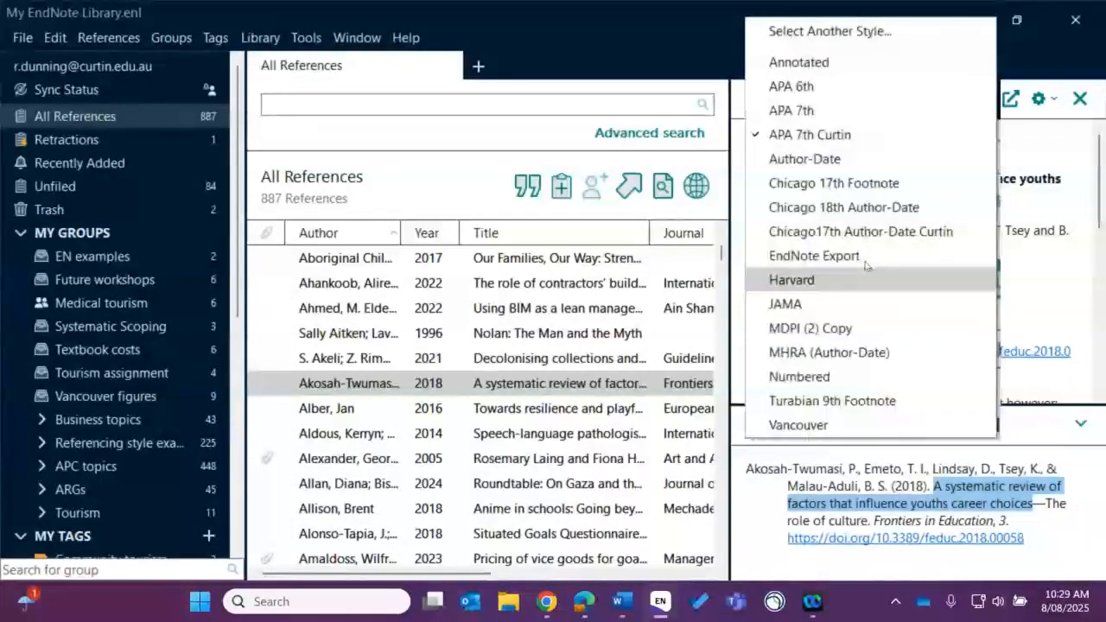
click(863, 231)
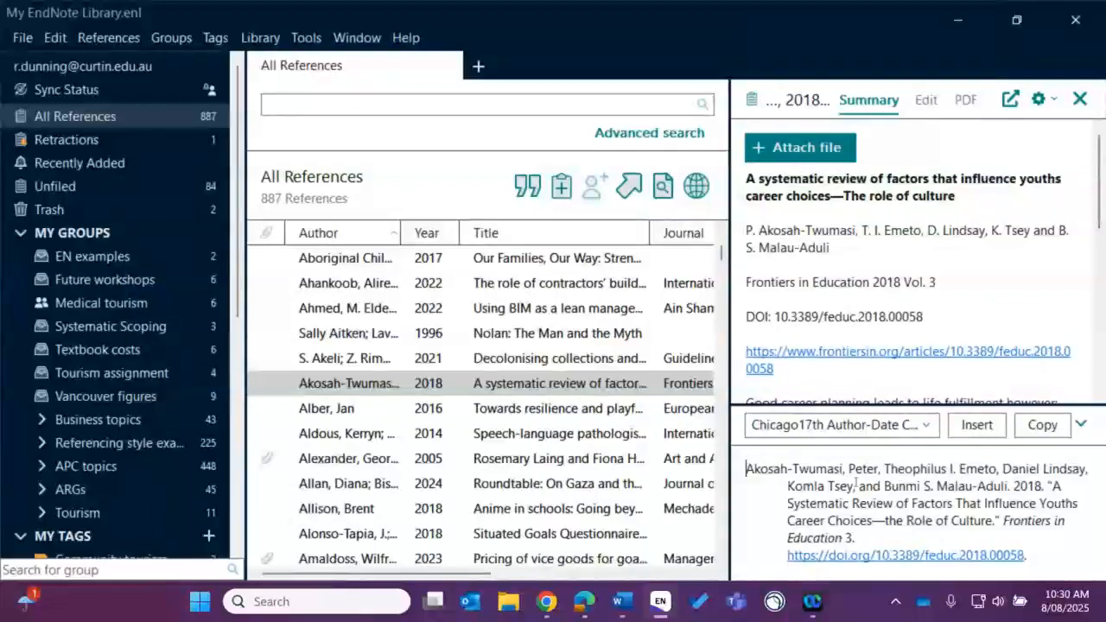
Step: For the "Using BIM as a lean management tool" reference, add BIM to the Change Case preference's protected terms and refresh its citation preview
click(540, 314)
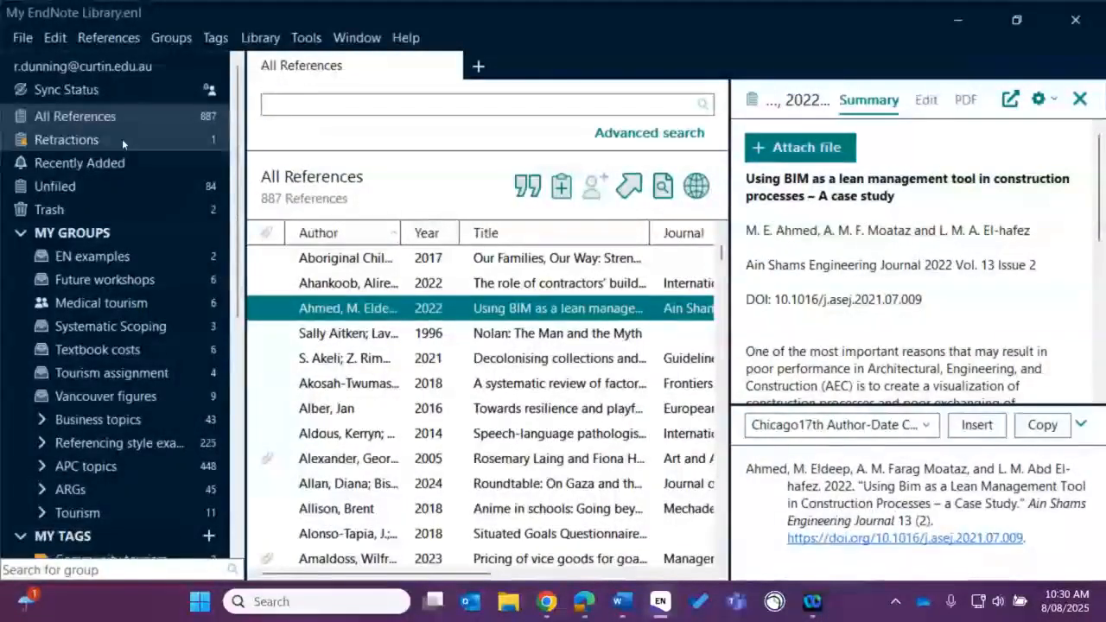
click(51, 39)
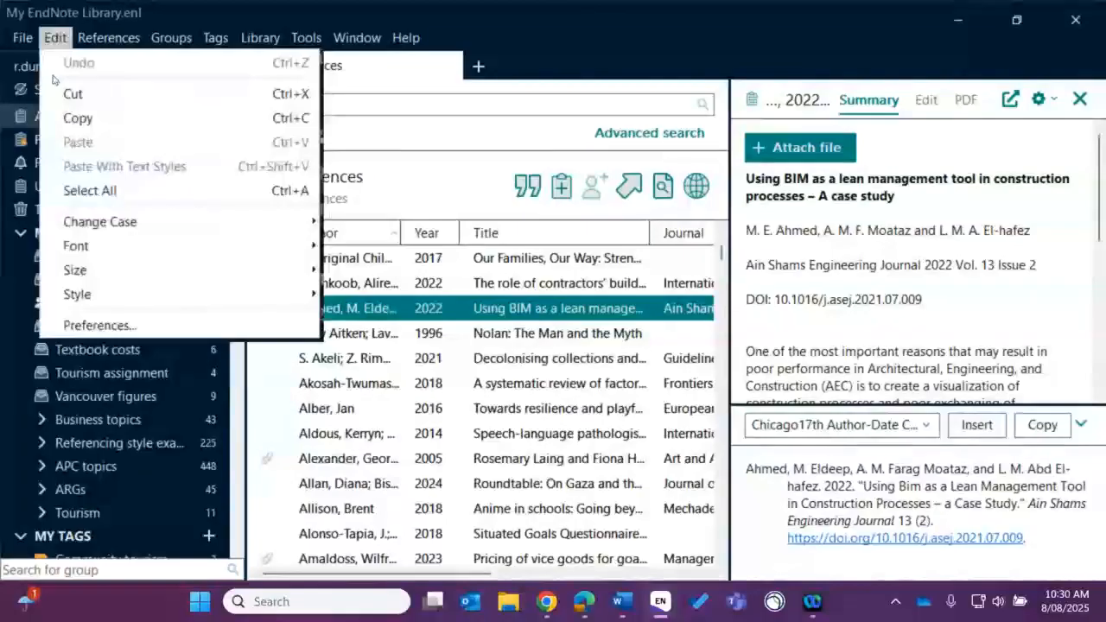
click(100, 326)
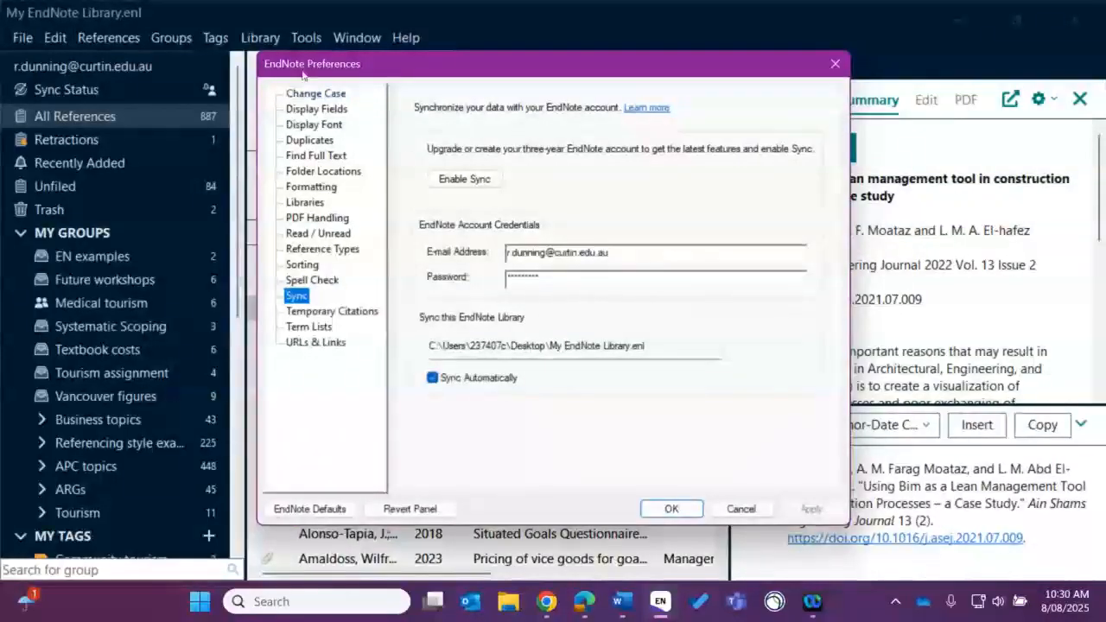
click(315, 94)
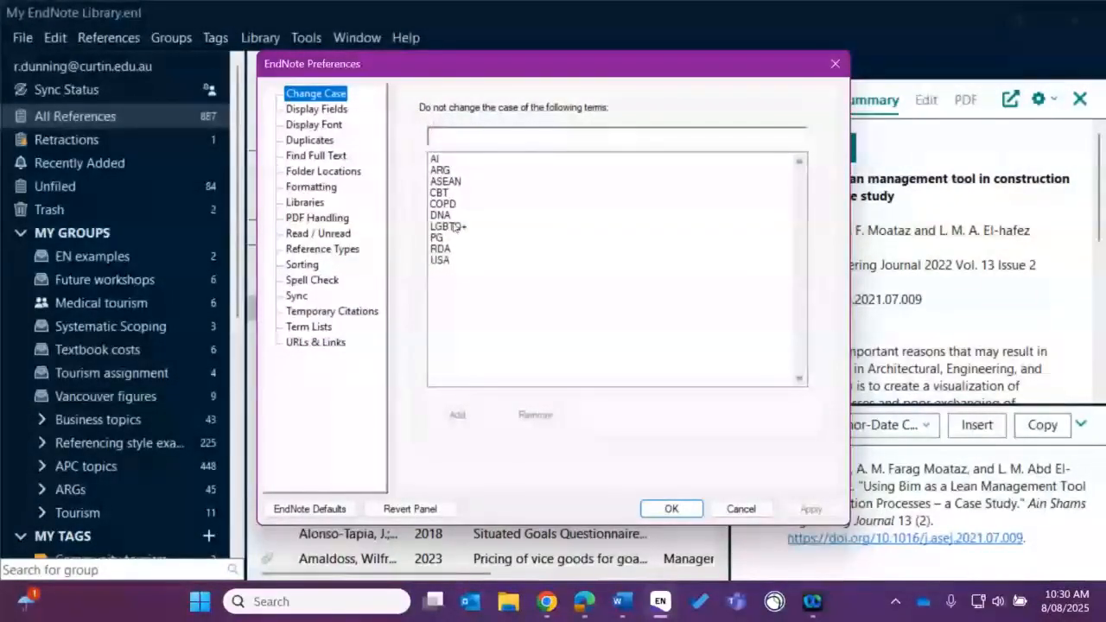
click(442, 136)
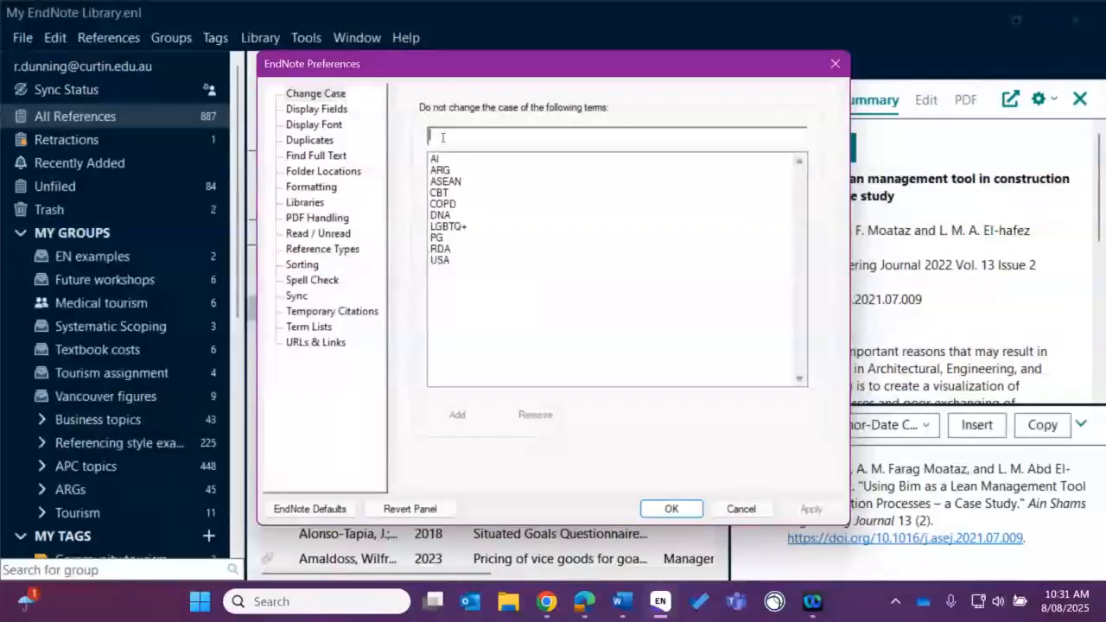
text(BIM)
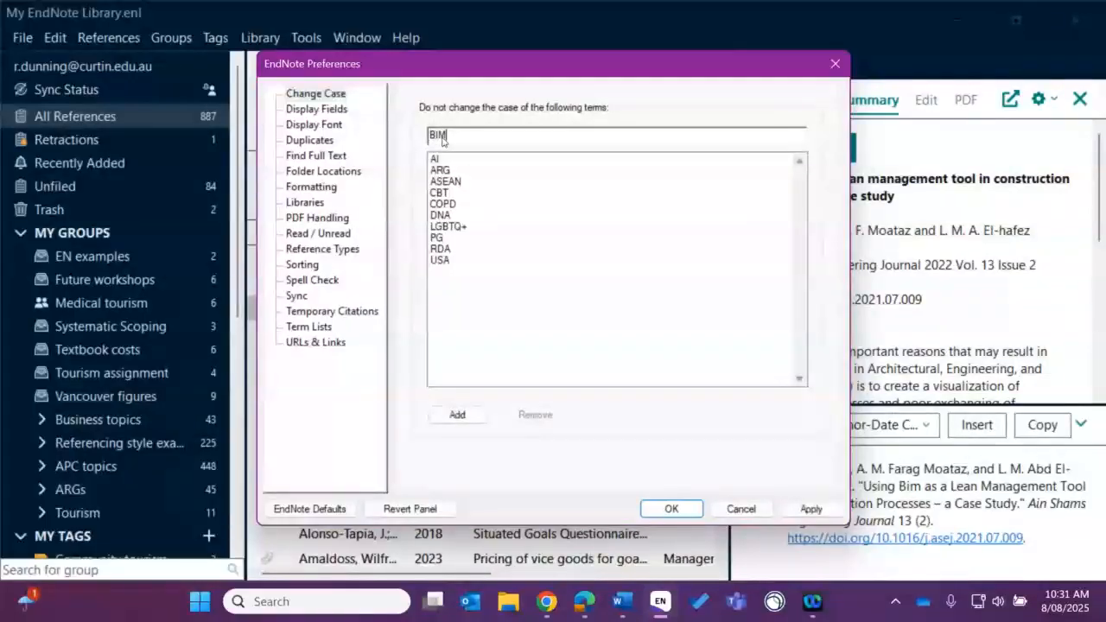
click(459, 415)
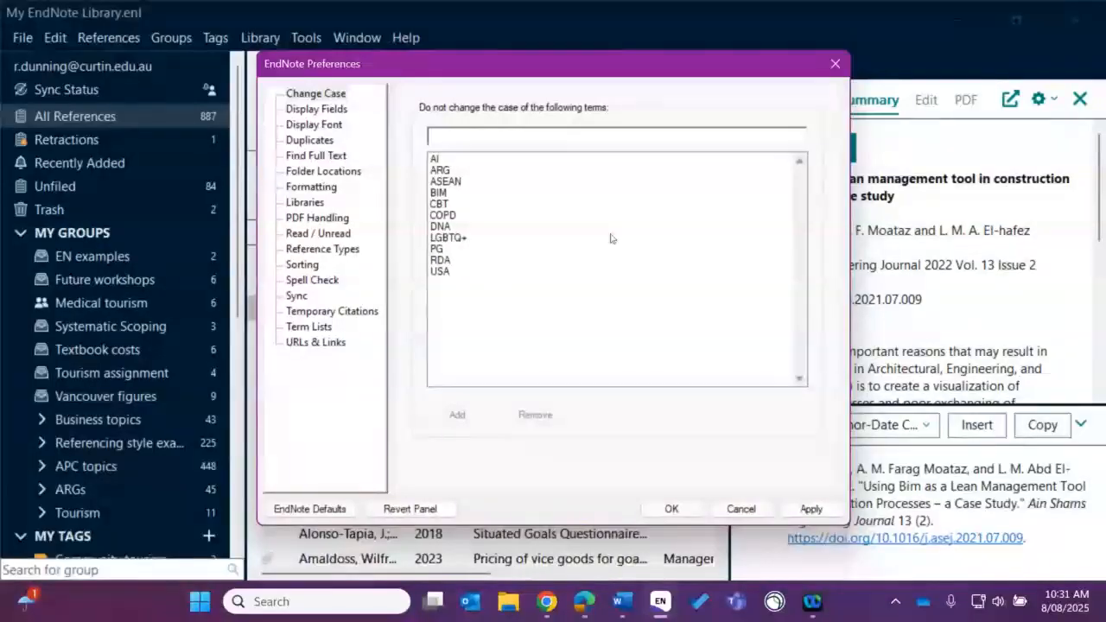
click(818, 511)
click(667, 510)
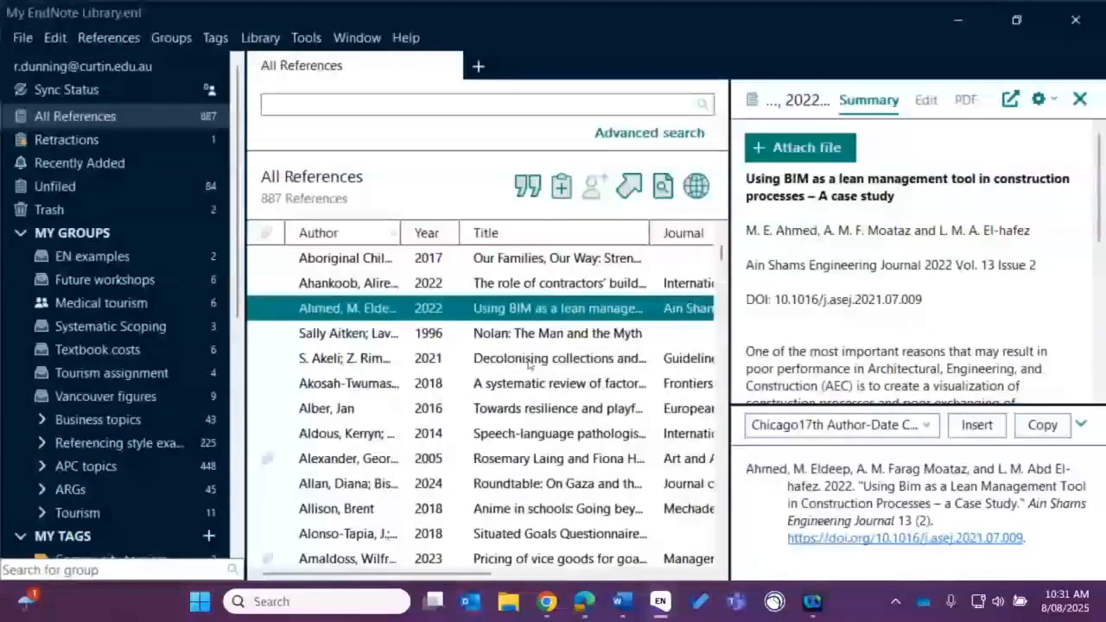
click(519, 334)
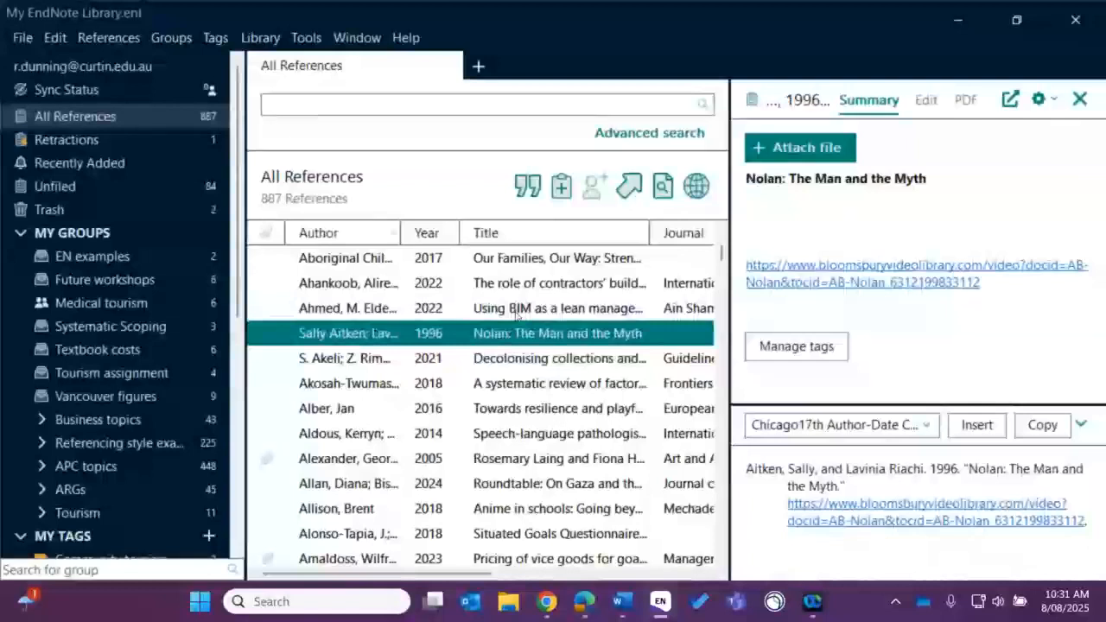
click(518, 309)
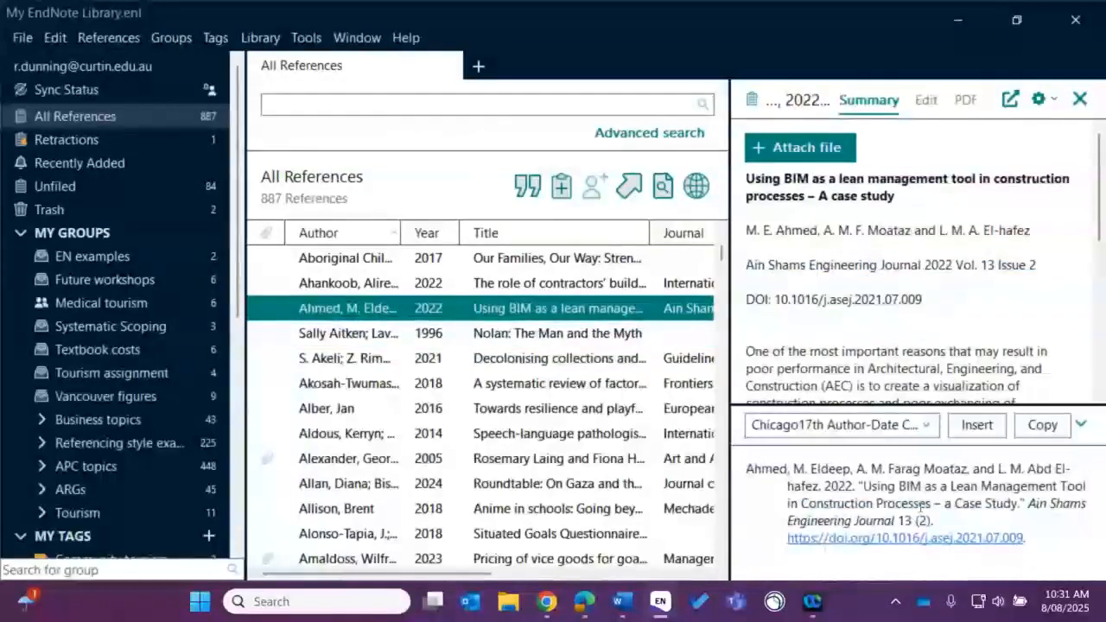
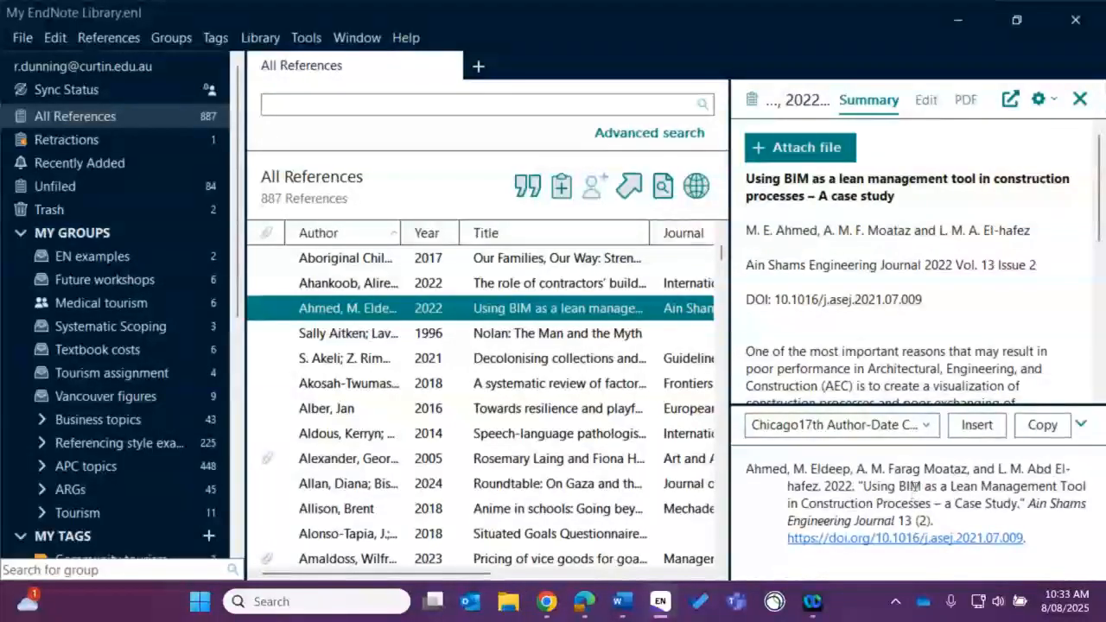
Step: Import the desktop's PDFs folder into the library with the PDF import option and duplicates set to Import All
click(967, 100)
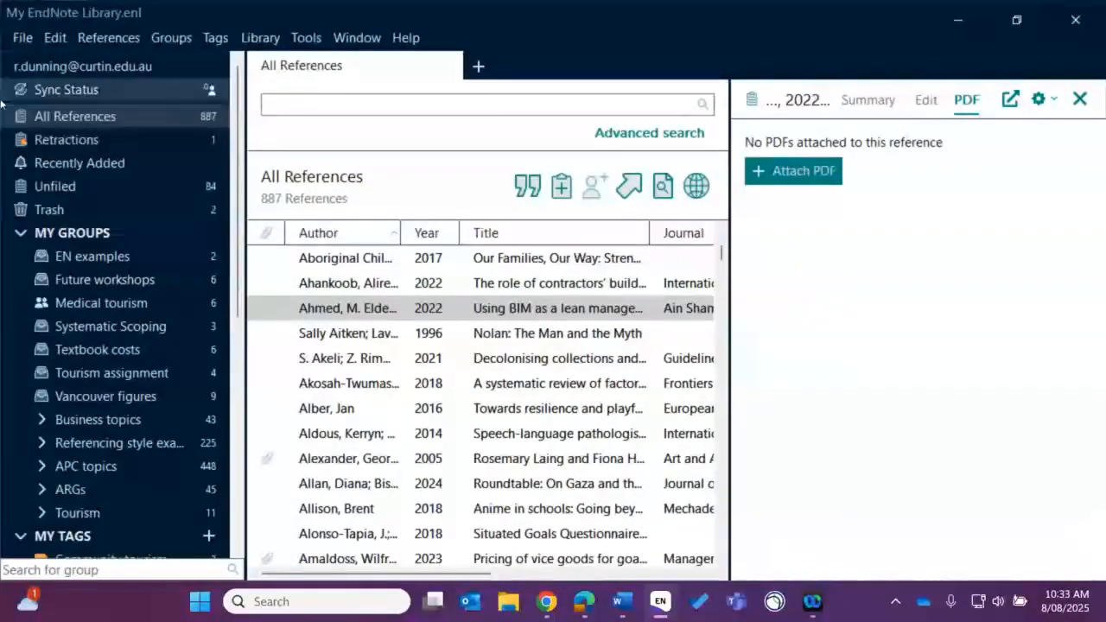
click(22, 38)
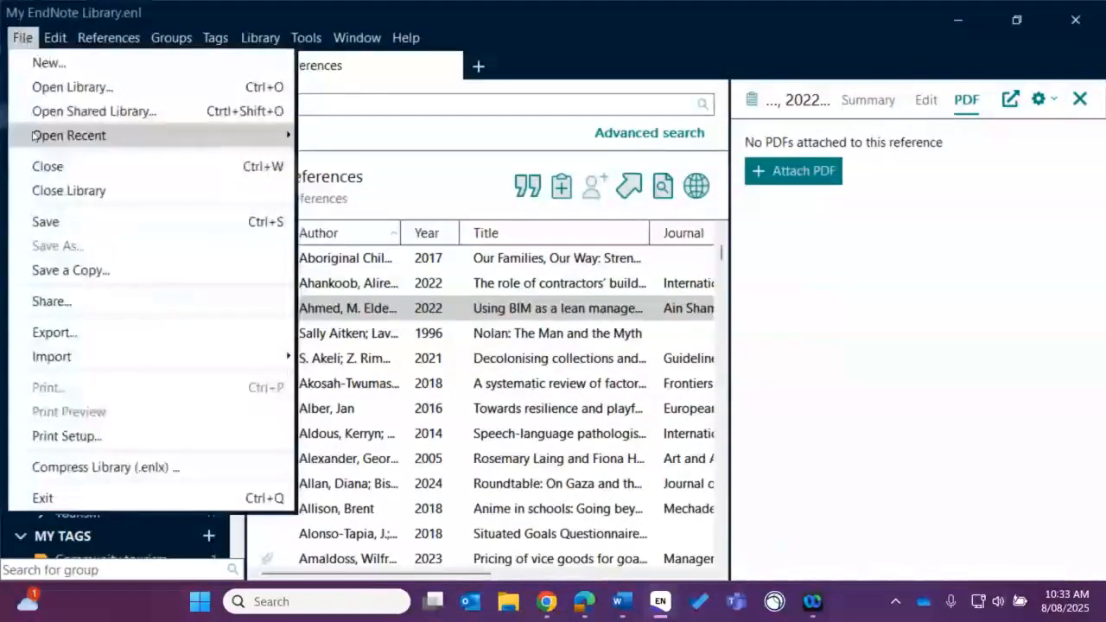
mouse_move(247, 358)
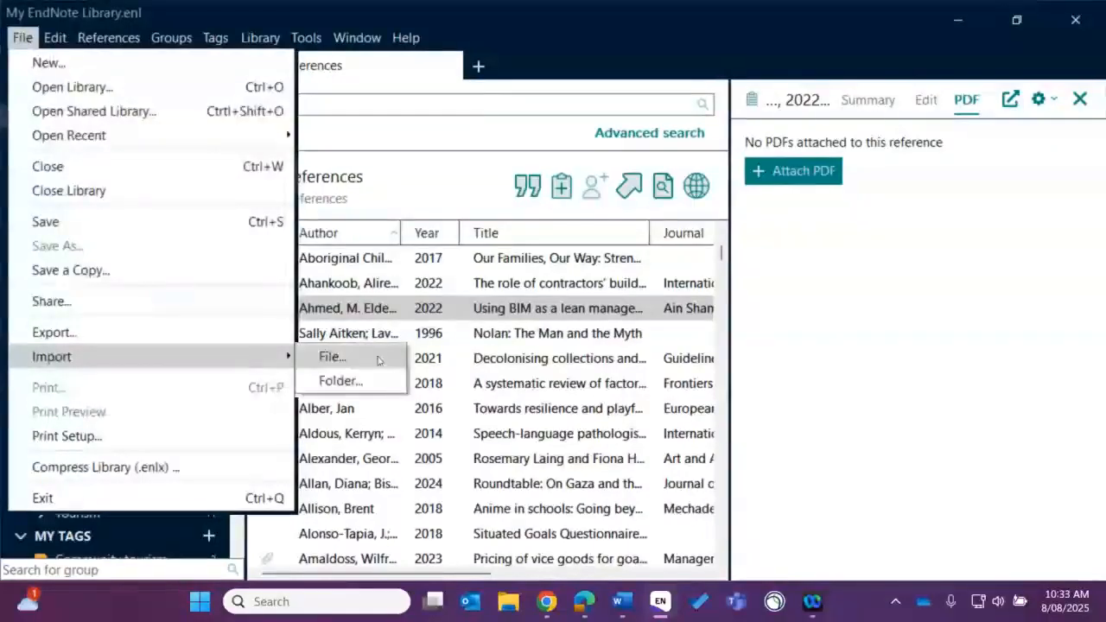
click(337, 387)
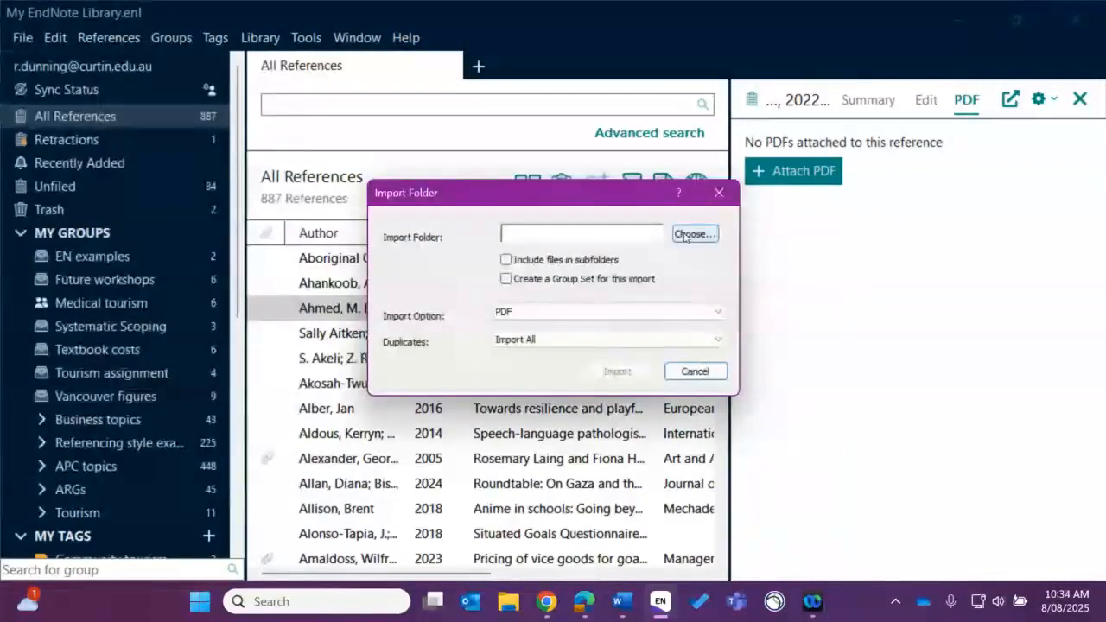
click(686, 234)
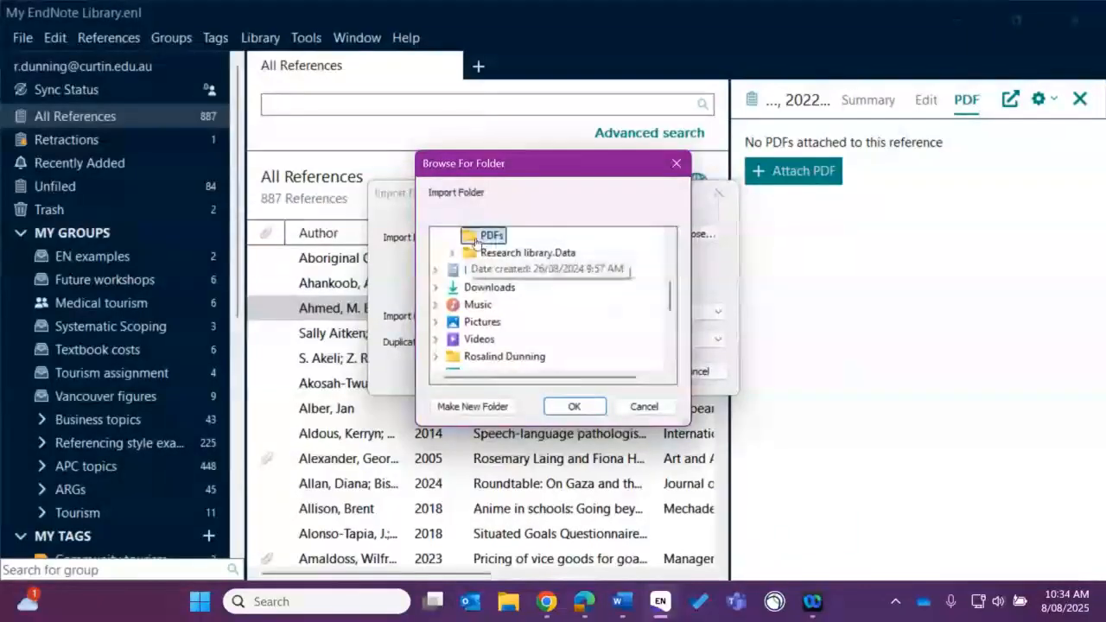
click(573, 407)
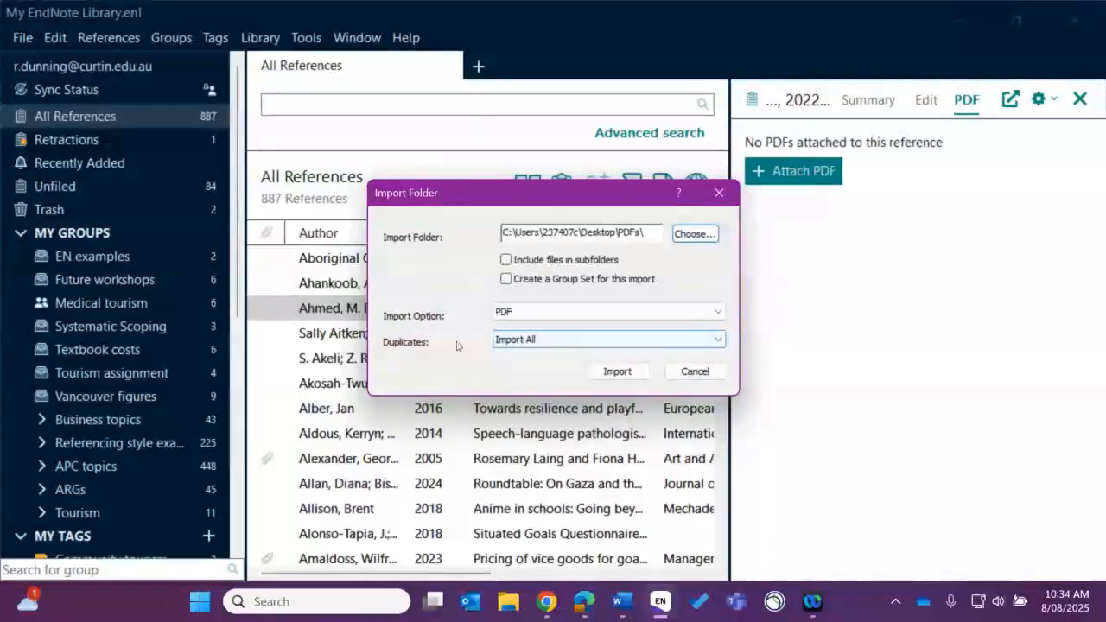
click(510, 340)
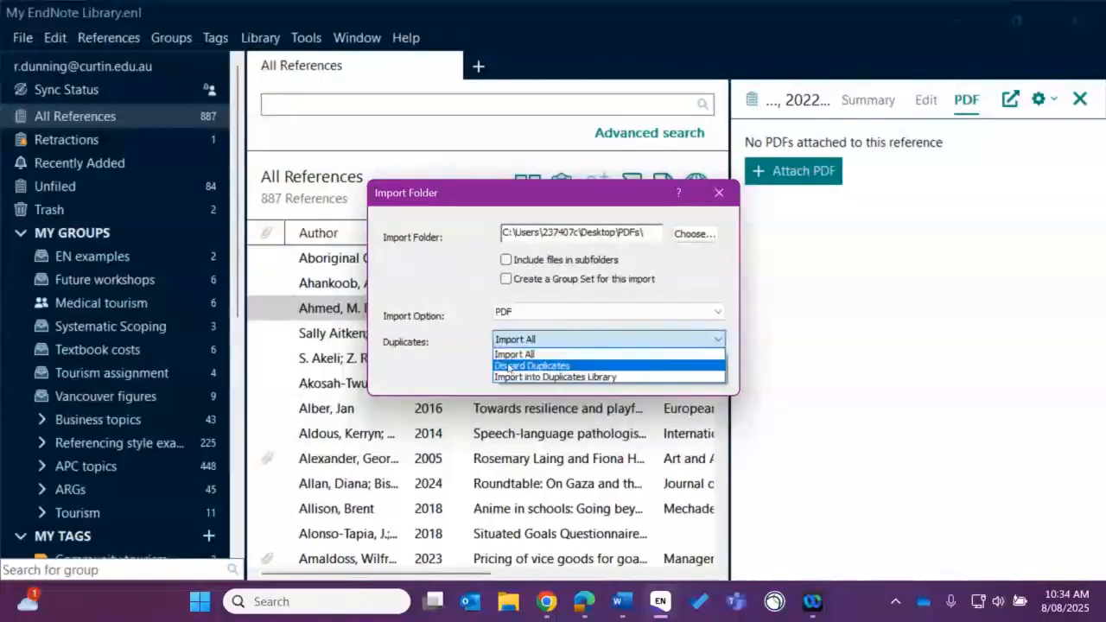
click(474, 363)
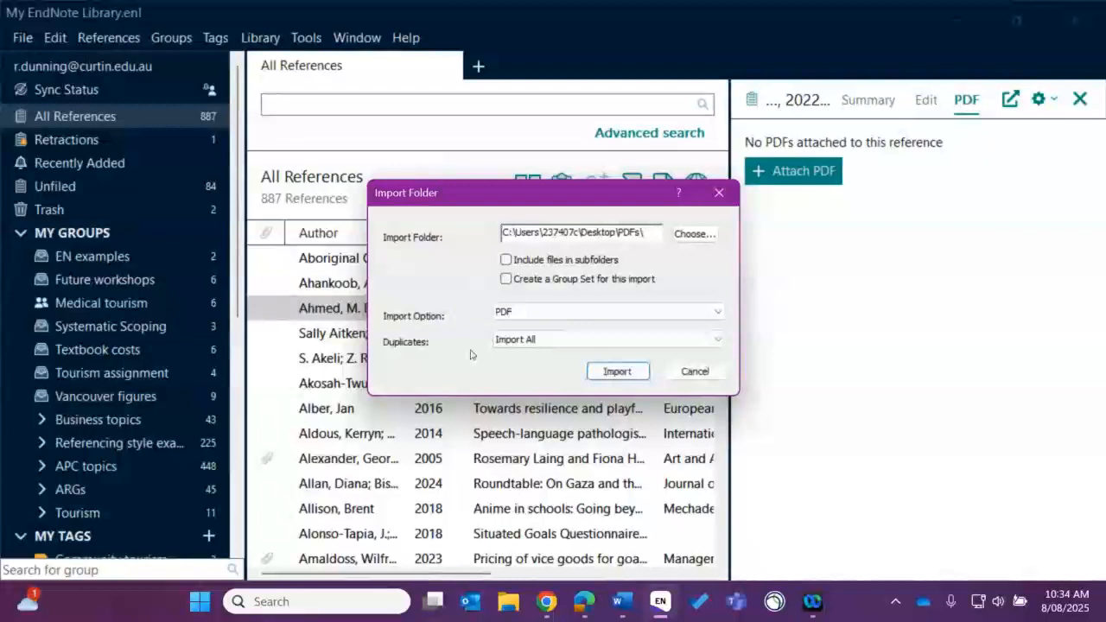
click(618, 372)
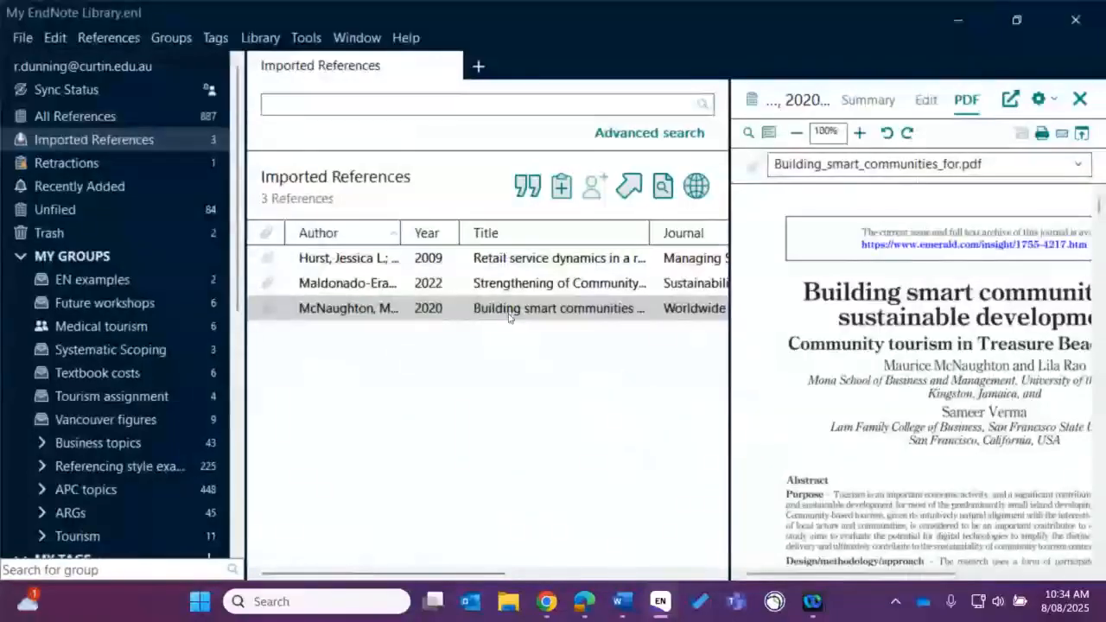
Step: Check the attached PDFs of the imported references and view the summary of the "Strengthening of Community Tourism Enterprises" reference
click(488, 288)
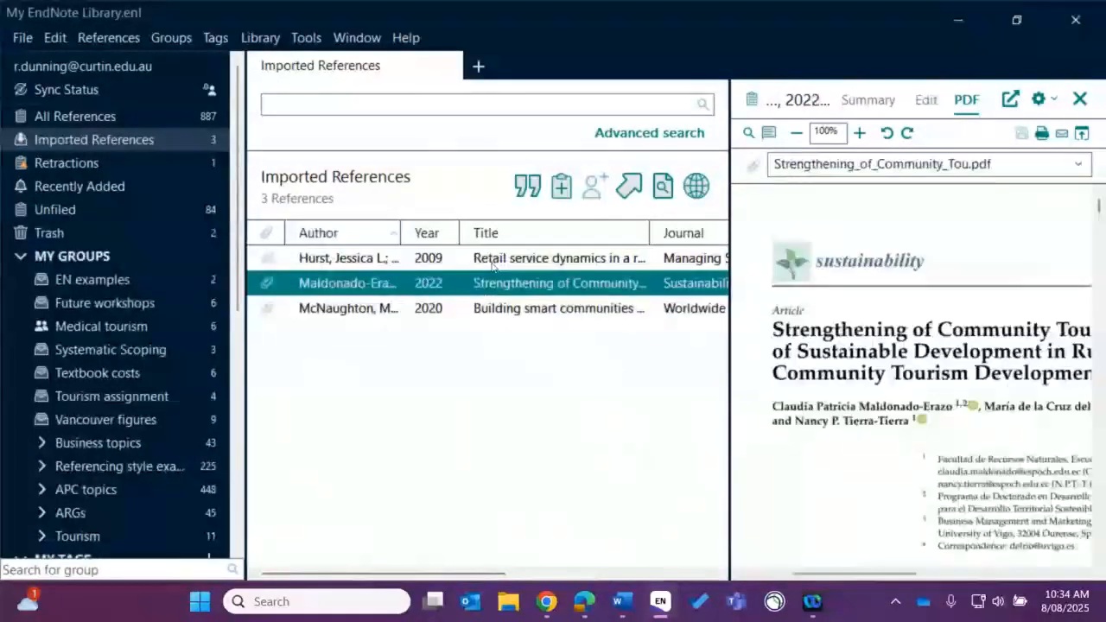
click(493, 262)
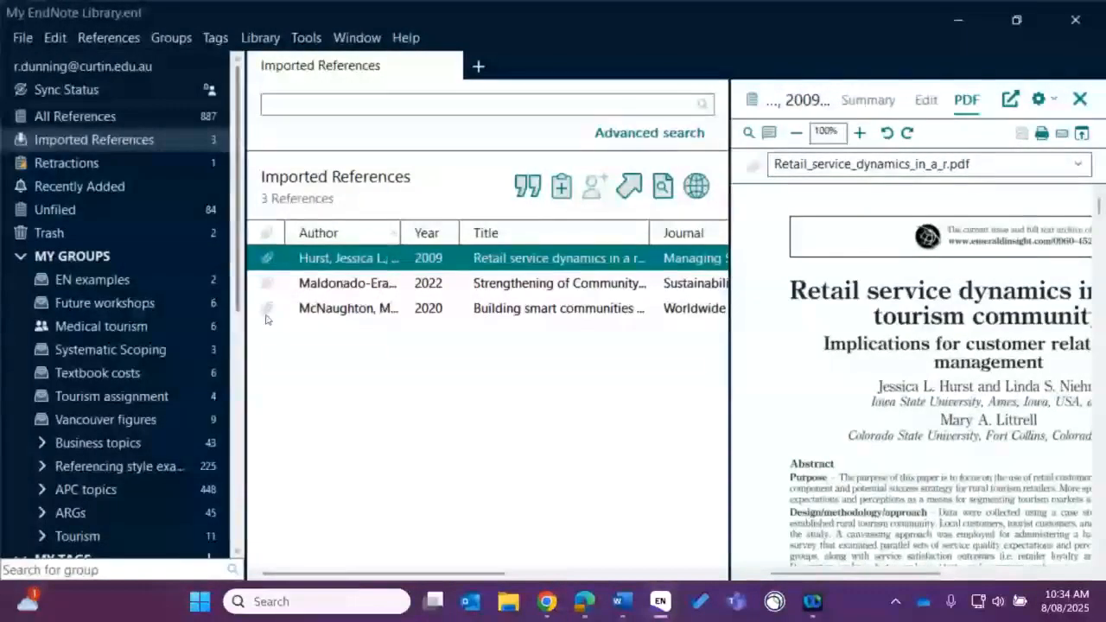
click(551, 284)
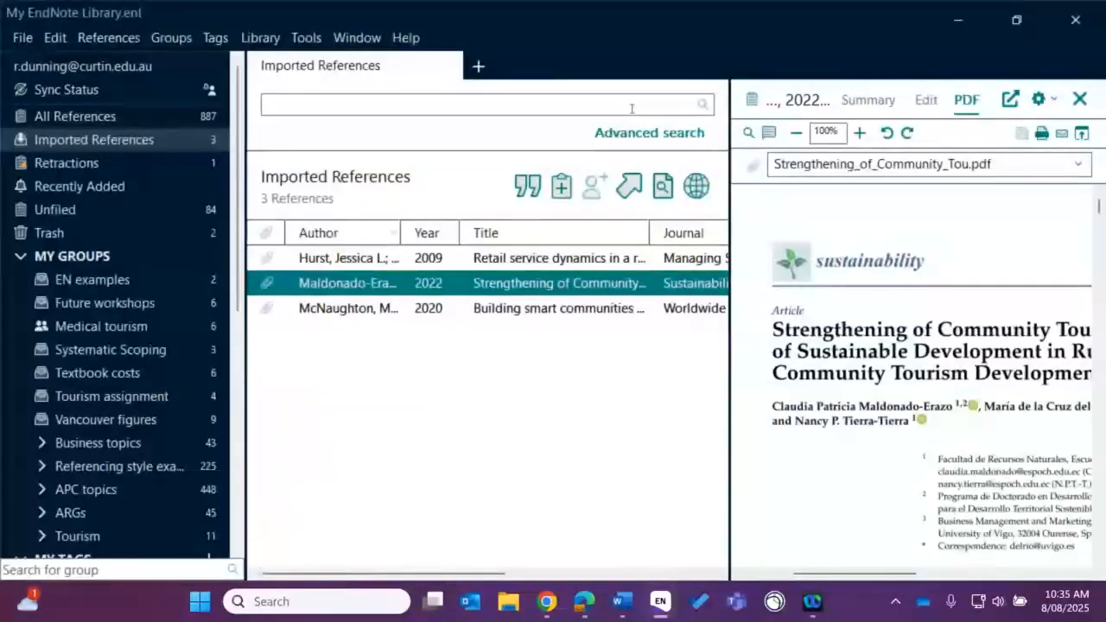
click(891, 105)
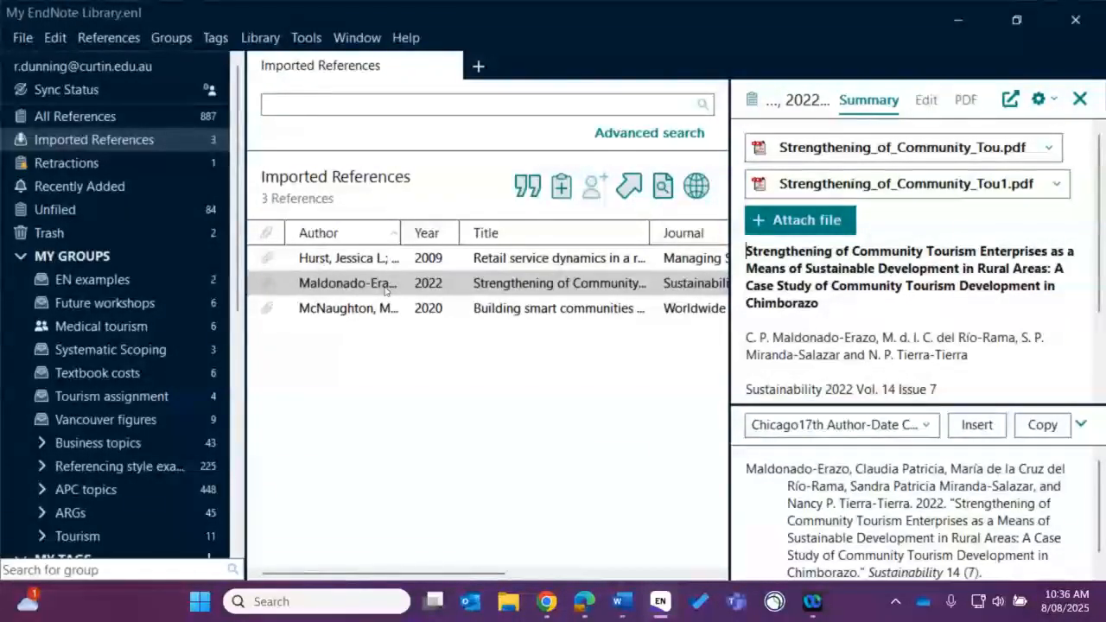
Step: Find reference updates for the imported "Building smart communities" reference, review the available fields, and close the comparison without applying any
click(402, 311)
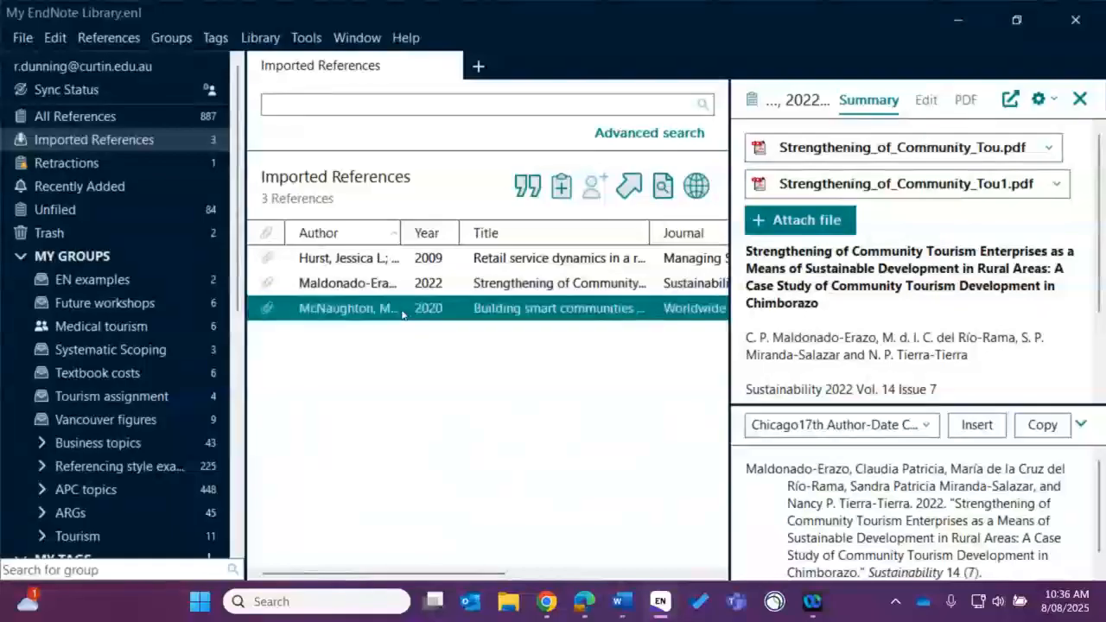
click(119, 40)
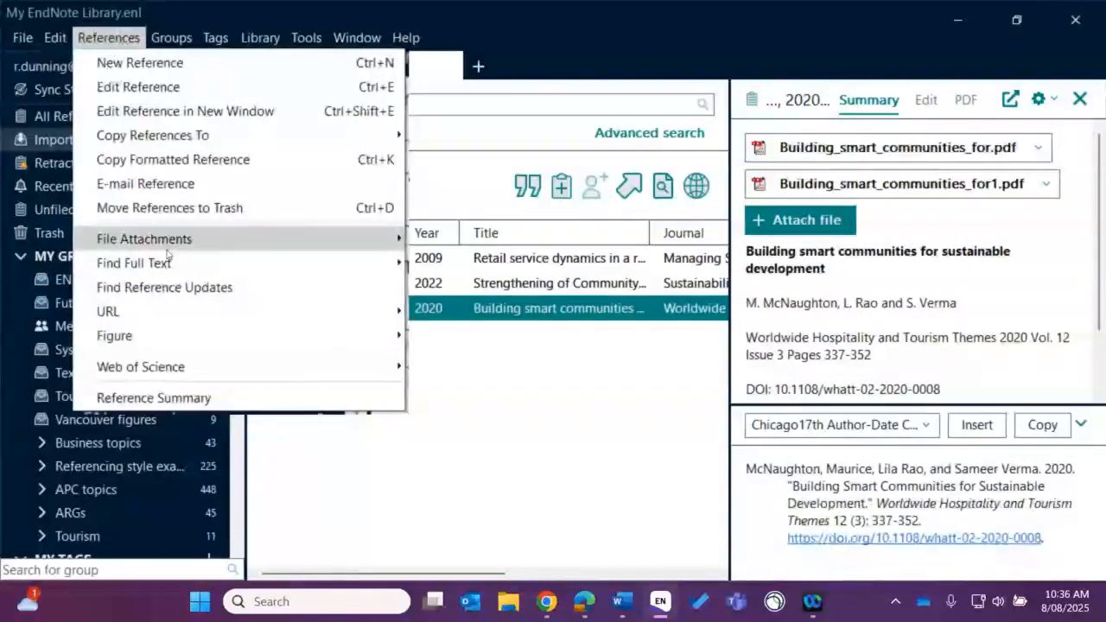
click(217, 293)
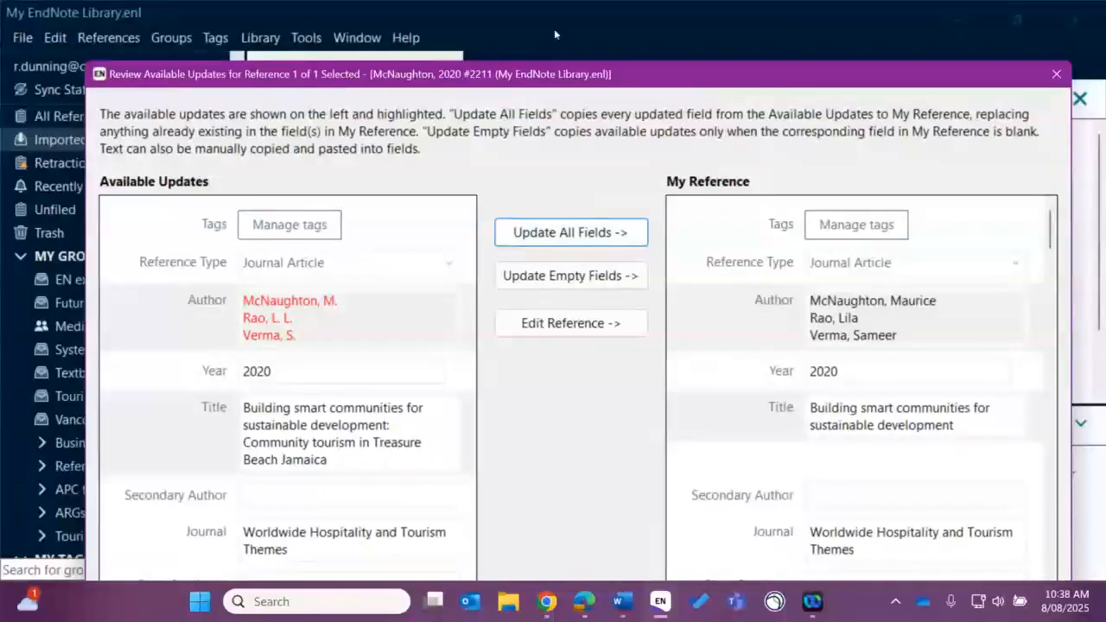
click(1057, 74)
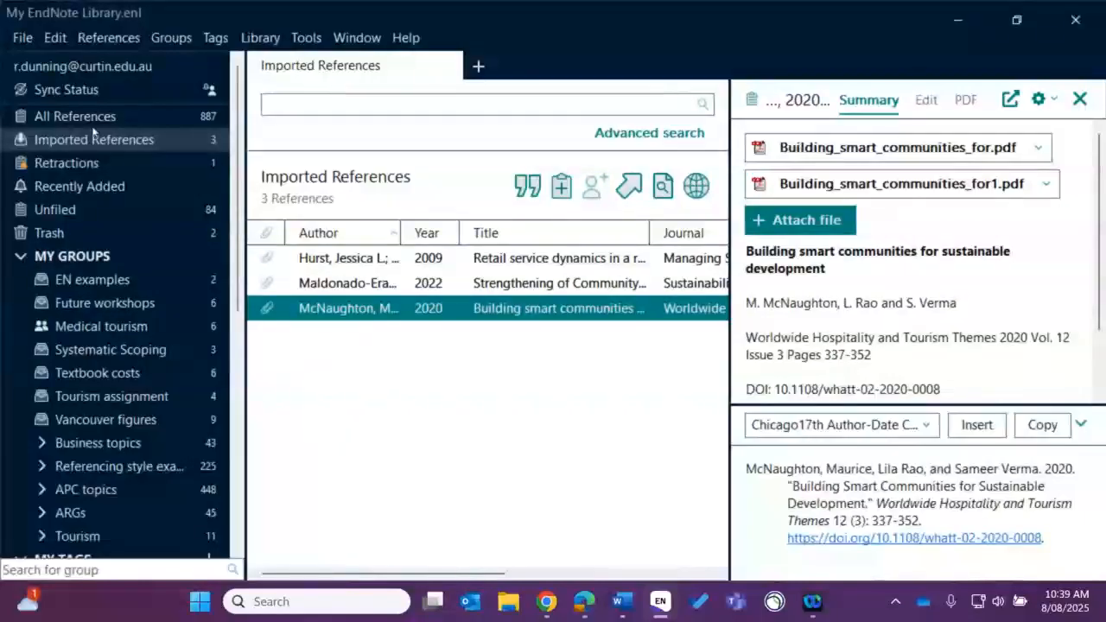
Step: Enable automatic PDF importing from the desktop's Automatic PDFs folder in the PDF Handling preferences and save the setting
click(52, 36)
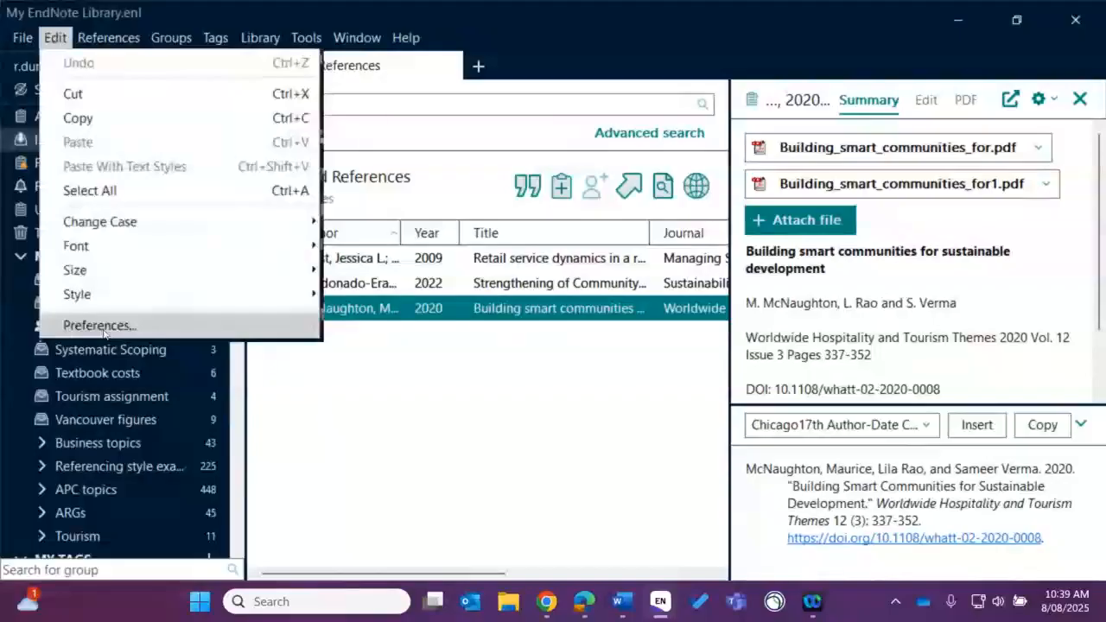
click(99, 326)
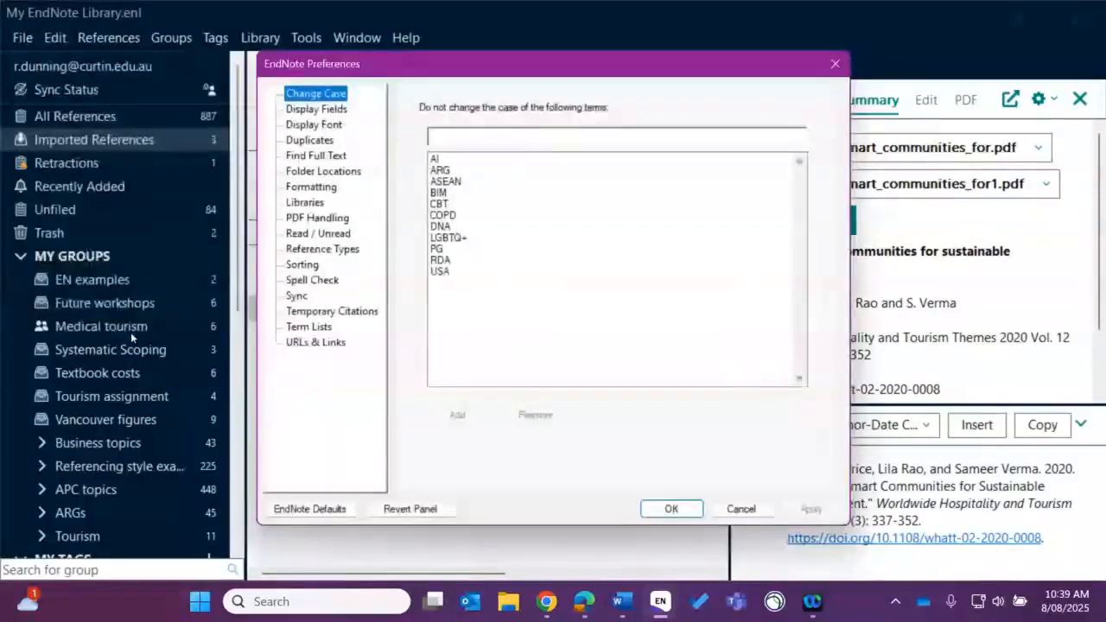
click(339, 219)
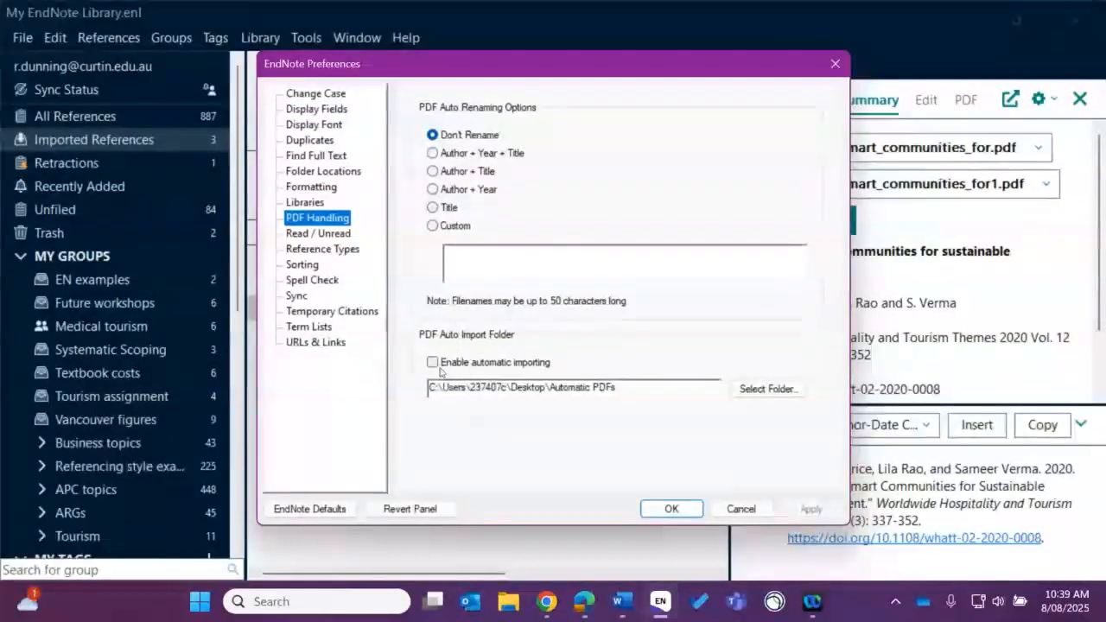
click(431, 364)
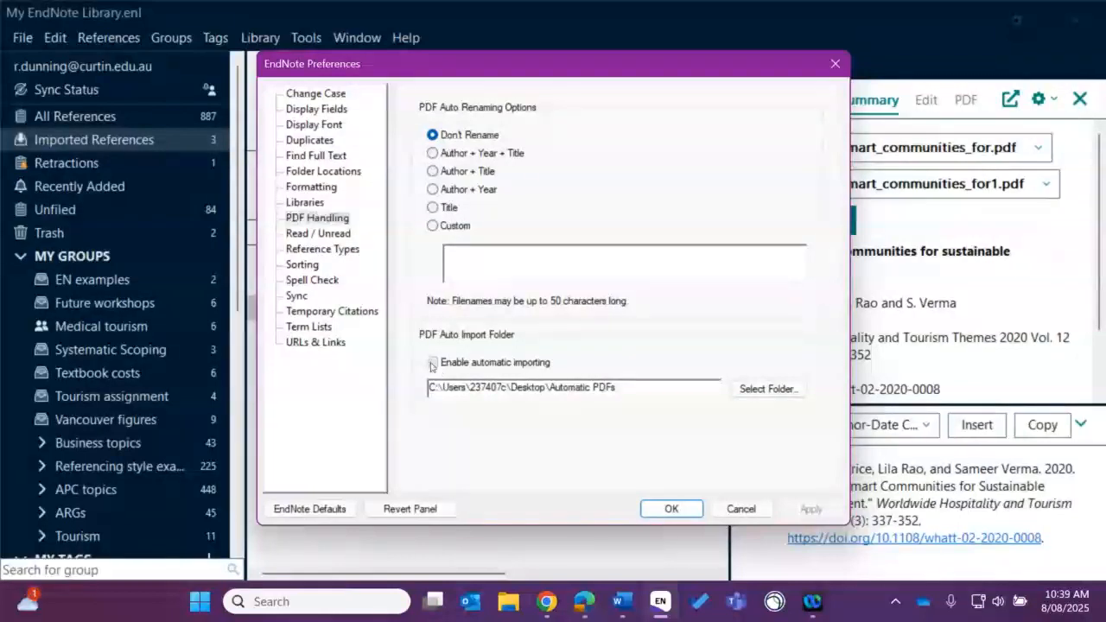
click(432, 364)
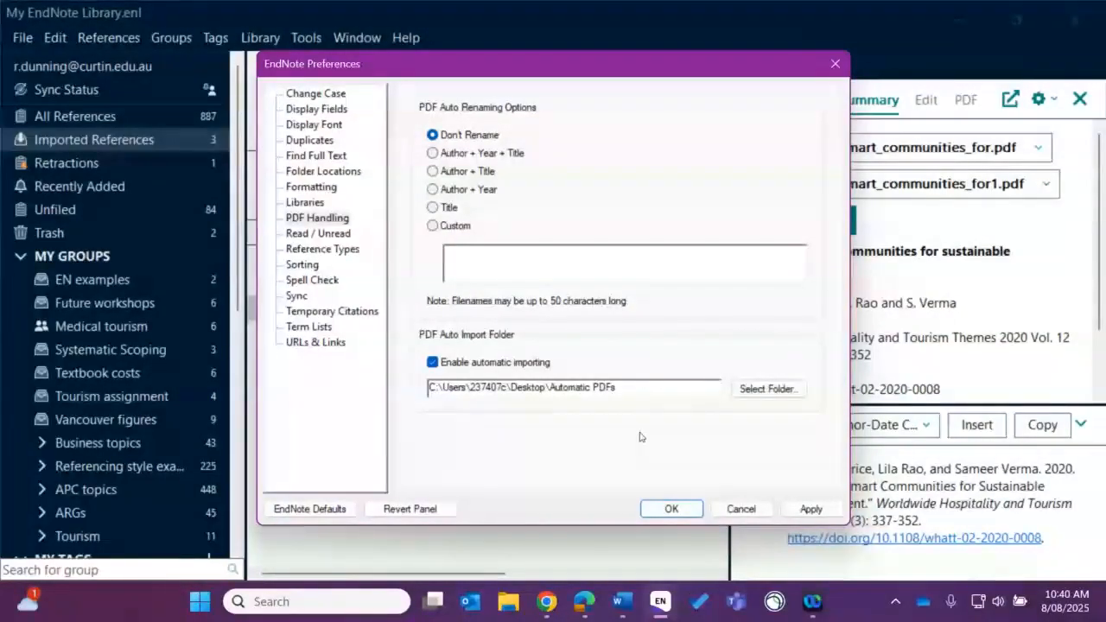
click(800, 509)
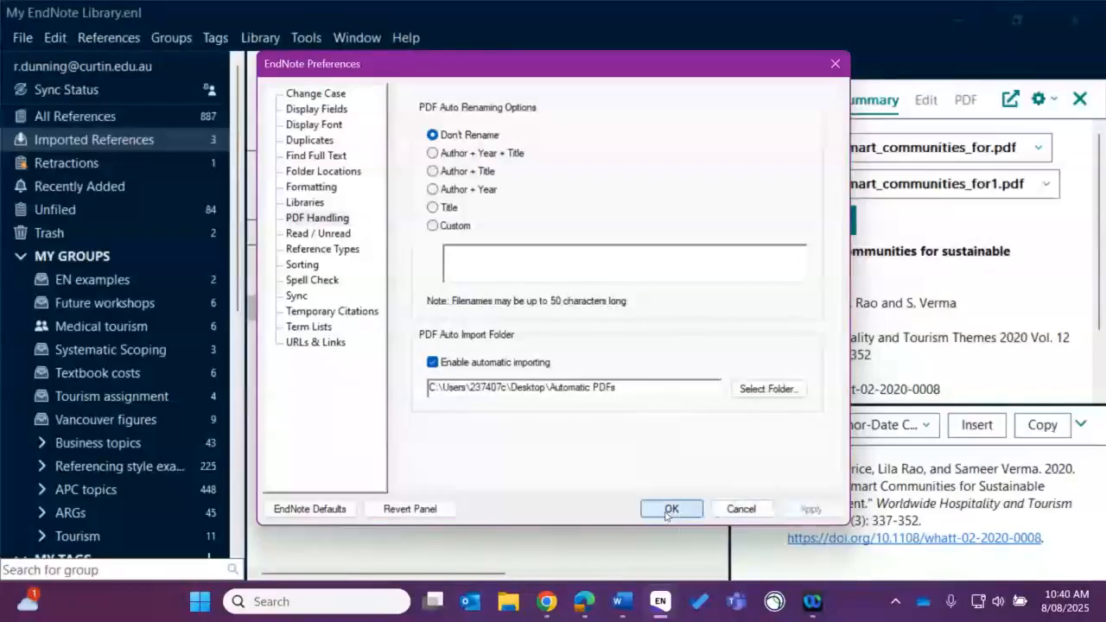
click(671, 510)
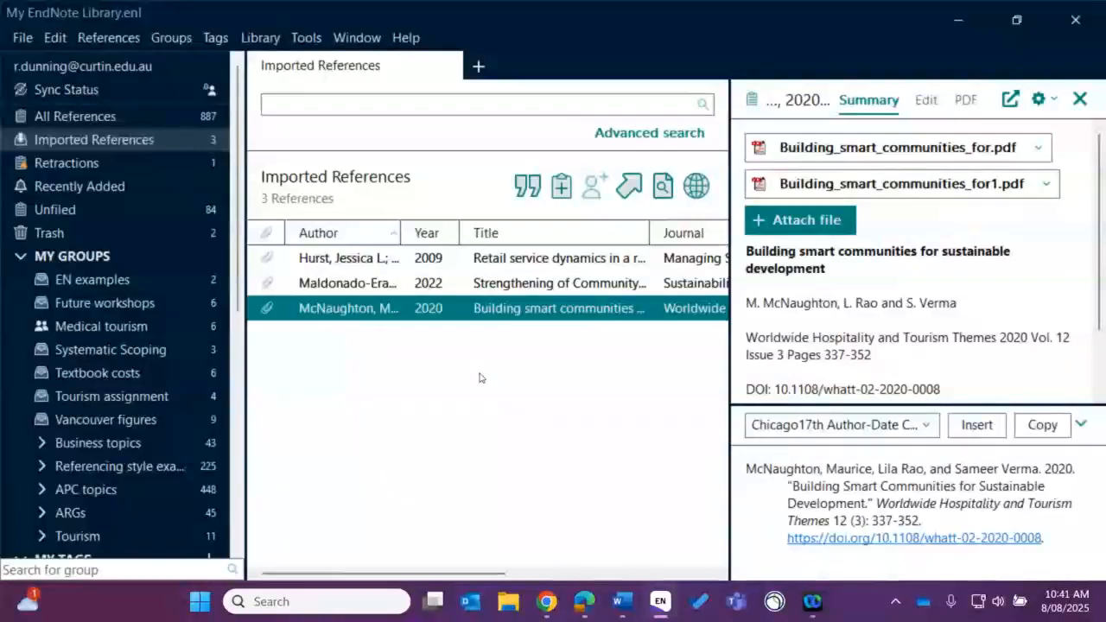
Step: Switch to the Edge browser and open the Attach PDFs page of Curtin's EndNote extras guide
click(597, 608)
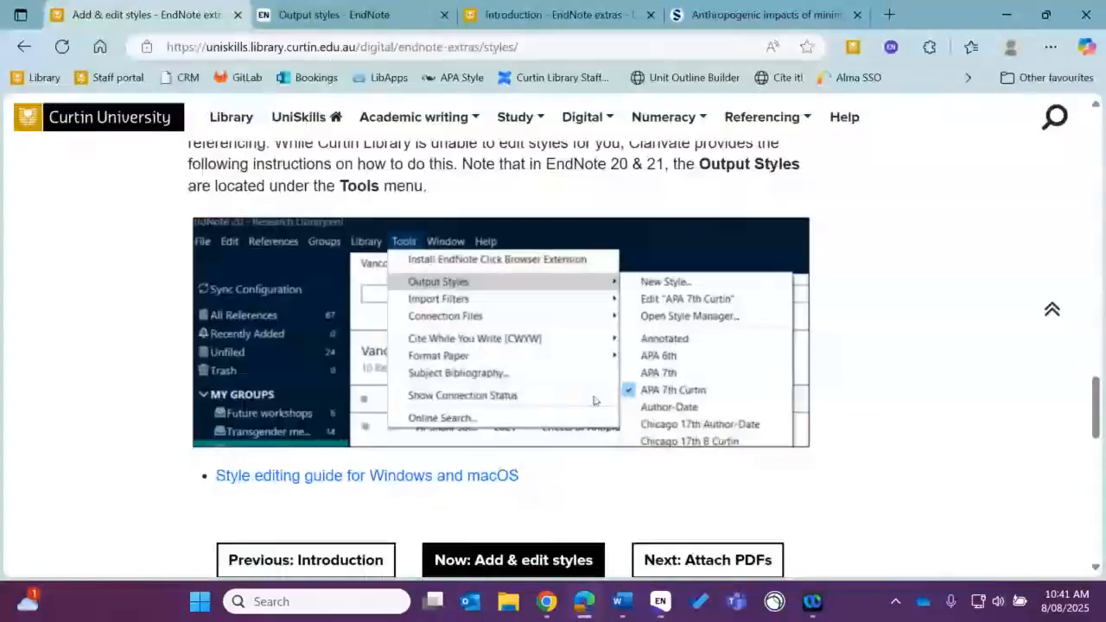
scroll(588, 393, up, 5)
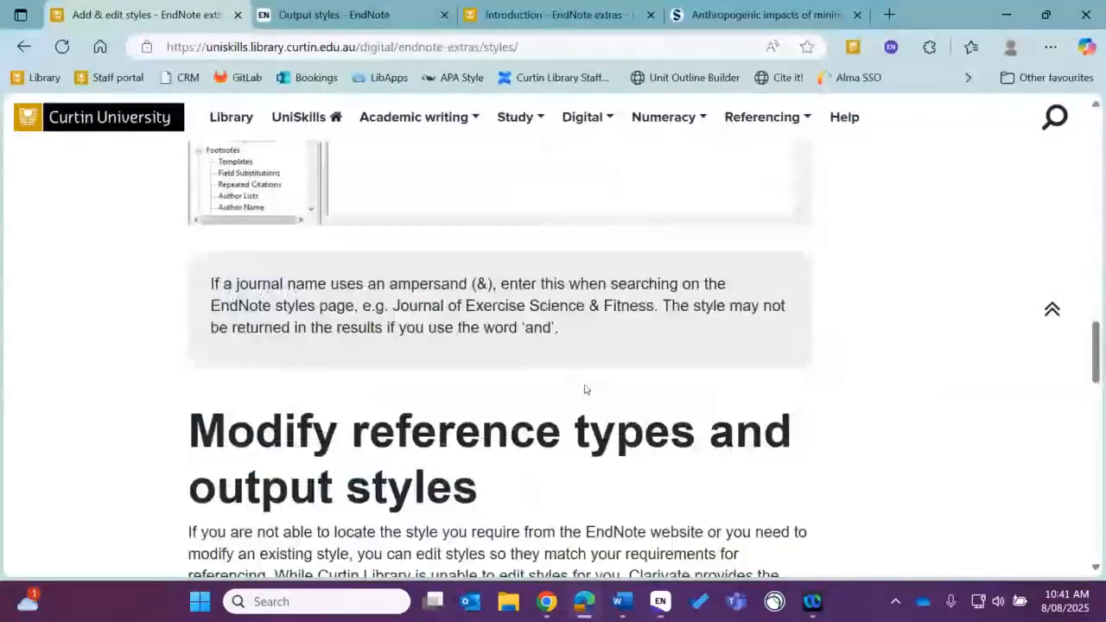
scroll(585, 390, up, 5)
scroll(585, 390, up, 5)
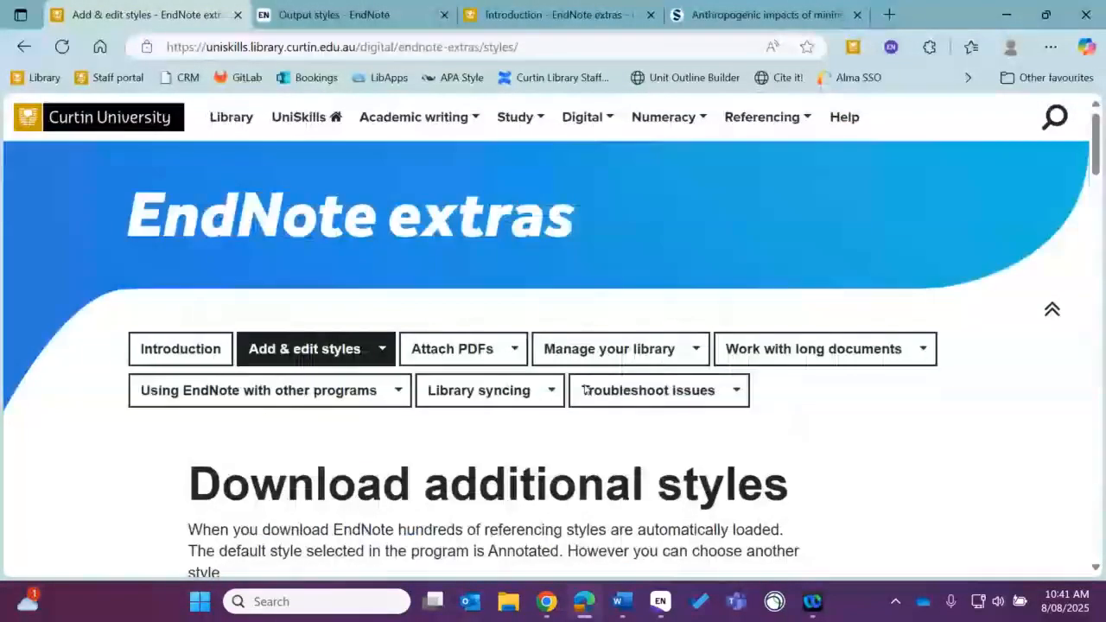
click(477, 354)
Step: Examine the EndNote Click section of the Attach PDFs page, including its account registration instructions and introductory video
scroll(797, 474, down, 1)
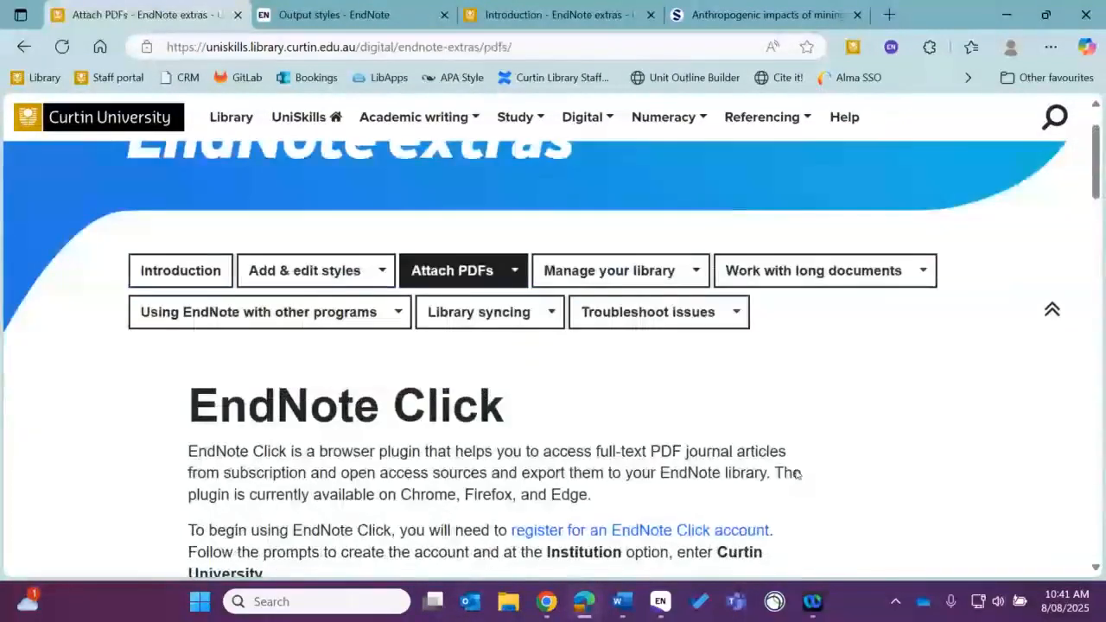
scroll(797, 473, down, 1)
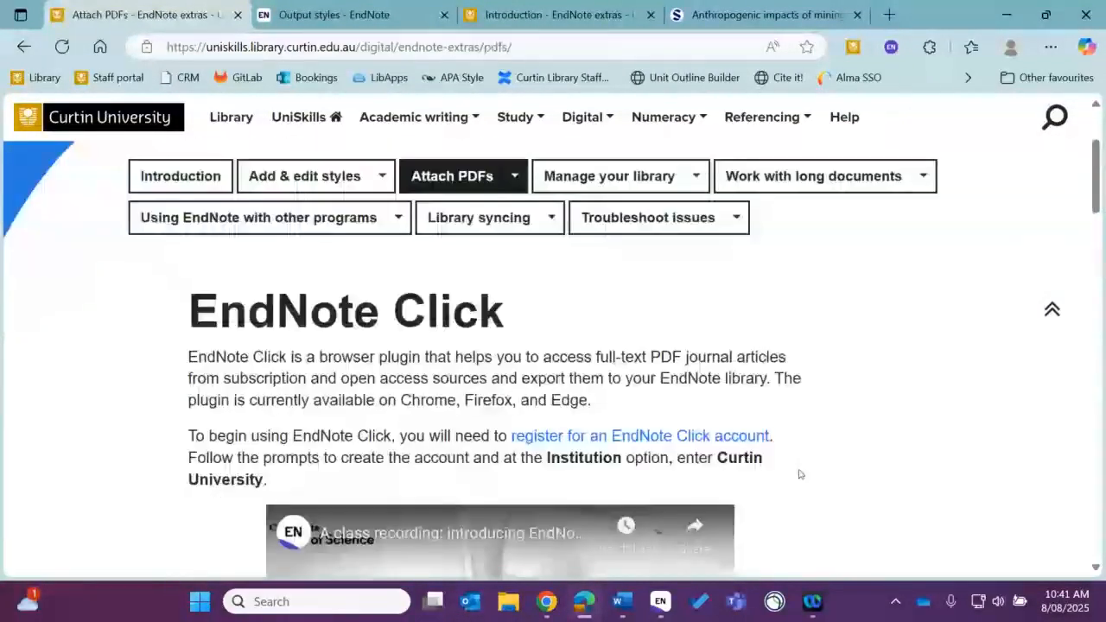
scroll(808, 473, down, 3)
scroll(810, 470, down, 3)
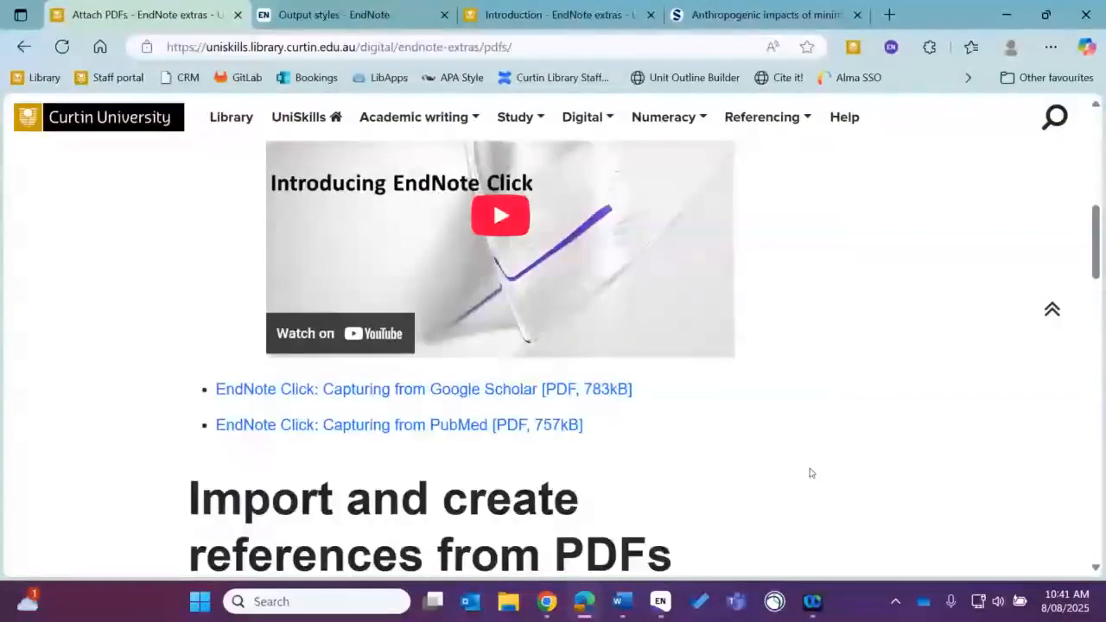
scroll(810, 472, up, 4)
scroll(810, 473, up, 4)
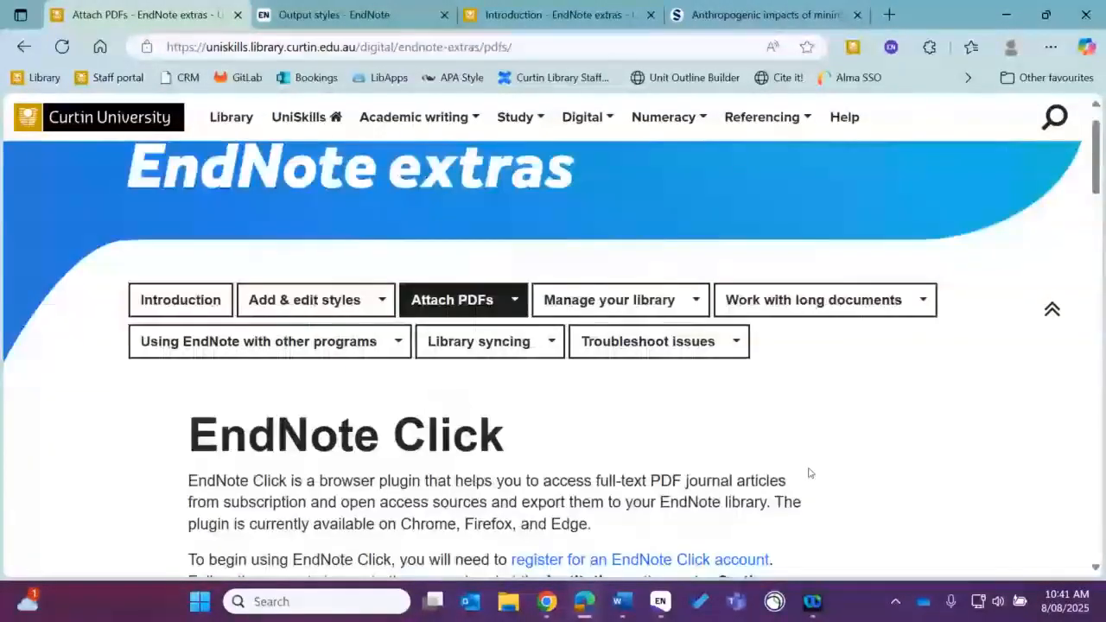
scroll(810, 473, down, 1)
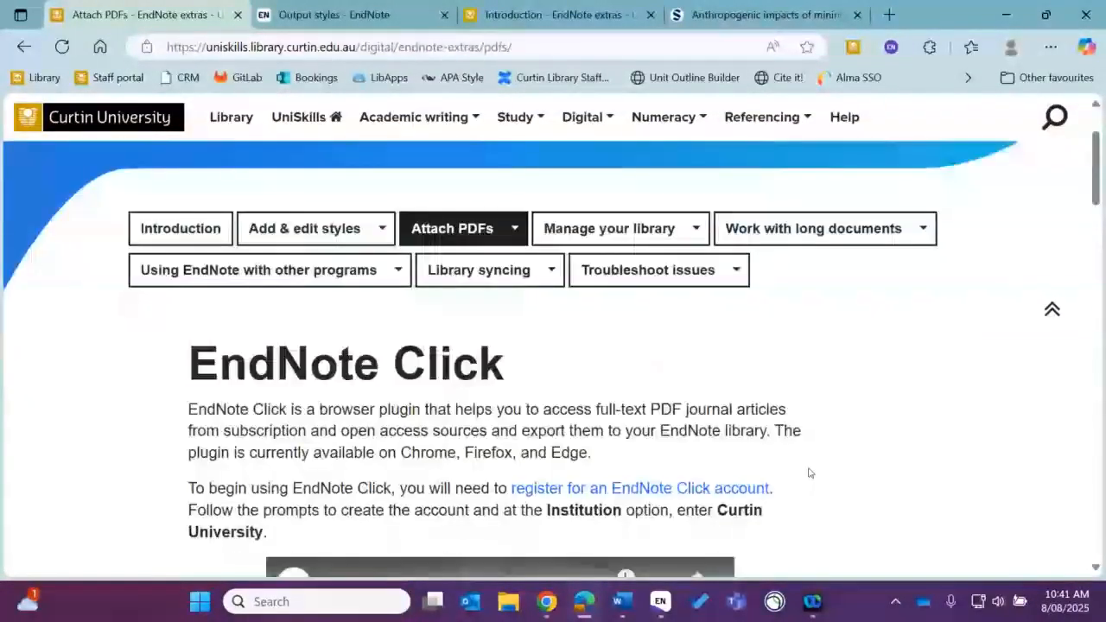
scroll(810, 473, down, 1)
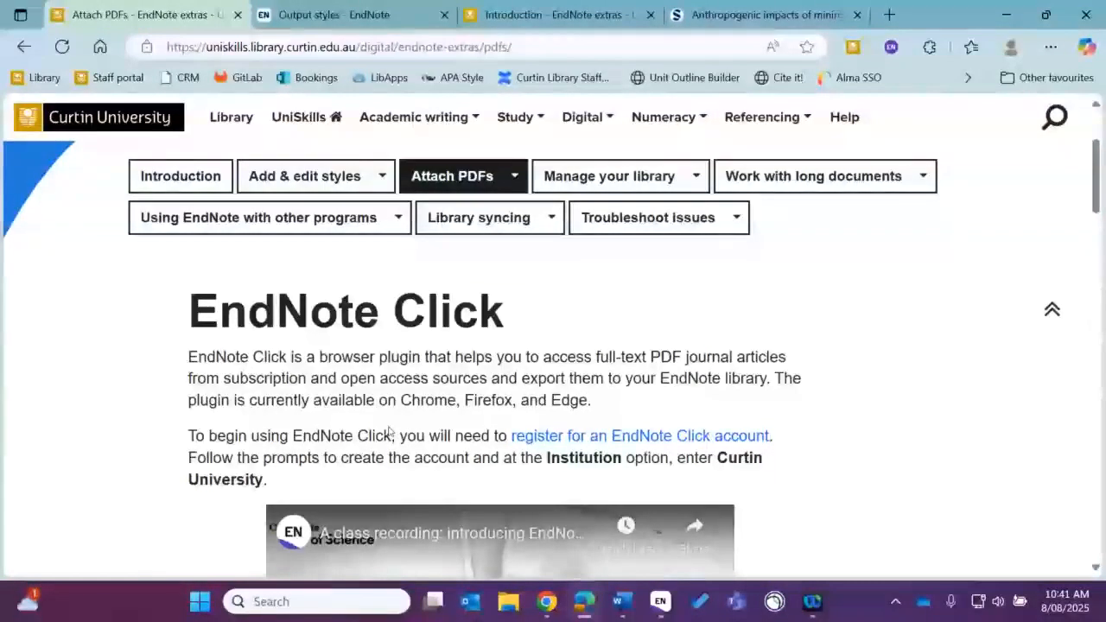
scroll(389, 432, down, 2)
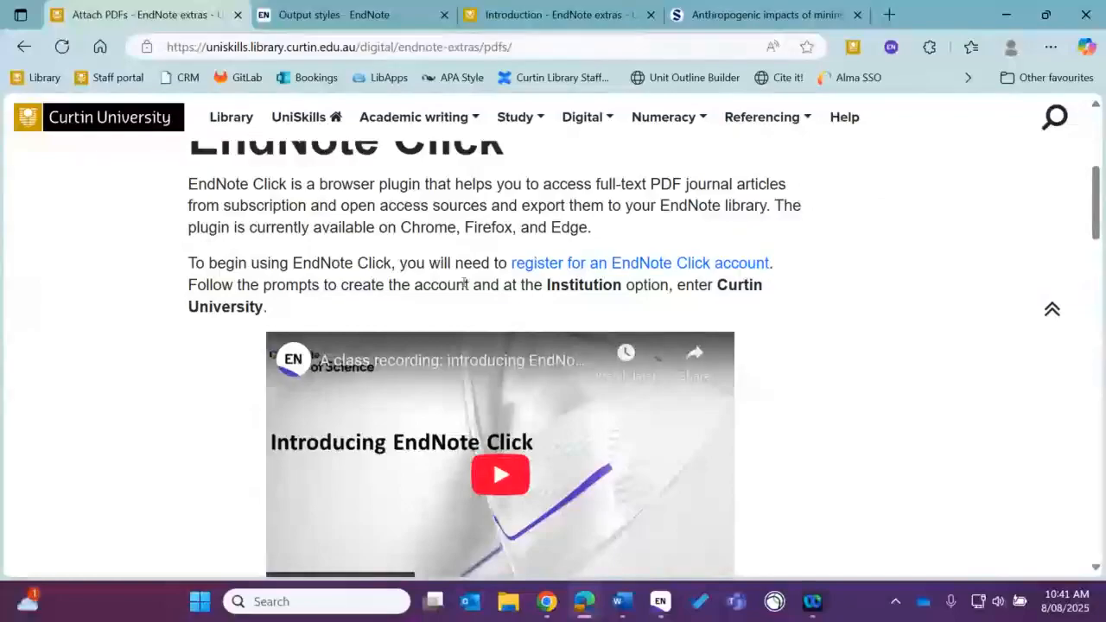
scroll(459, 294, up, 1)
scroll(453, 311, up, 2)
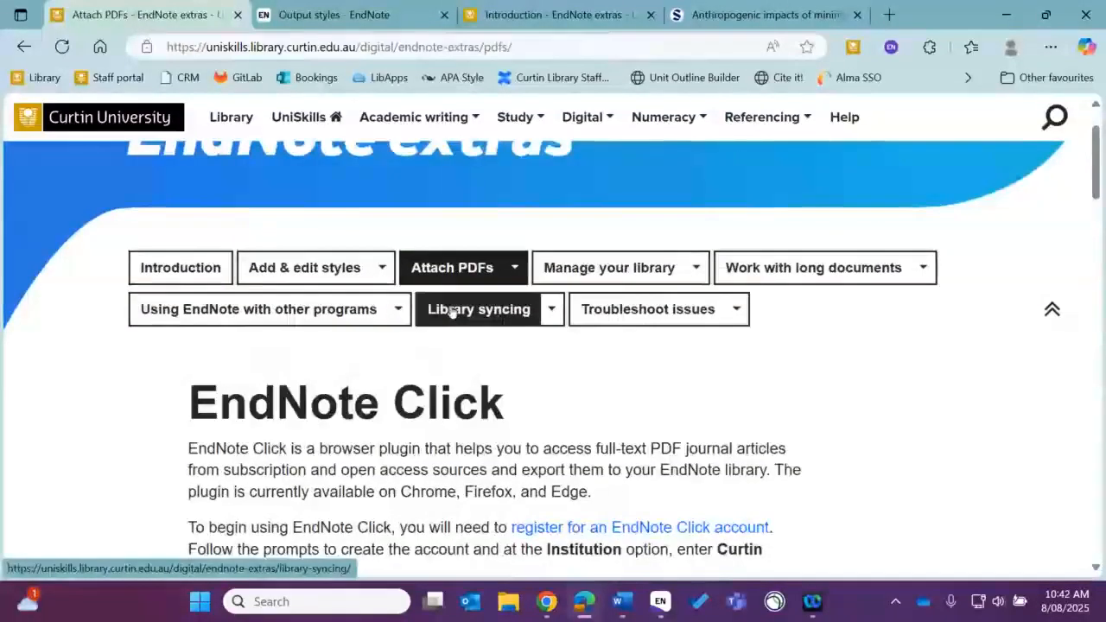
Step: Switch to the Sage Journals article "Anthropogenic impacts of mining on indigenous peoples in Western Australia" and view its PDF through EndNote Click
scroll(450, 311, up, 1)
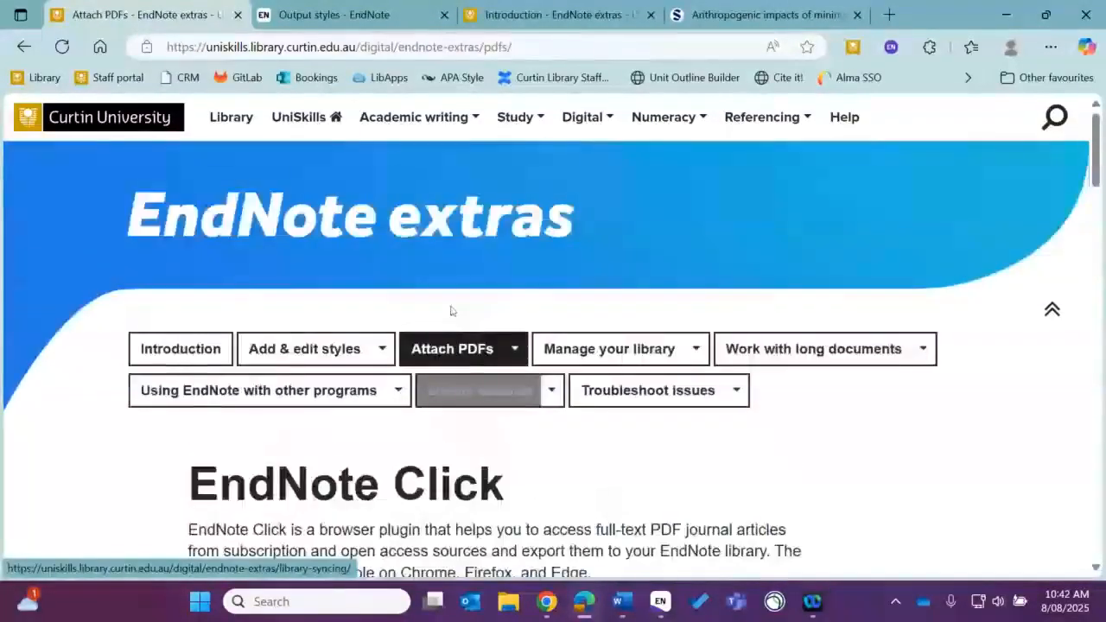
click(708, 7)
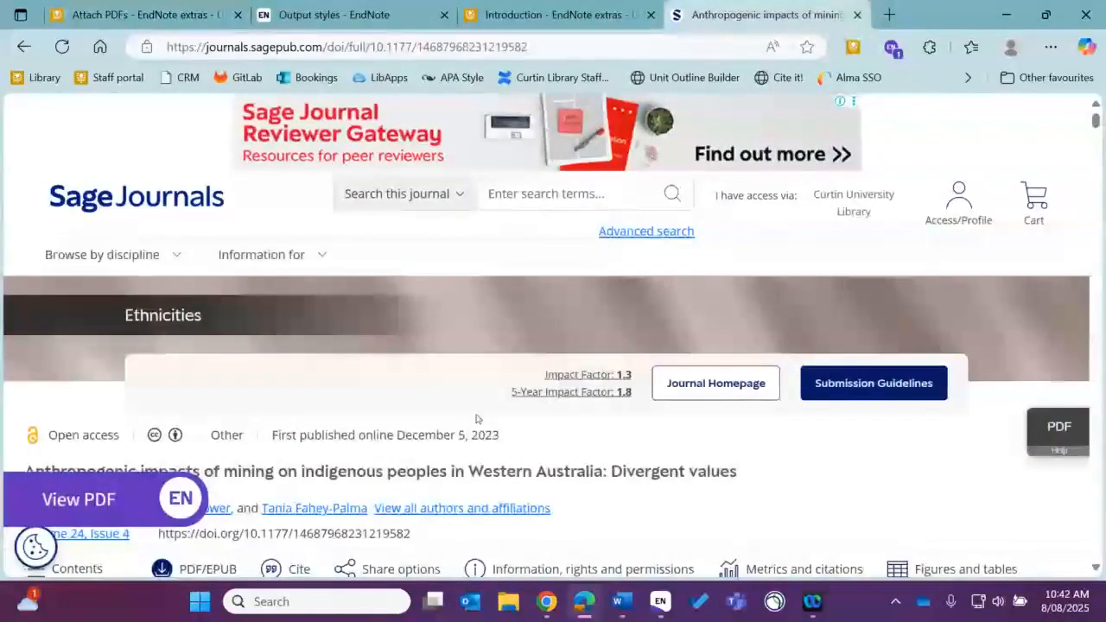
scroll(497, 404, down, 1)
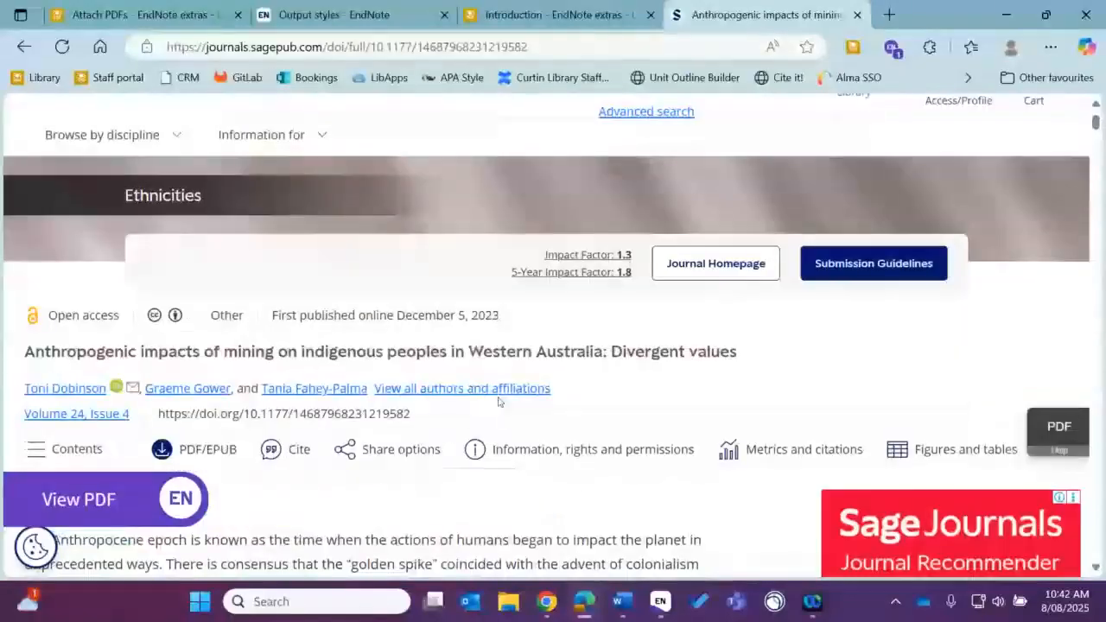
scroll(498, 401, down, 1)
scroll(516, 404, down, 1)
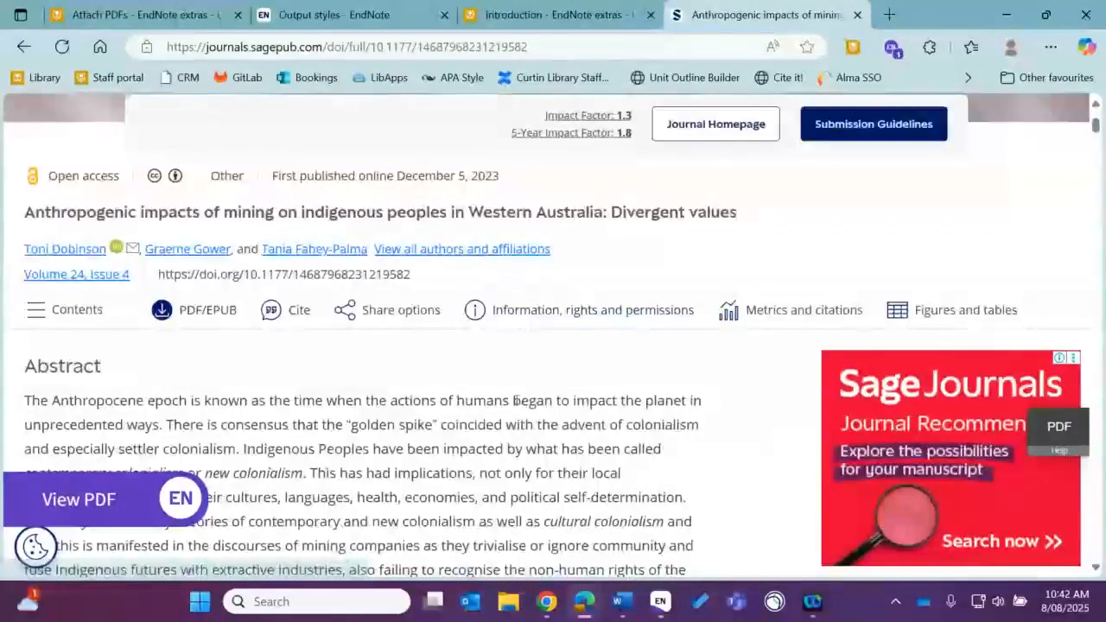
scroll(516, 400, down, 1)
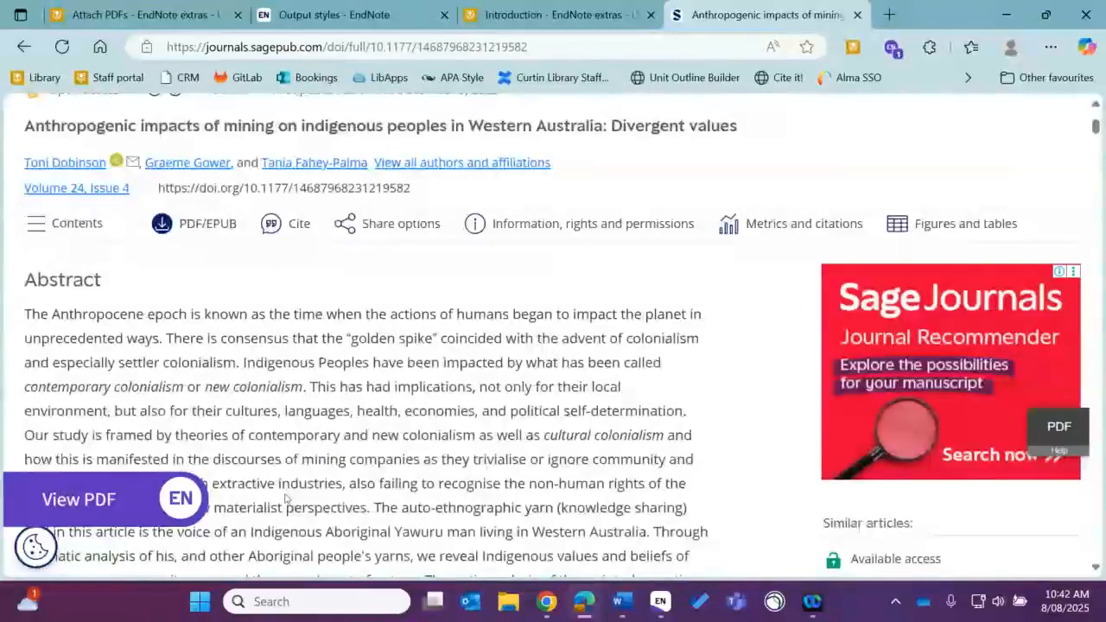
mouse_move(205, 525)
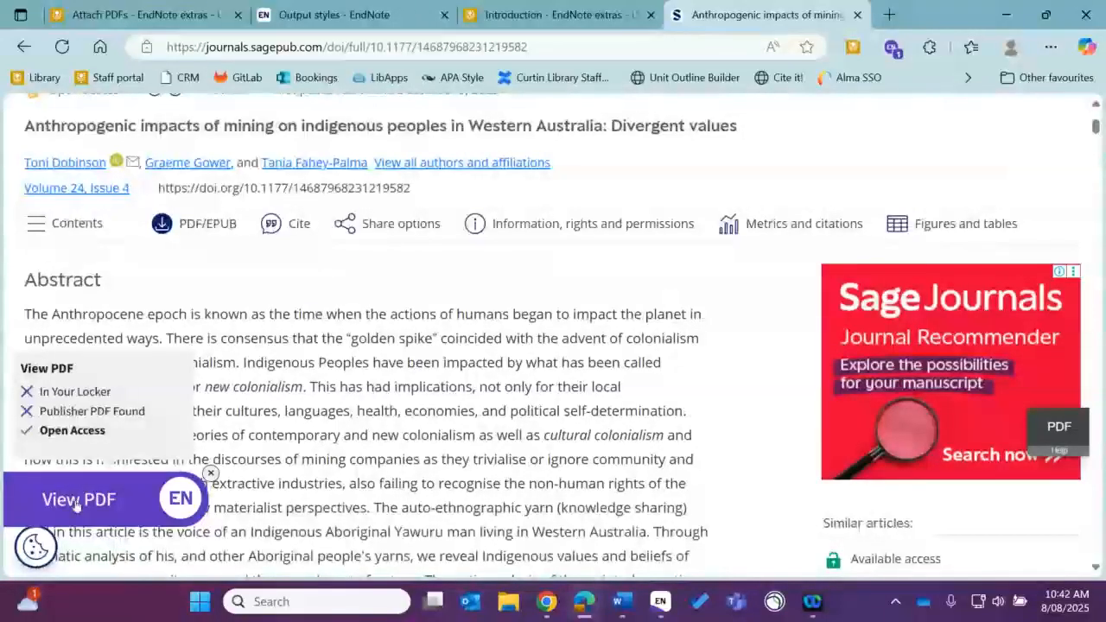
click(151, 511)
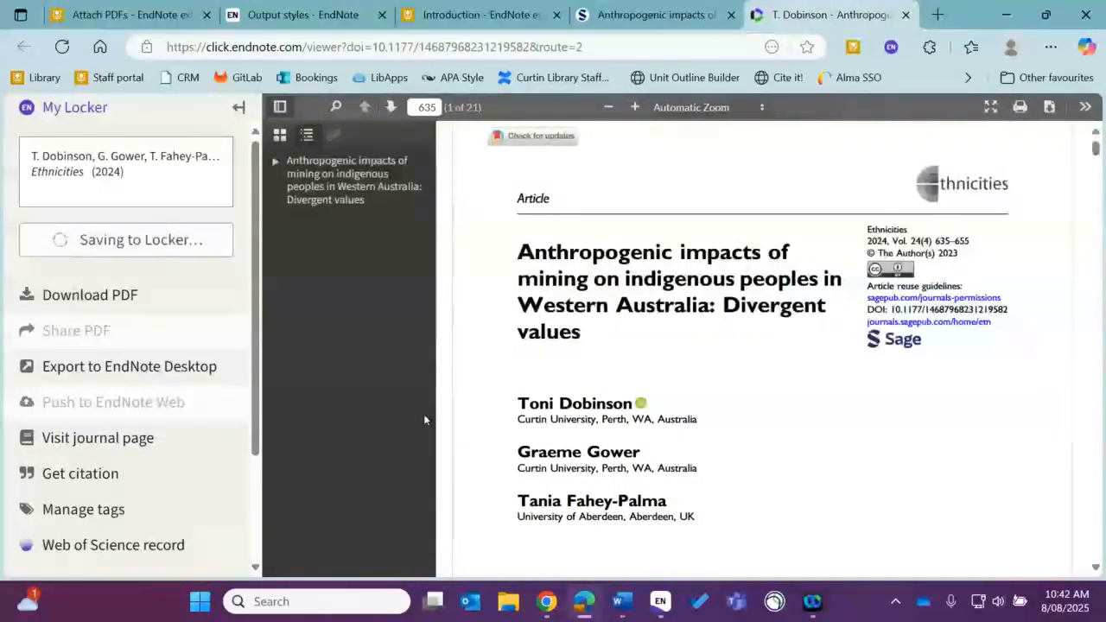
Step: Export the article to EndNote Desktop, open the downloaded RIS file, and select the imported reference in the EndNote library
click(100, 375)
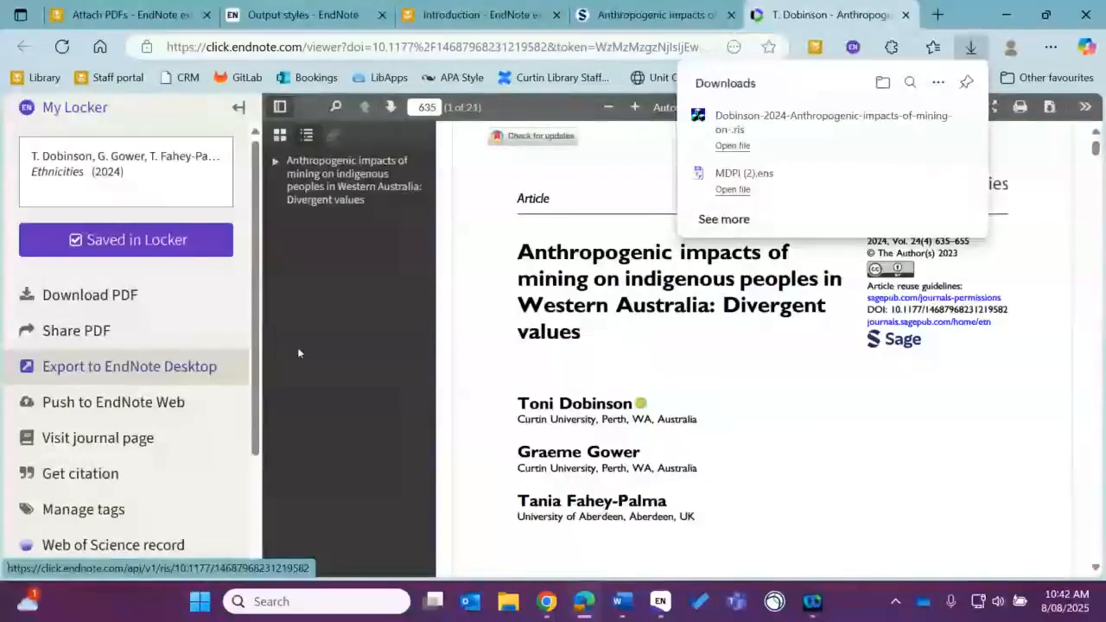
click(734, 149)
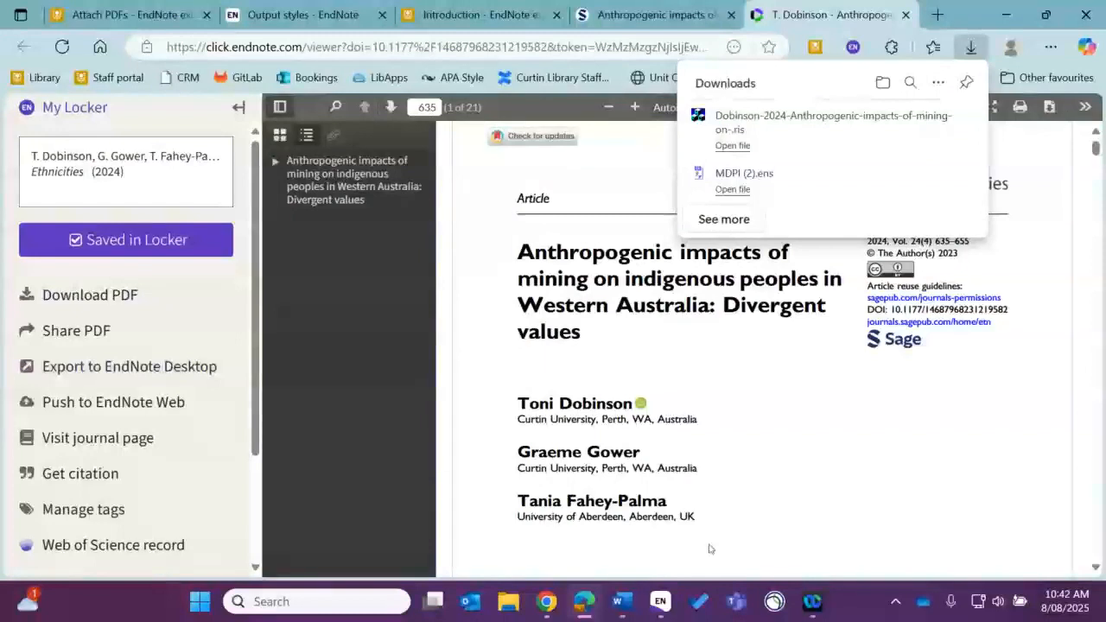
mouse_move(662, 605)
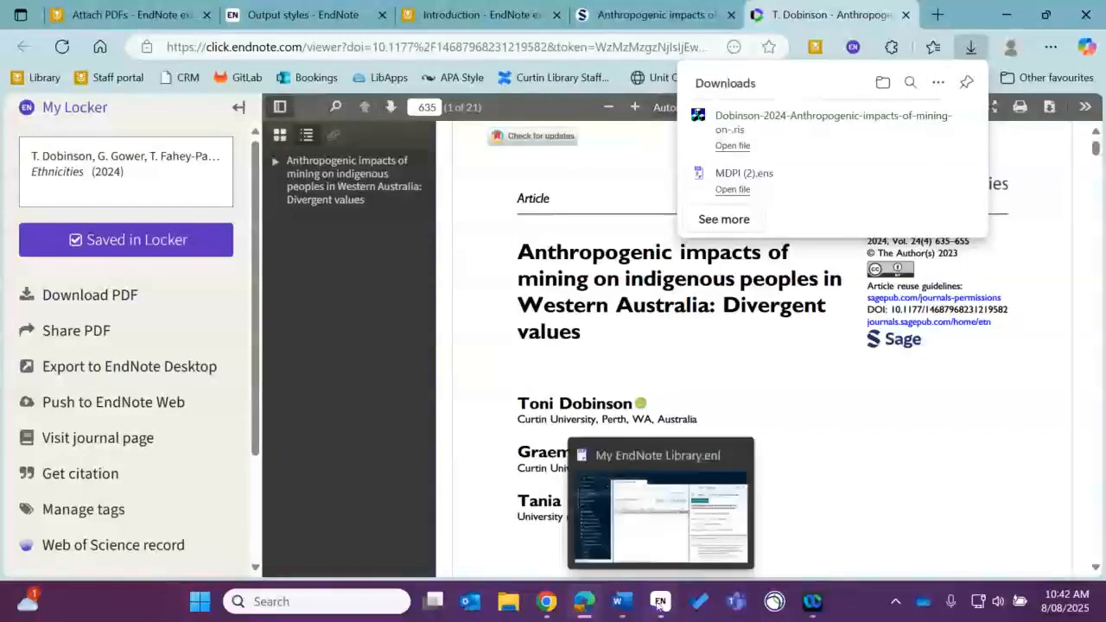
click(660, 604)
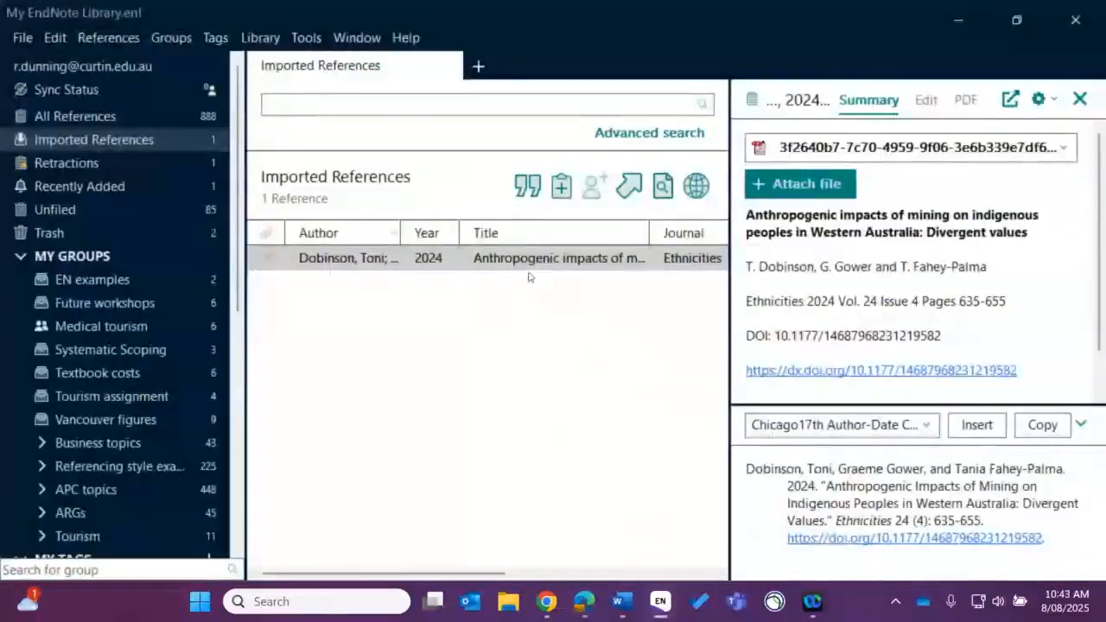
click(383, 257)
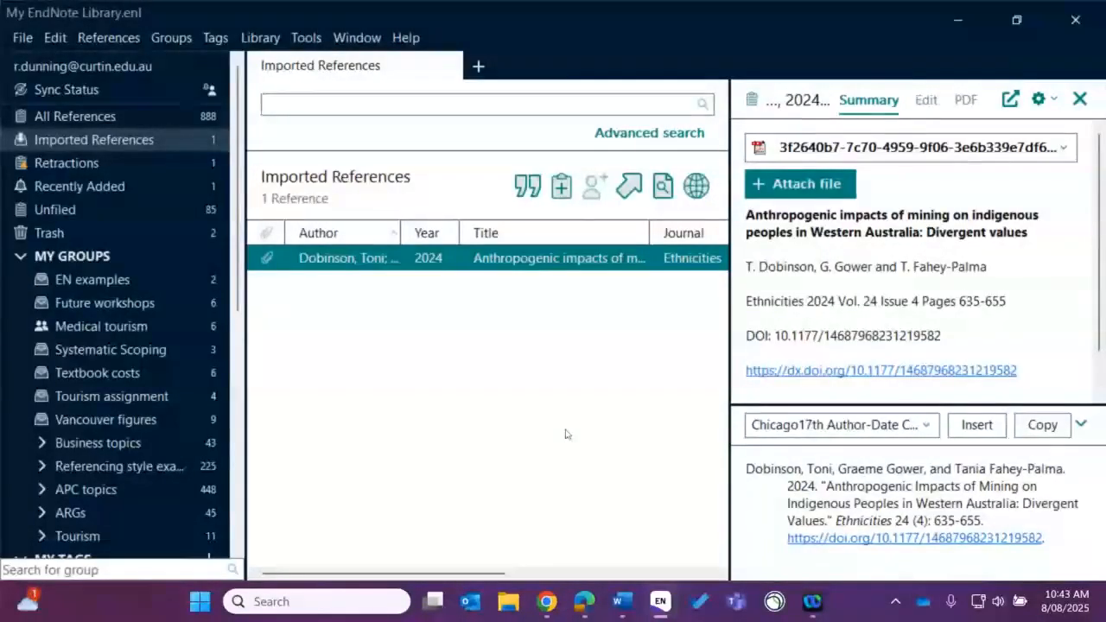
Step: Switch back to Edge, dismiss the downloads list, and open the EndNote Click browser extension
click(583, 603)
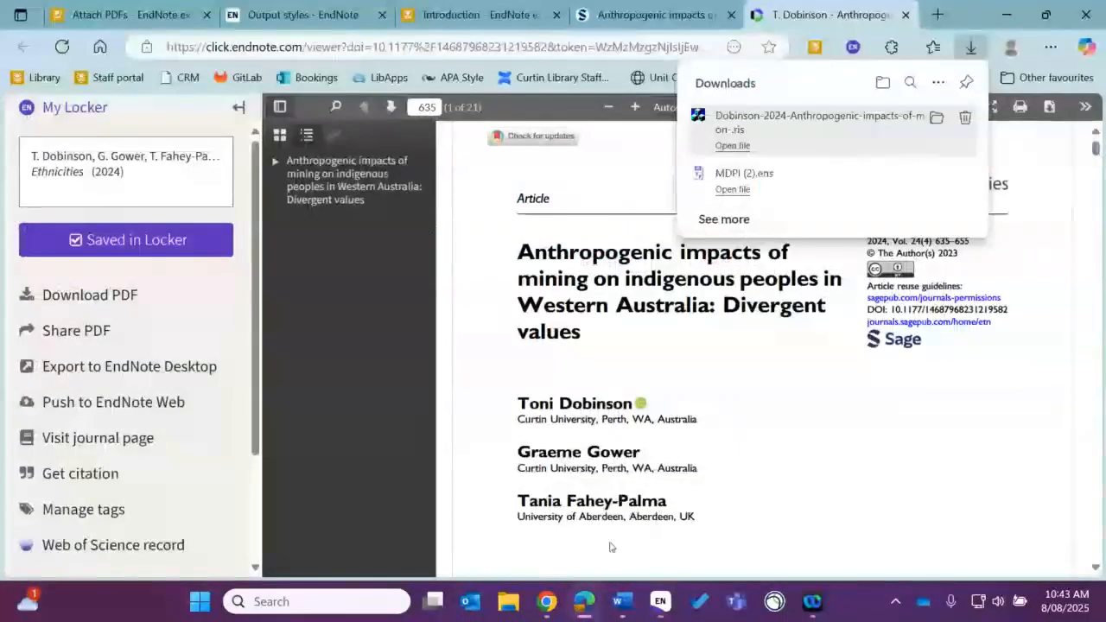
click(1050, 47)
click(939, 51)
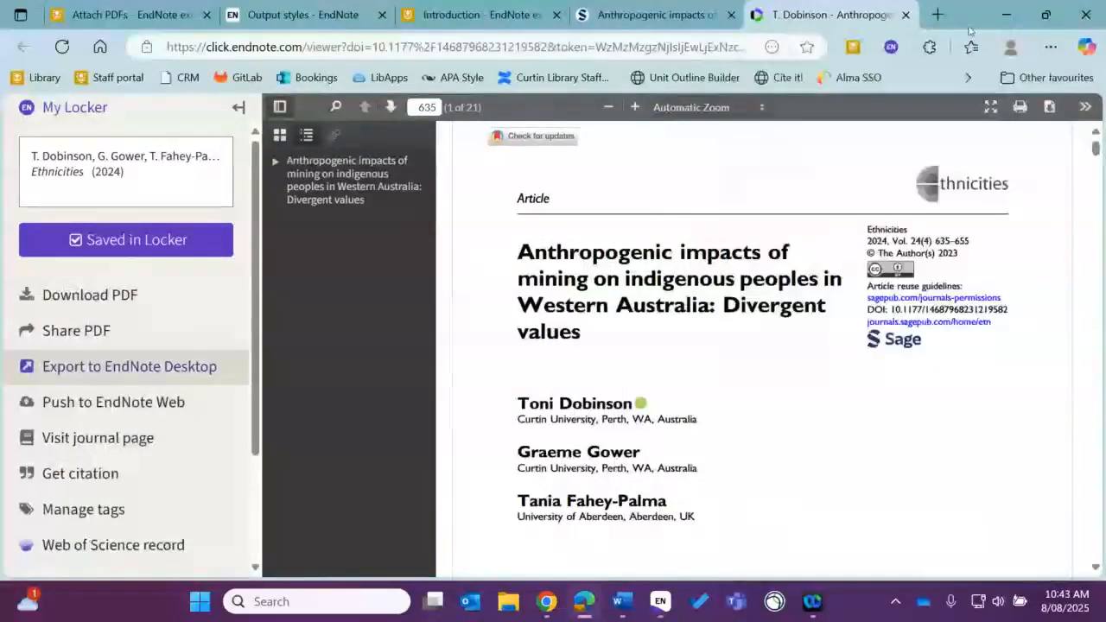
click(887, 50)
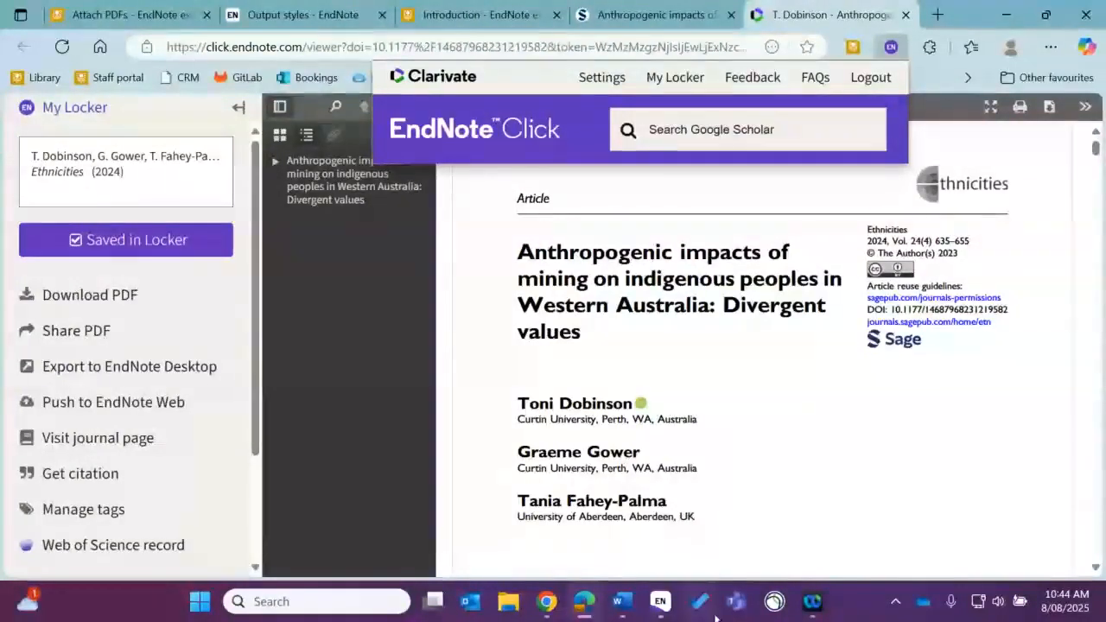
Step: Switch to the EndNote library and review the Imported References and Retractions groups
mouse_move(664, 605)
click(654, 545)
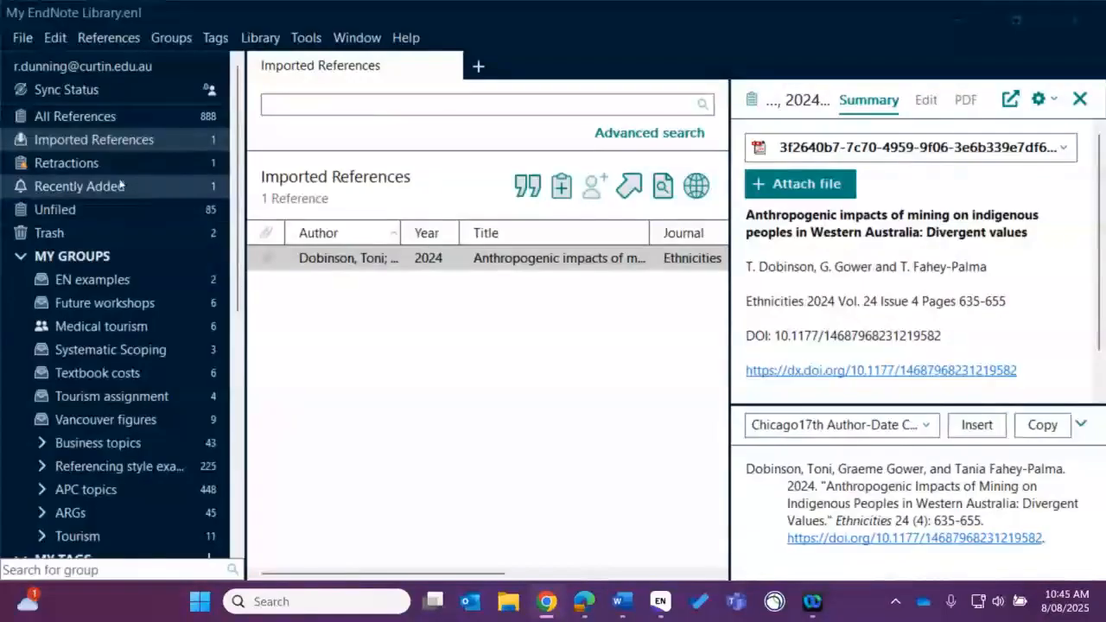
click(71, 163)
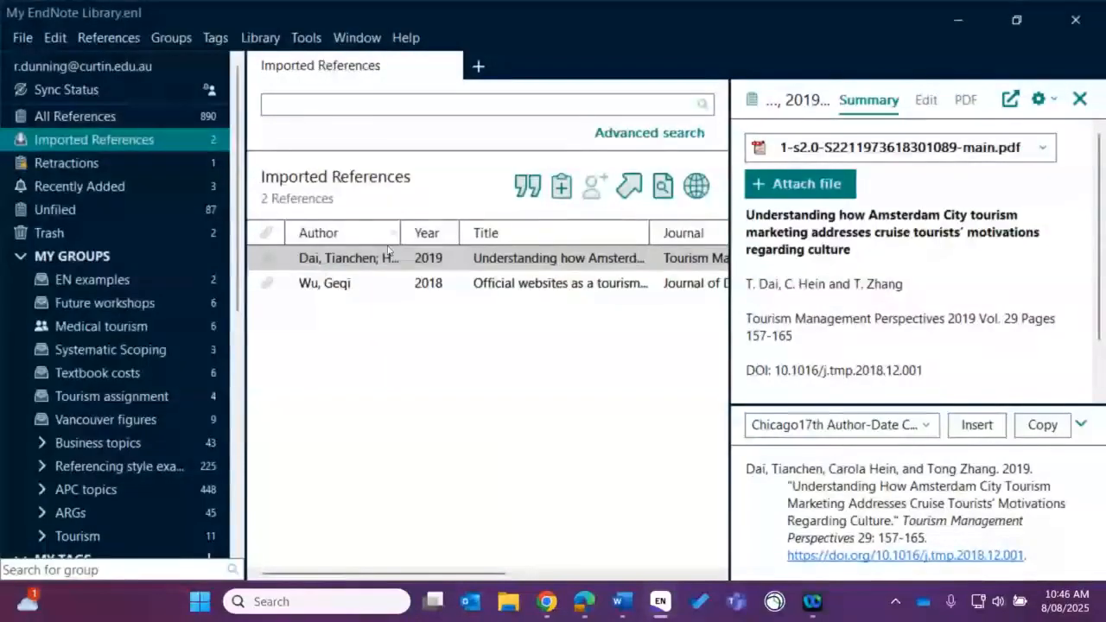
click(105, 162)
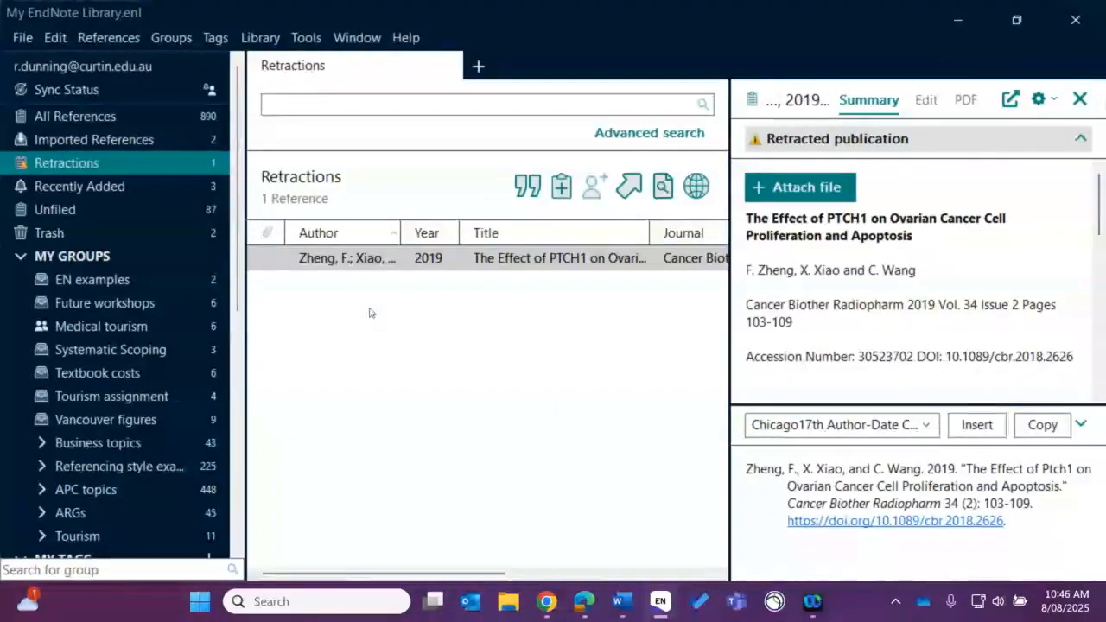
Step: Show all references, select "Children climate change activism and protests in Africa", and widen its preview pane before restoring the original width
click(142, 118)
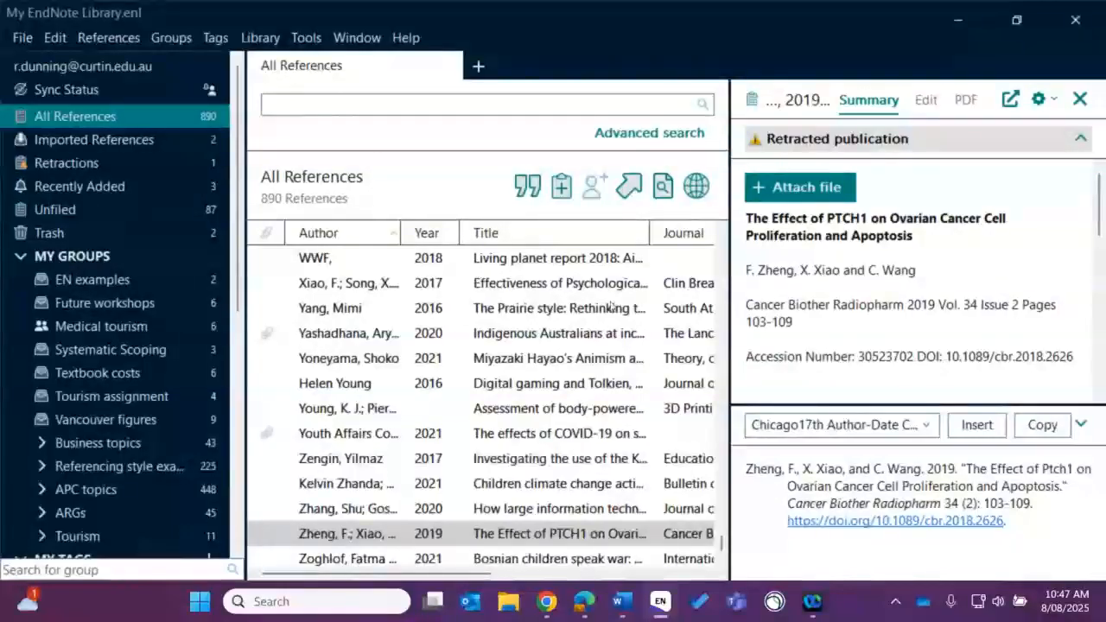
click(499, 488)
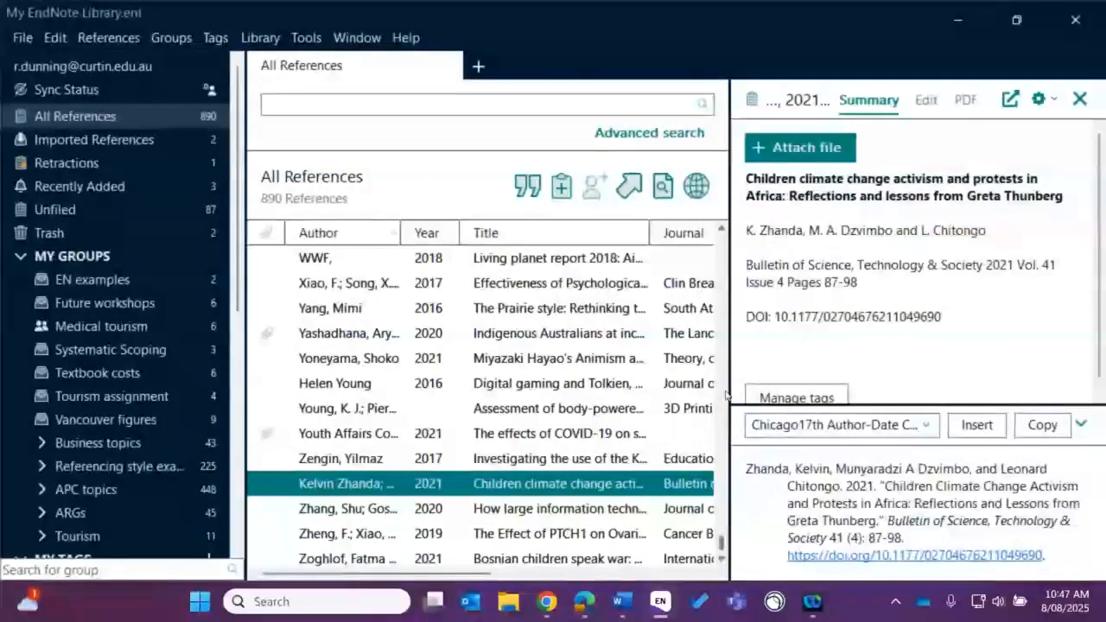
drag(729, 392, 591, 399)
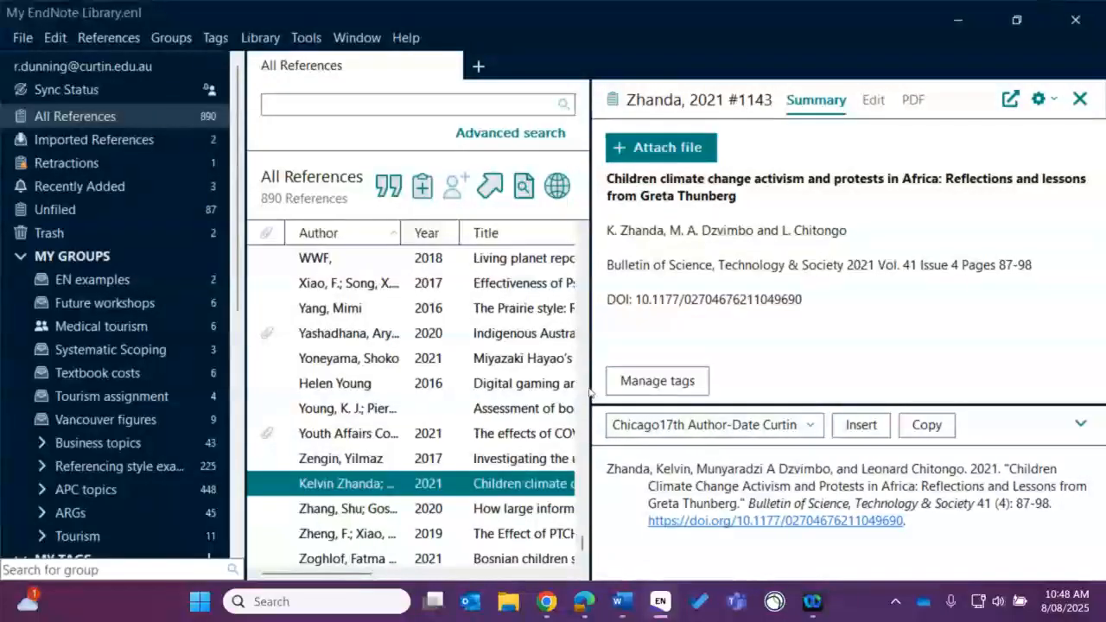
scroll(591, 394, up, 4)
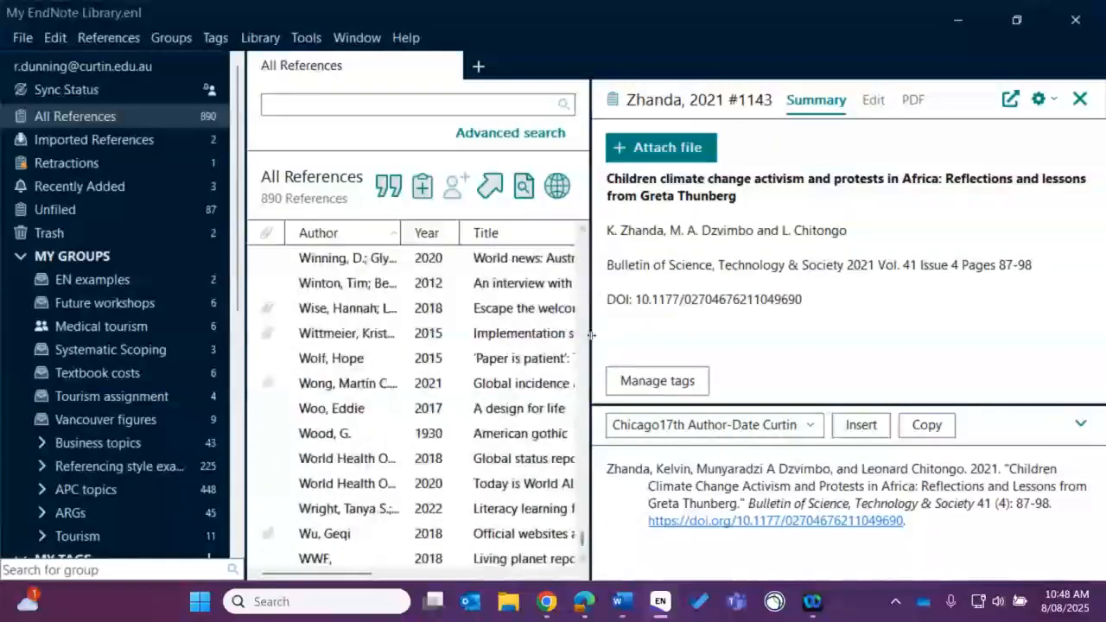
drag(592, 334, 843, 335)
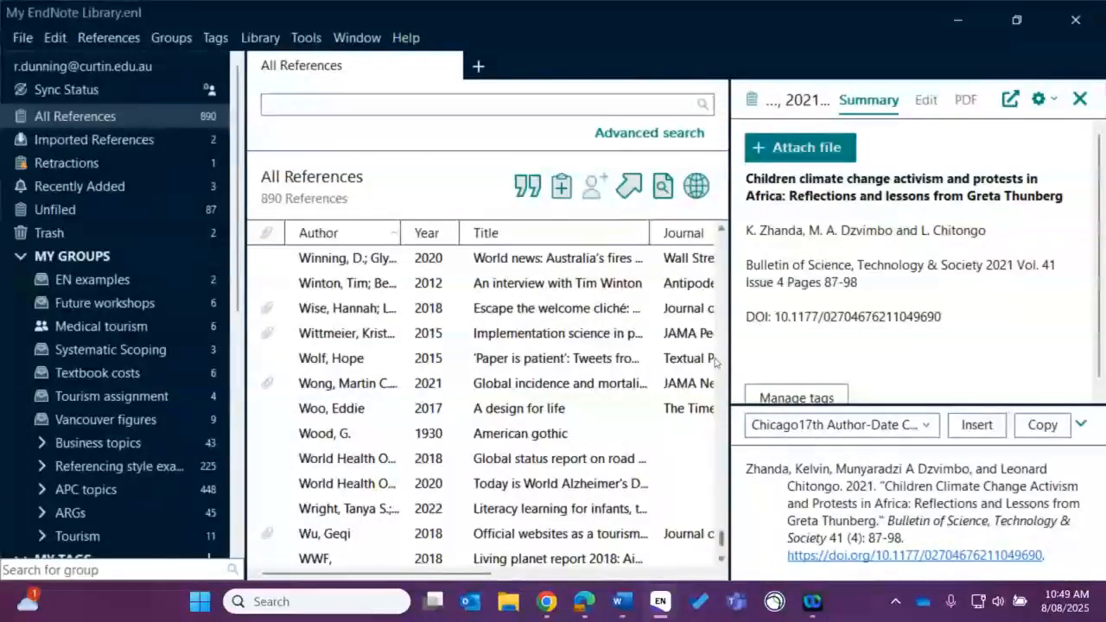
scroll(728, 363, up, 4)
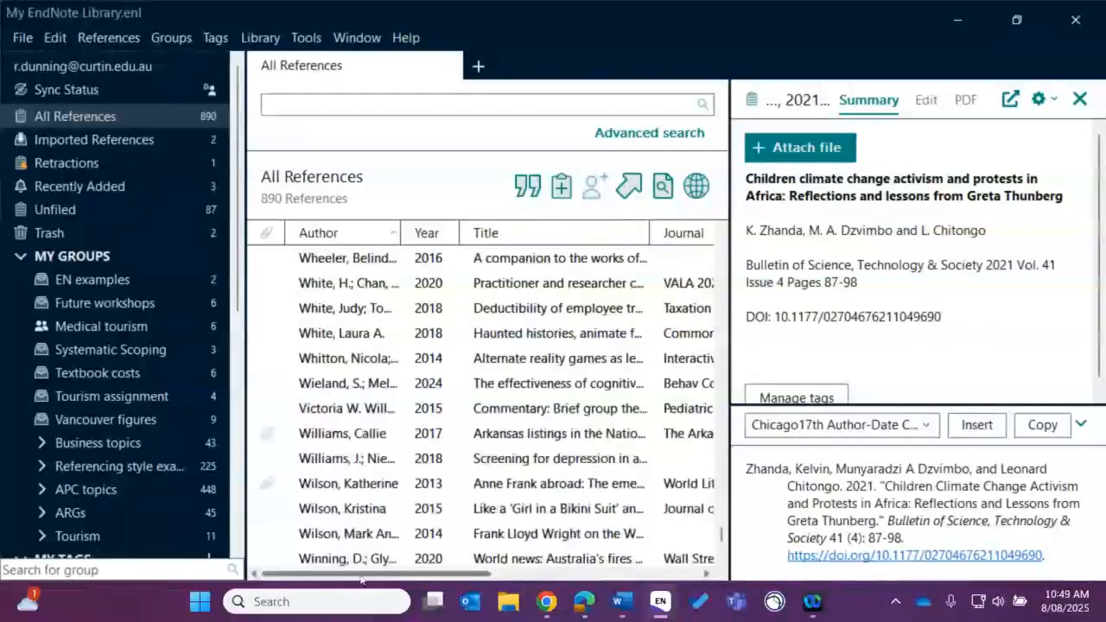
drag(361, 575, 329, 561)
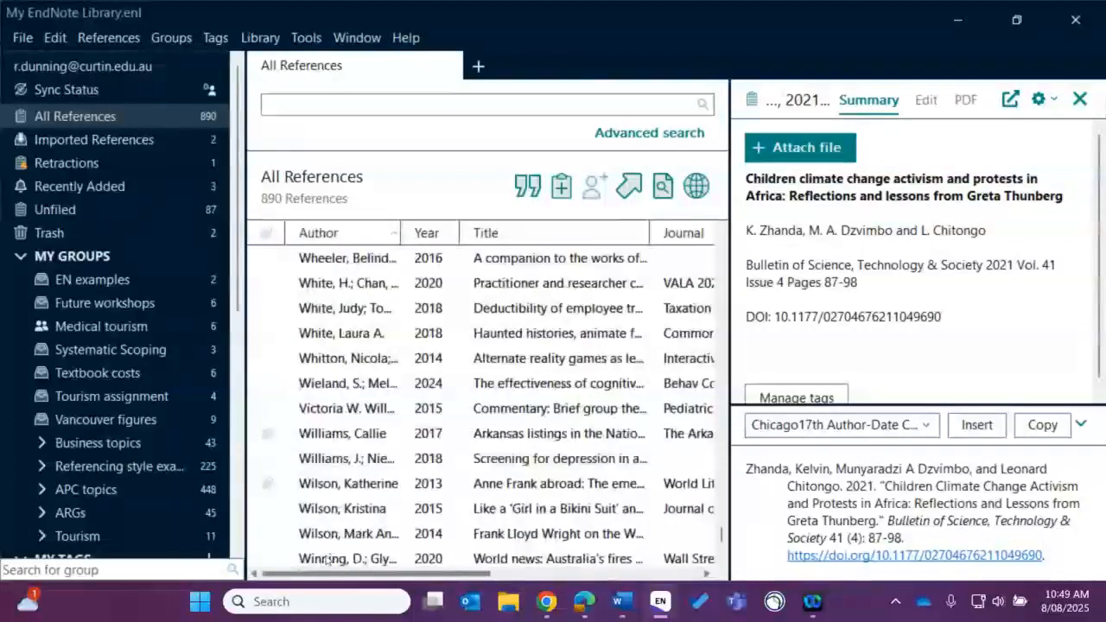
Step: Open the Display Fields preferences and set Column 1 to Record Number
click(52, 42)
click(97, 325)
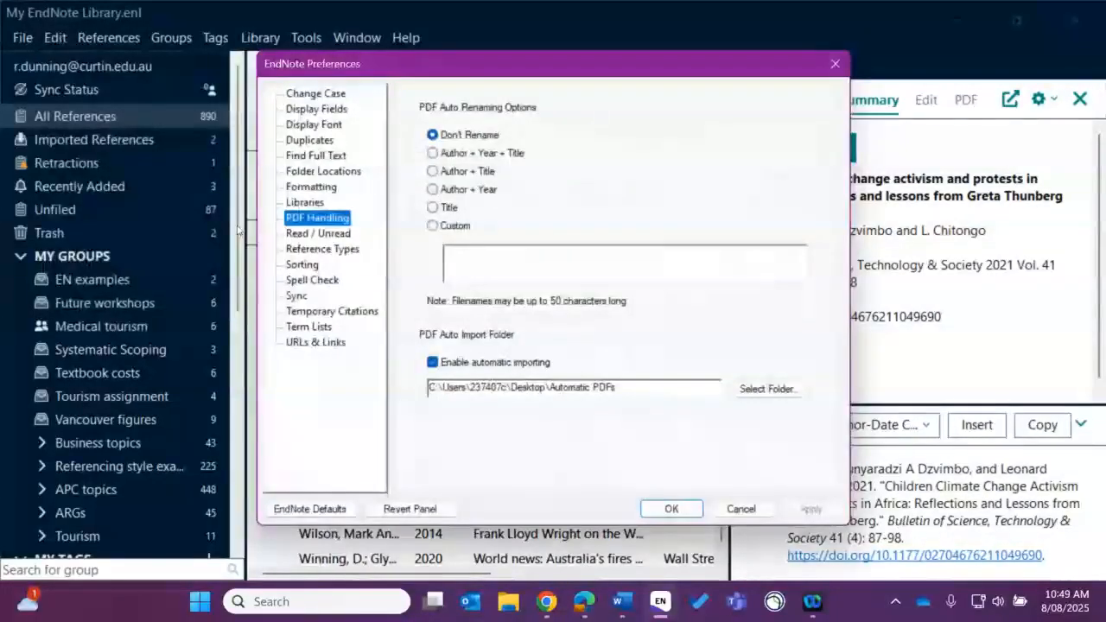
click(329, 108)
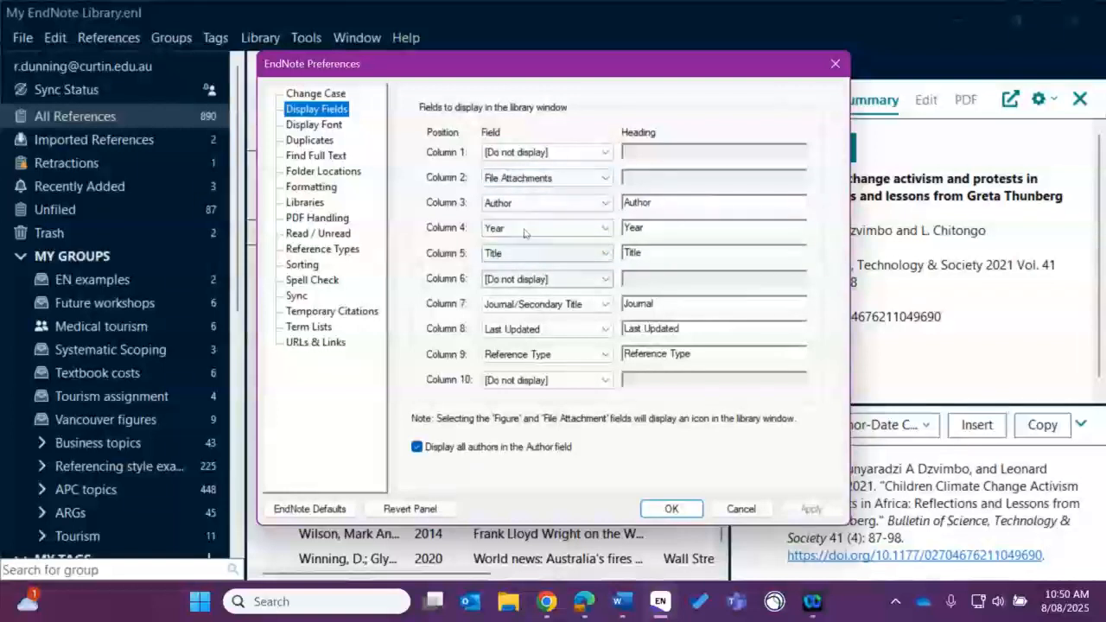
click(608, 152)
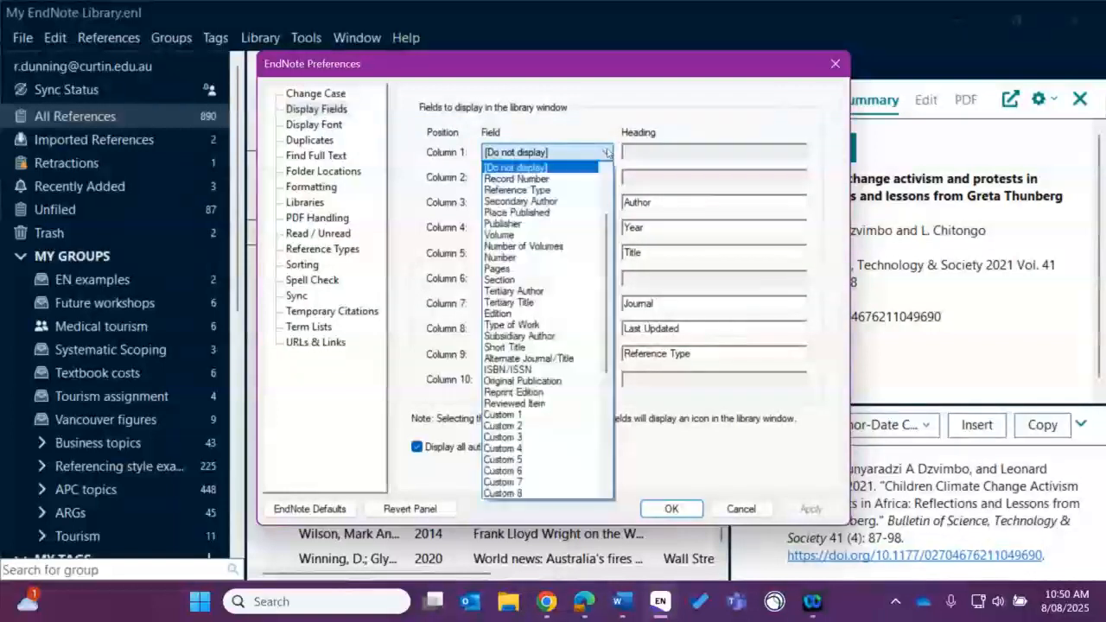
click(544, 179)
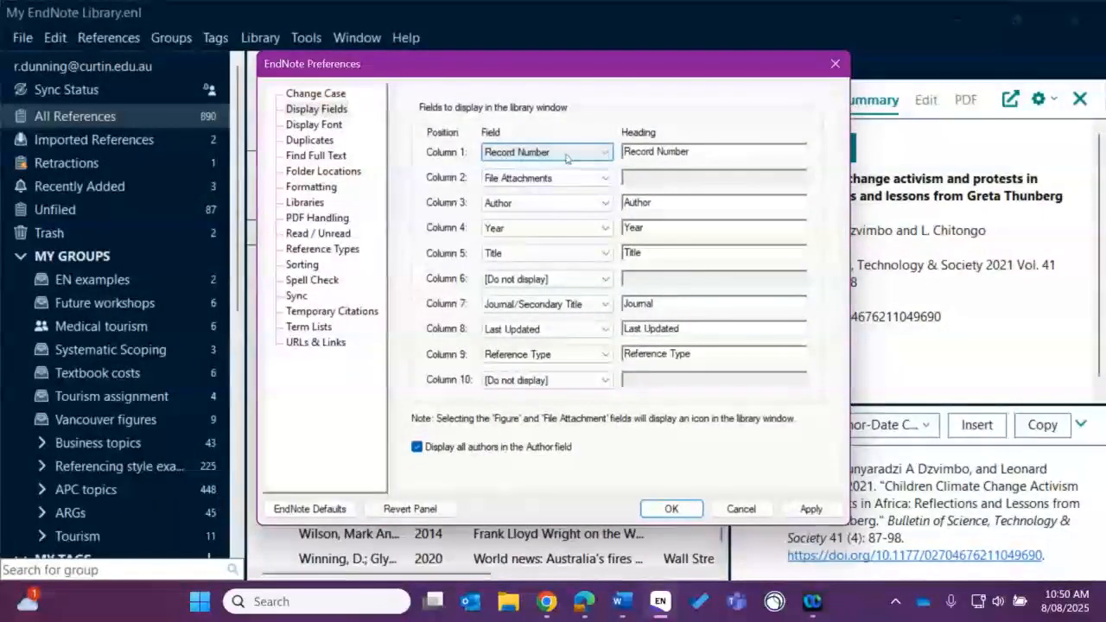
Step: Set Column 2 to [Do not display], save the display preferences, and select the "Alternate reality games as learning environments" reference
click(609, 179)
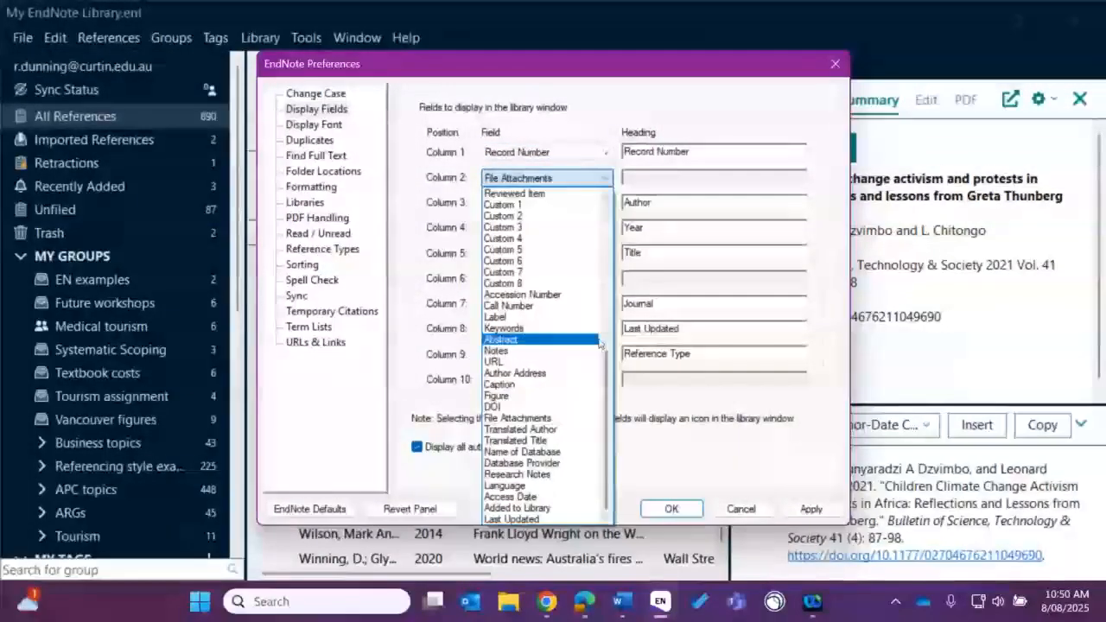
drag(611, 394, 612, 204)
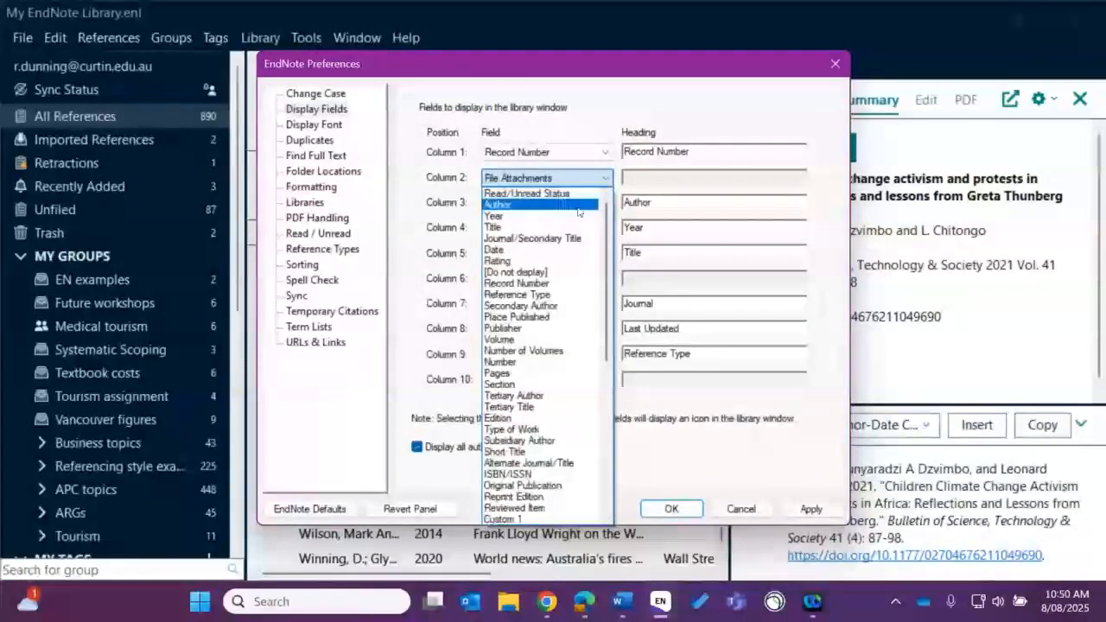
click(543, 273)
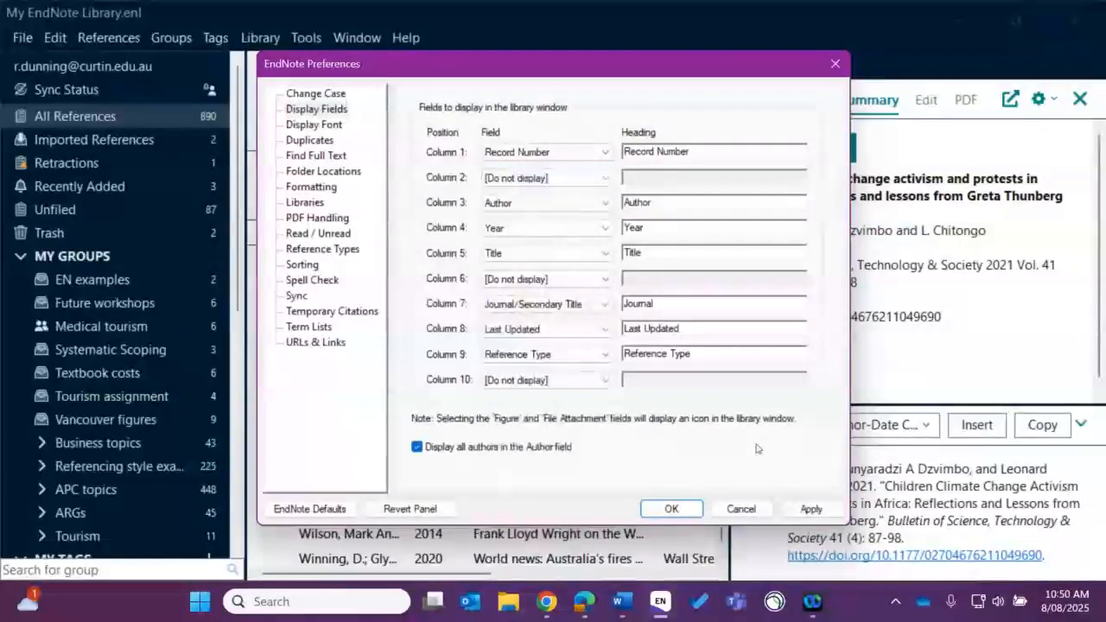
click(799, 508)
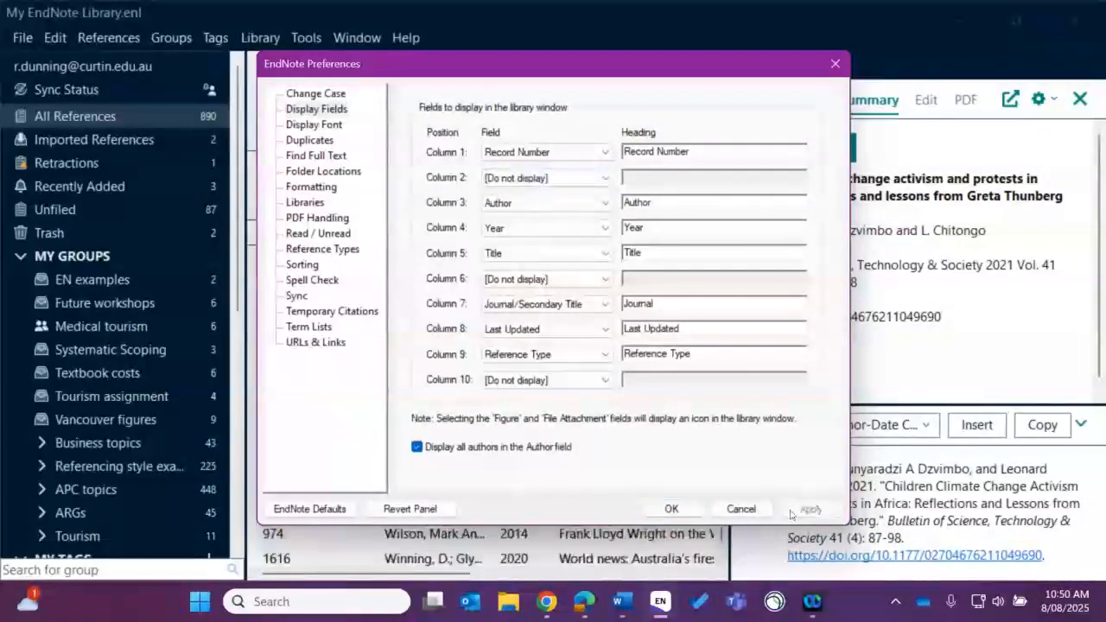
click(662, 509)
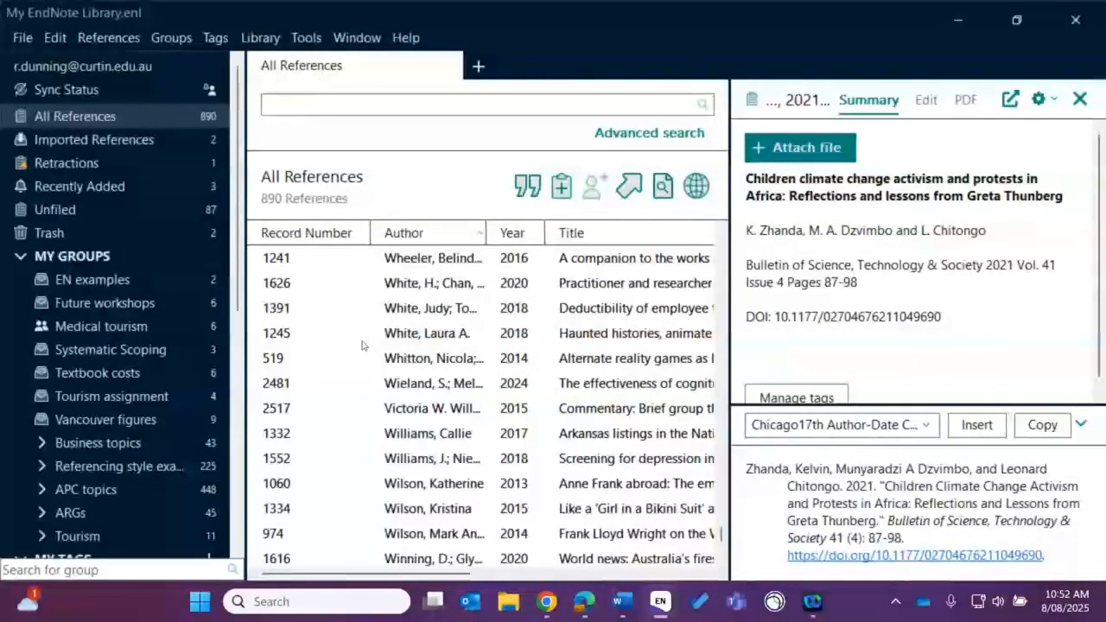
click(635, 358)
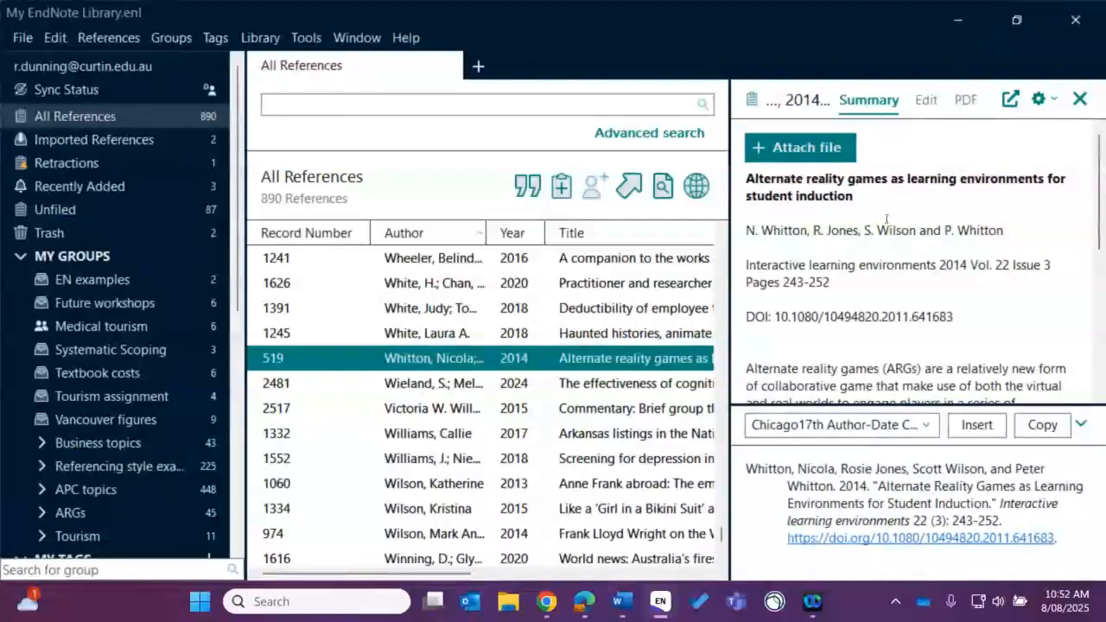
Step: Open the selected reference for editing and examine its fields from the reference type through to keywords, abstract, notes and file attachments
click(936, 100)
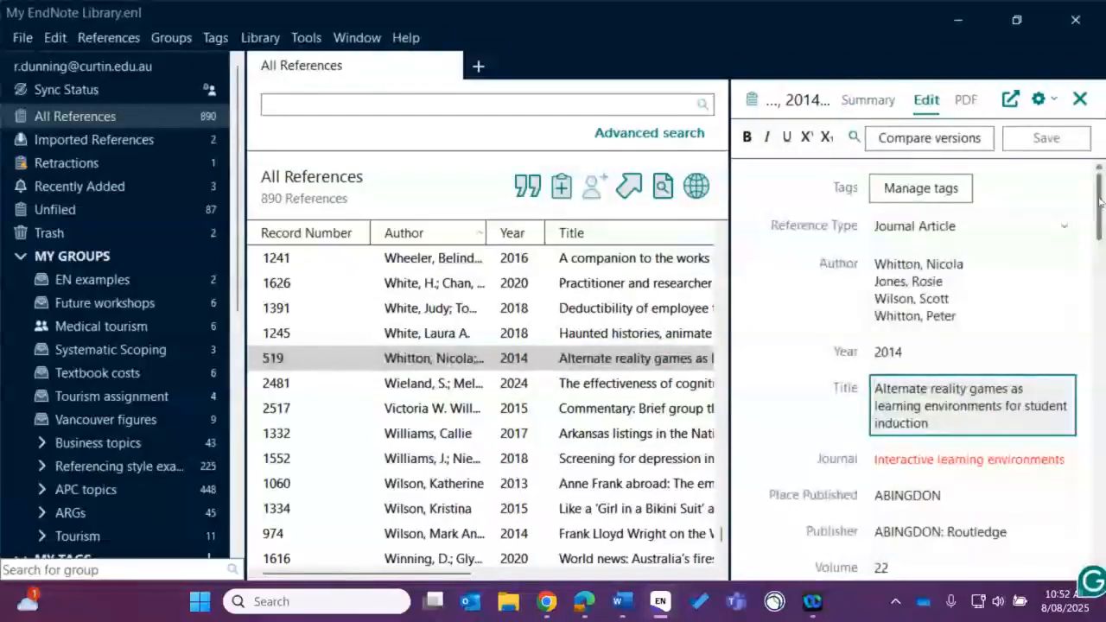
scroll(1098, 227, down, 3)
scroll(1100, 230, down, 7)
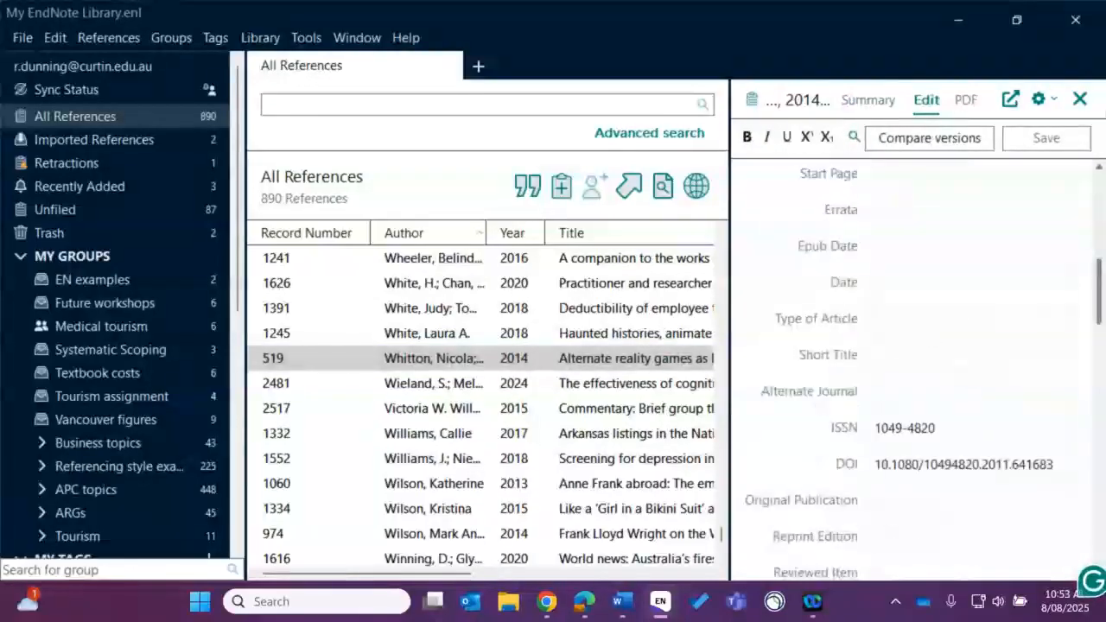
scroll(1098, 285, down, 3)
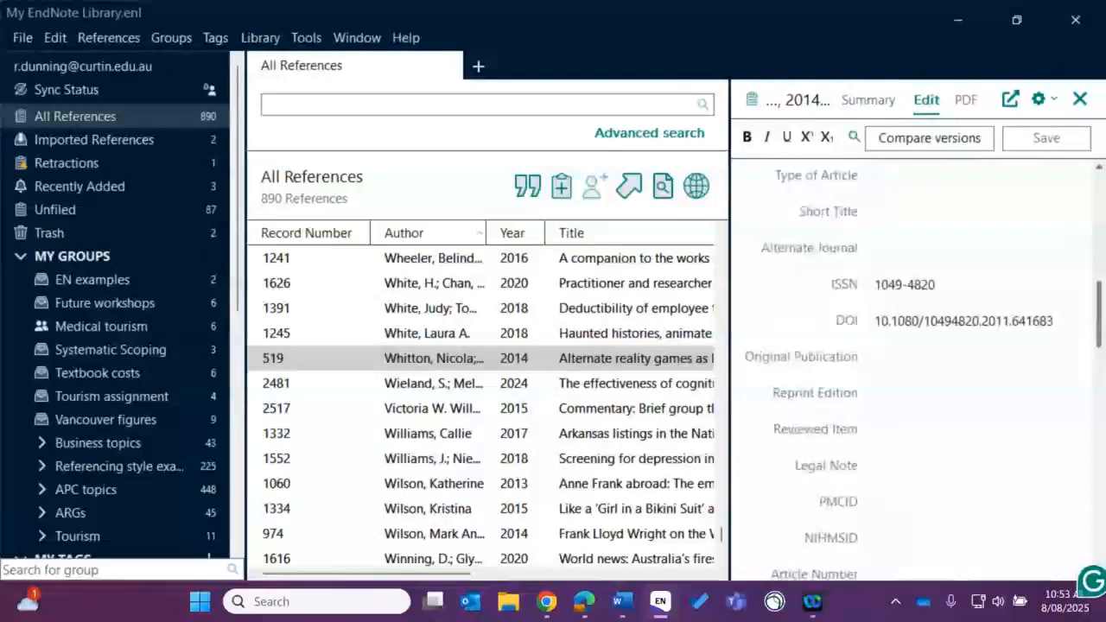
scroll(1103, 287, up, 15)
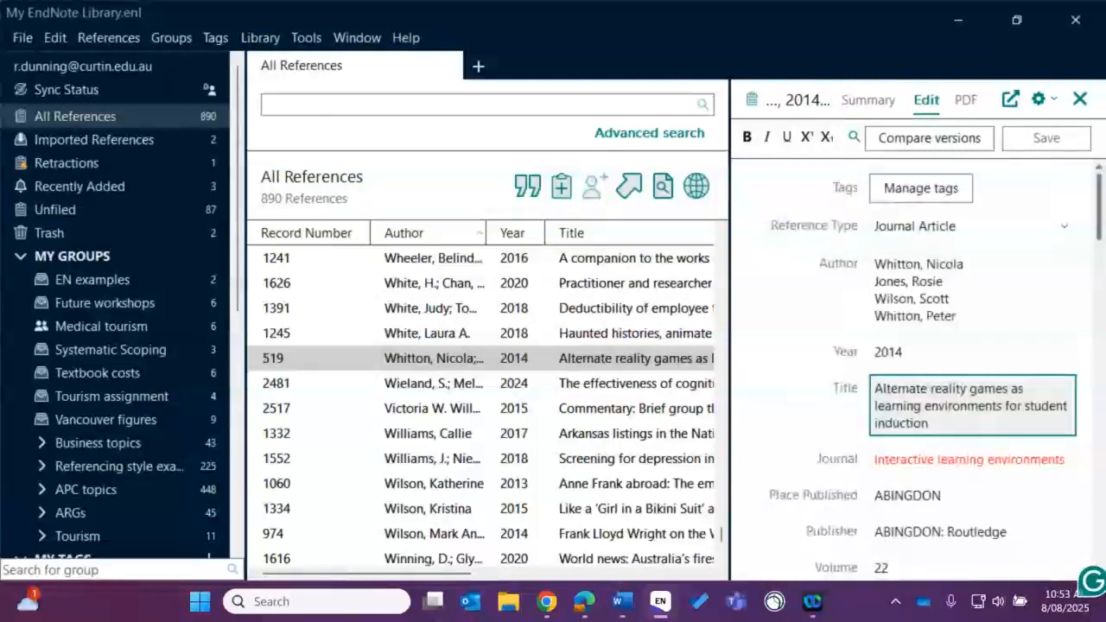
scroll(1102, 514, down, 8)
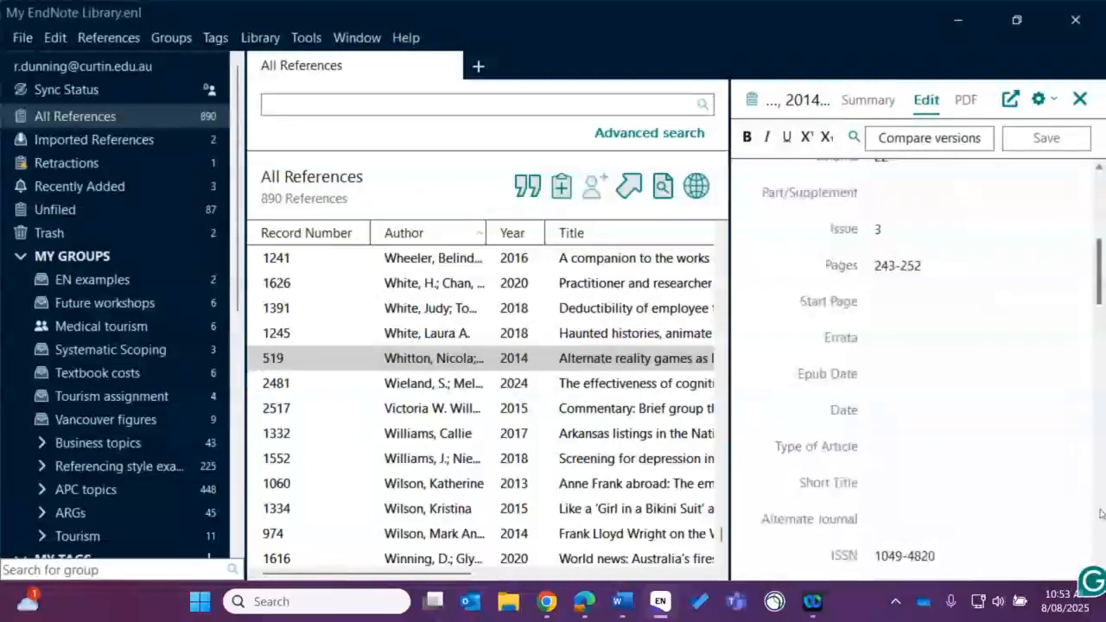
scroll(1101, 514, down, 8)
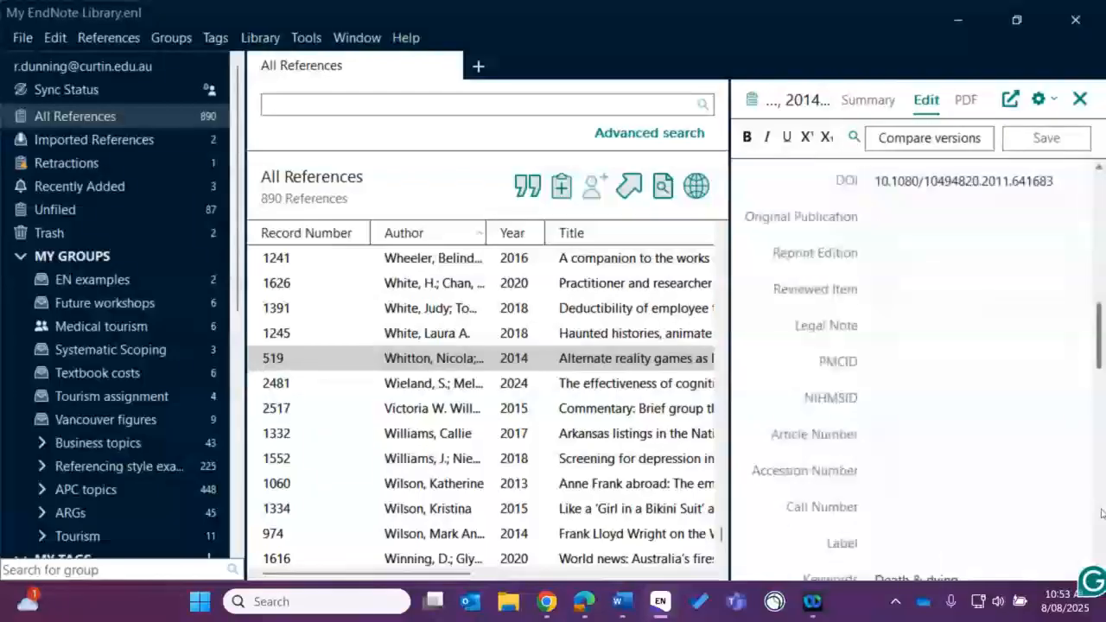
scroll(1101, 513, down, 8)
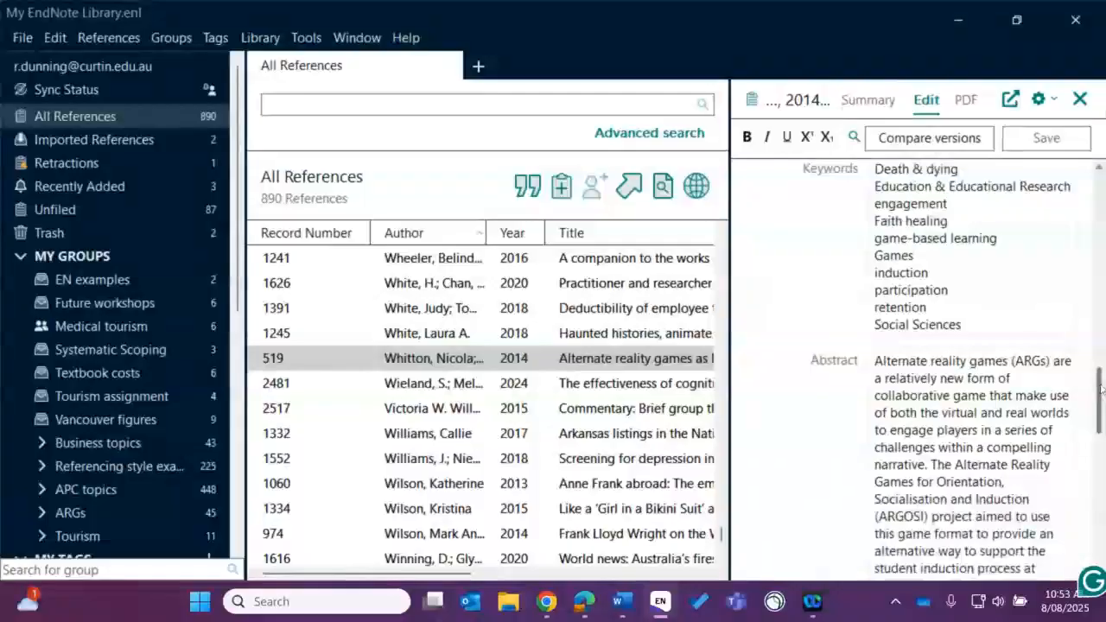
drag(1102, 391, 1099, 491)
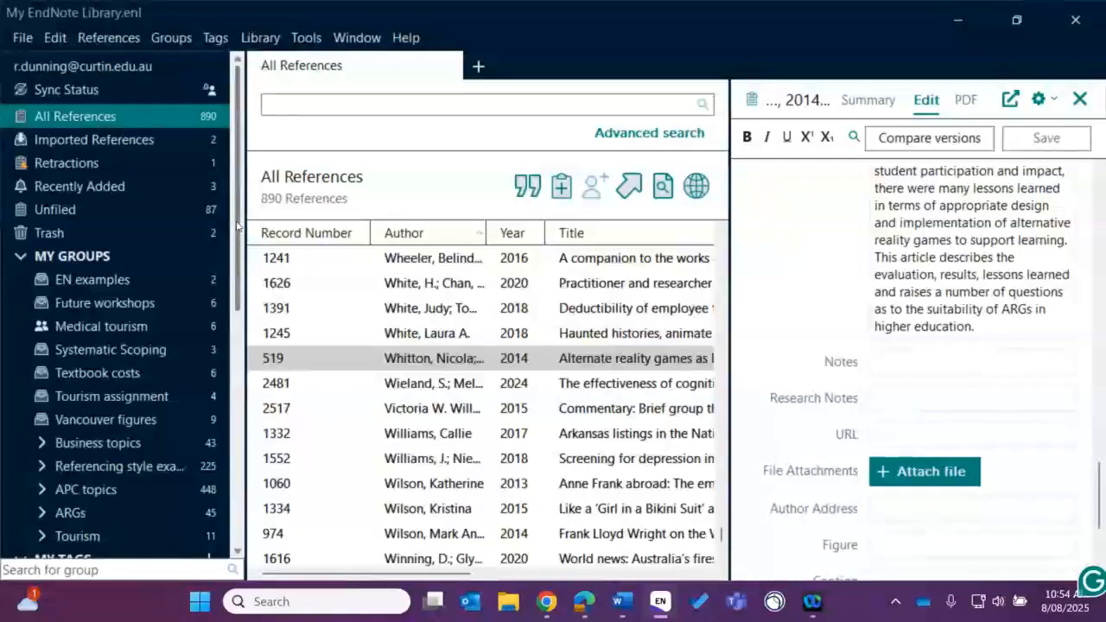
Step: Create a red tag named Tourist under My Tags
drag(238, 226, 240, 355)
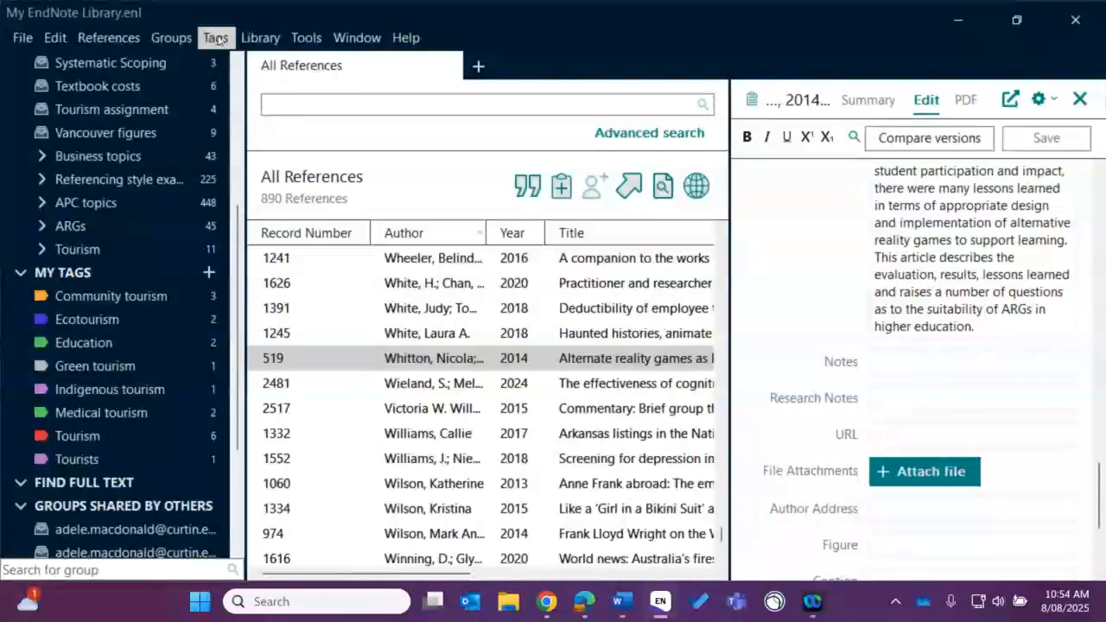
click(217, 40)
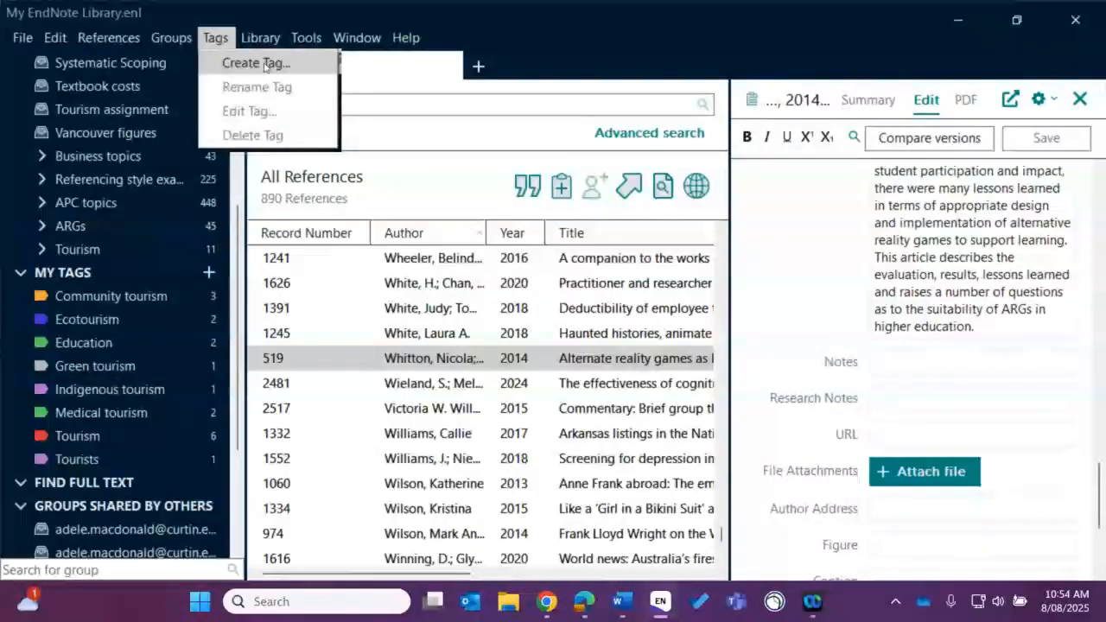
click(264, 66)
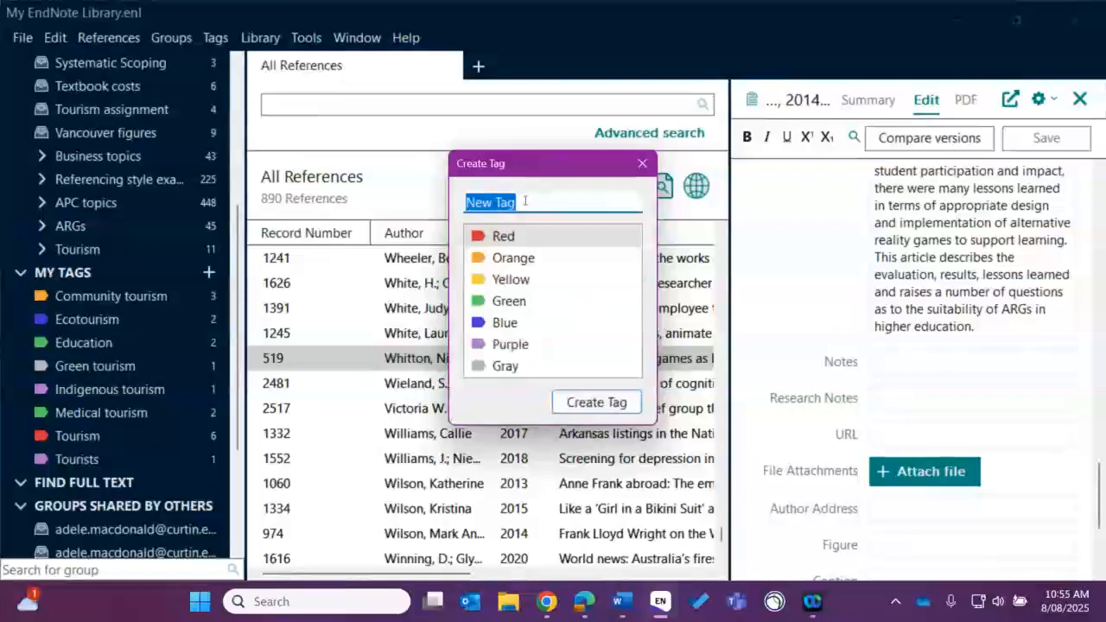
text(Tourist)
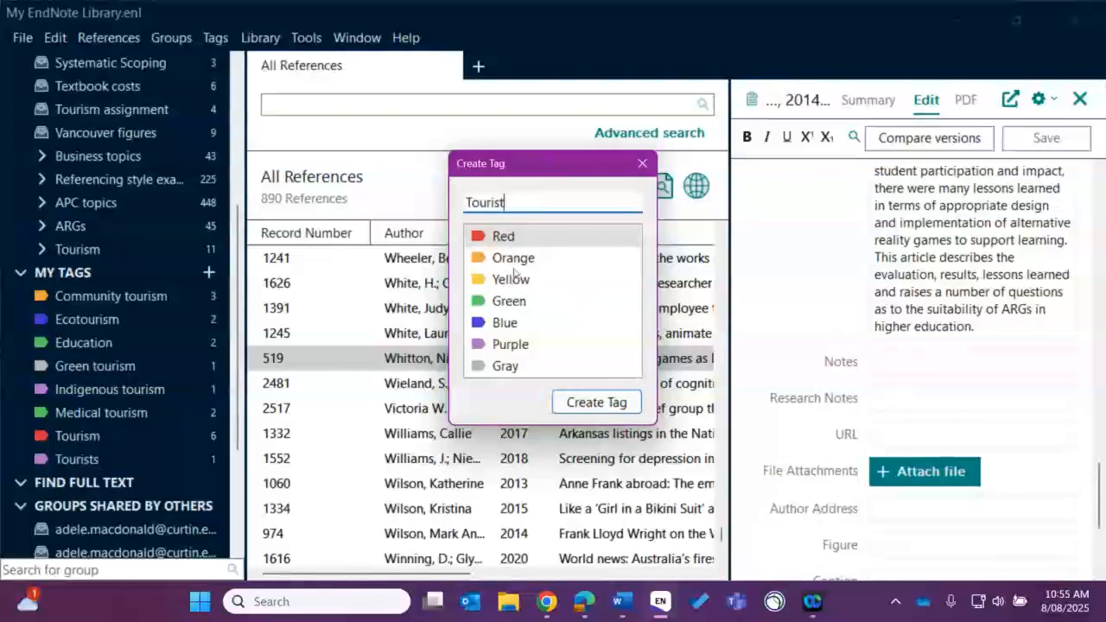
click(587, 406)
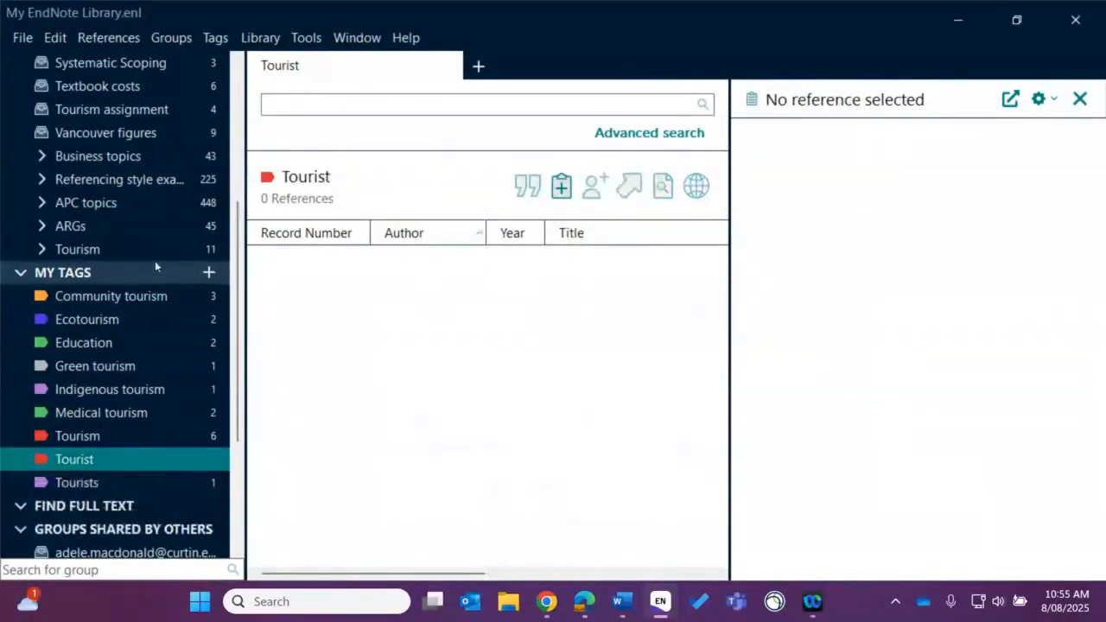
Step: Show all references, select the 2014 article on speech-language pathologists' contribution to assessing decision-making capacity in aphasia, and enlarge its summary area
scroll(155, 261, up, 1)
scroll(160, 227, up, 2)
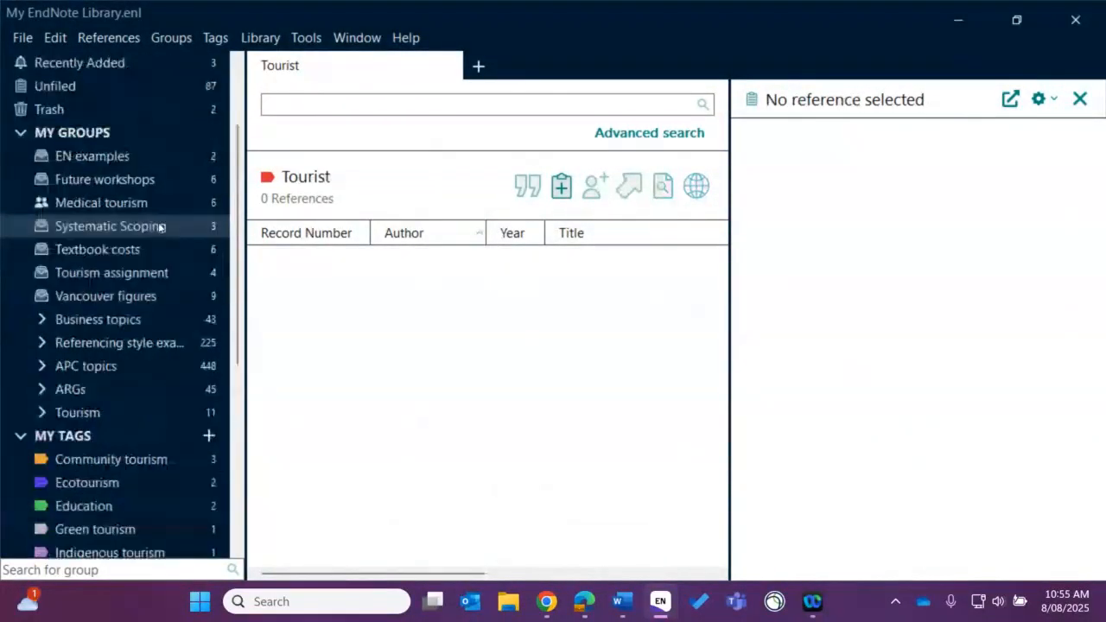
scroll(160, 226, up, 2)
click(107, 118)
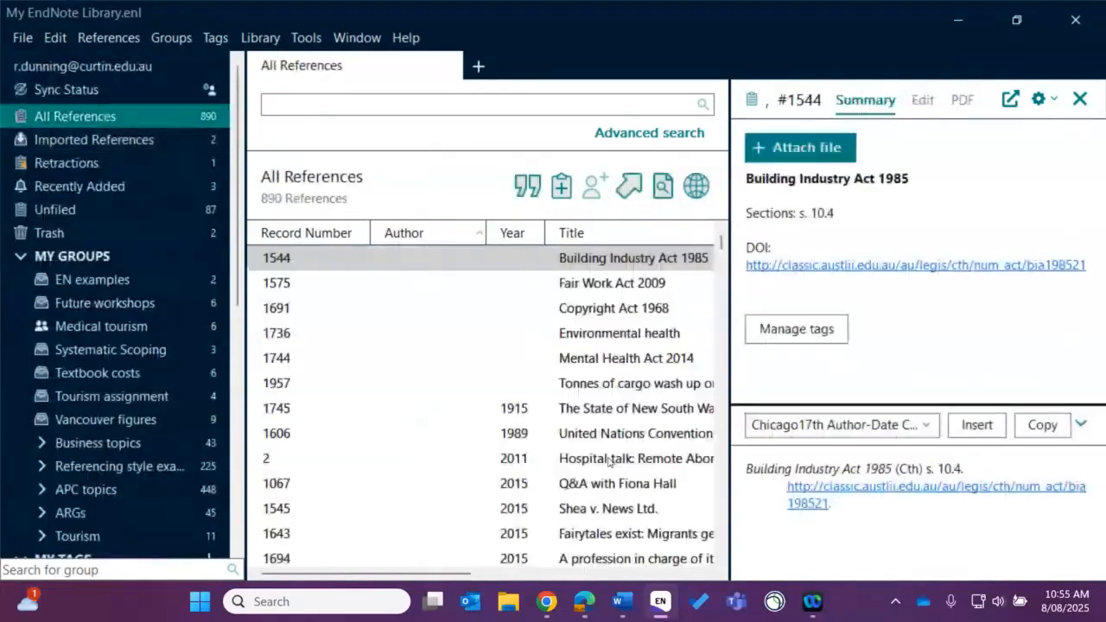
scroll(608, 461, down, 5)
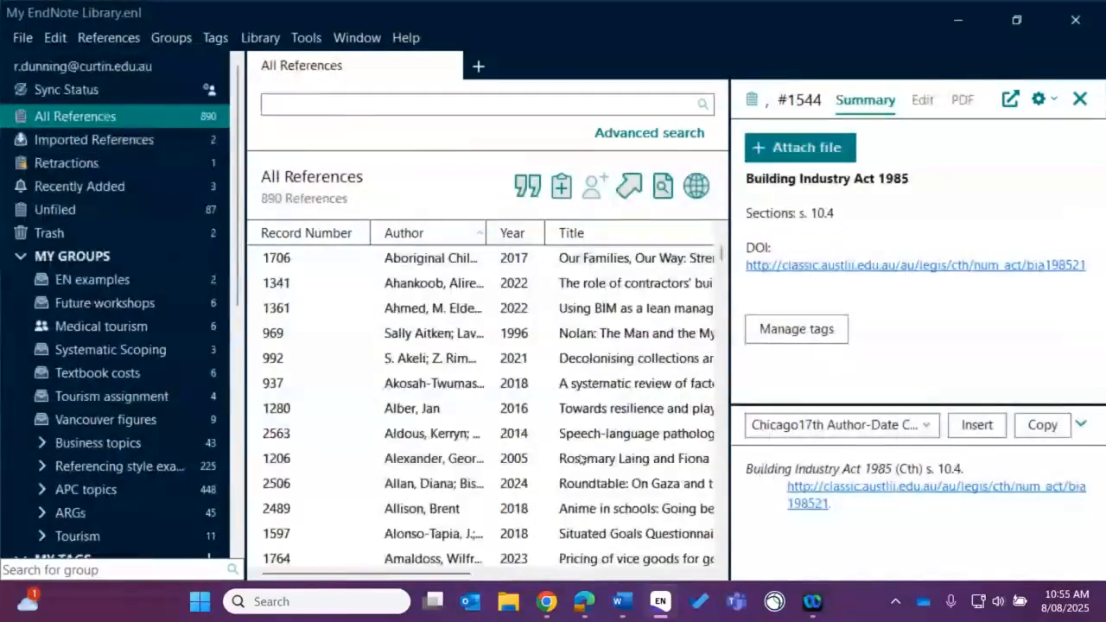
click(578, 435)
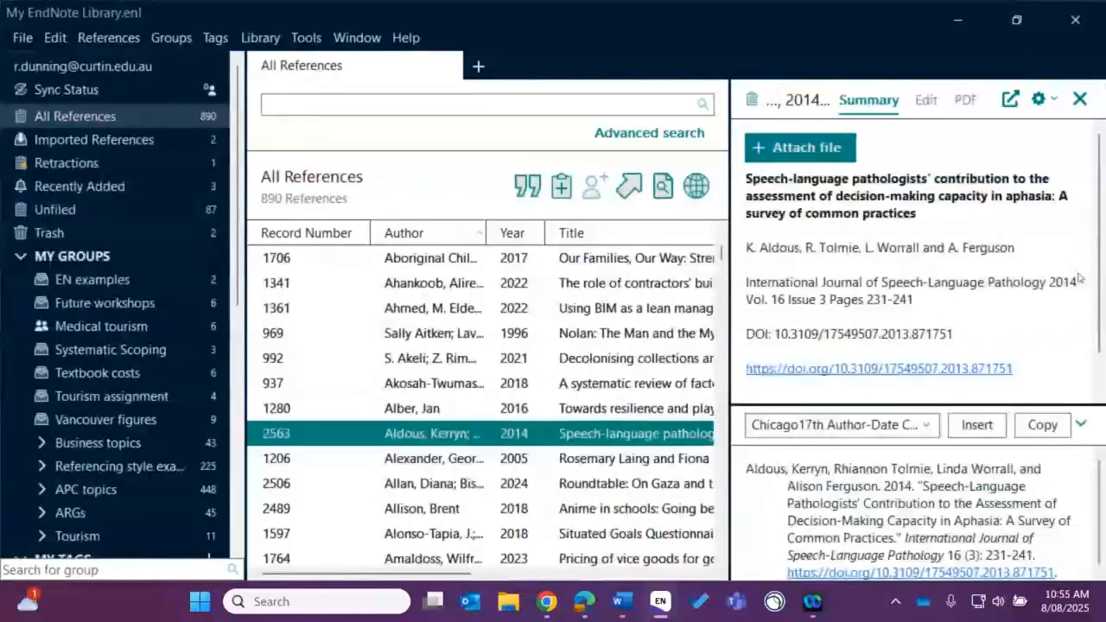
click(1002, 170)
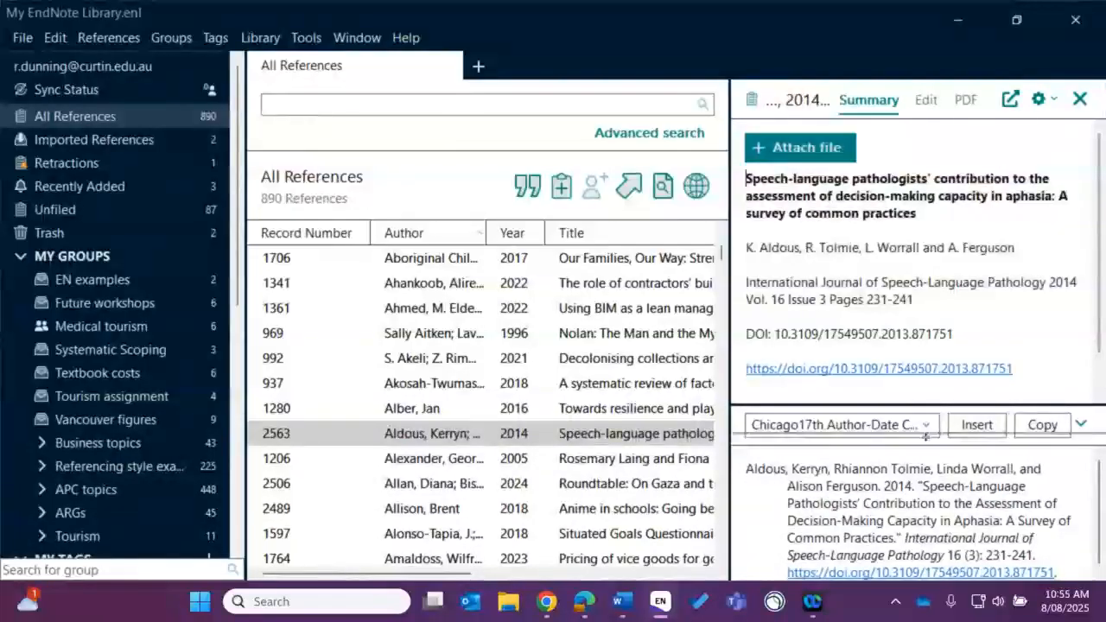
drag(926, 437, 926, 521)
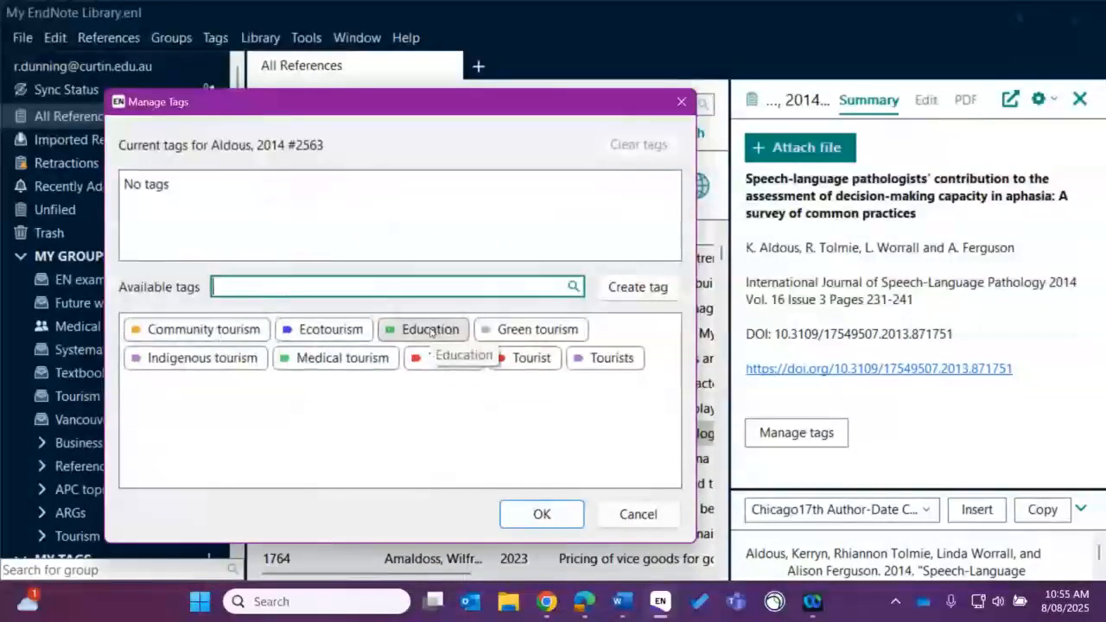
Step: Assign the Tourism and Education tags to the selected speech-language pathologists reference
click(450, 358)
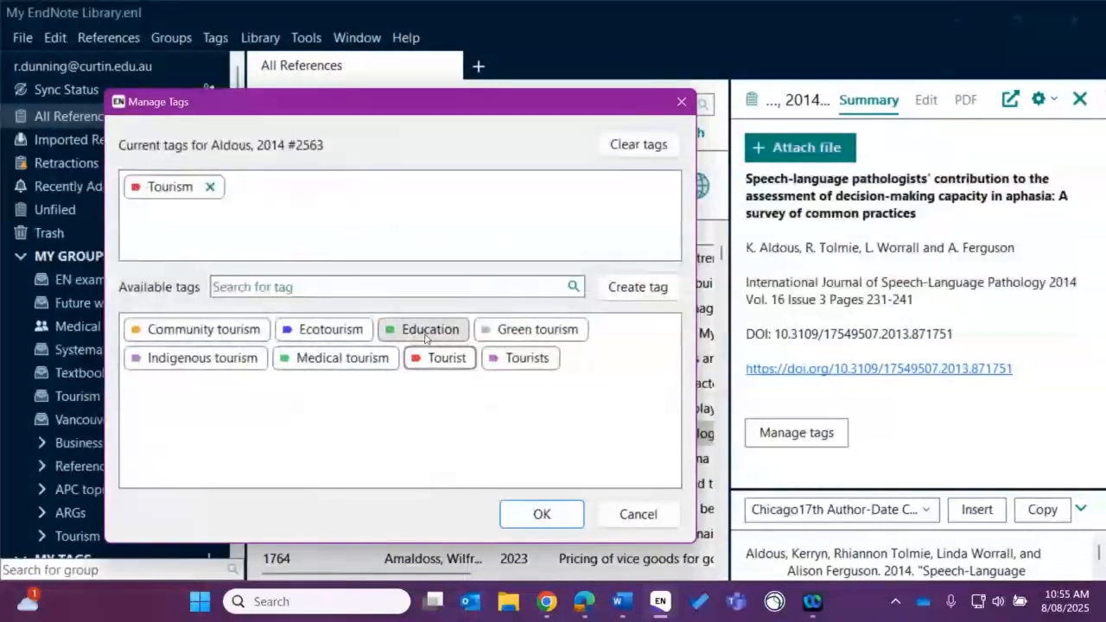
click(426, 333)
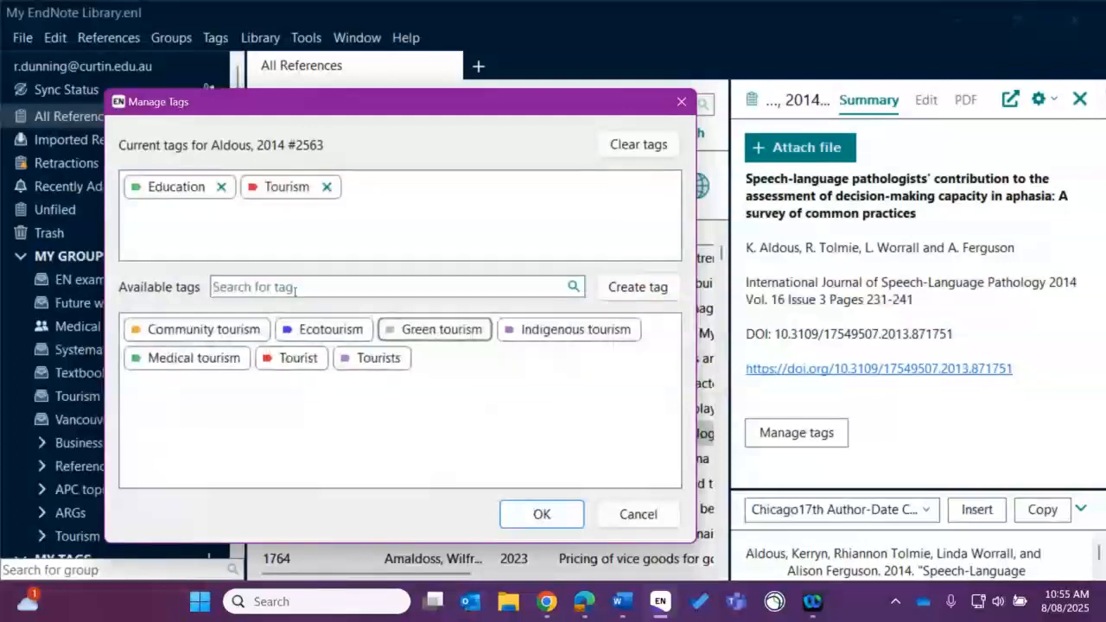
click(256, 286)
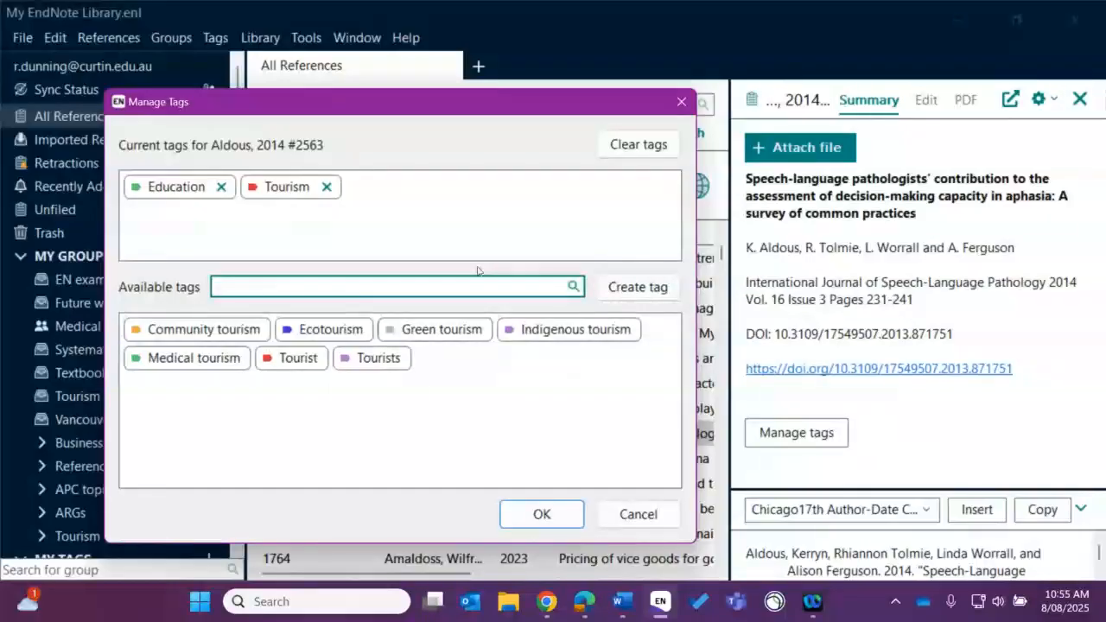
click(543, 515)
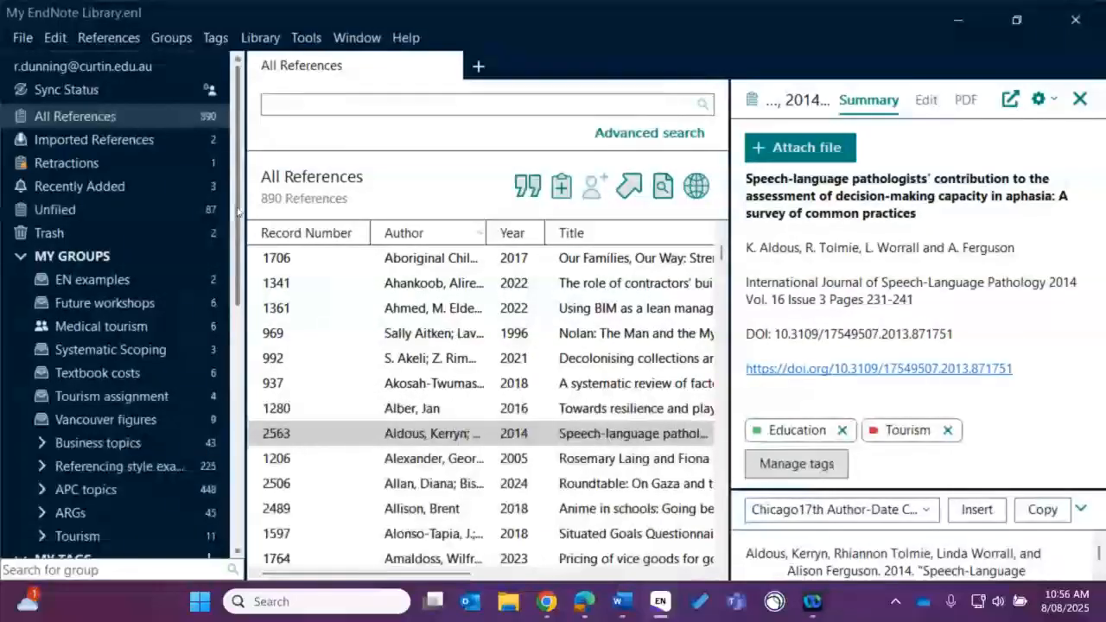
Step: List the references tagged Community tourism and bring their coloured tag markers into view
drag(234, 213, 75, 166)
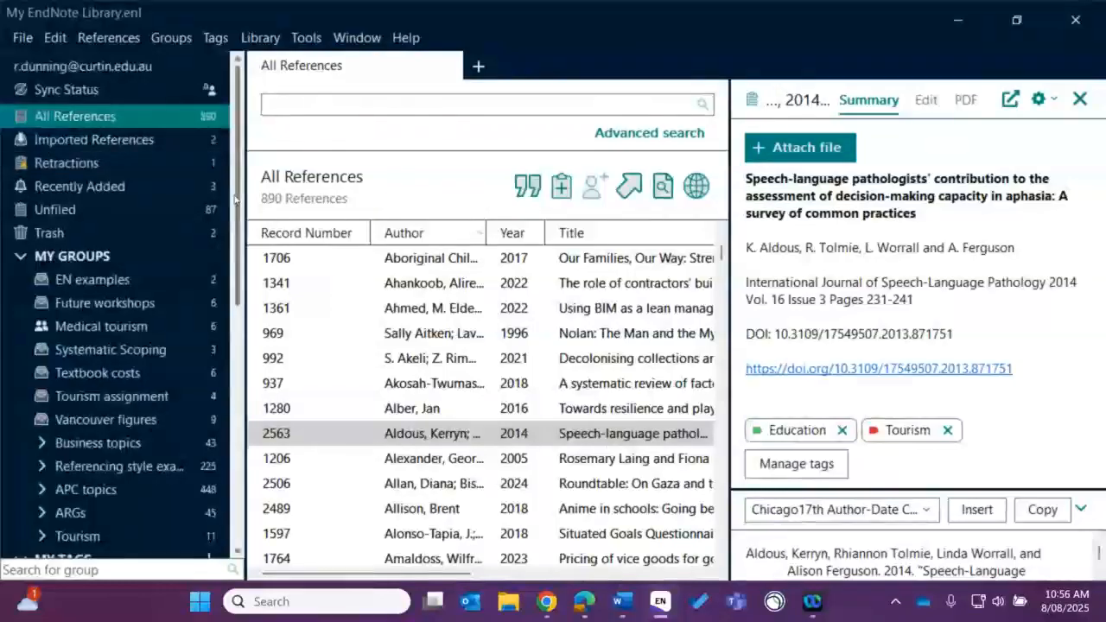
drag(235, 199, 242, 273)
scroll(101, 246, down, 3)
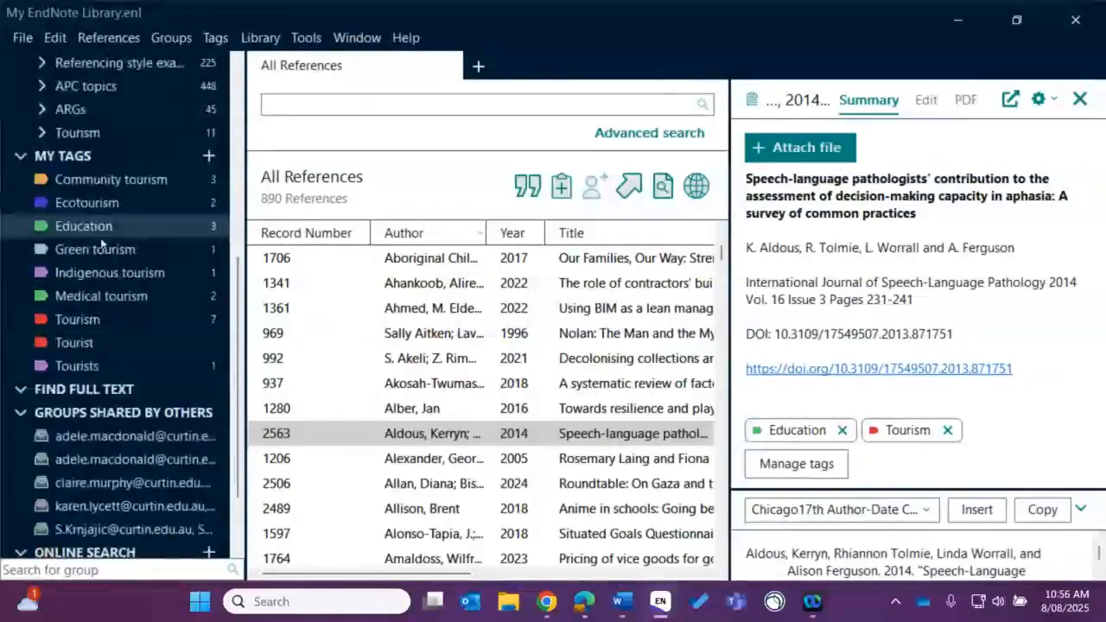
click(104, 179)
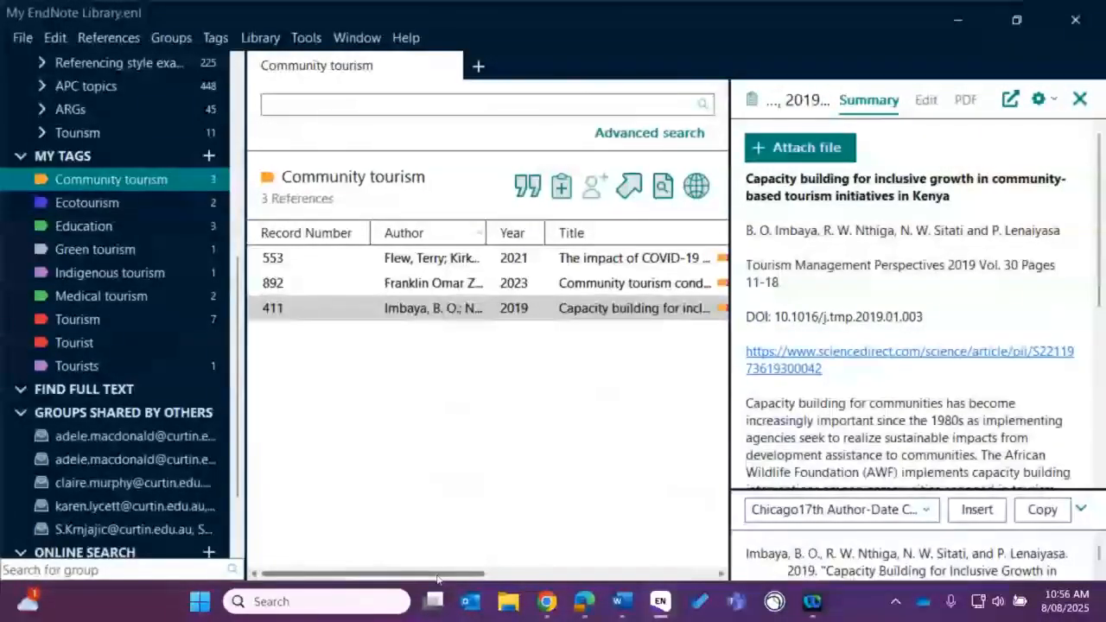
drag(430, 576, 510, 576)
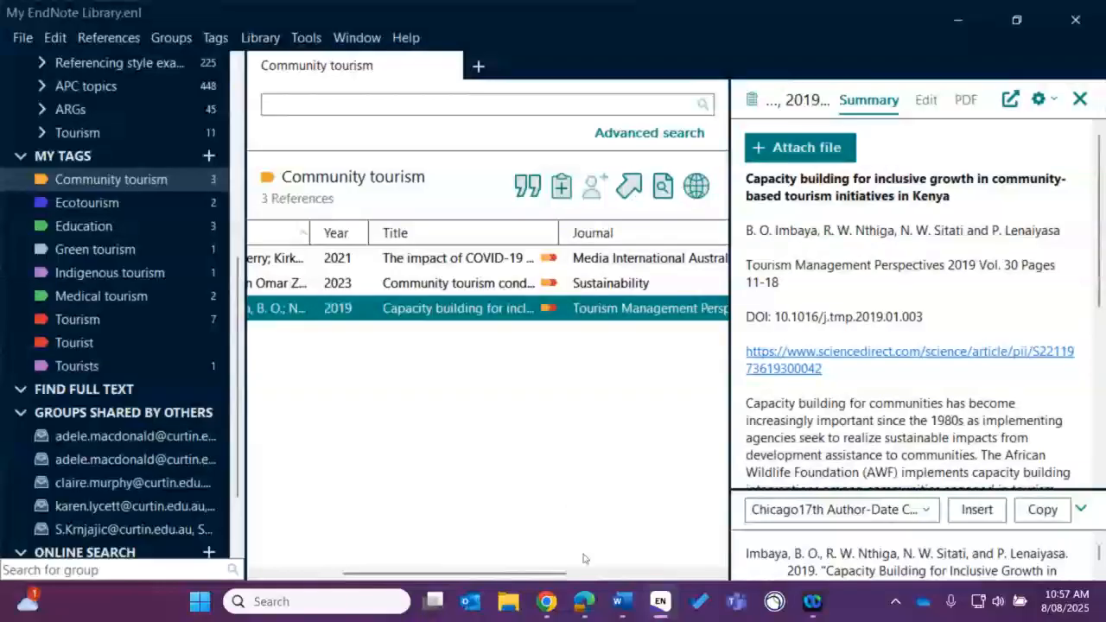
Step: Switch to the Chapter One document in Word and convert its EndNote citations to unformatted citations, reviewing the text
click(622, 603)
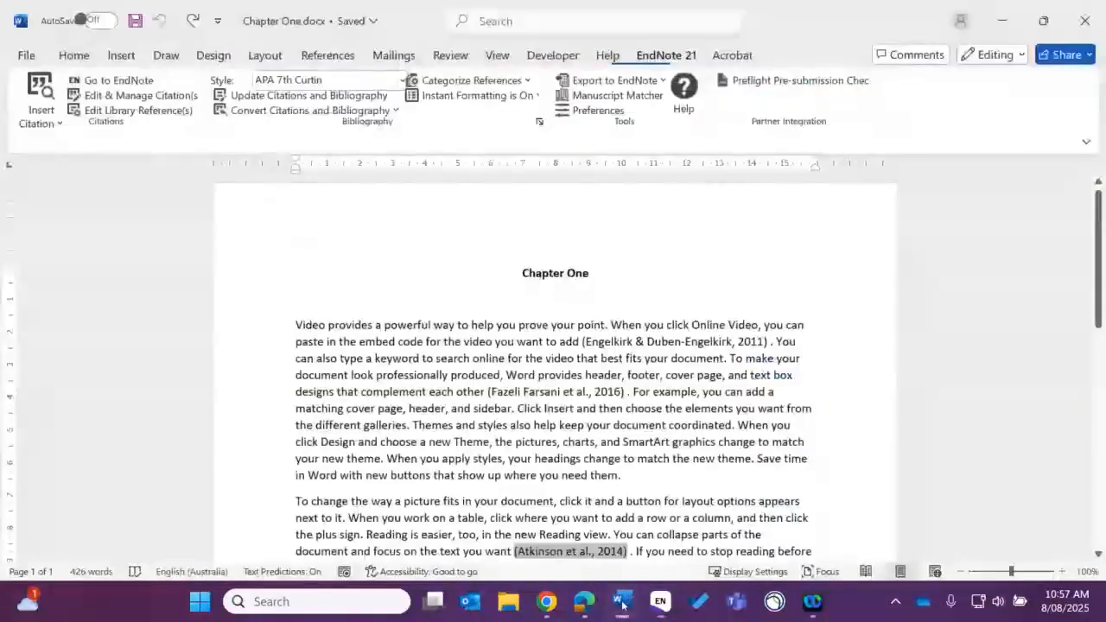
click(636, 343)
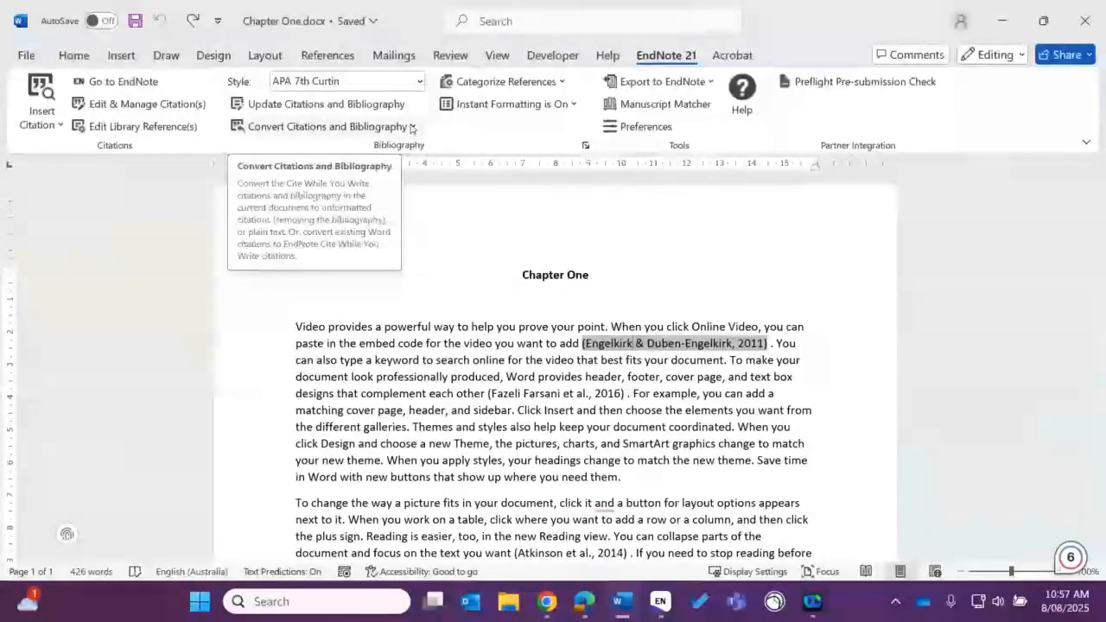
click(339, 128)
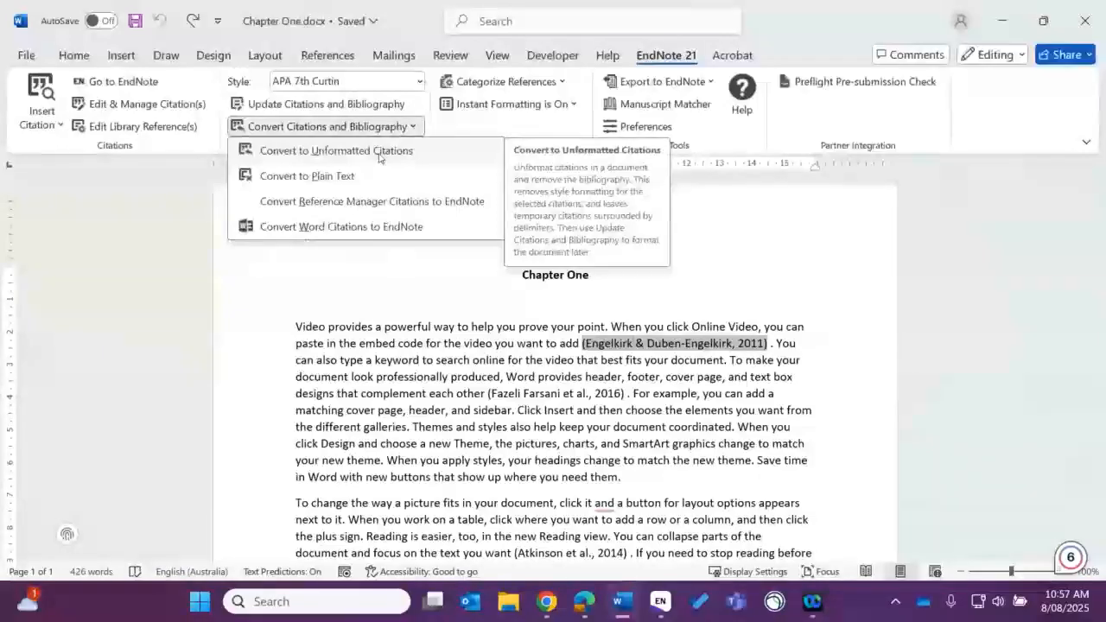
click(308, 151)
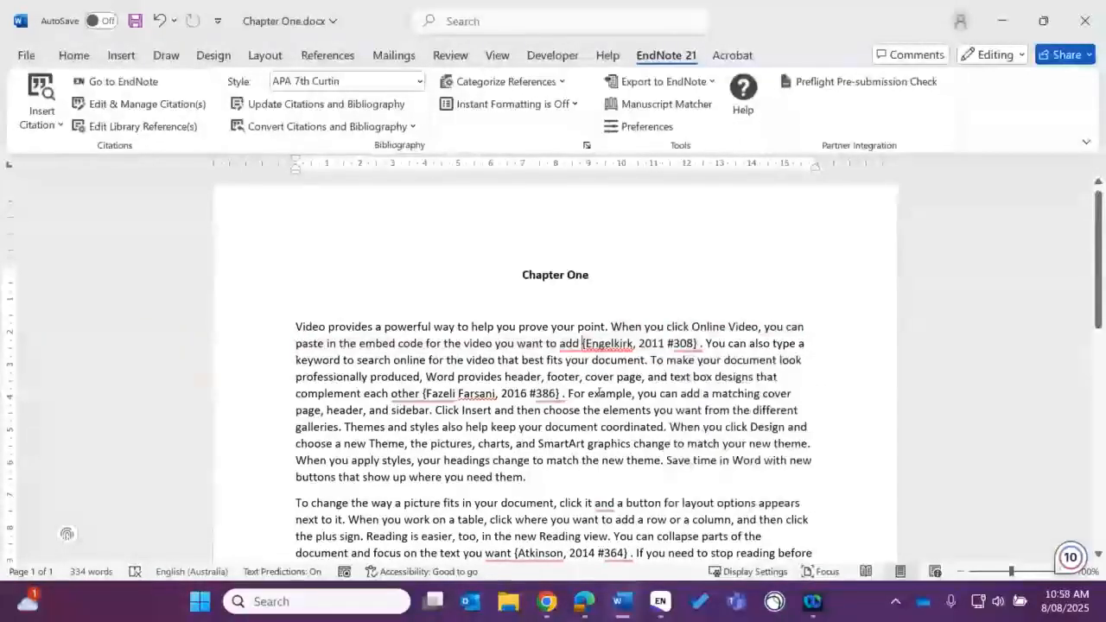
scroll(601, 395, down, 1)
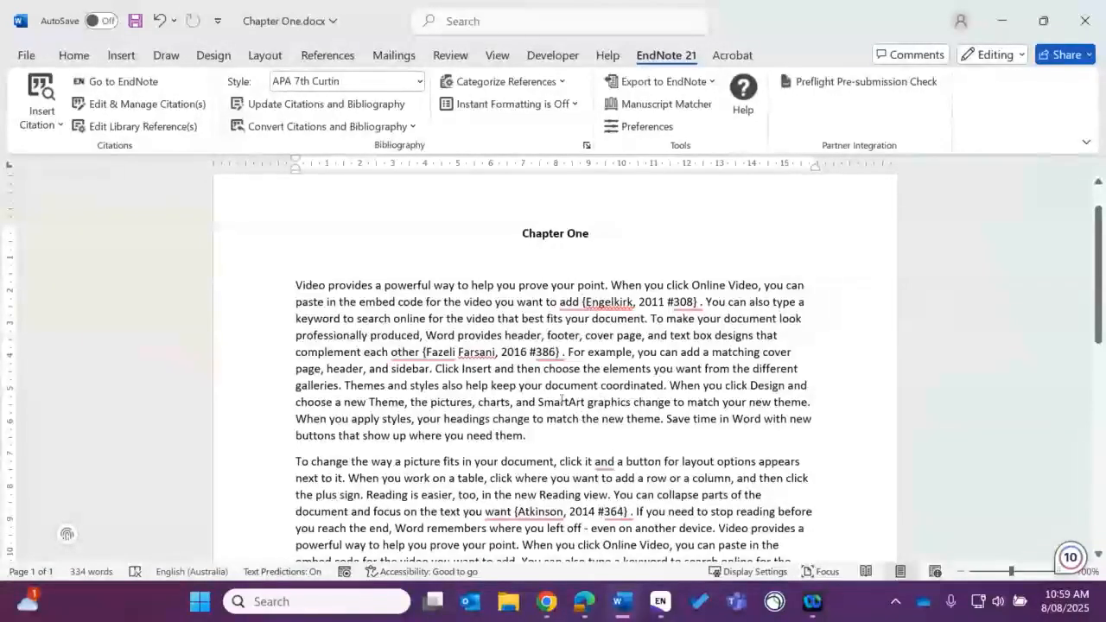
mouse_move(538, 352)
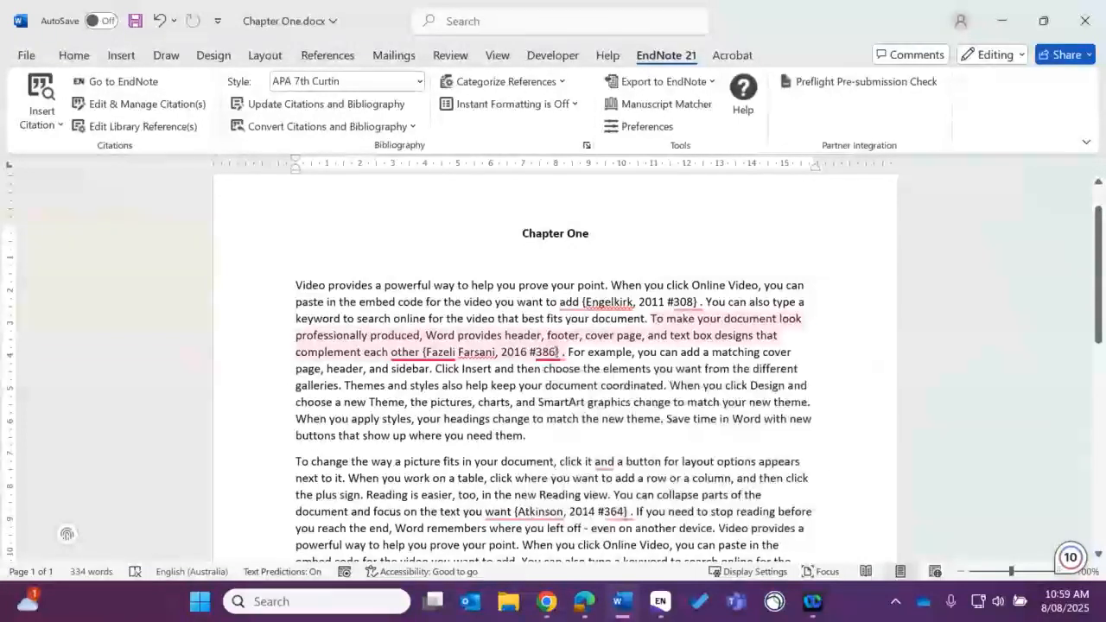
mouse_move(697, 301)
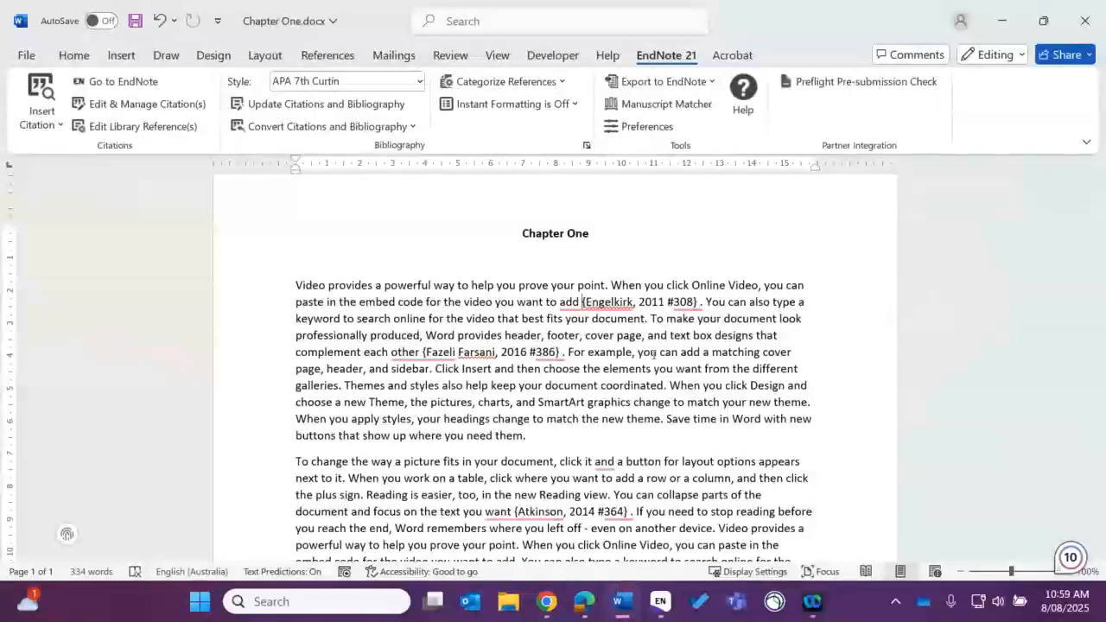
scroll(653, 354, down, 3)
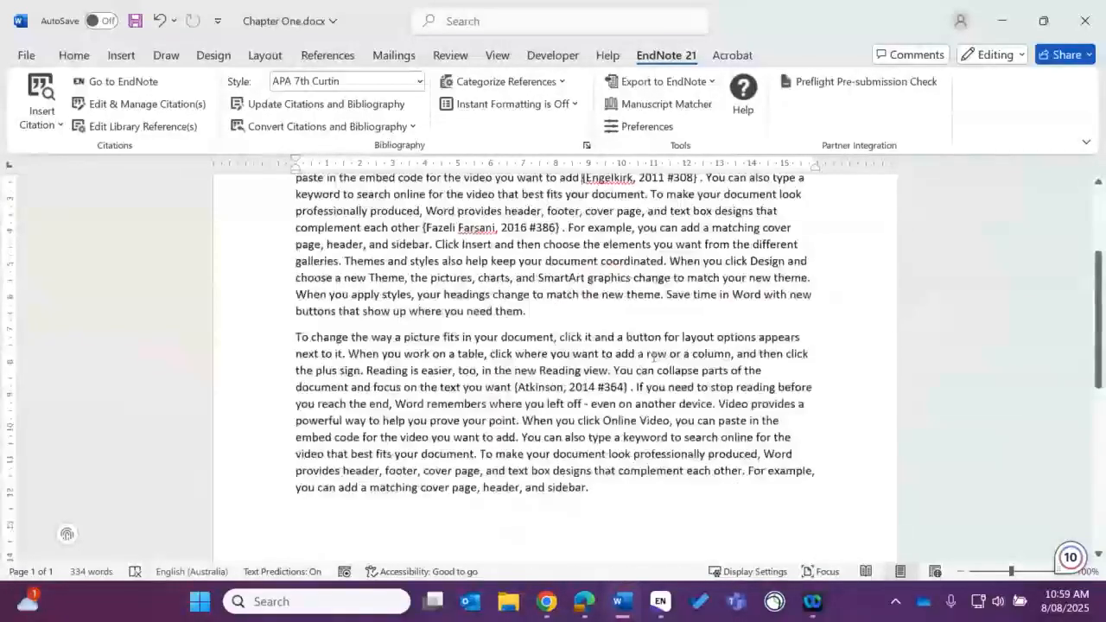
Step: Examine the unformatted citations in curly brackets throughout both paragraphs of the Chapter One document
scroll(654, 354, down, 3)
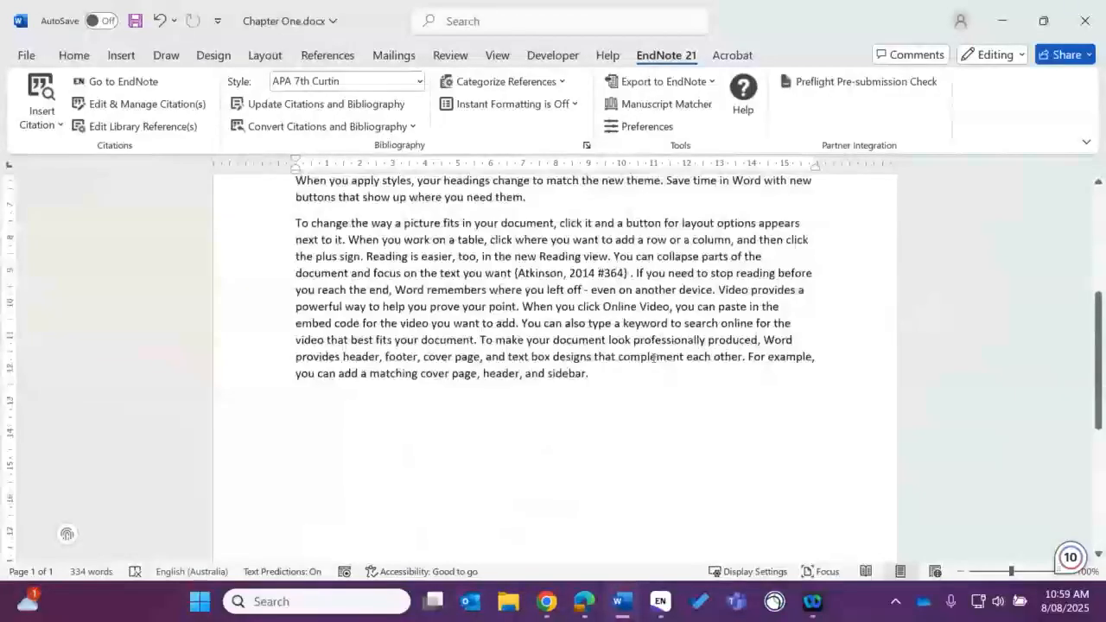
scroll(654, 357, down, 3)
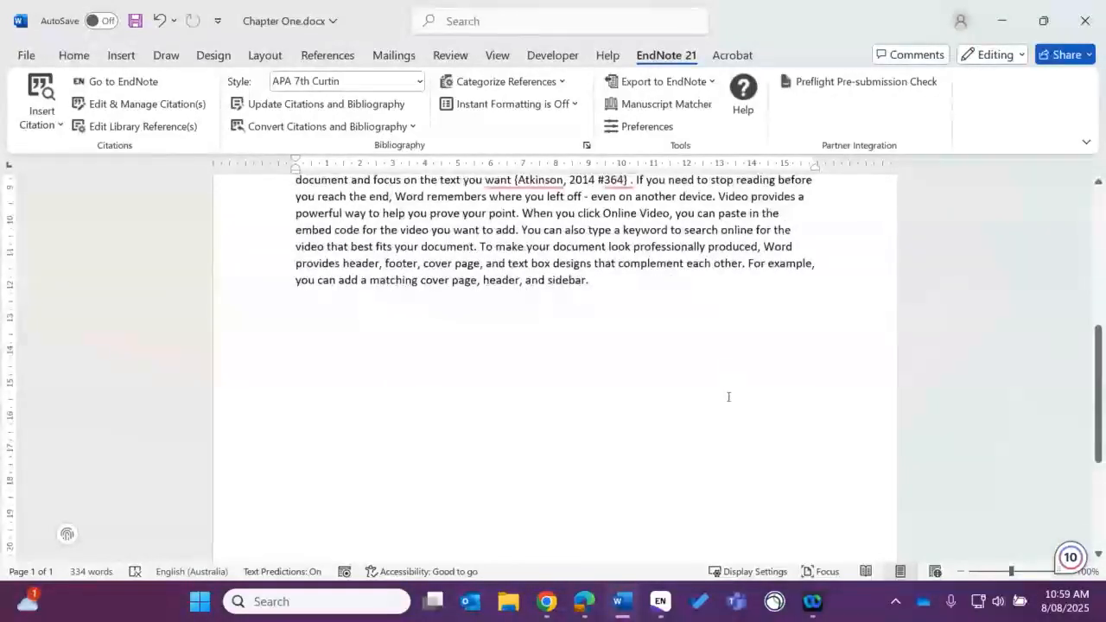
scroll(728, 396, up, 4)
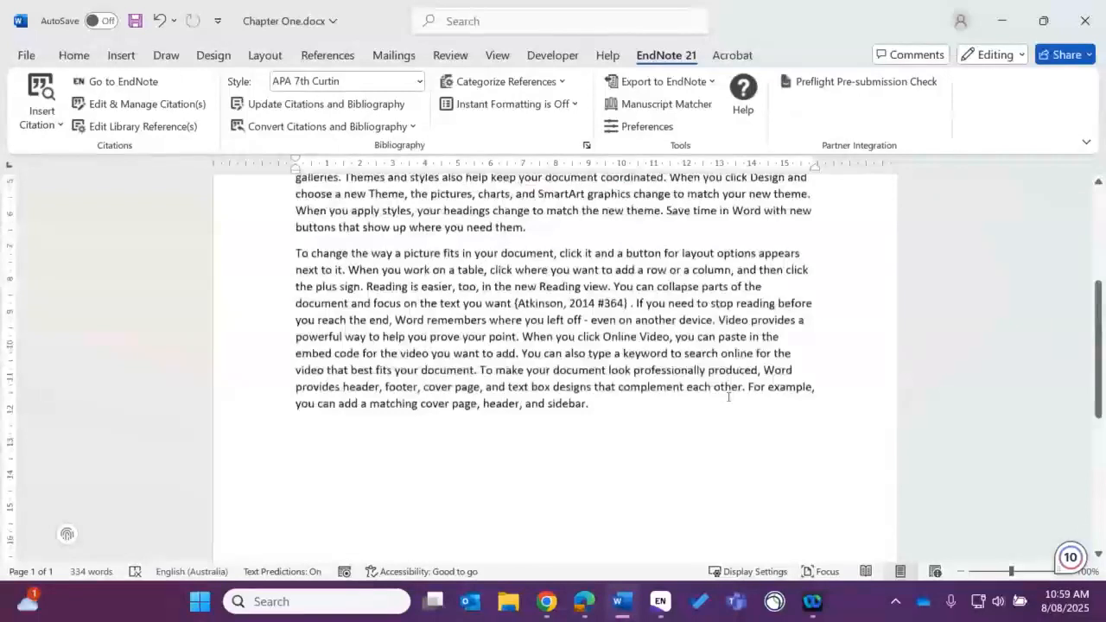
scroll(729, 397, up, 2)
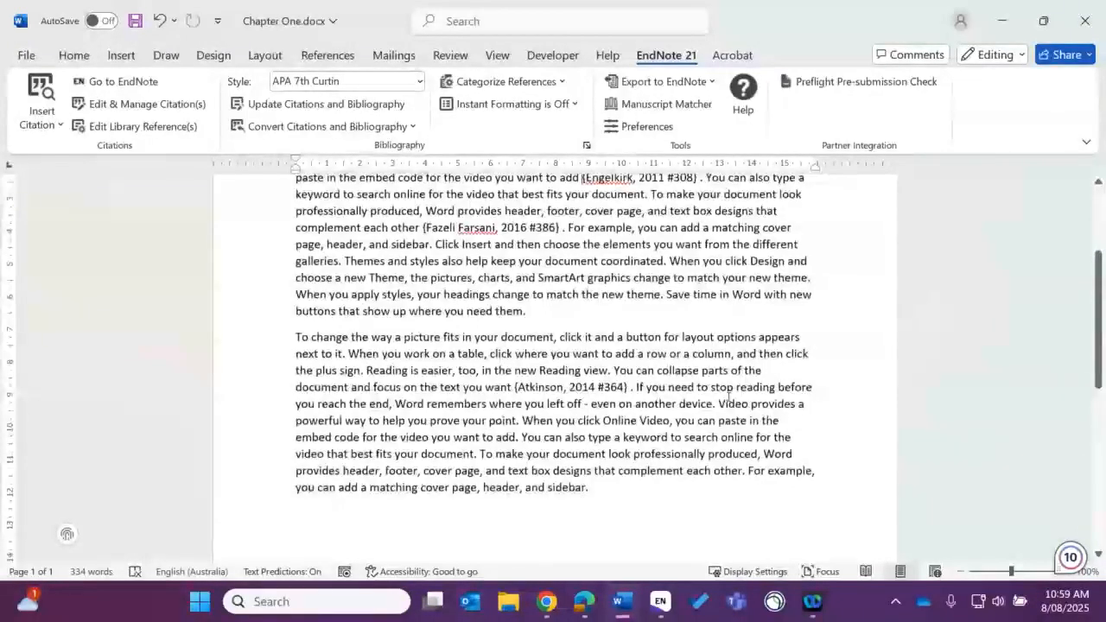
scroll(729, 397, up, 4)
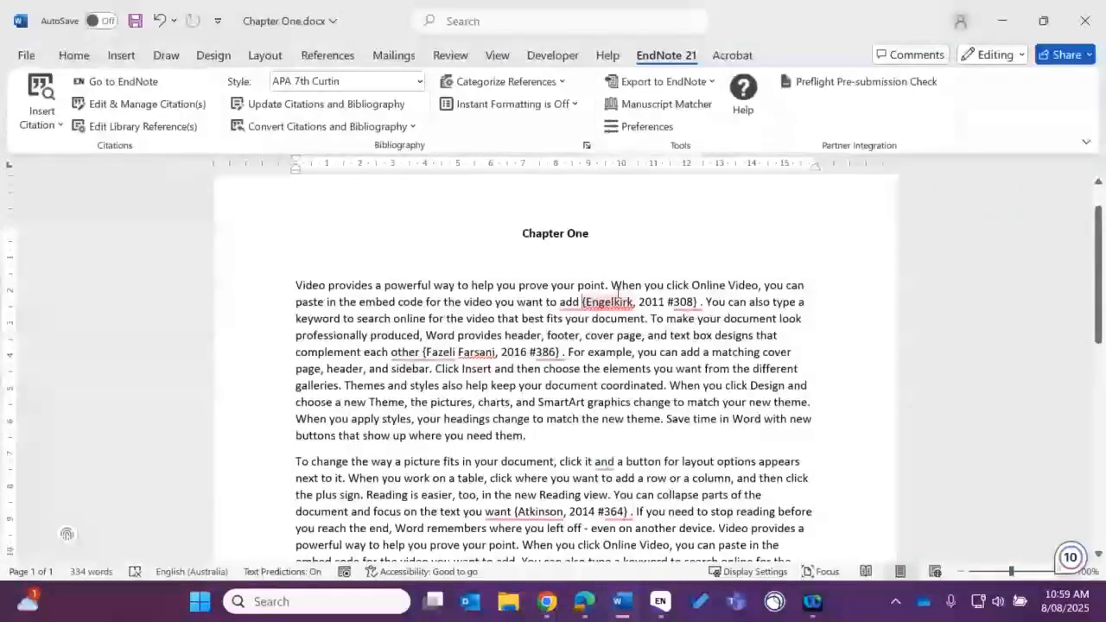
mouse_move(615, 302)
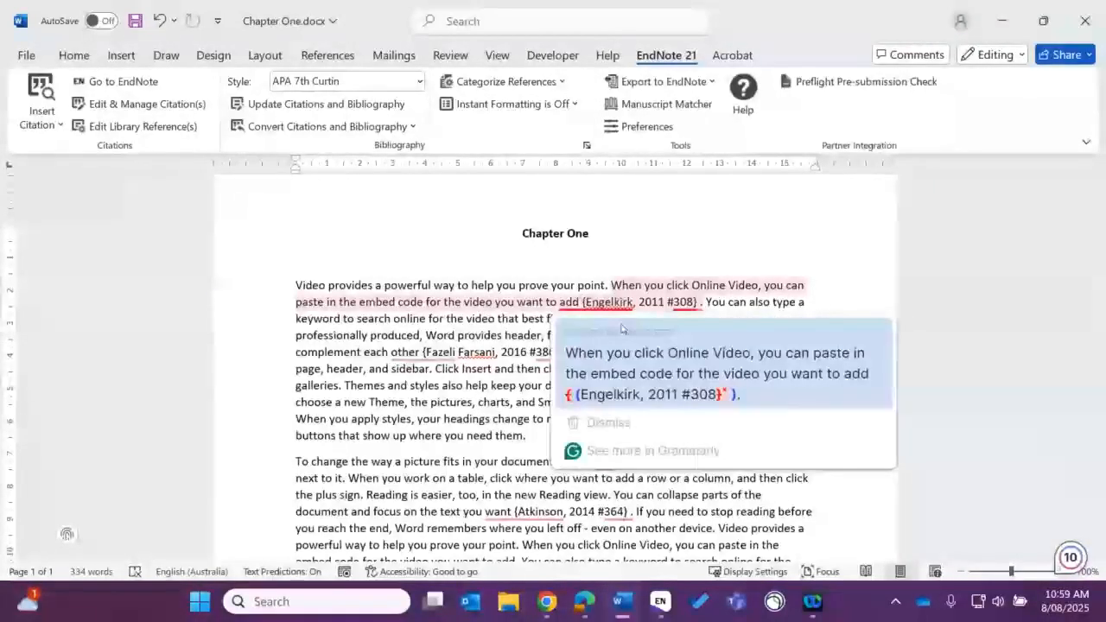
click(524, 436)
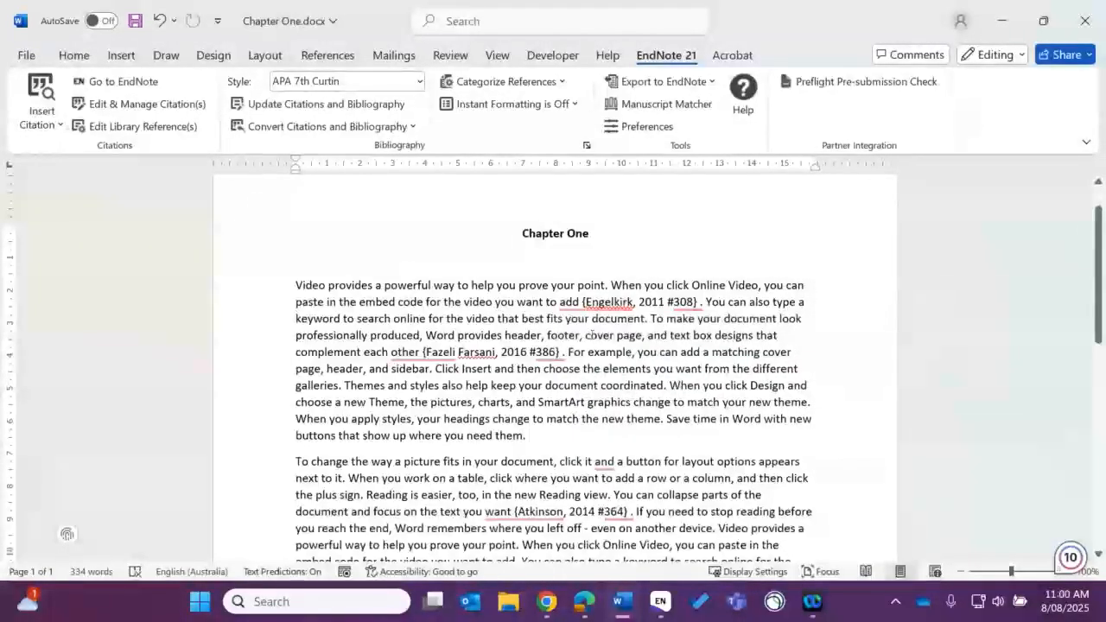
mouse_move(620, 307)
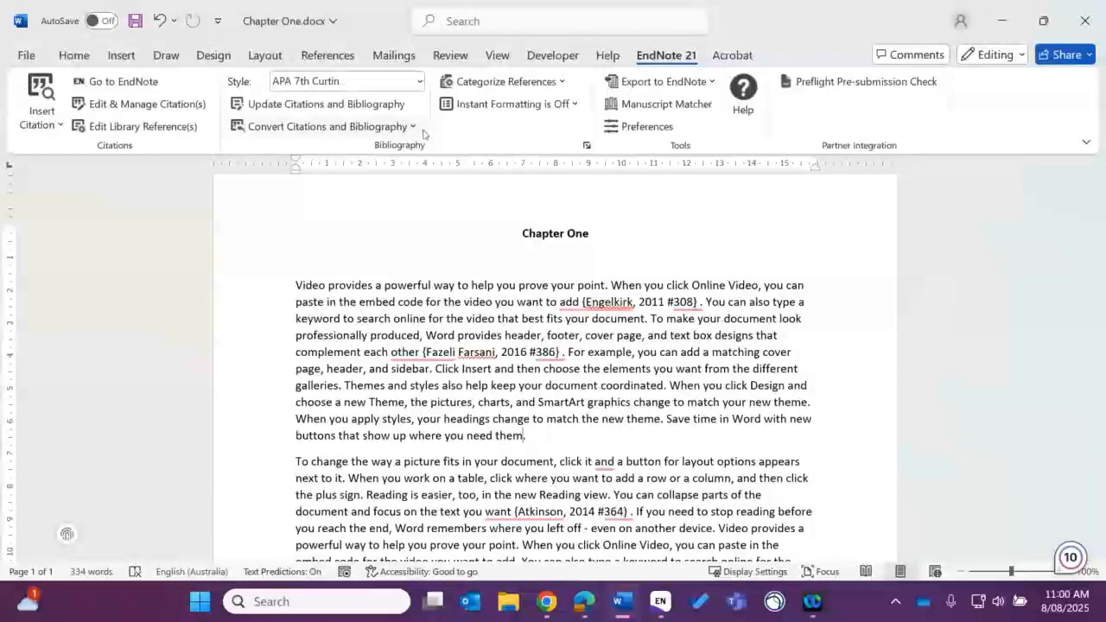
Step: Update the citations and bibliography in APA 7th Curtin style, inserting the matching library reference for each citation, and check the reference list
click(281, 104)
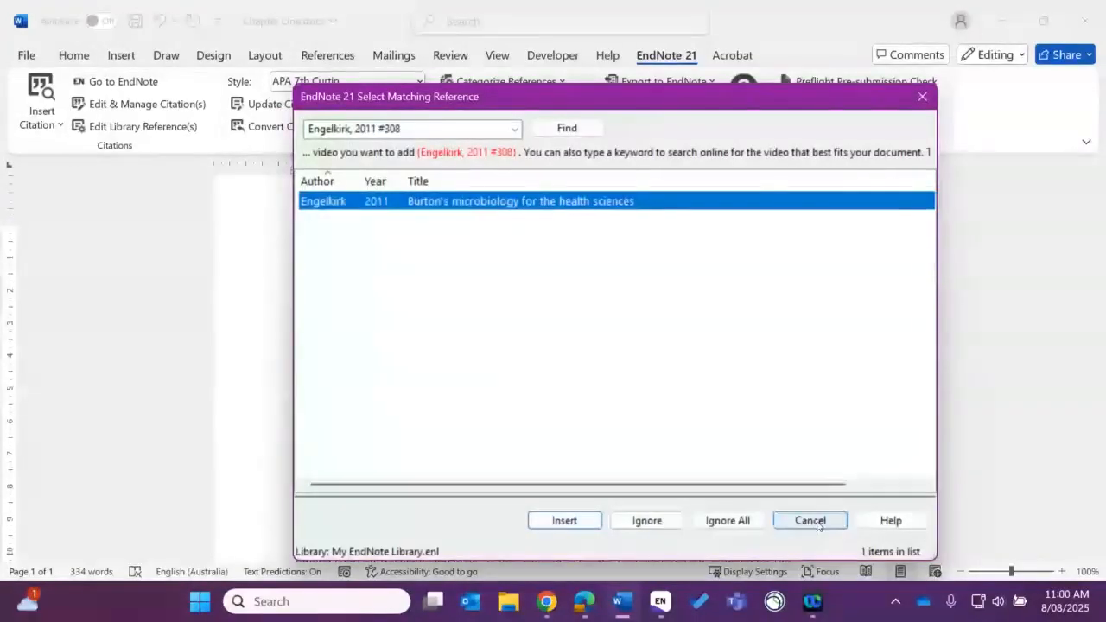
click(549, 522)
click(556, 523)
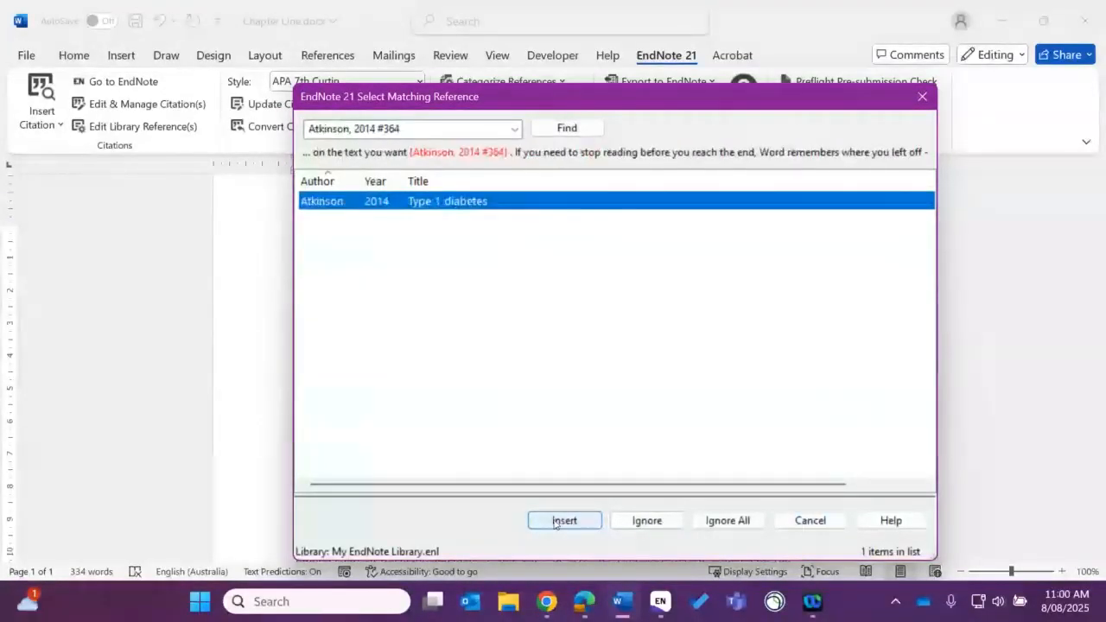
click(556, 522)
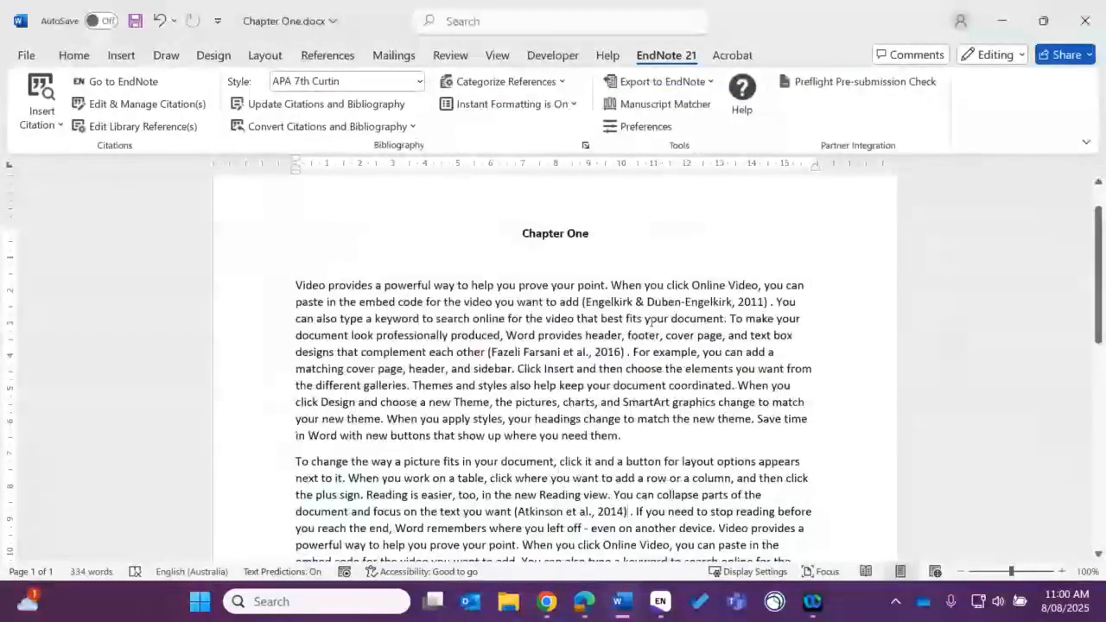
click(616, 303)
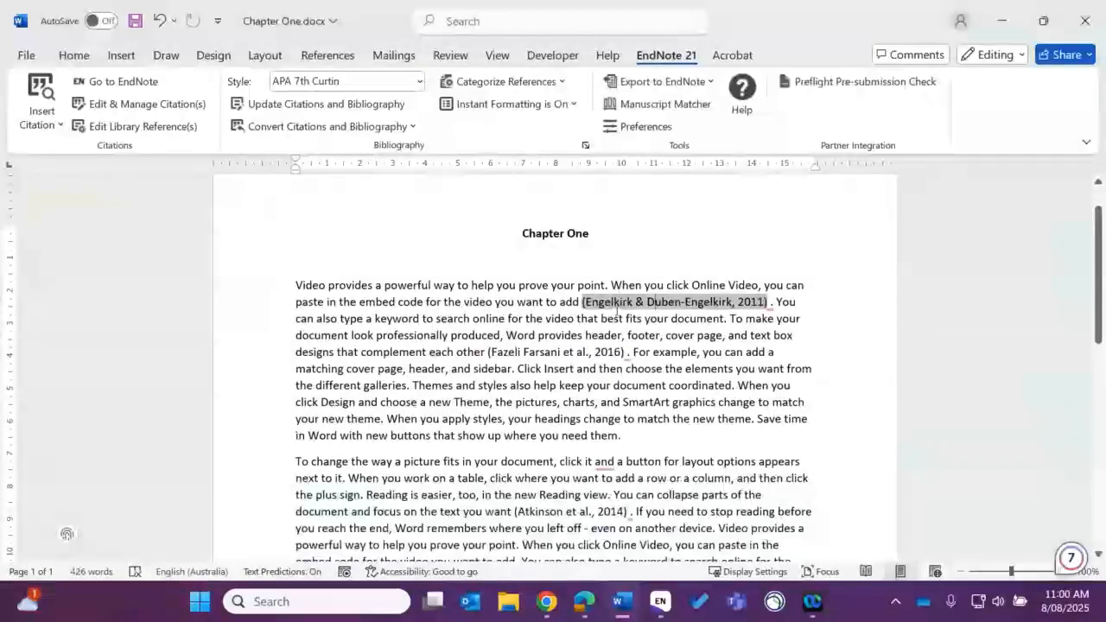
click(561, 352)
scroll(561, 352, down, 10)
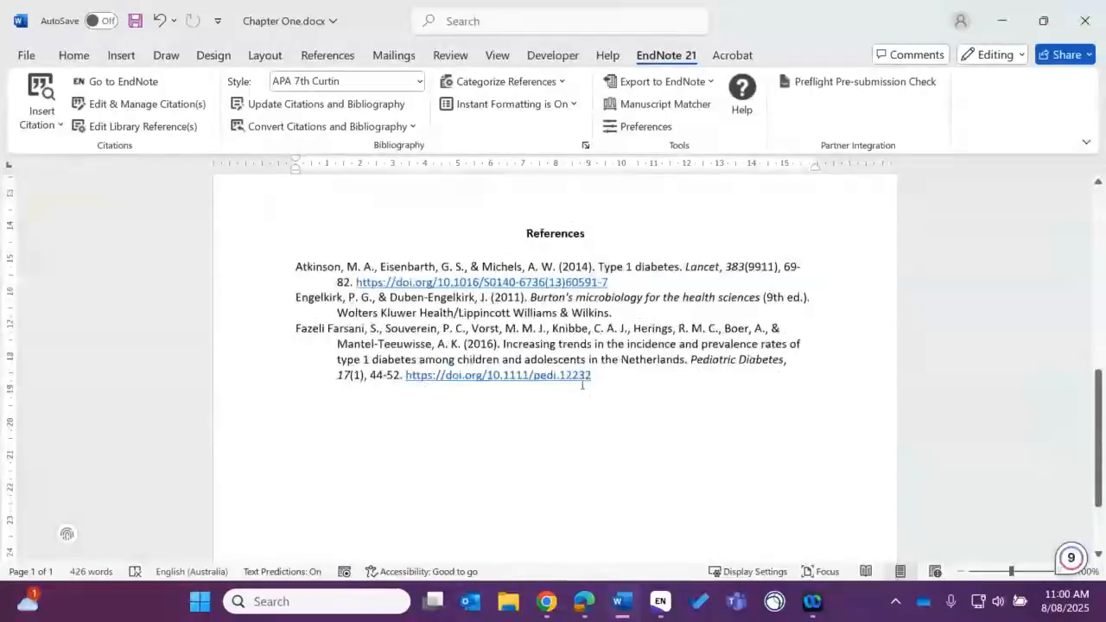
scroll(582, 384, up, 6)
scroll(583, 385, up, 4)
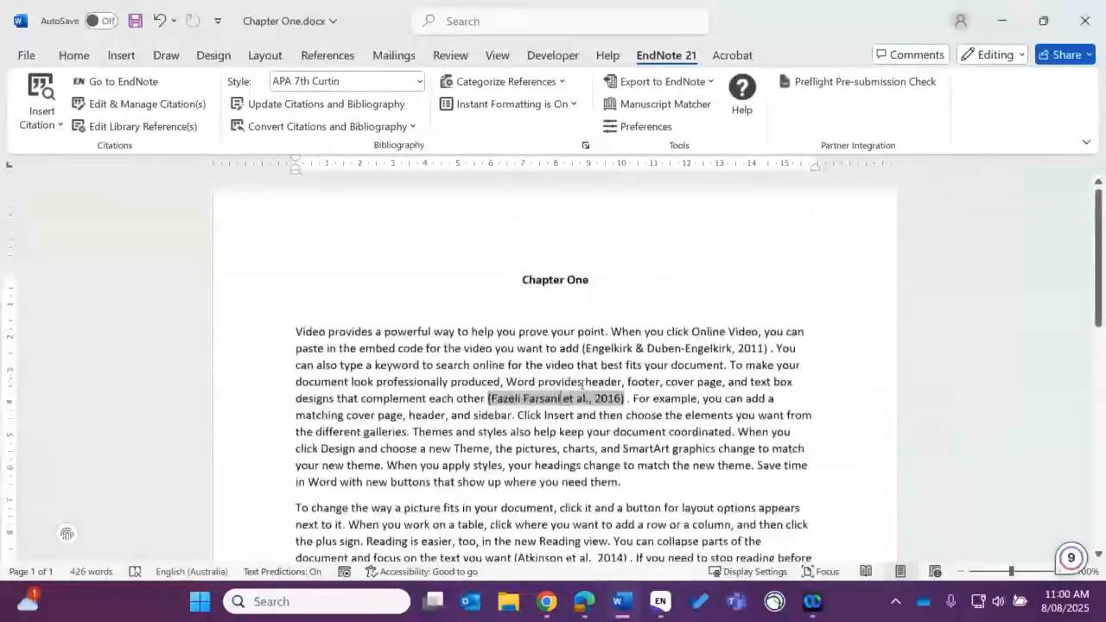
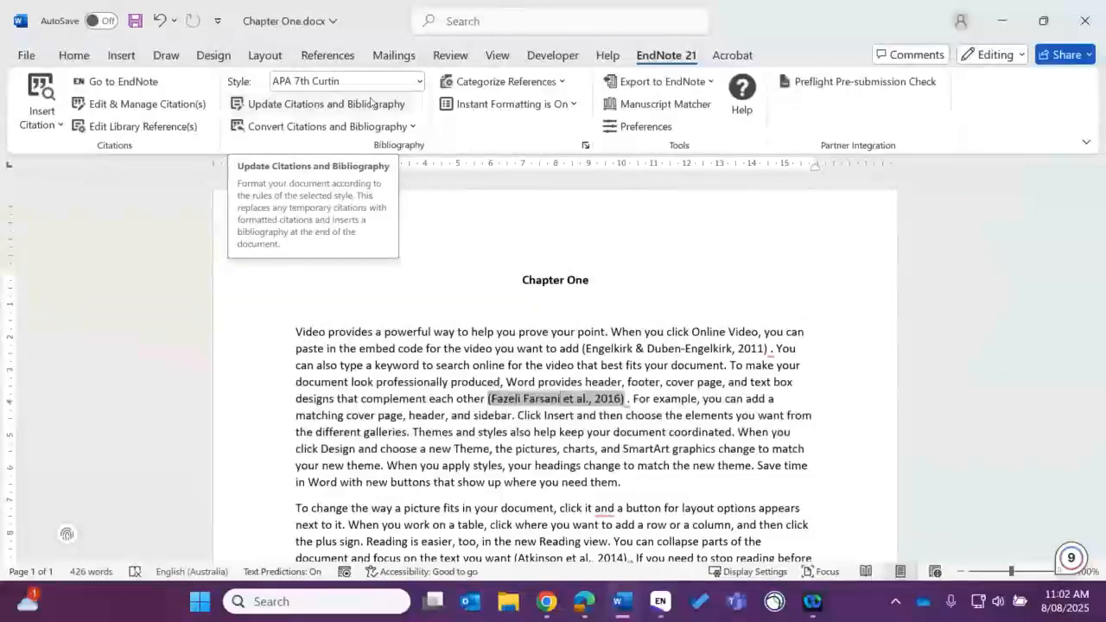
click(750, 283)
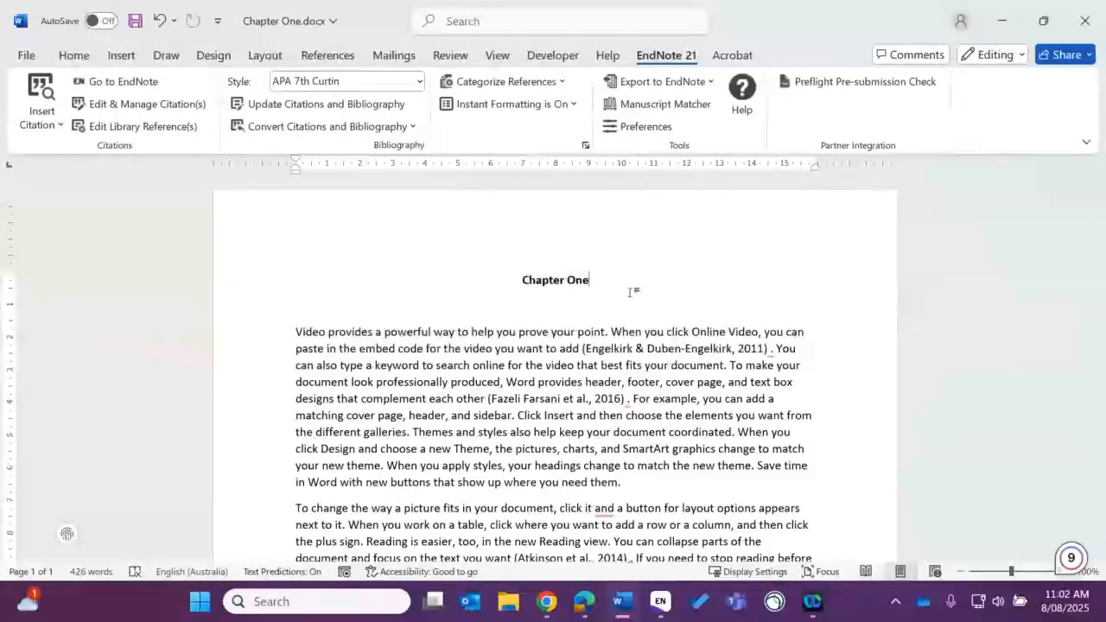
Step: Clear the open windows off the desktop and open the Chapter Two and Chapter Three documents from there
click(1020, 9)
click(1044, 19)
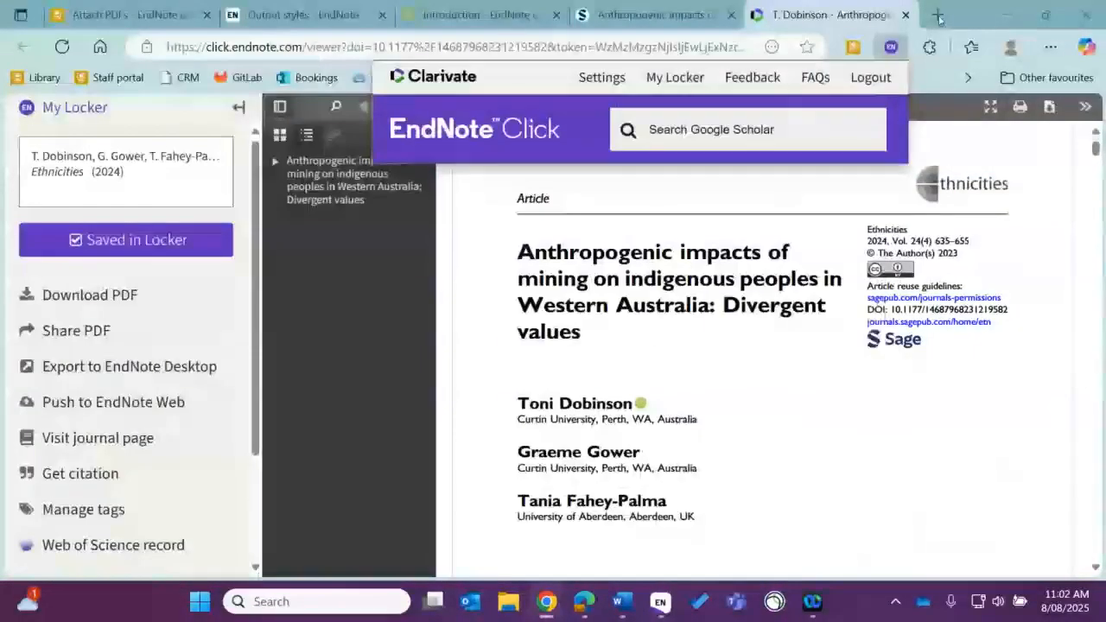
click(1002, 17)
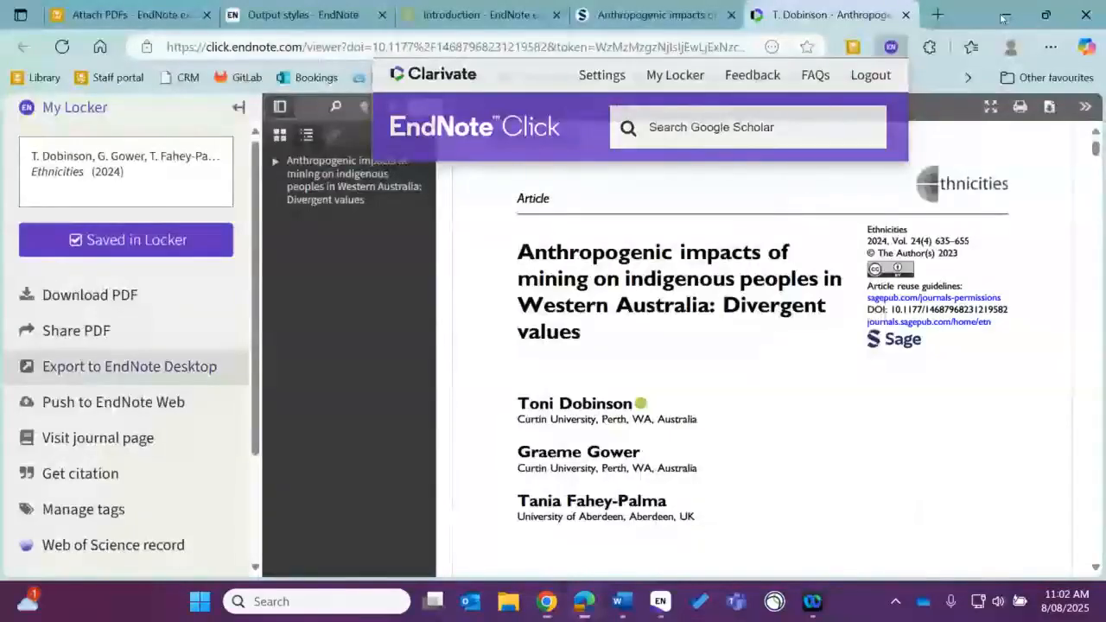
click(1004, 17)
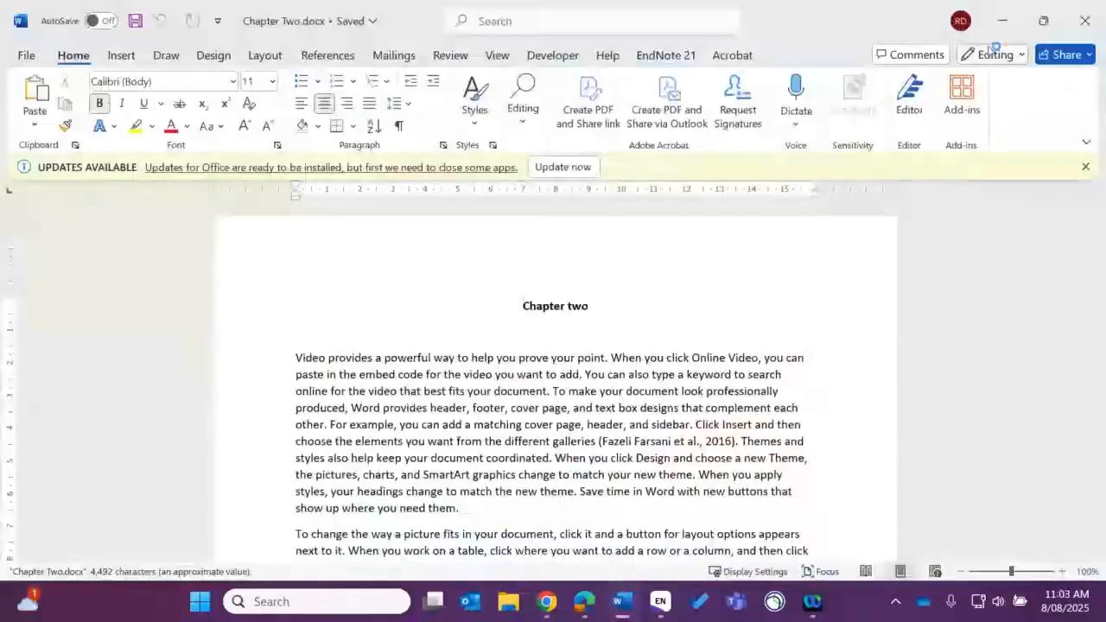
click(1003, 20)
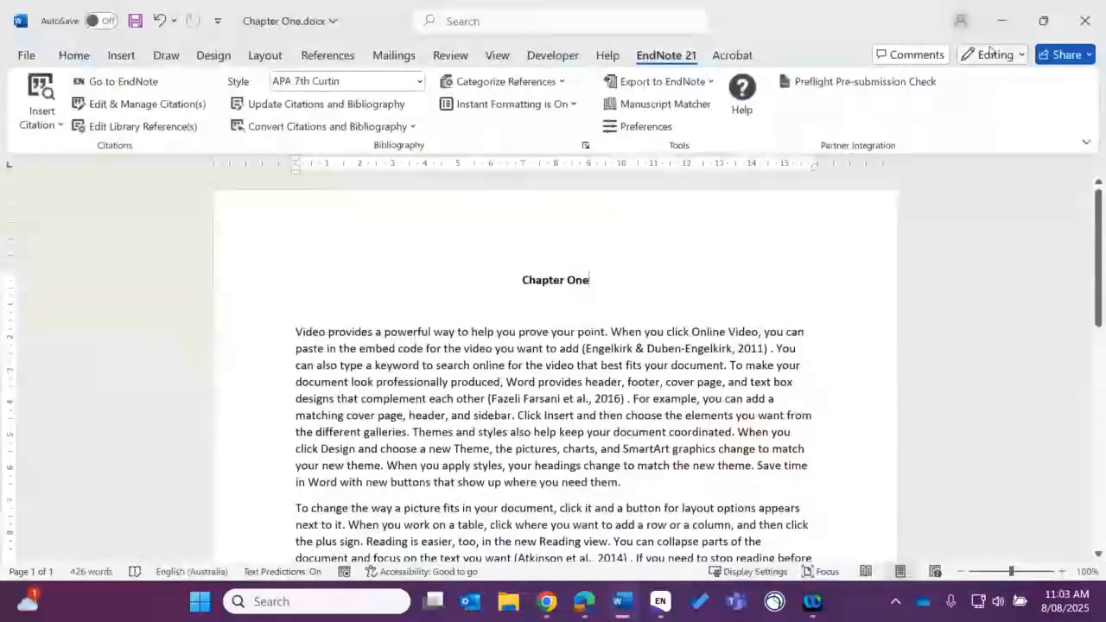
click(1003, 21)
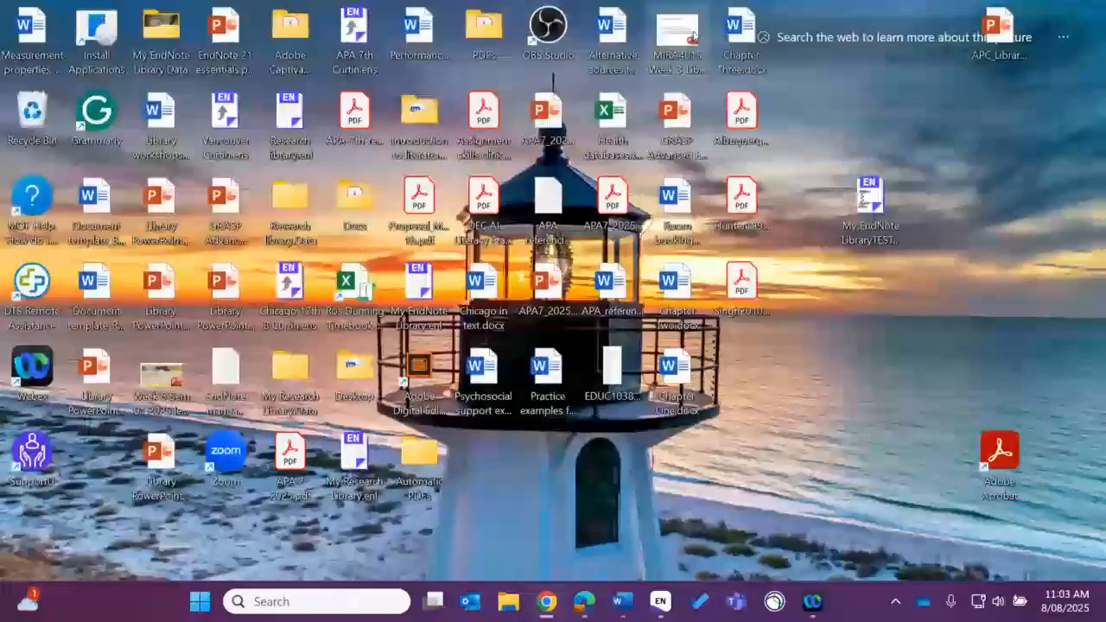
double_click(735, 33)
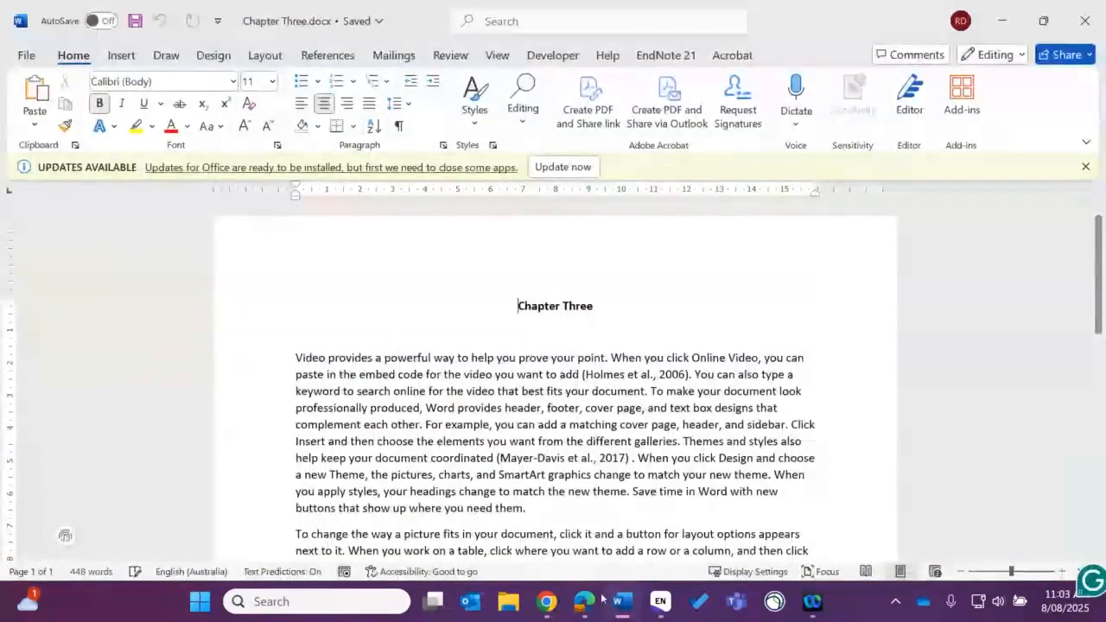
Step: Return to the Chapter One document, create a new blank document from it and dismiss the Office updates notice
mouse_move(618, 611)
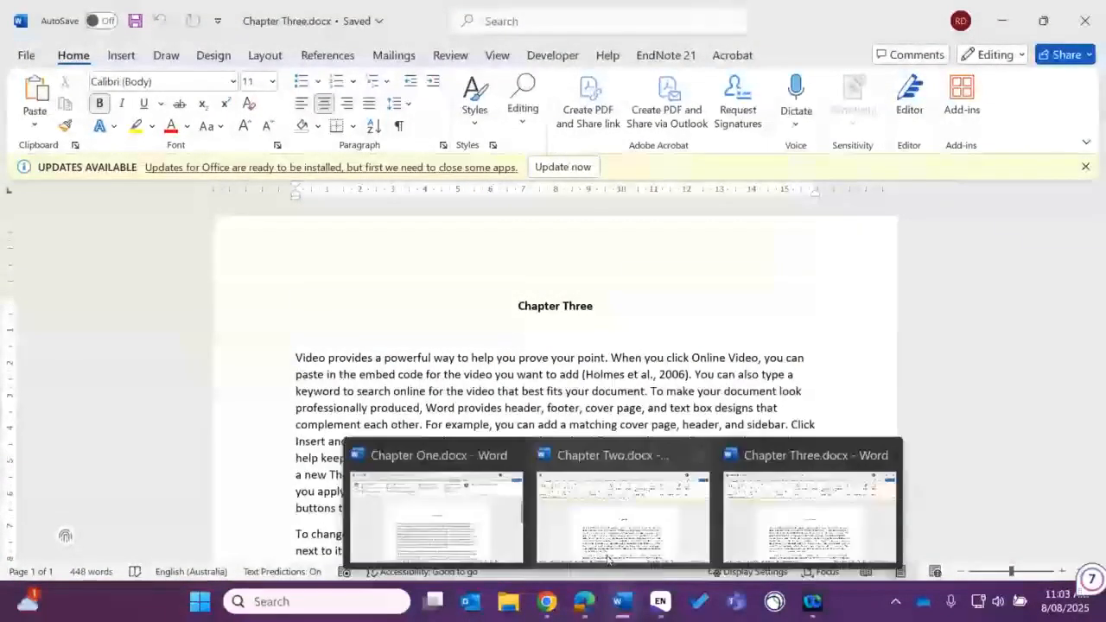
mouse_move(638, 575)
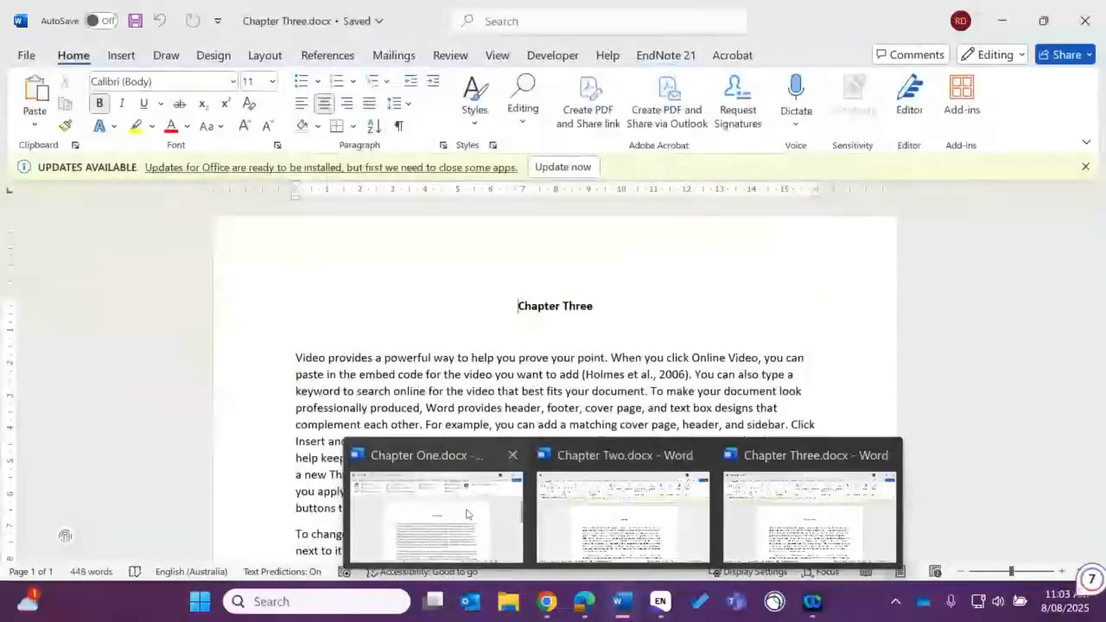
click(467, 514)
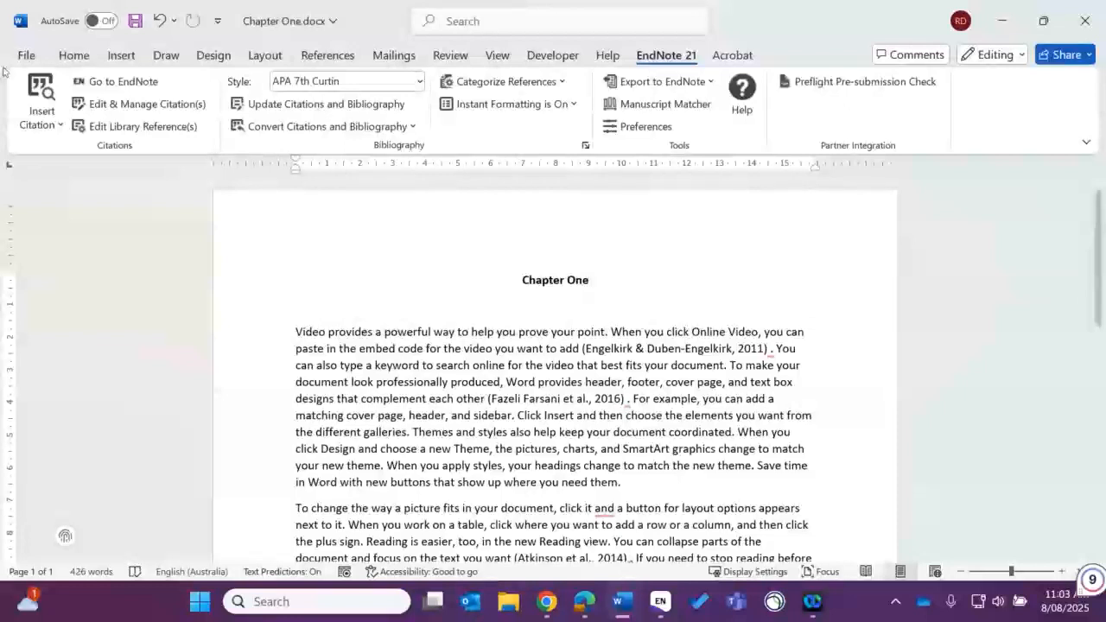
click(26, 54)
click(251, 164)
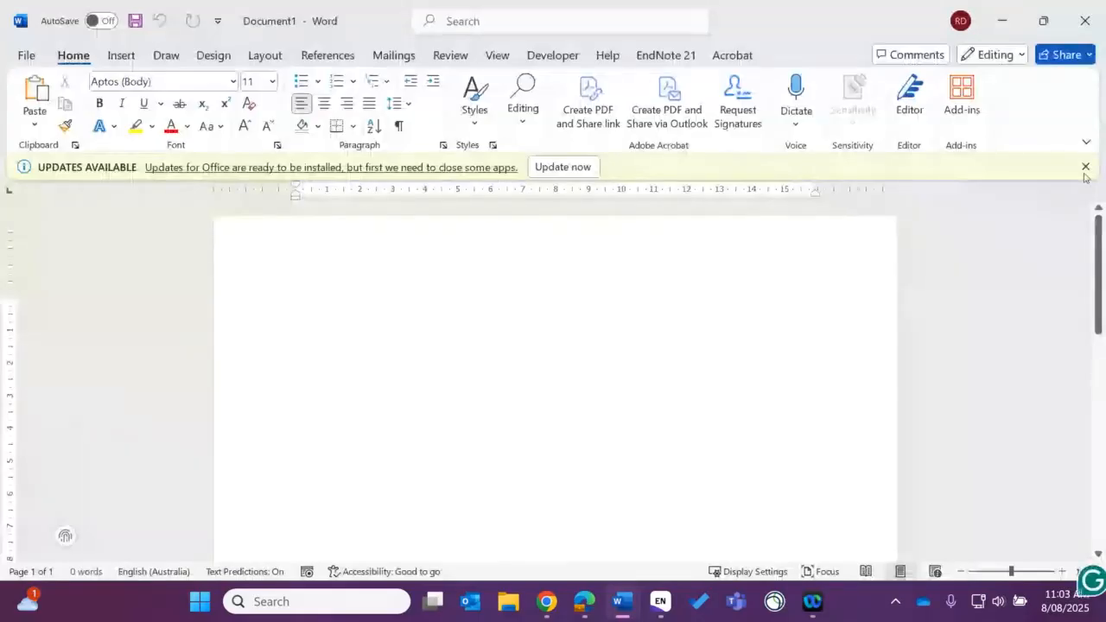
click(1086, 167)
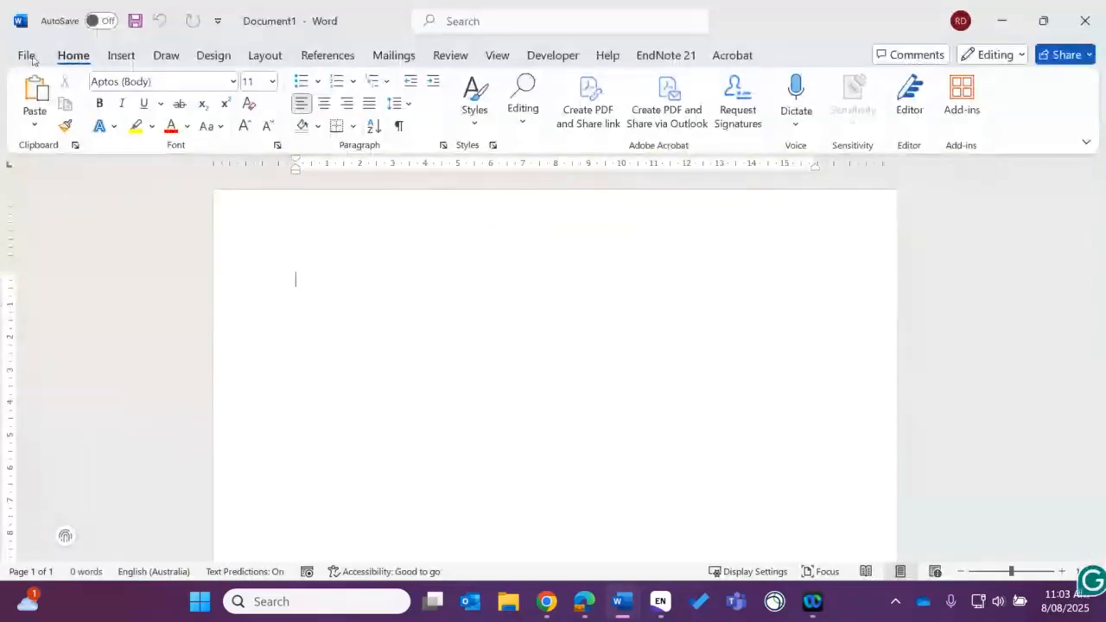
Step: Save the blank document to the Desktop as a Word document named Research
click(135, 21)
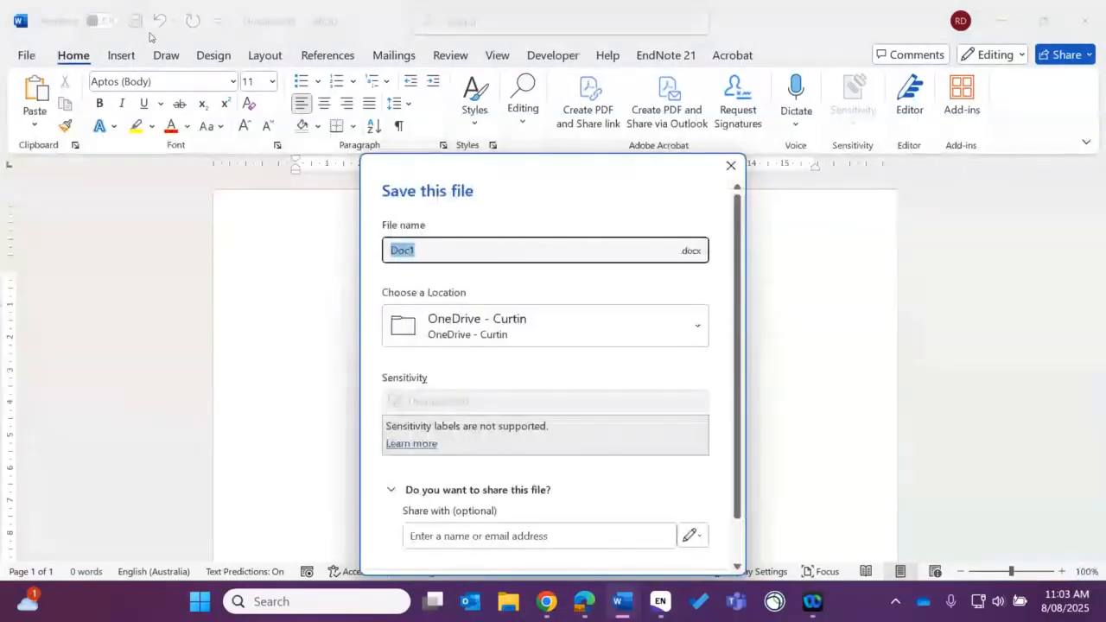
scroll(583, 398, down, 1)
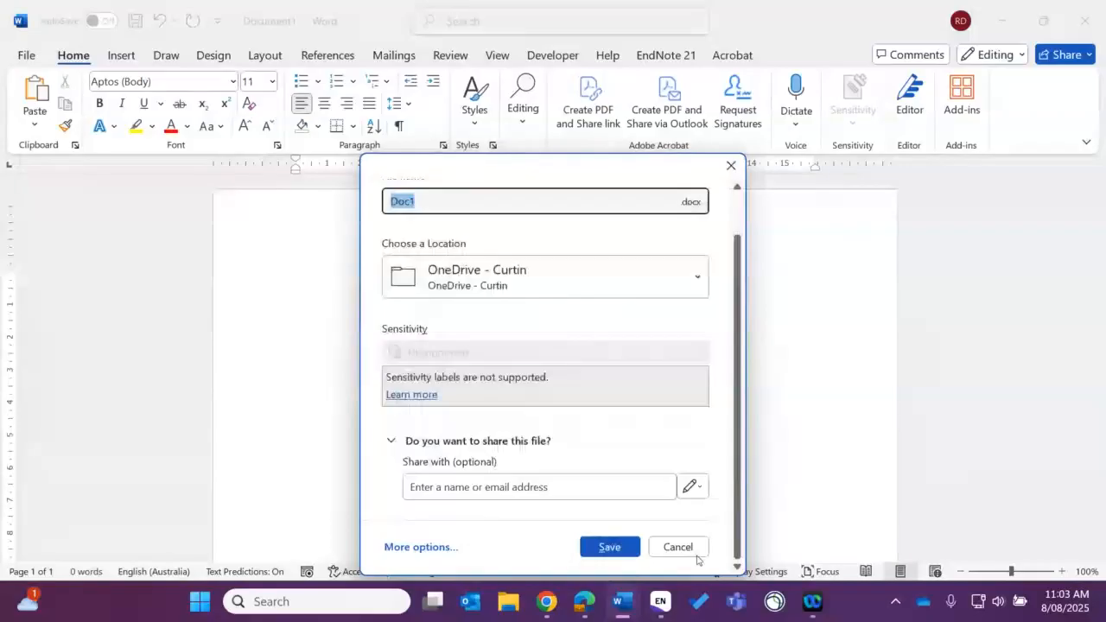
click(436, 548)
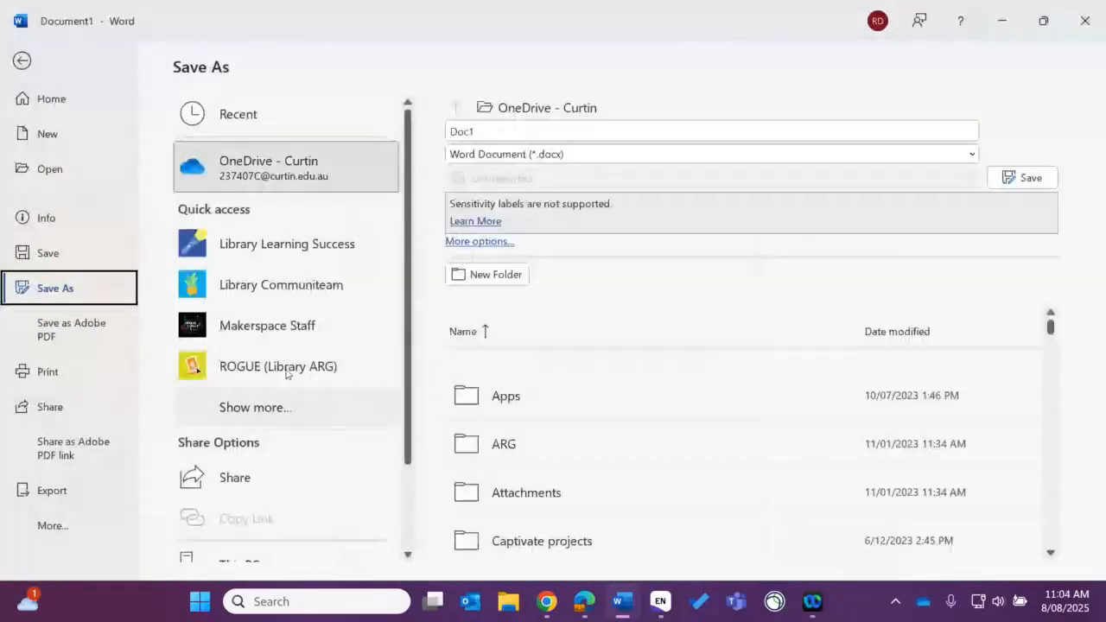
scroll(286, 373, down, 1)
click(249, 542)
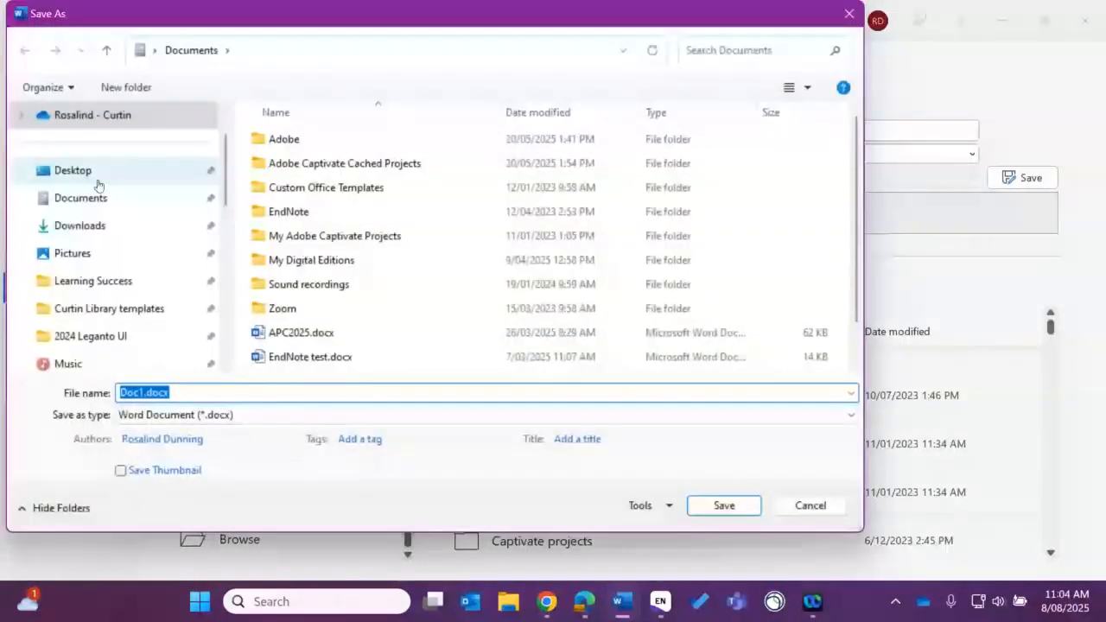
click(78, 171)
click(203, 394)
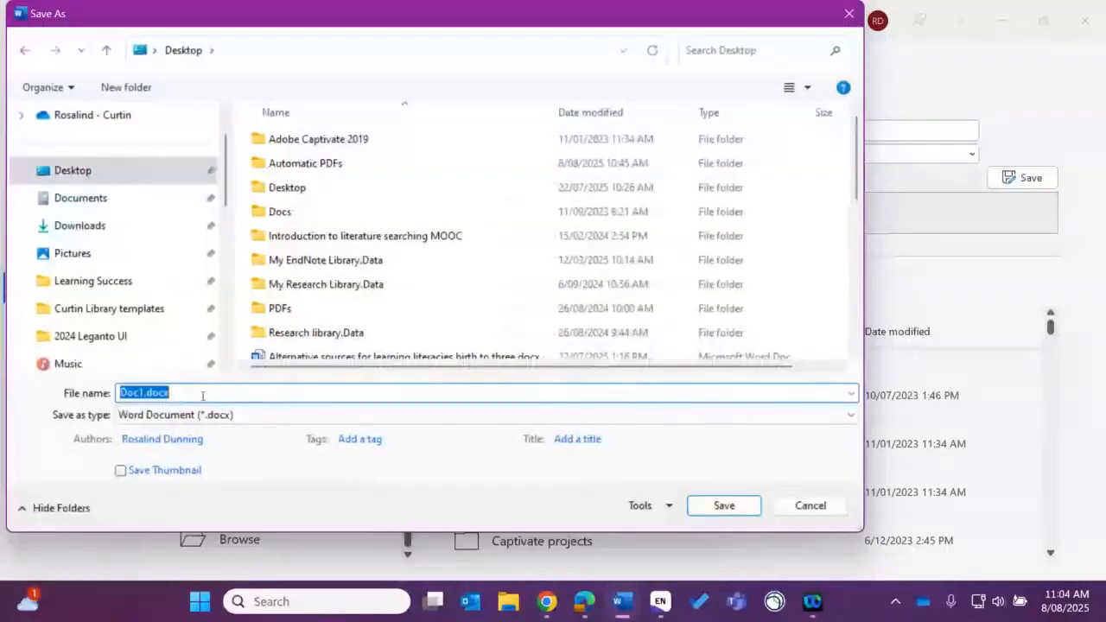
text(Research)
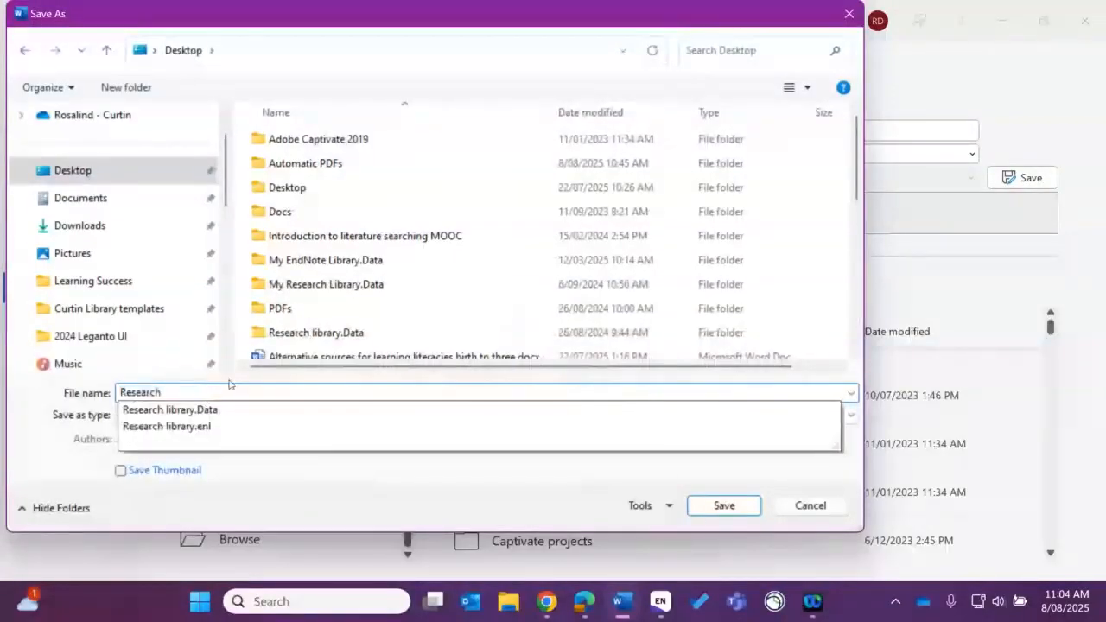
click(740, 510)
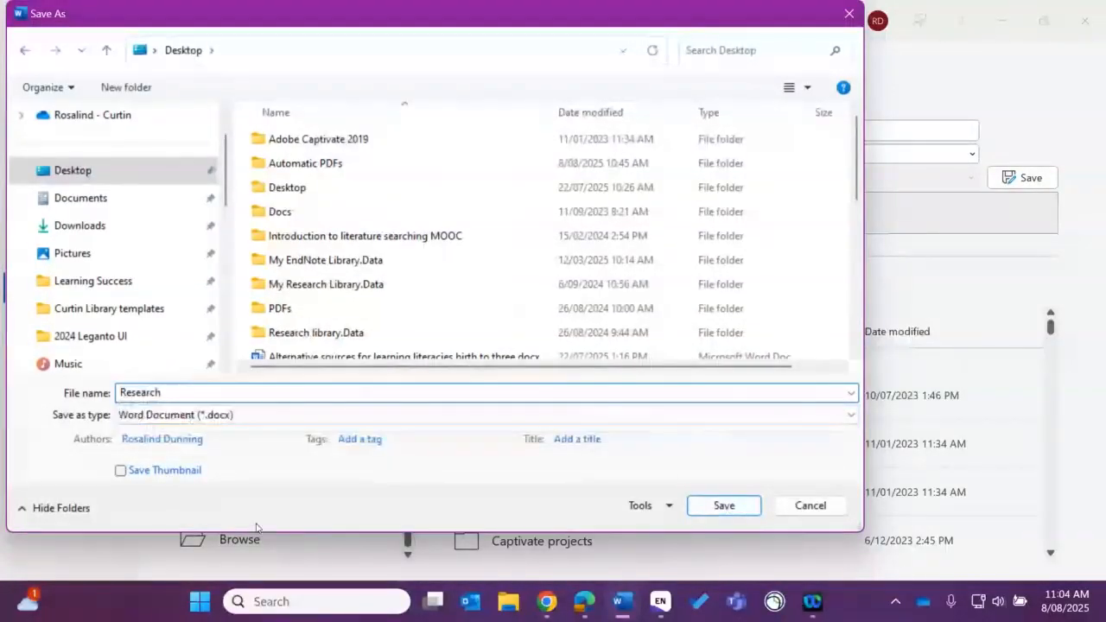
click(702, 514)
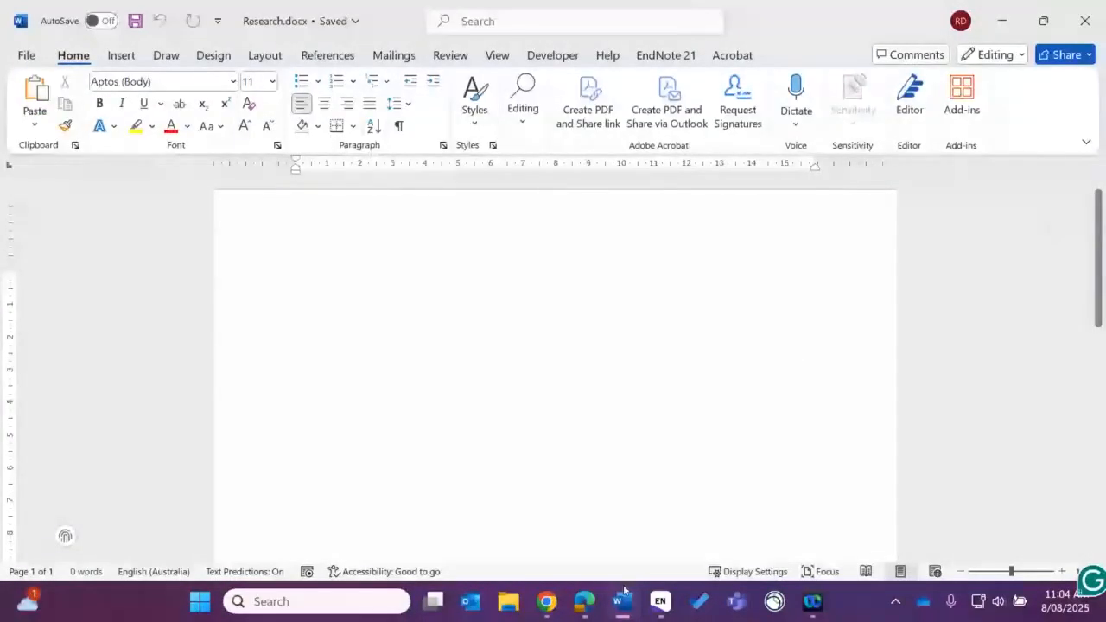
Step: Switch to the Chapter One document and convert its citations and bibliography to unformatted citations
mouse_move(625, 591)
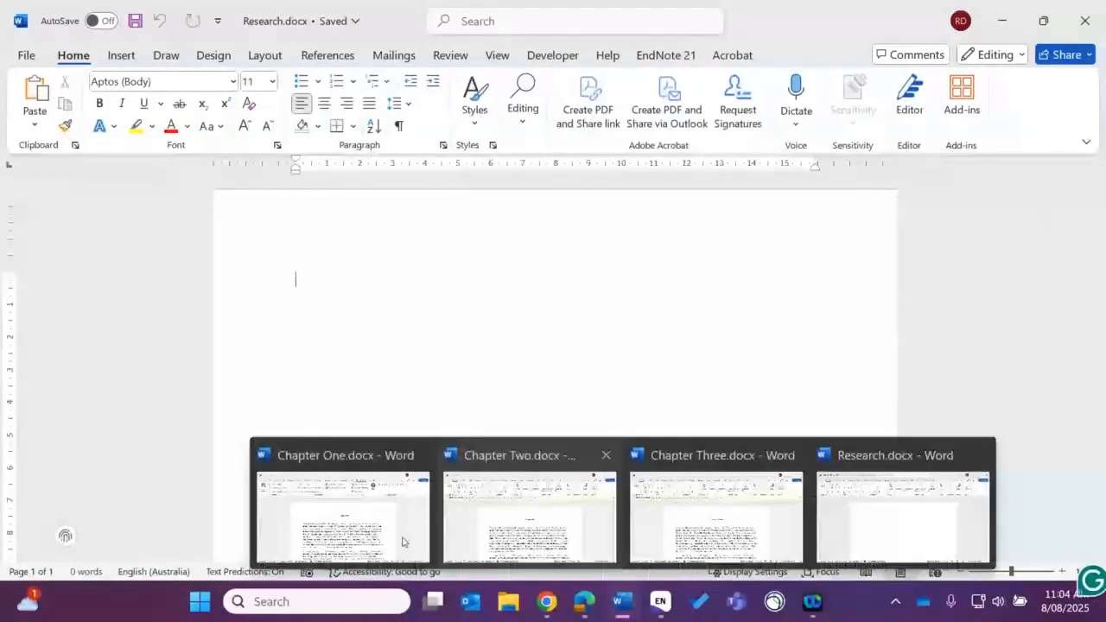
click(403, 542)
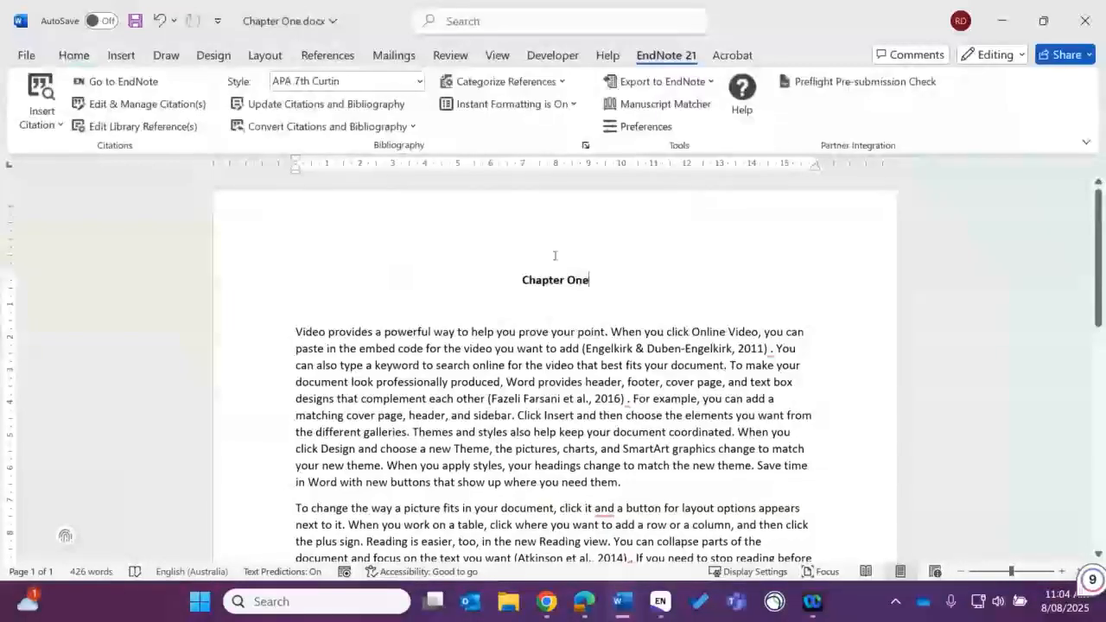
click(417, 128)
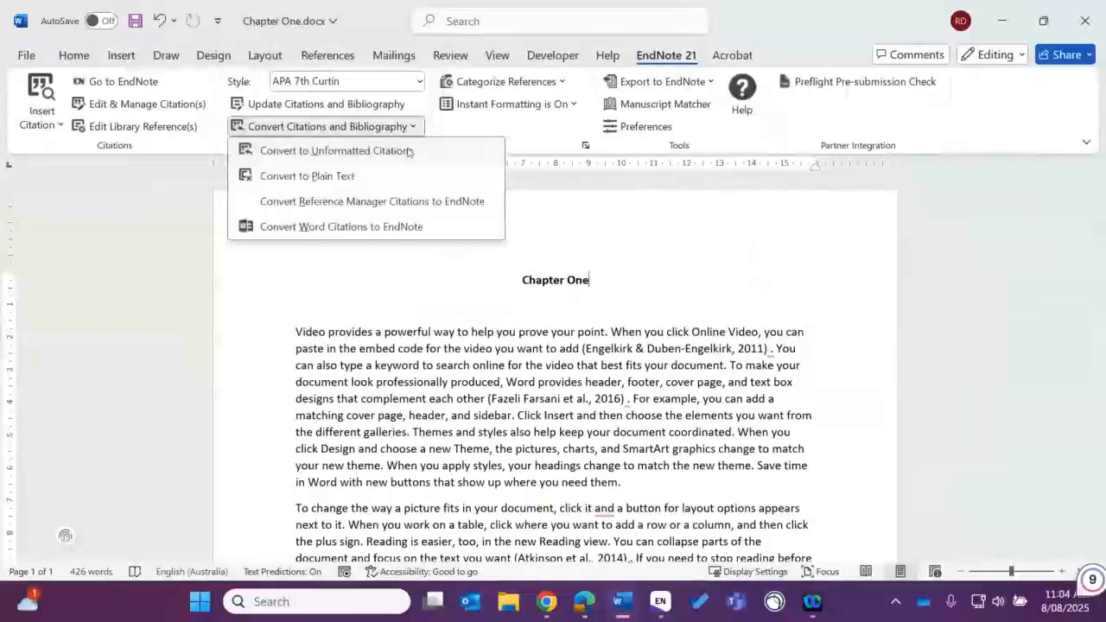
click(409, 153)
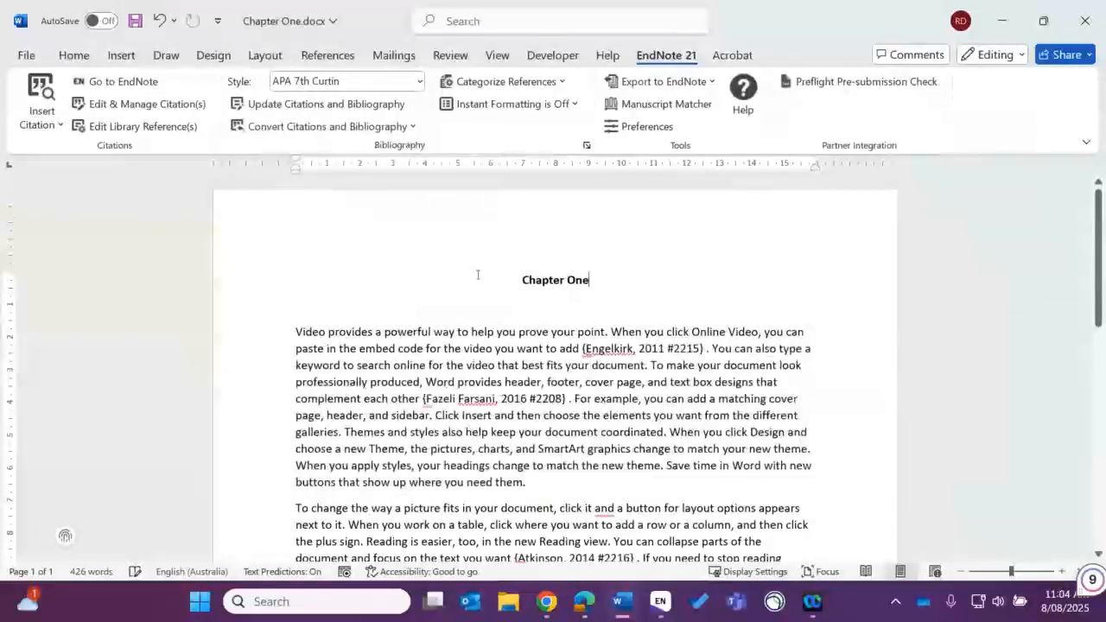
Step: Copy the whole Chapter One text, heading included, into the blank Research document
drag(478, 275, 657, 536)
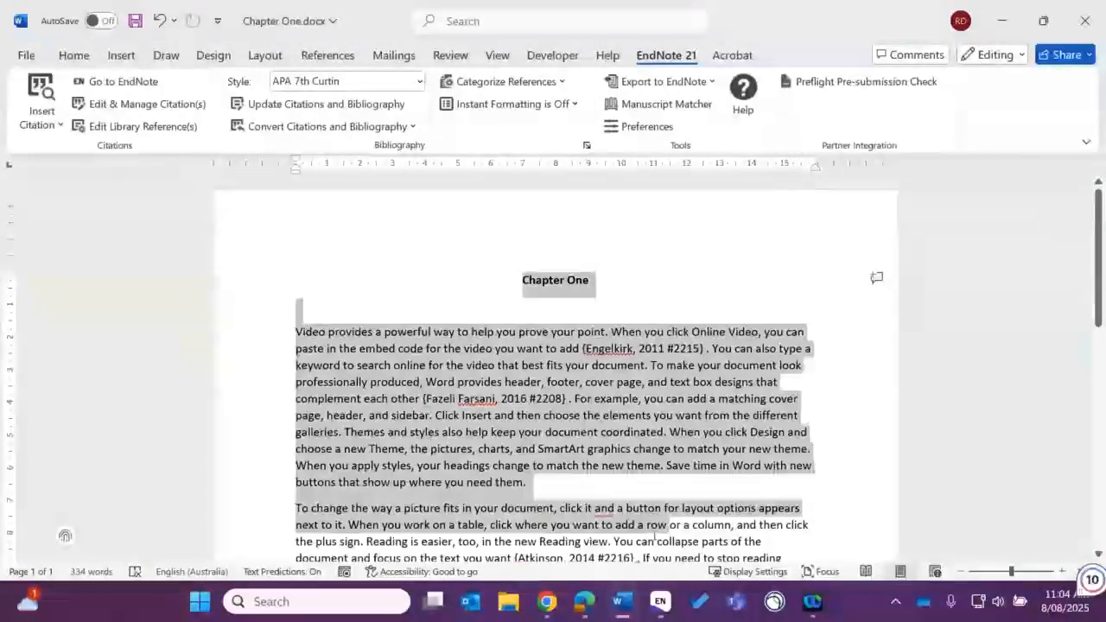
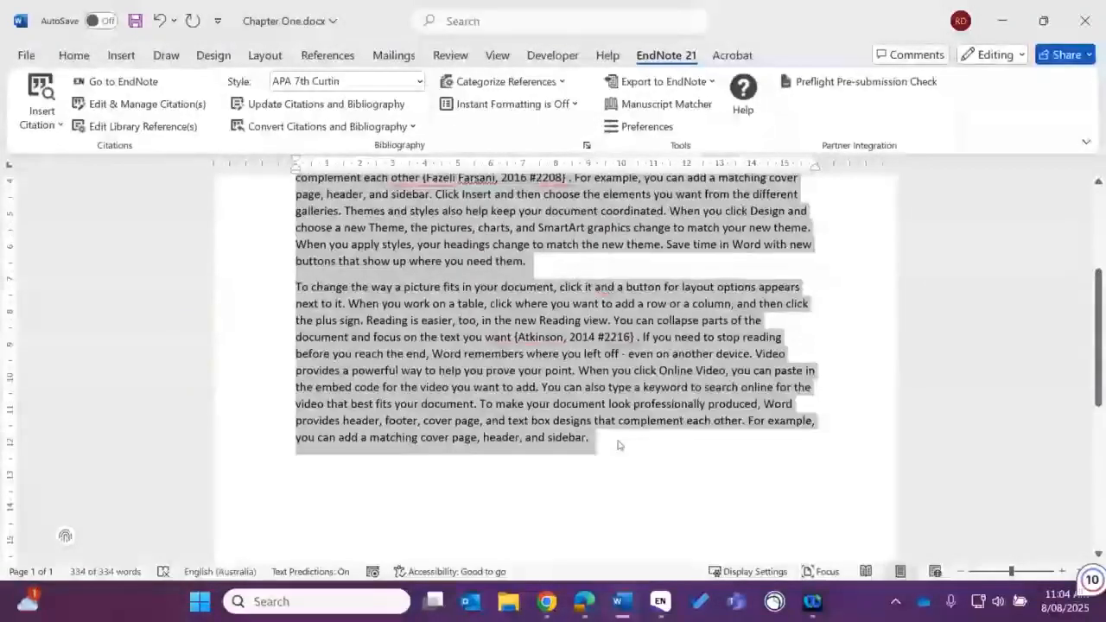
mouse_move(620, 601)
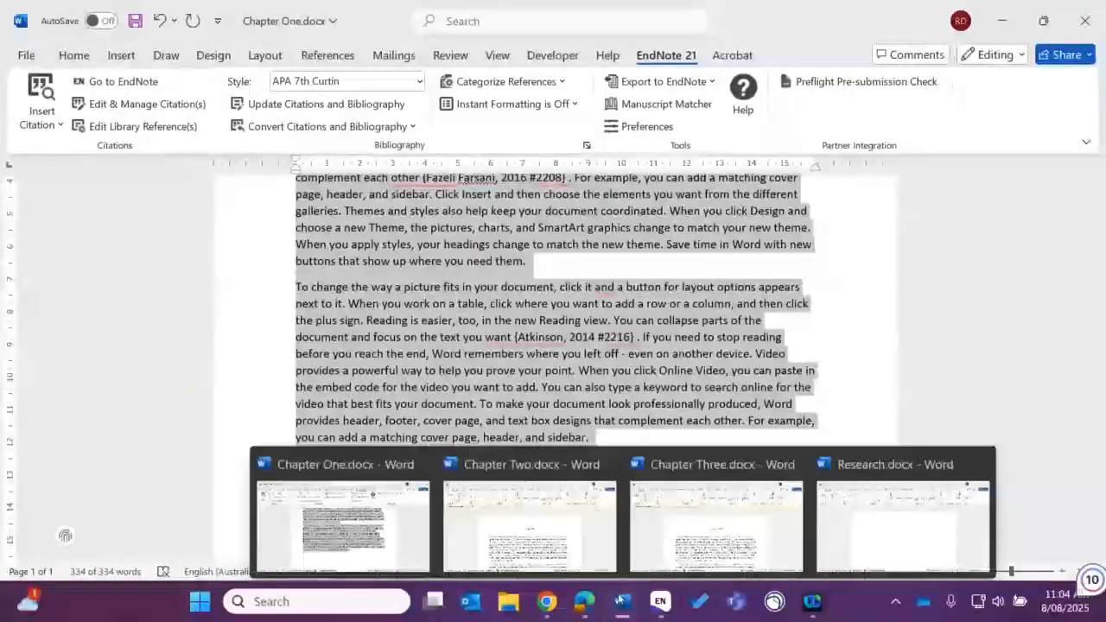
click(903, 523)
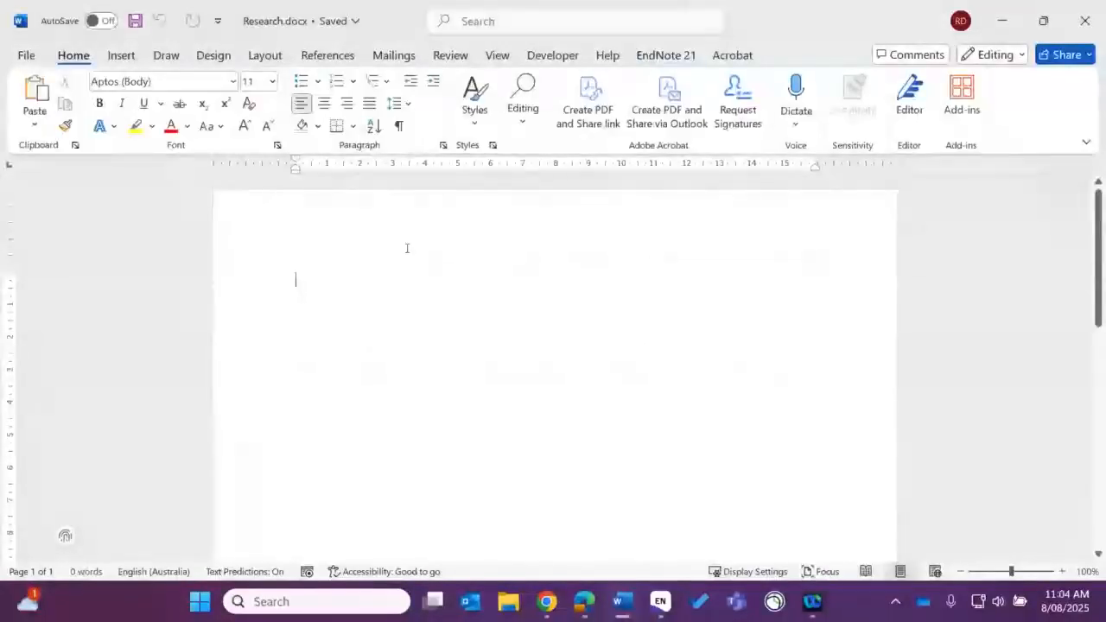
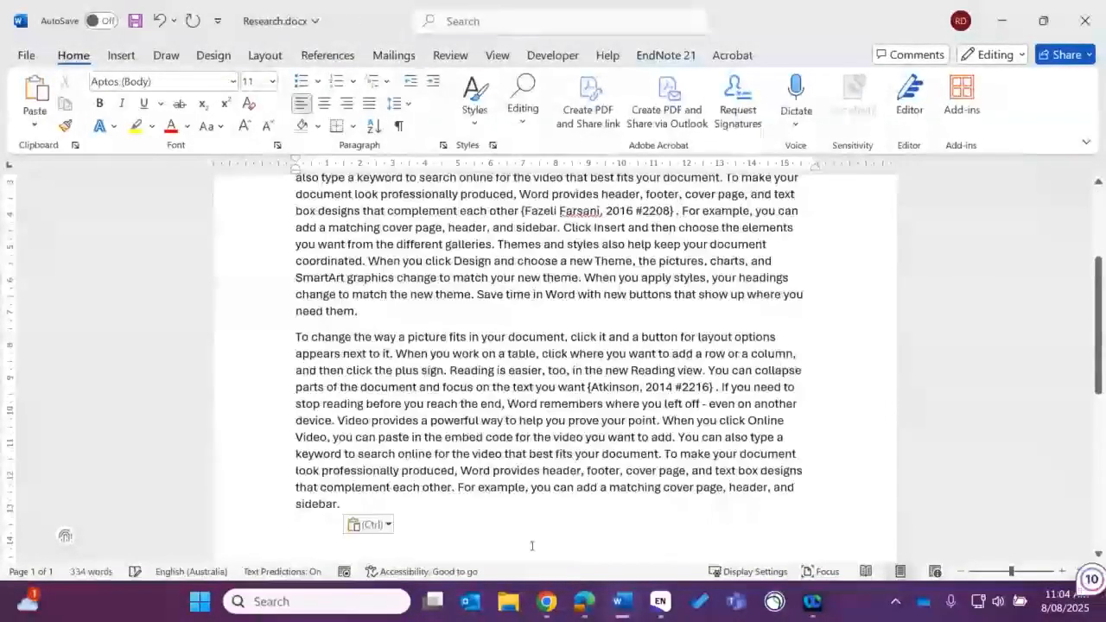
Step: Switch to the Chapter Two document, dismiss the Office updates notice and convert its citations to unformatted citations
mouse_move(620, 600)
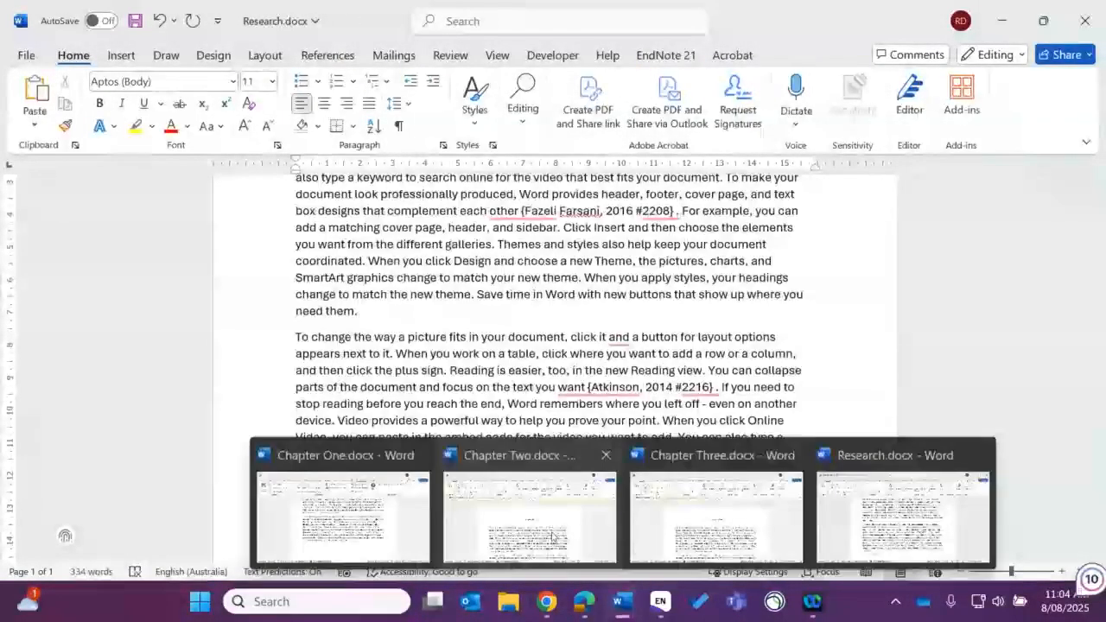
click(553, 537)
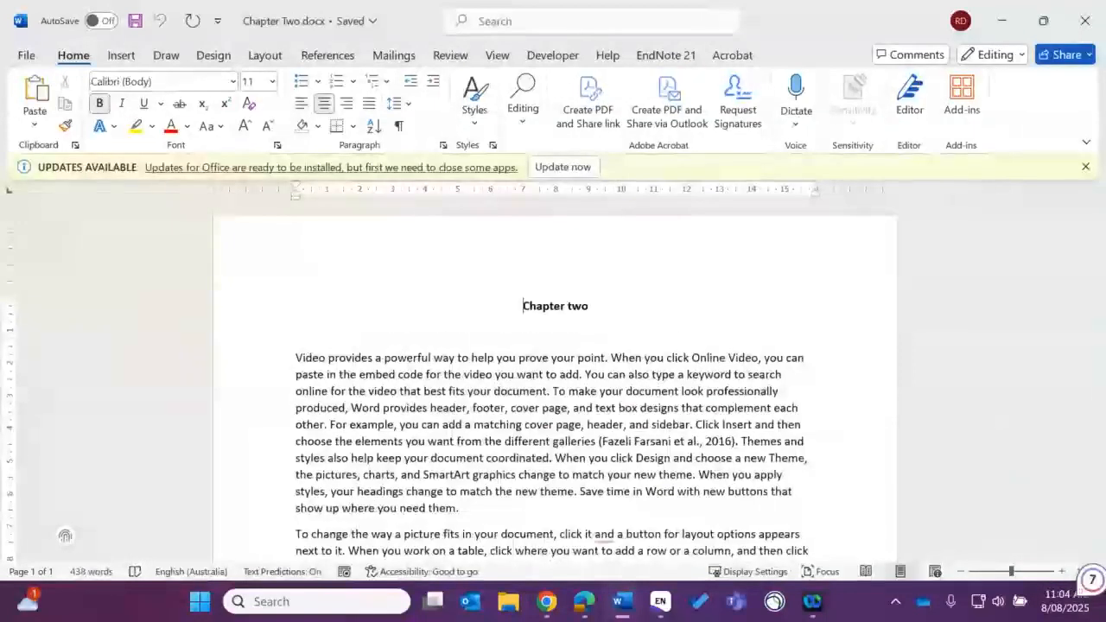
click(1086, 168)
click(666, 54)
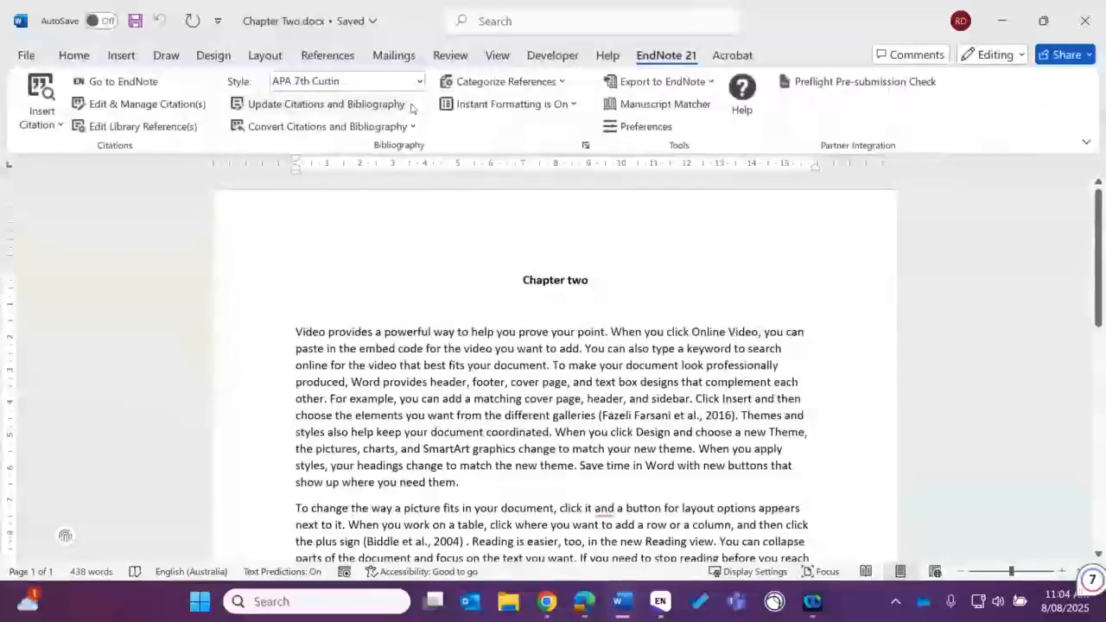
click(329, 126)
click(339, 150)
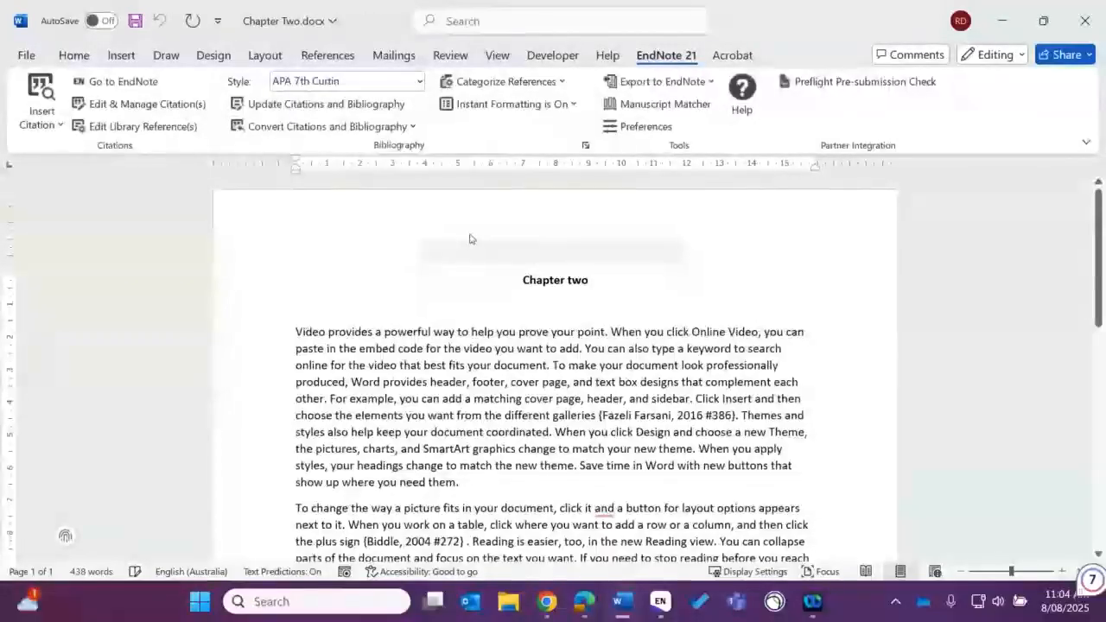
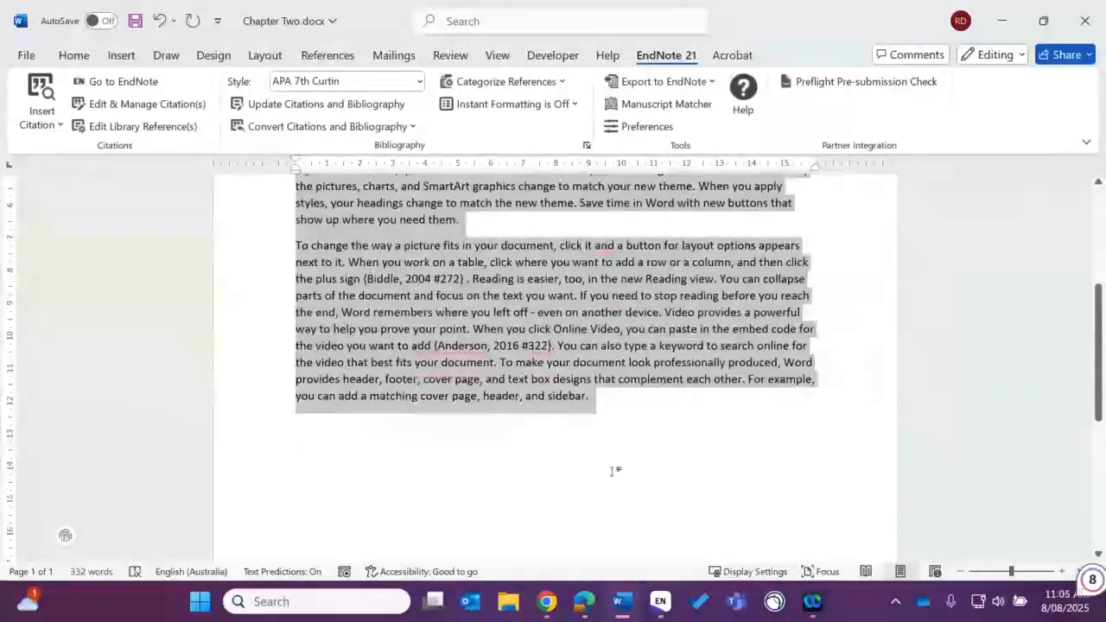
Step: Copy the whole Chapter Two text into the Research document below Chapter One, leaving a blank line between the chapters
mouse_move(626, 605)
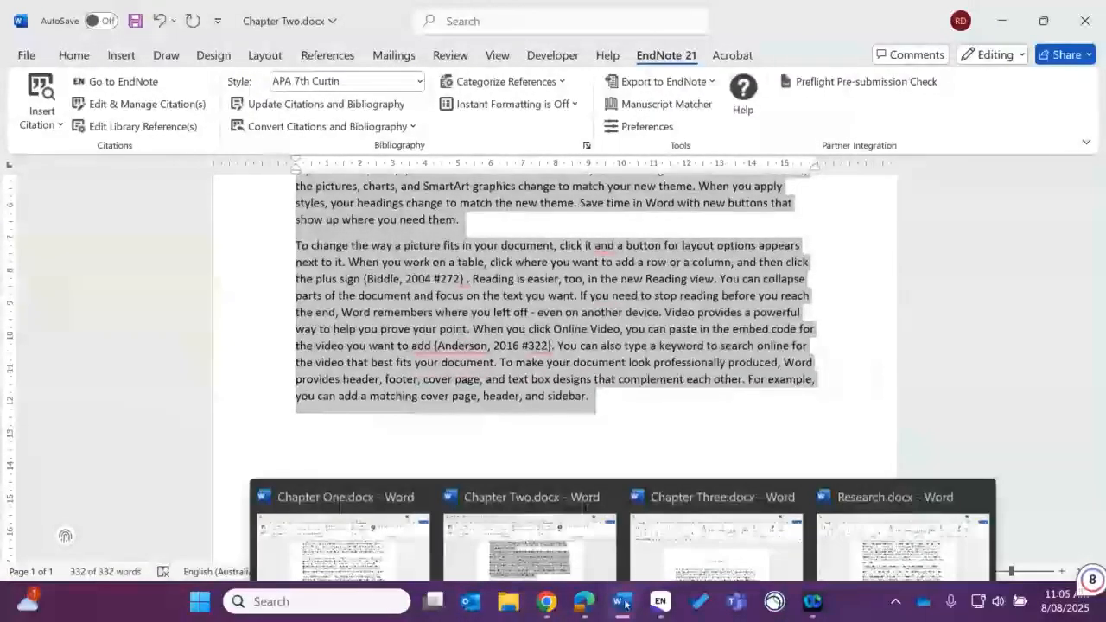
mouse_move(793, 535)
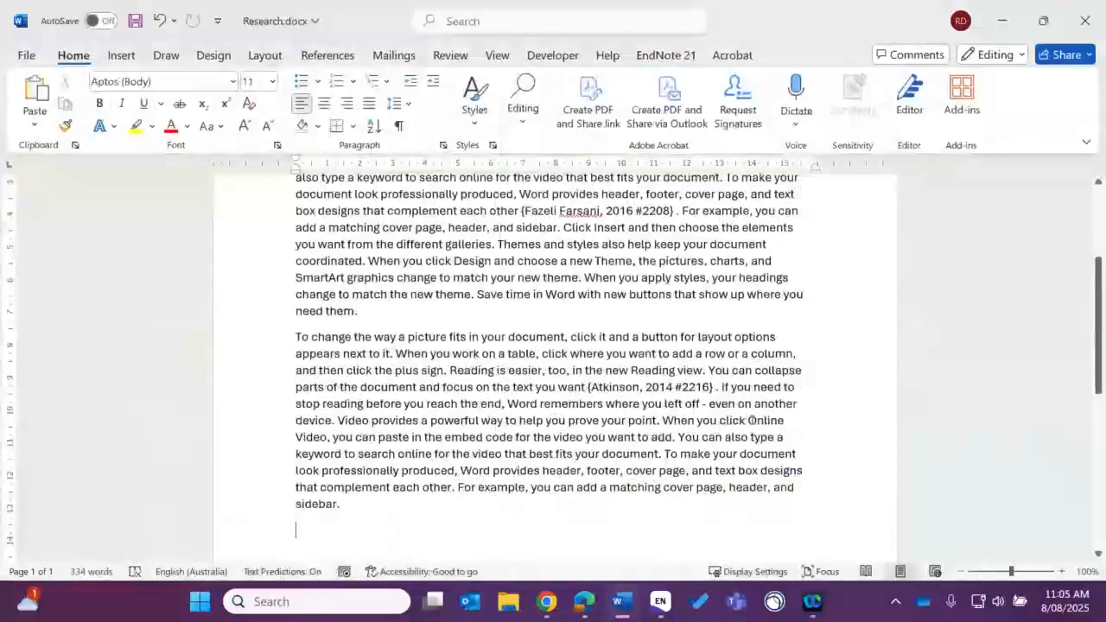
key(Return)
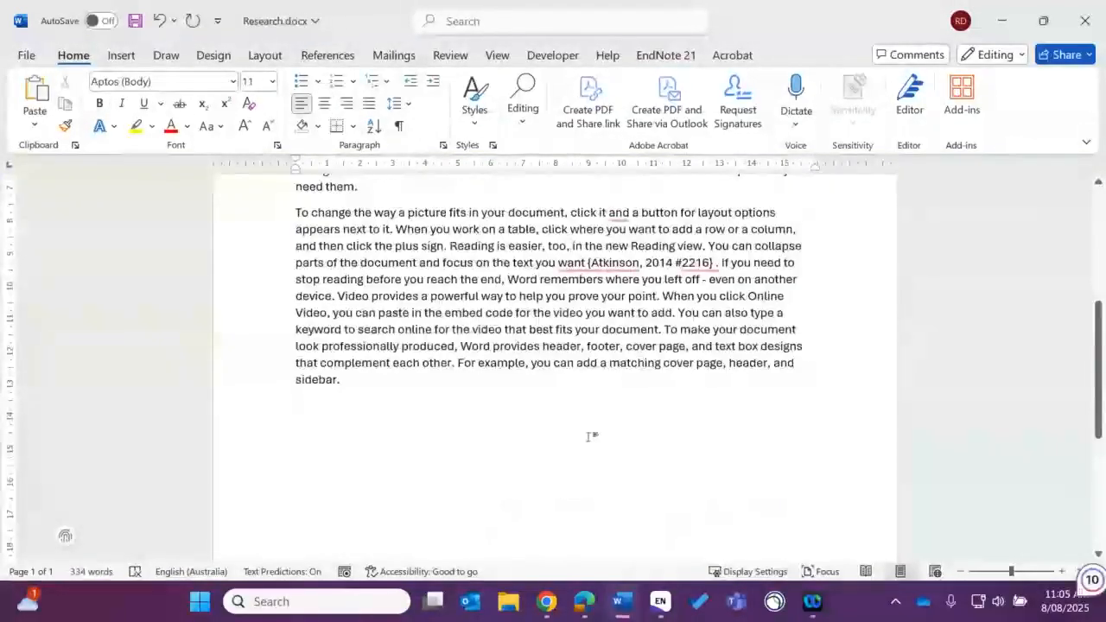
key(ctrl+v)
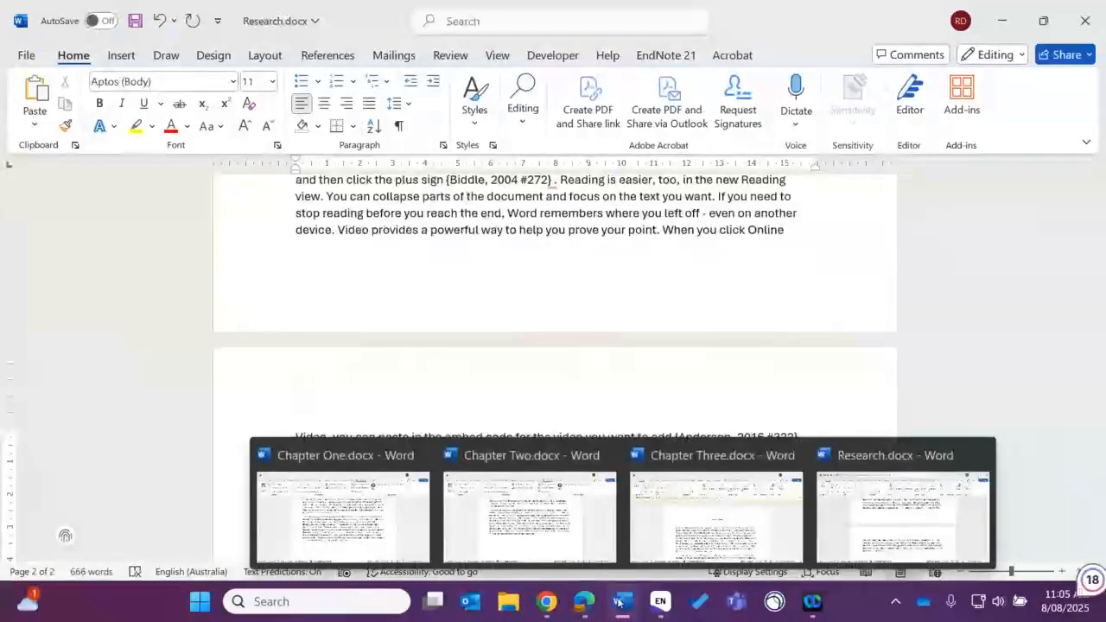
Step: Switch to the Chapter Three document and convert its citations and bibliography to unformatted citations
click(715, 514)
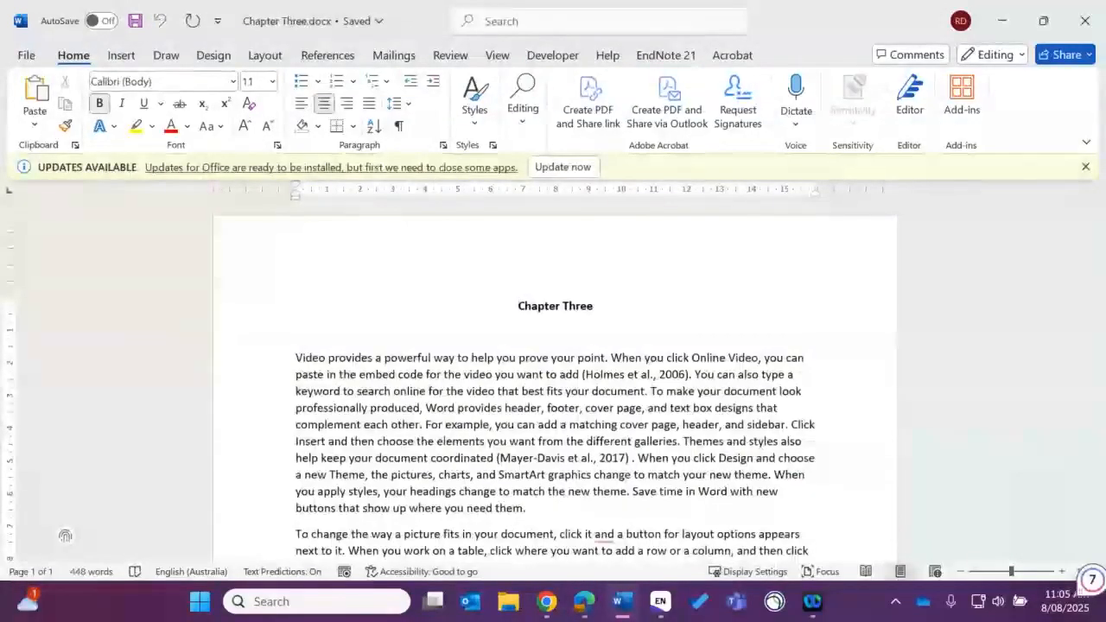
click(661, 55)
click(362, 126)
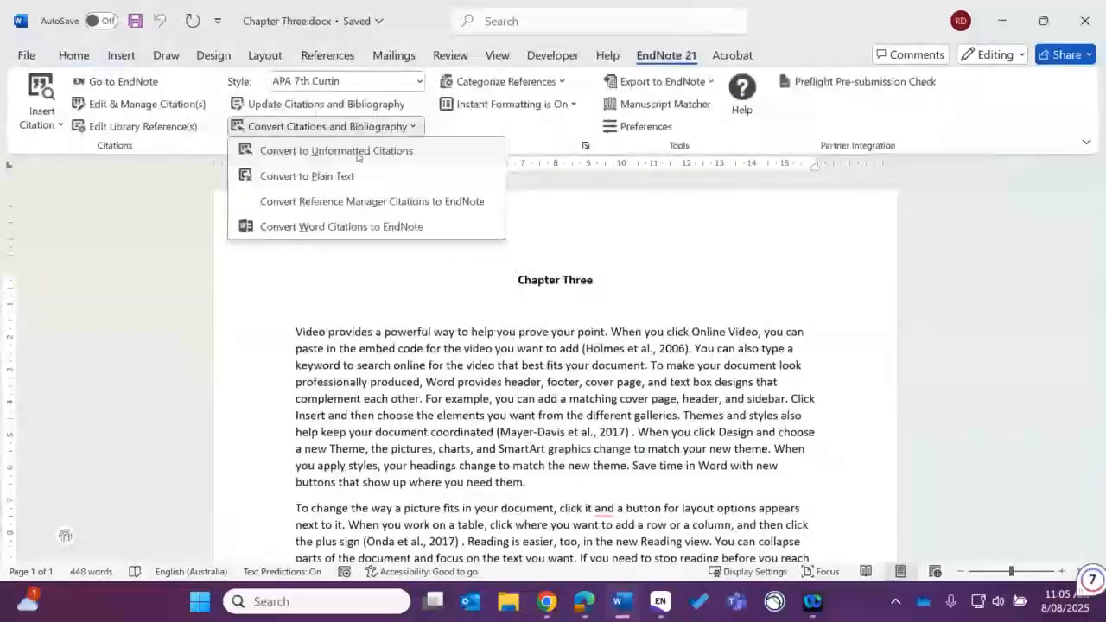
click(358, 151)
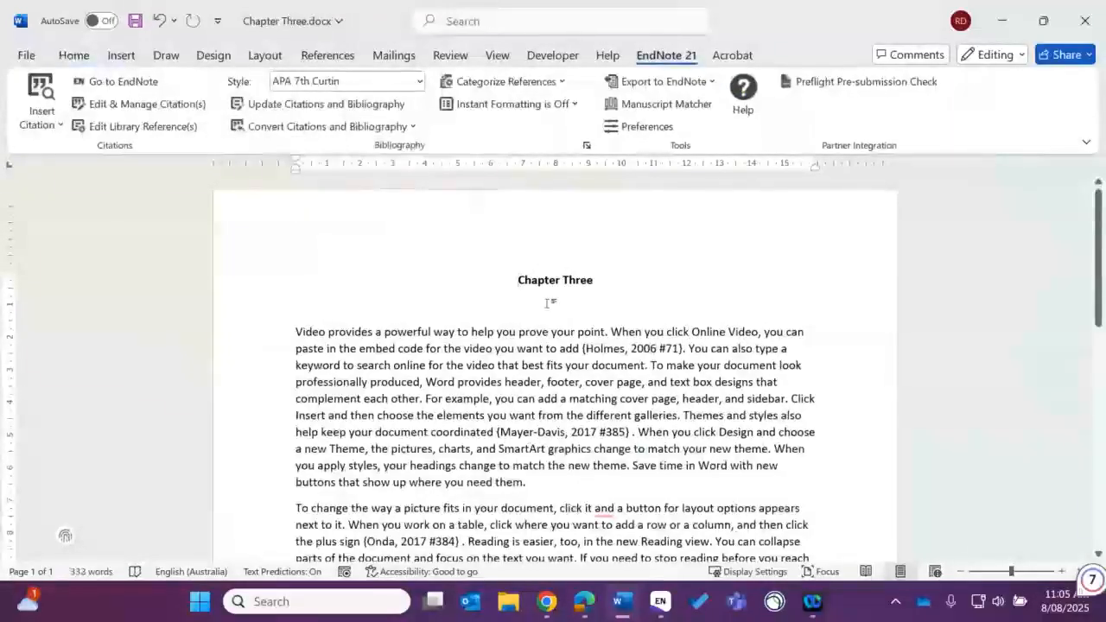
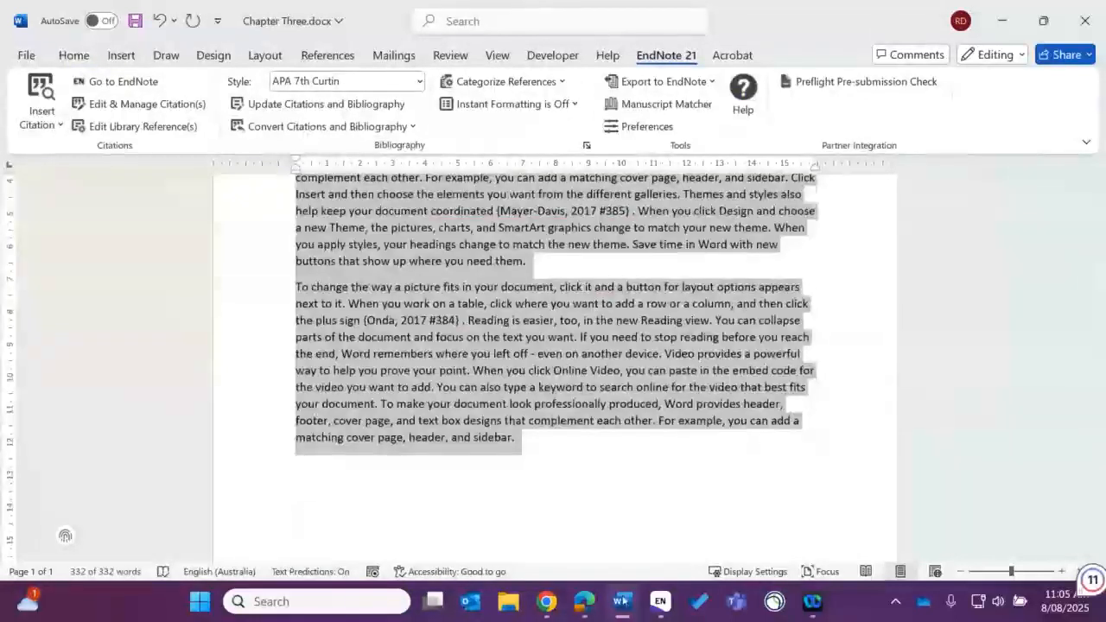
Step: Copy the whole Chapter Three text into the Research document after the end of Chapter Two
mouse_move(622, 602)
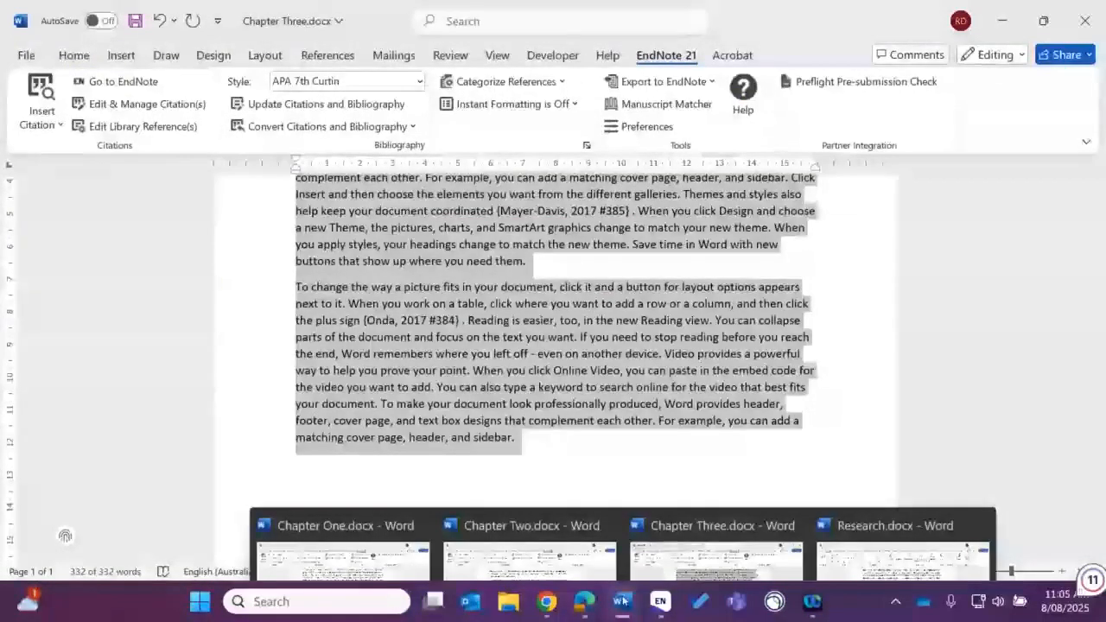
click(899, 526)
scroll(618, 383, down, 4)
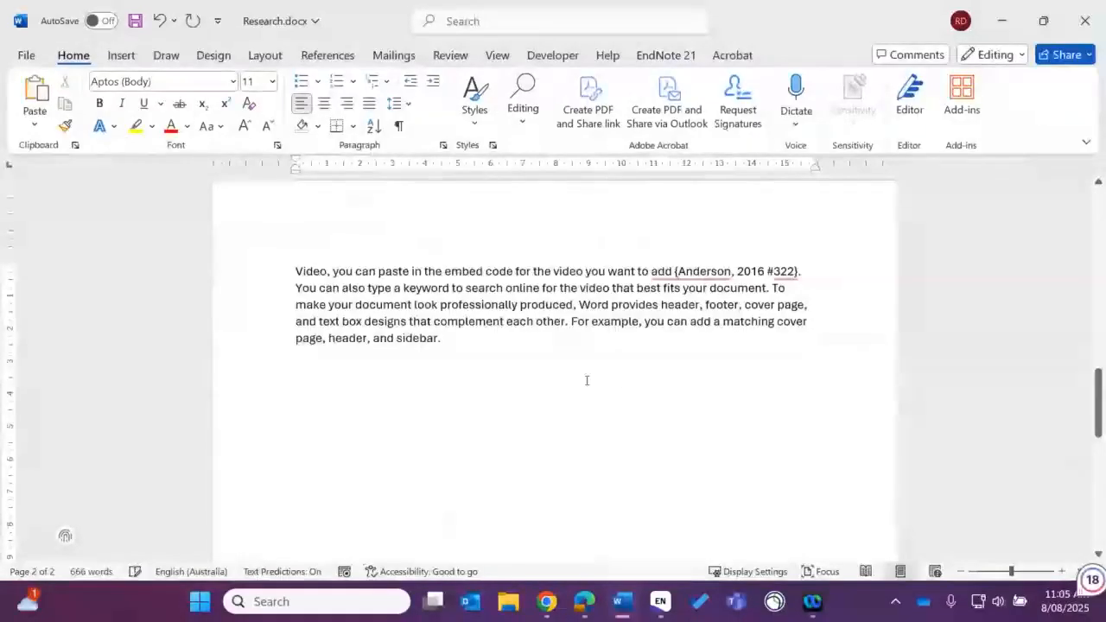
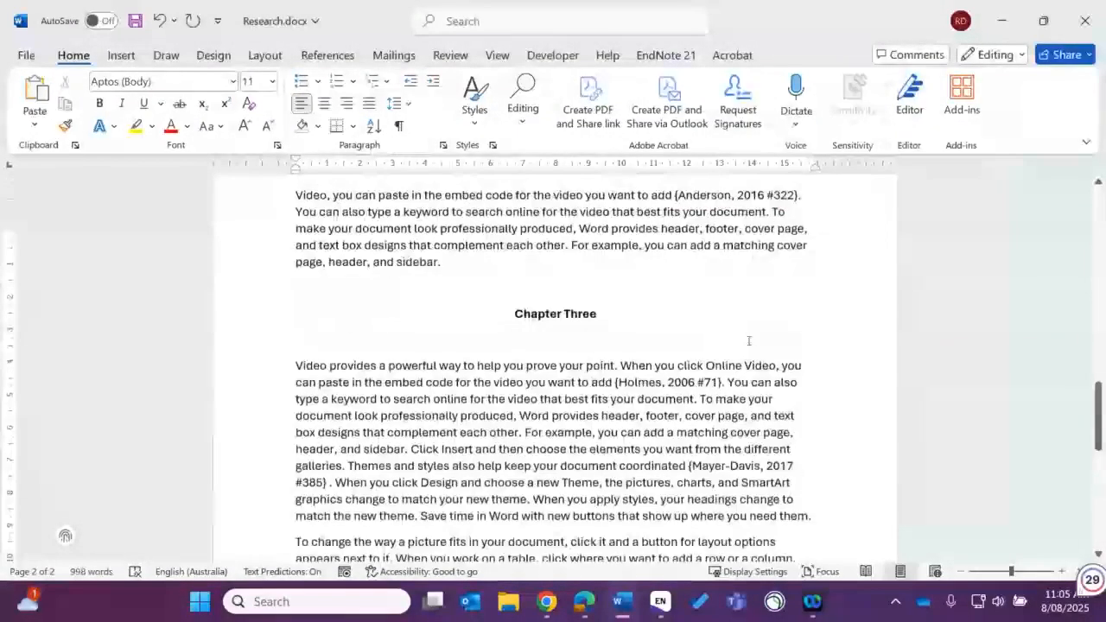
Step: Update the citations and bibliography of the combined Research document in the APA 7th Curtin style
scroll(748, 341, up, 10)
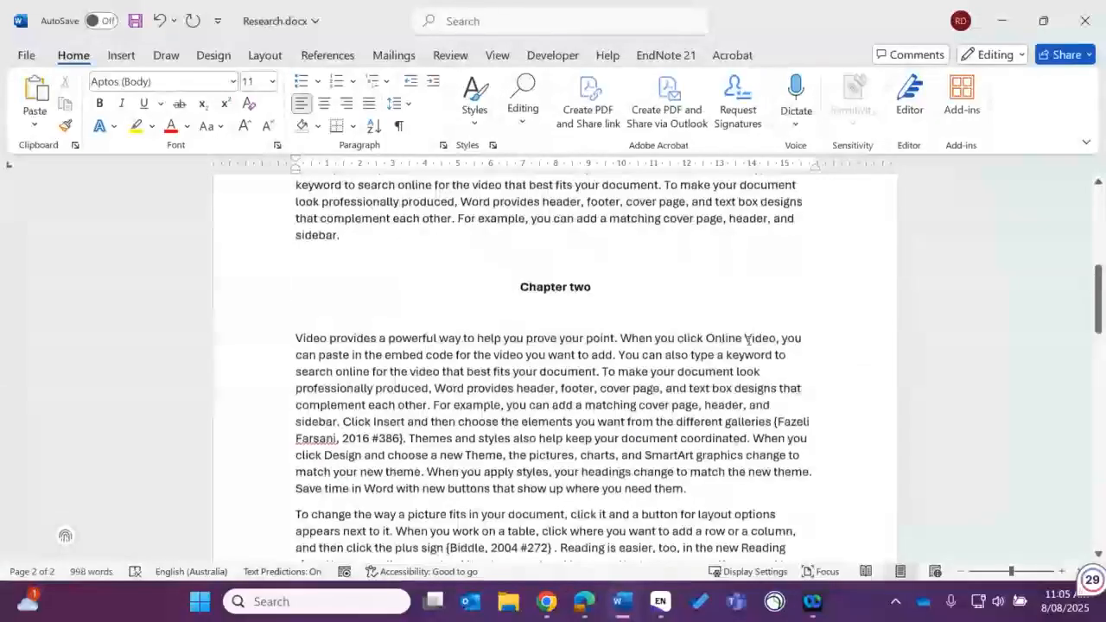
scroll(749, 338, up, 4)
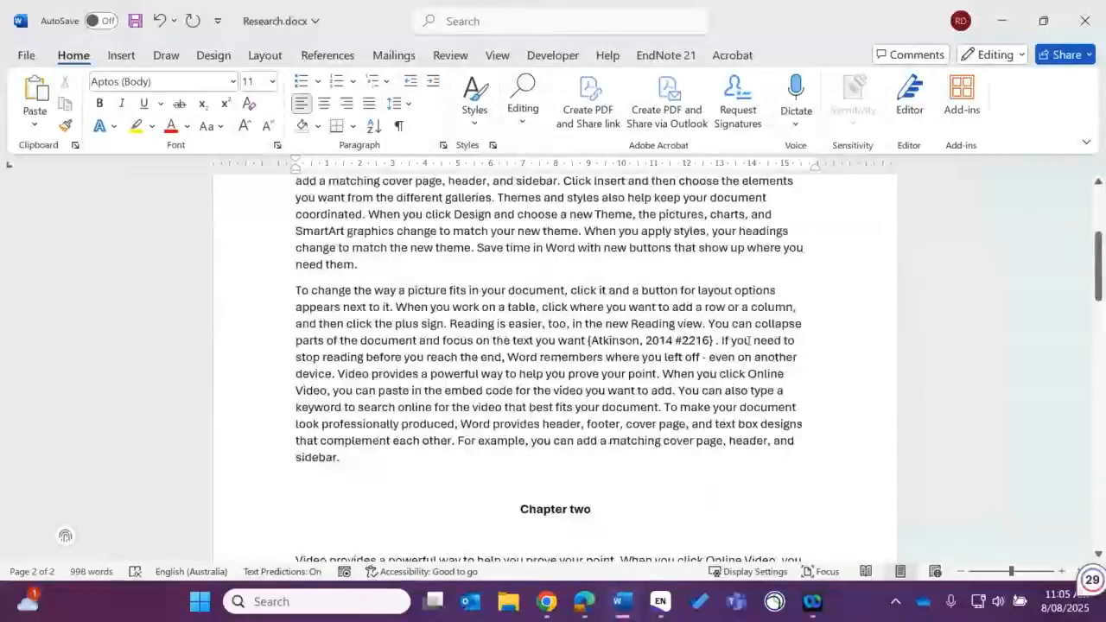
scroll(749, 341, up, 2)
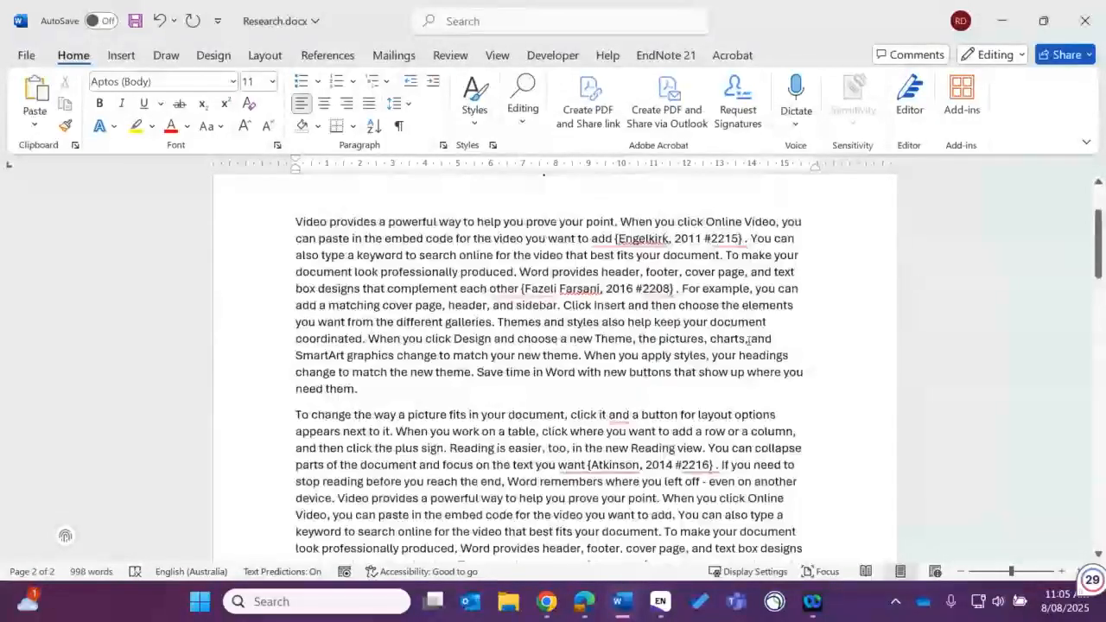
scroll(748, 341, up, 2)
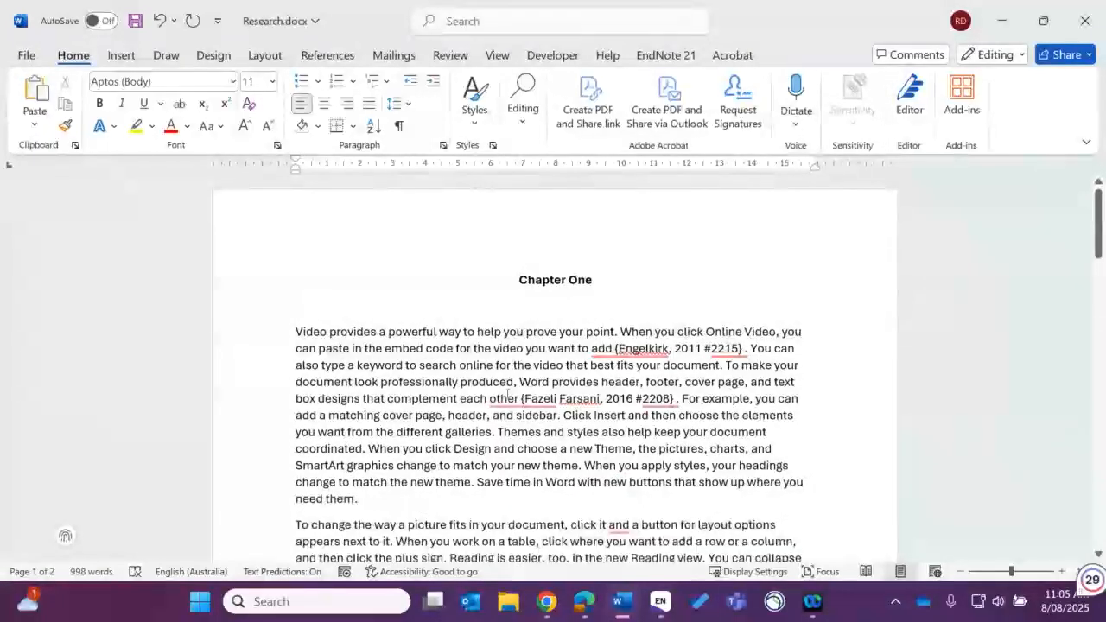
click(676, 57)
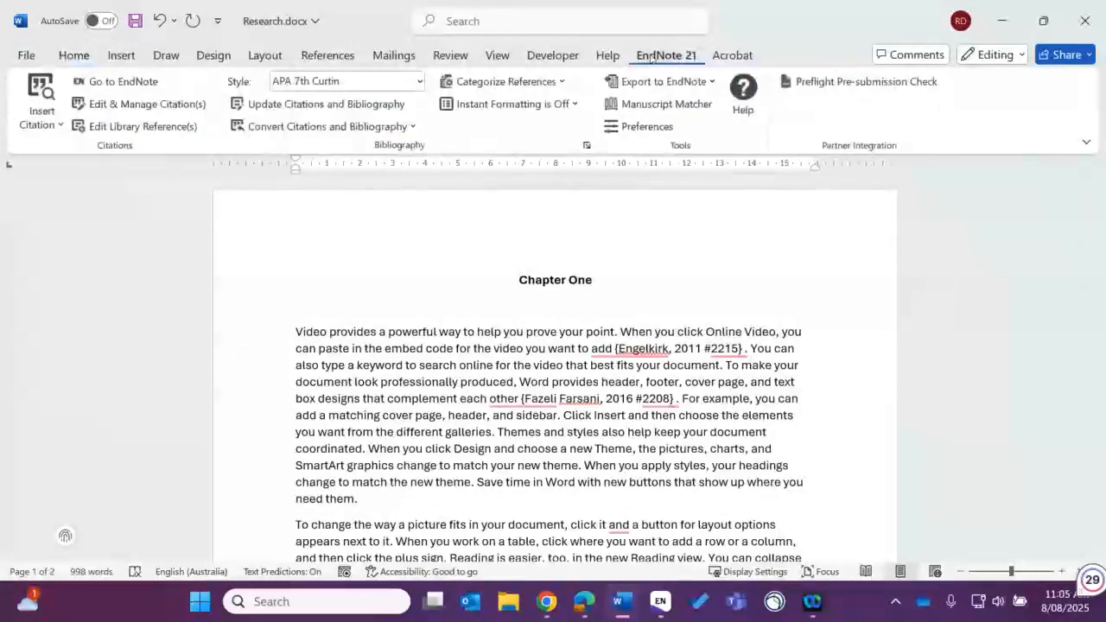
click(370, 105)
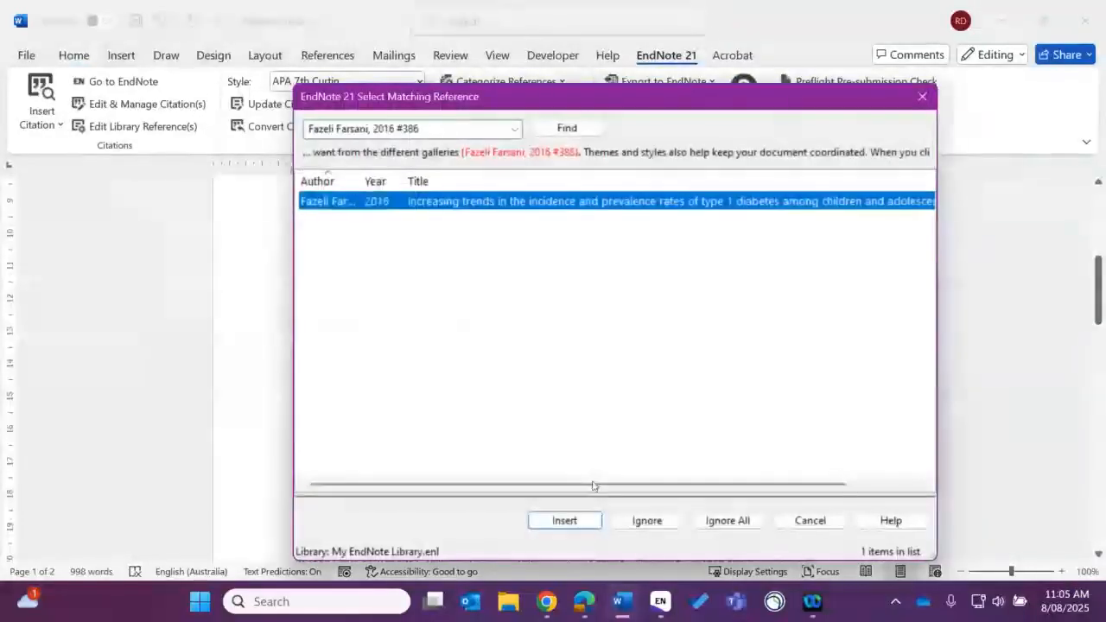
Step: Insert the preselected library reference for each citation that EndNote asks to match, until every unformatted citation is resolved
click(583, 522)
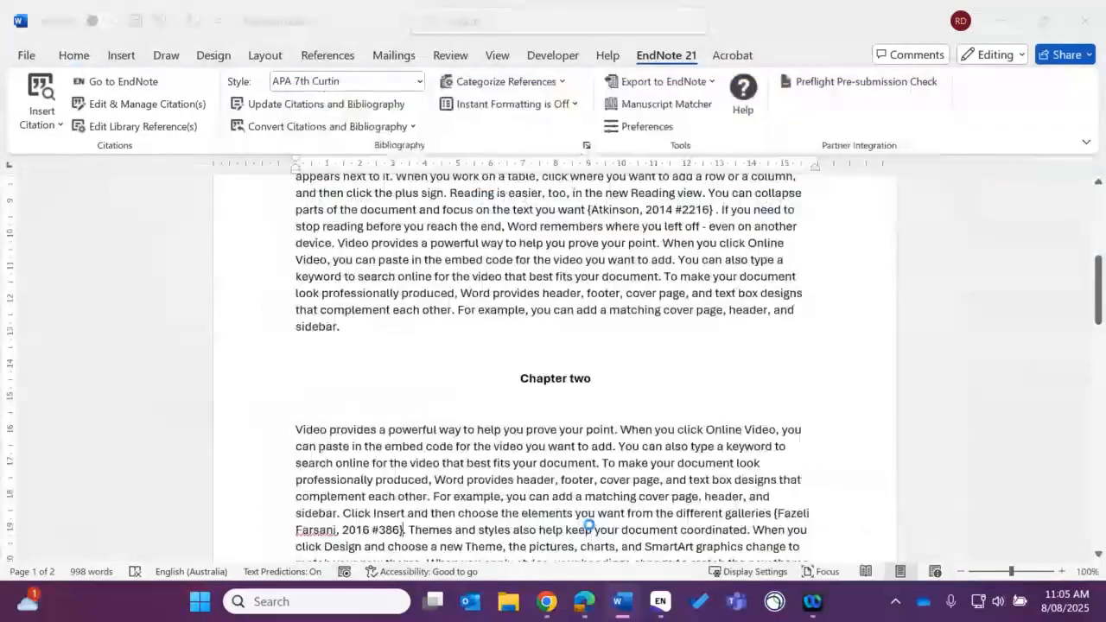
click(571, 522)
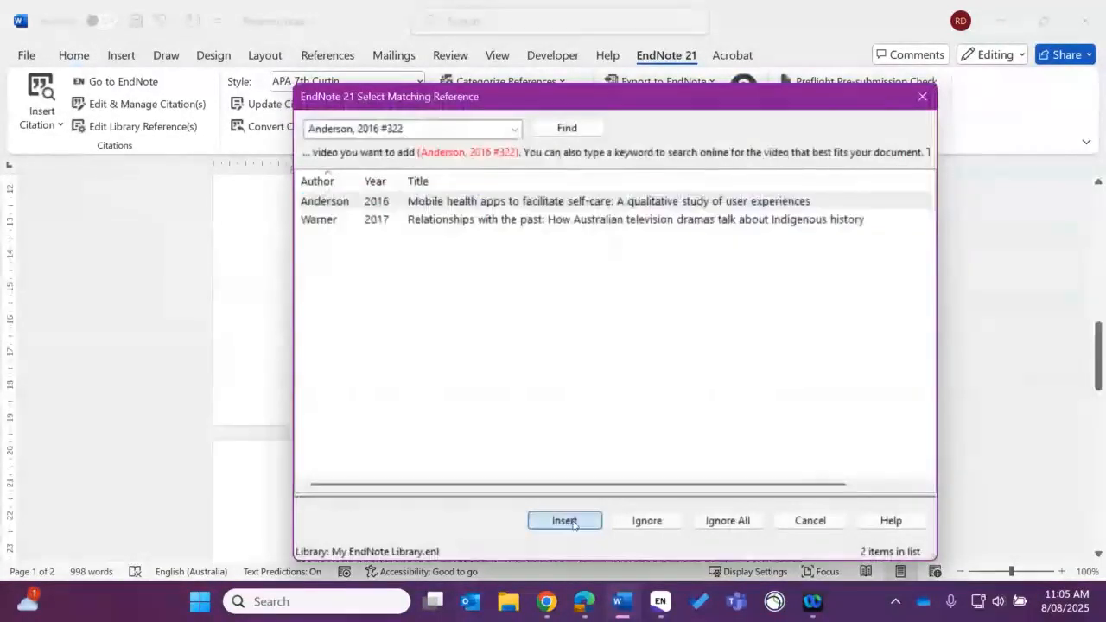
click(566, 521)
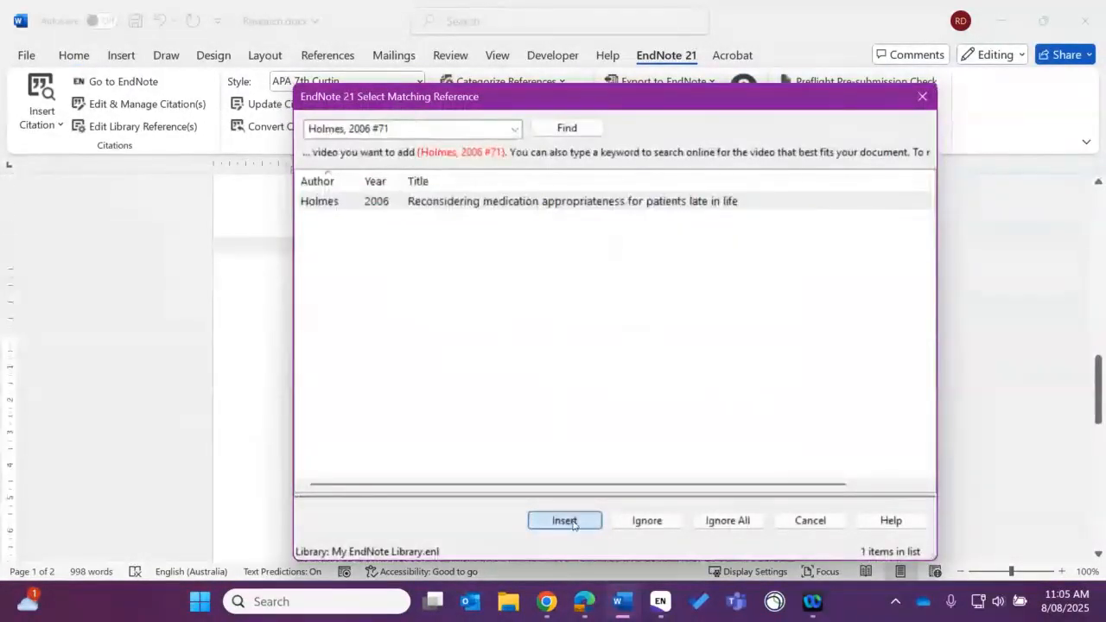
click(571, 522)
click(568, 524)
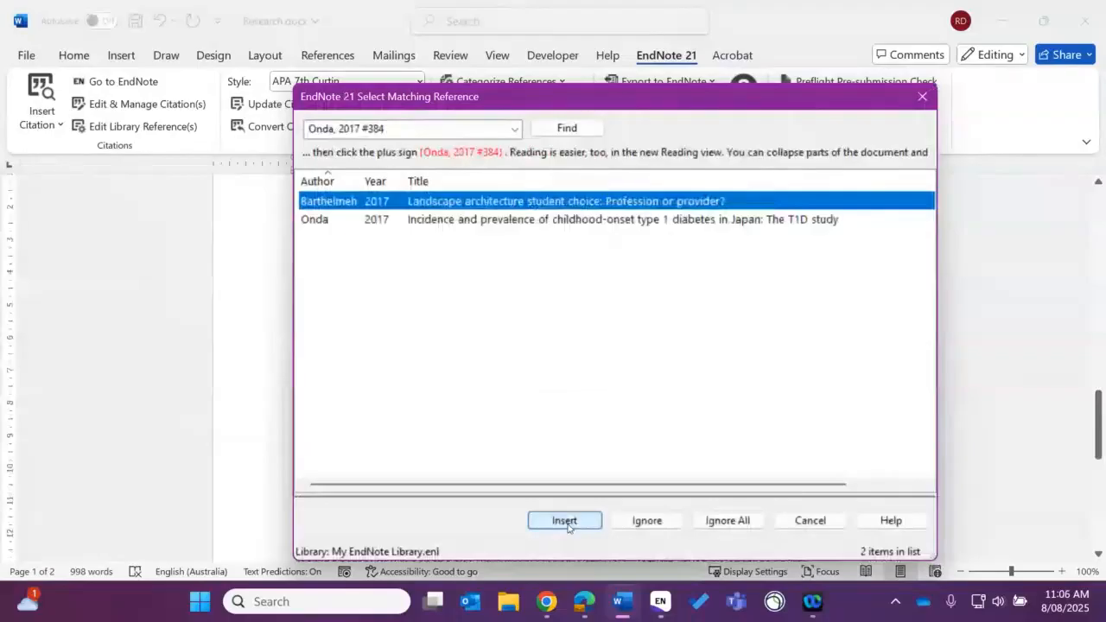
click(565, 523)
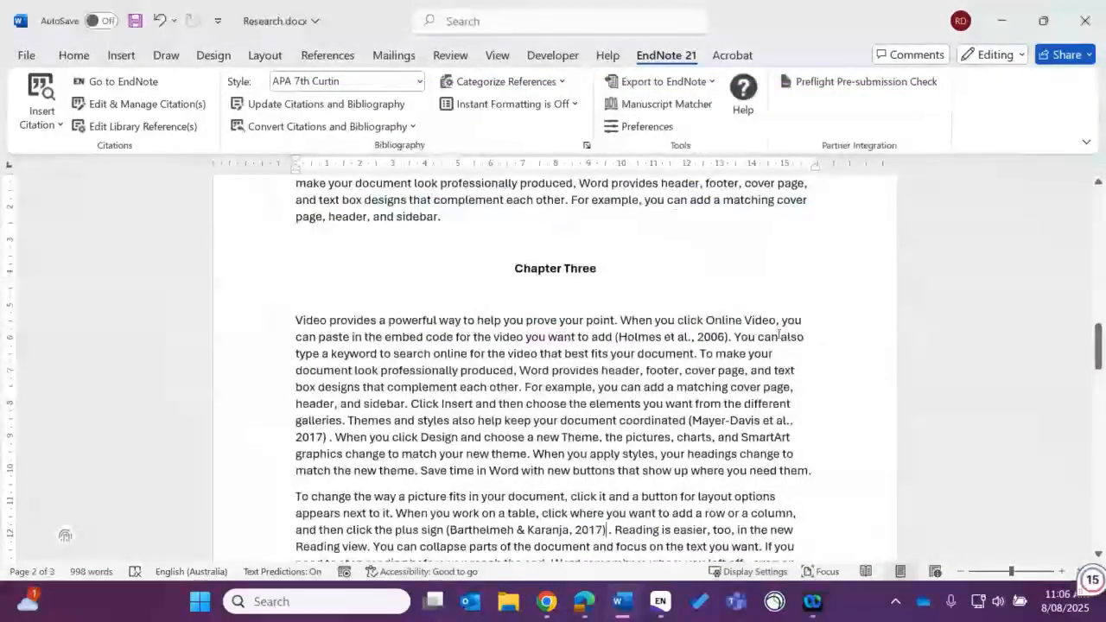
Step: Check the formatted in-text citations across the three chapters and the single combined reference list at the document's end
scroll(779, 334, up, 2)
scroll(779, 334, up, 5)
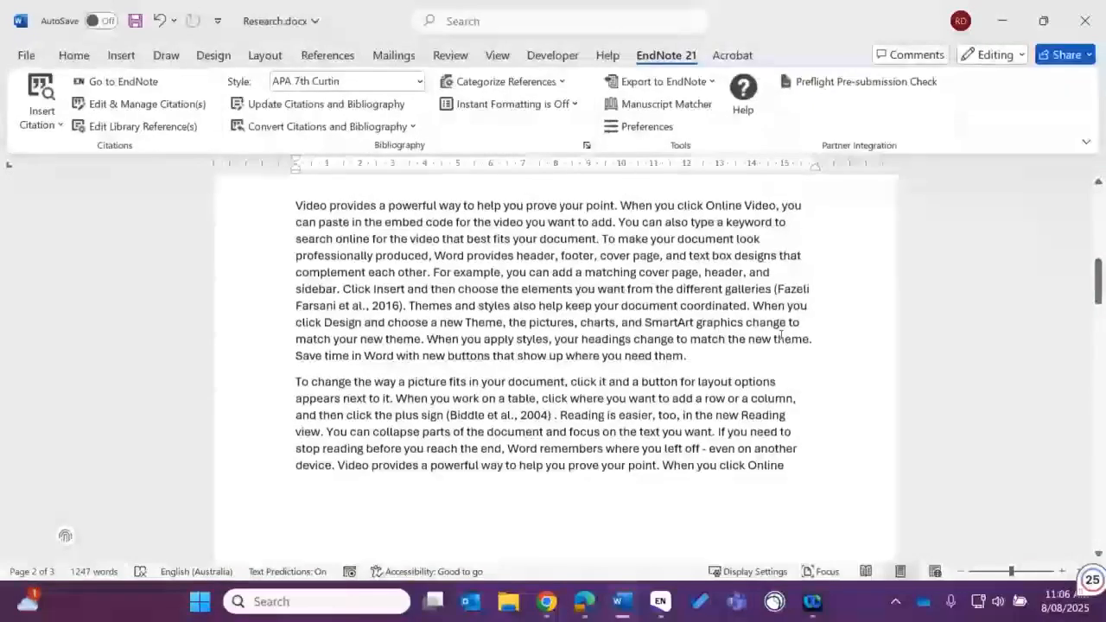
scroll(780, 334, up, 5)
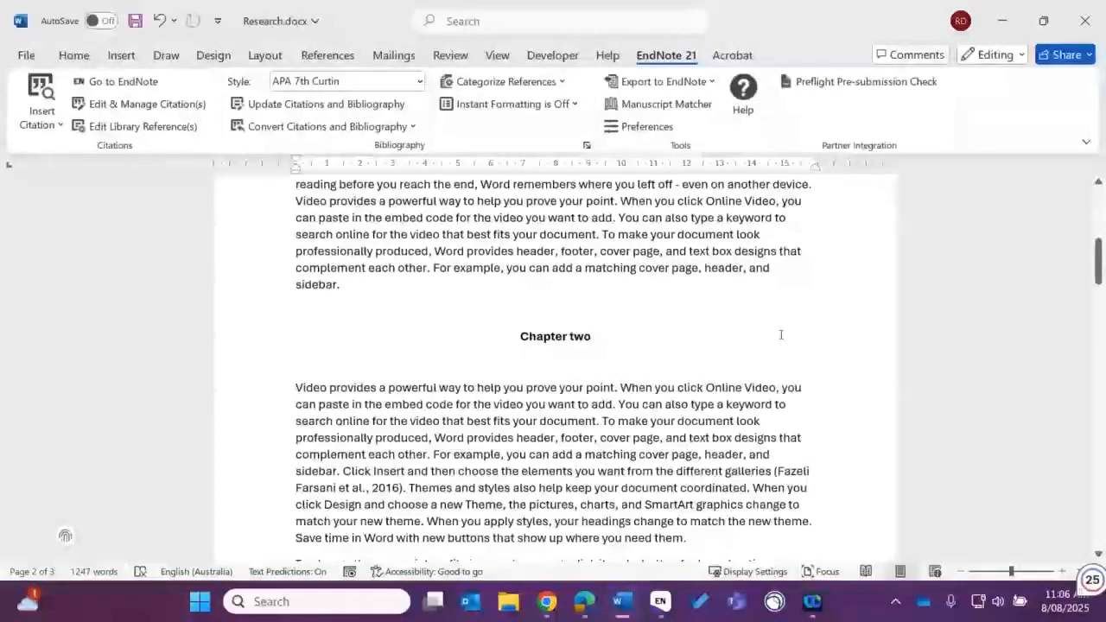
scroll(742, 326, up, 9)
click(740, 315)
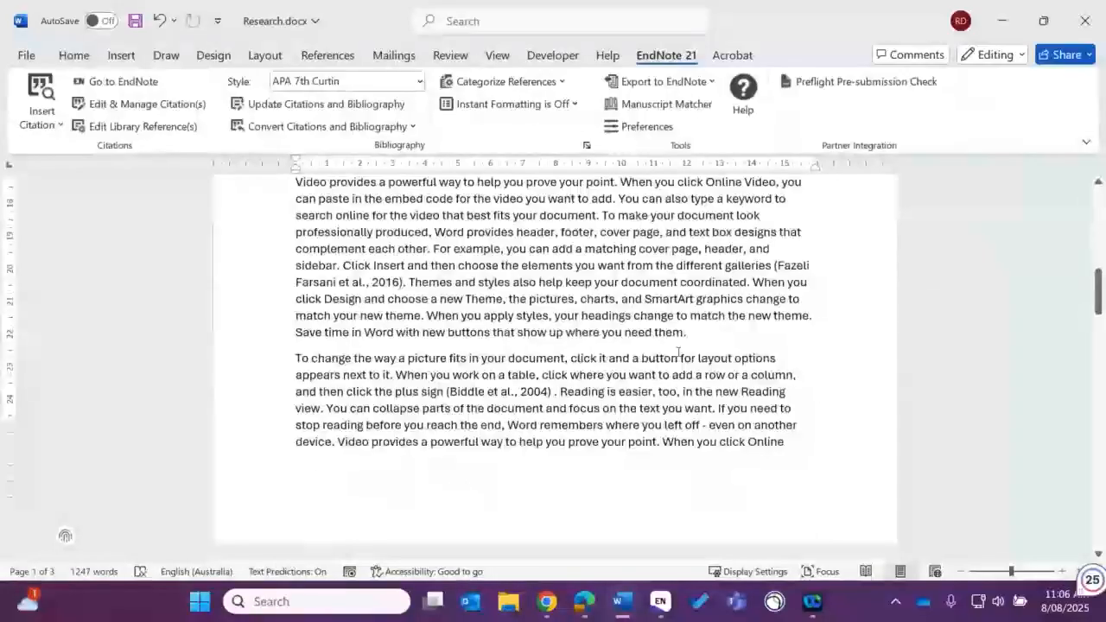
scroll(679, 352, down, 5)
scroll(681, 359, down, 10)
click(689, 399)
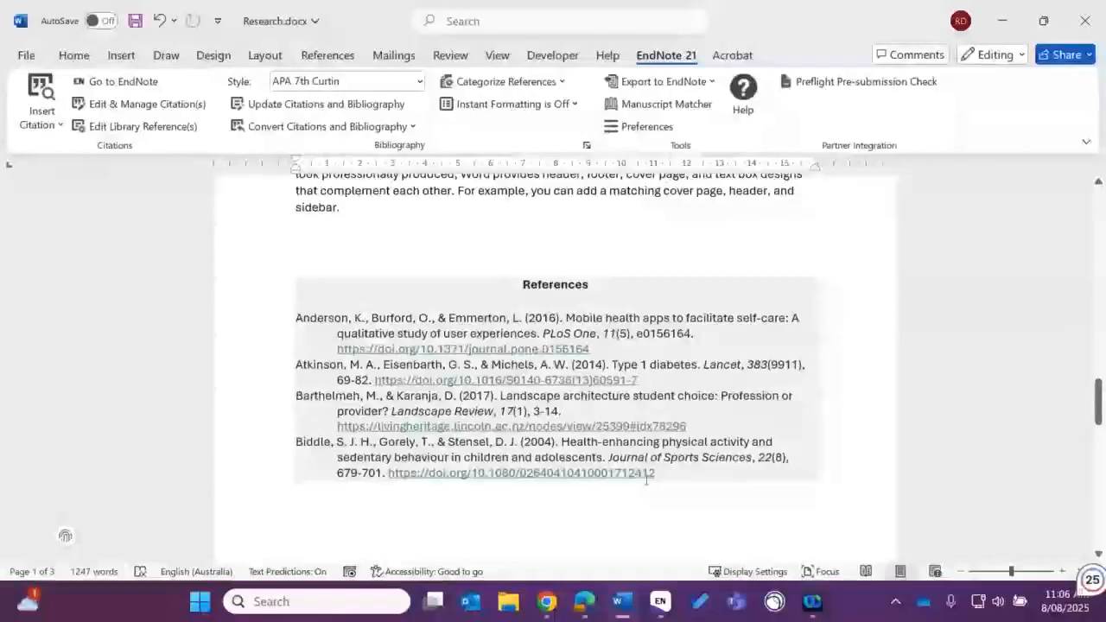
scroll(726, 472, down, 3)
scroll(725, 472, down, 9)
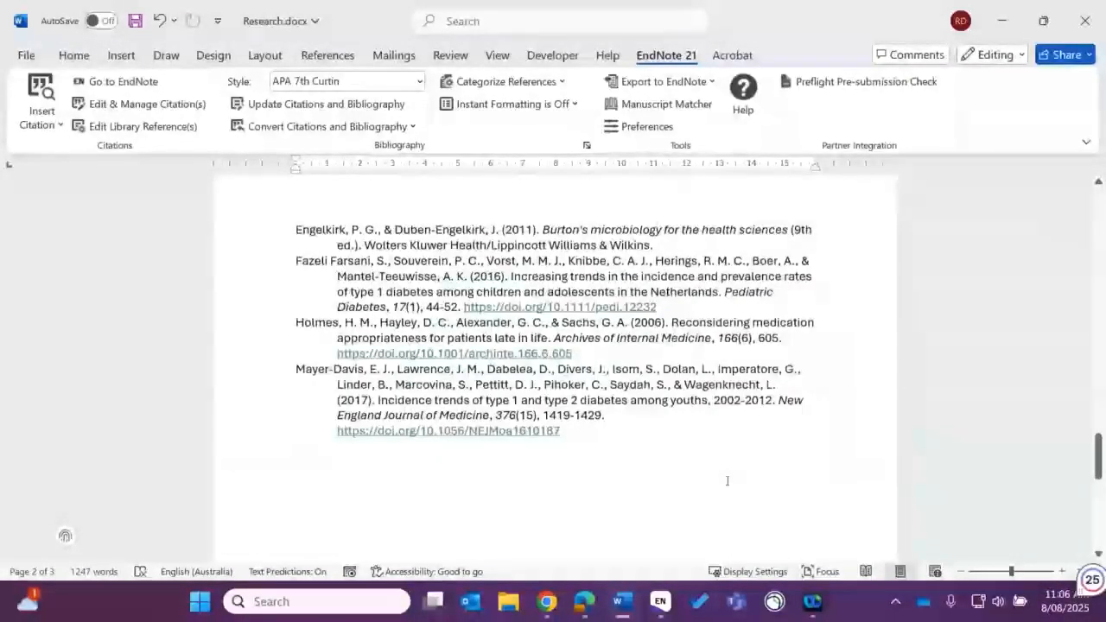
scroll(727, 481, up, 1)
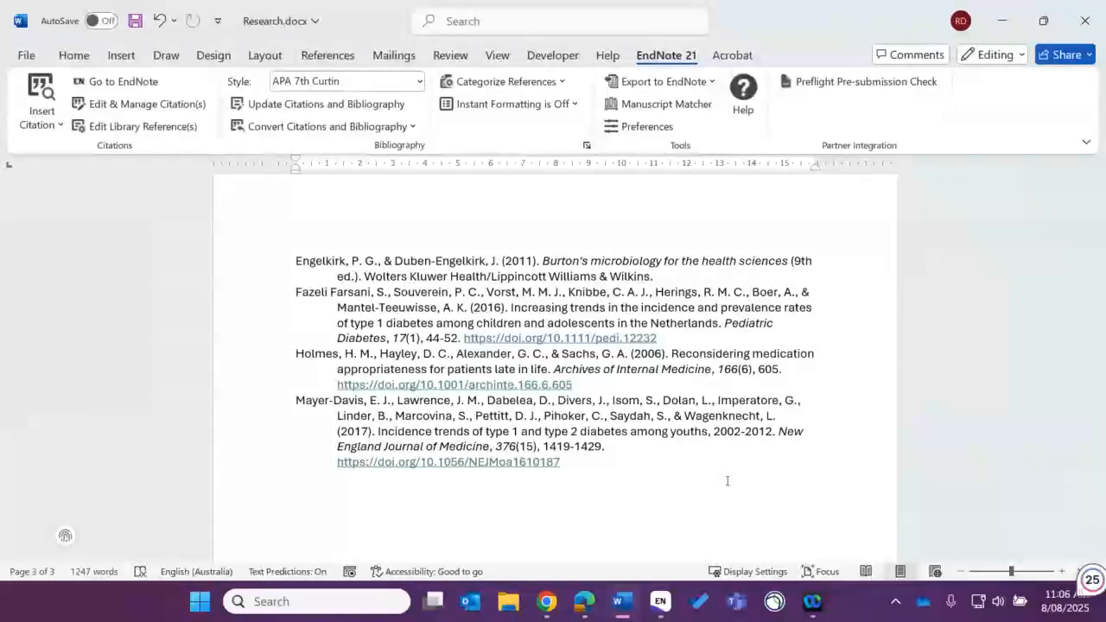
click(727, 480)
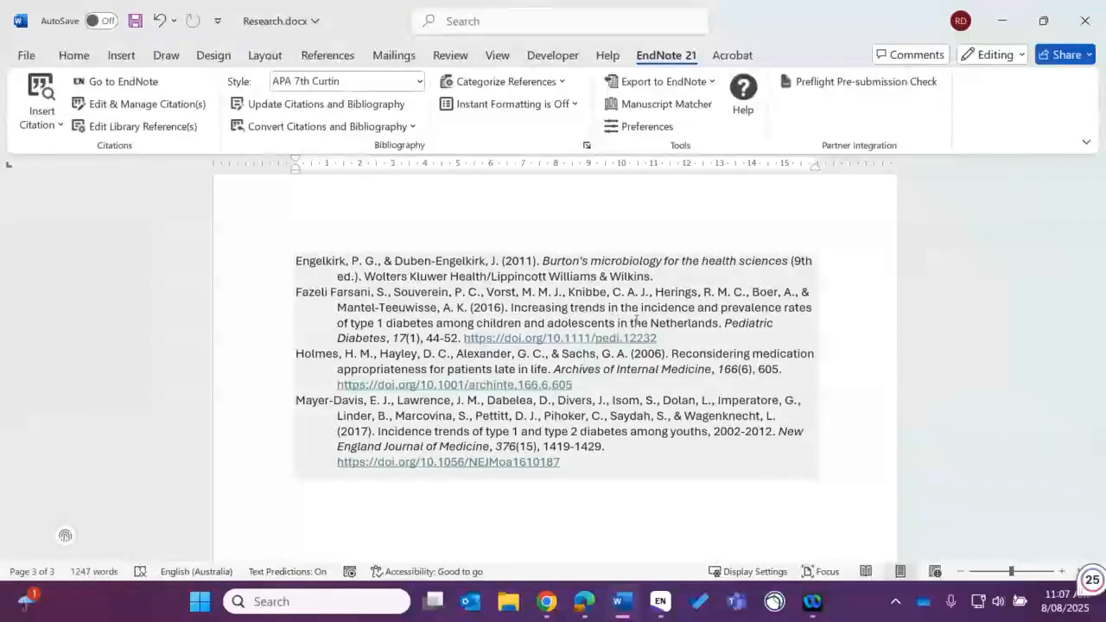
Step: Set the Research document's review display to No Markup
click(580, 197)
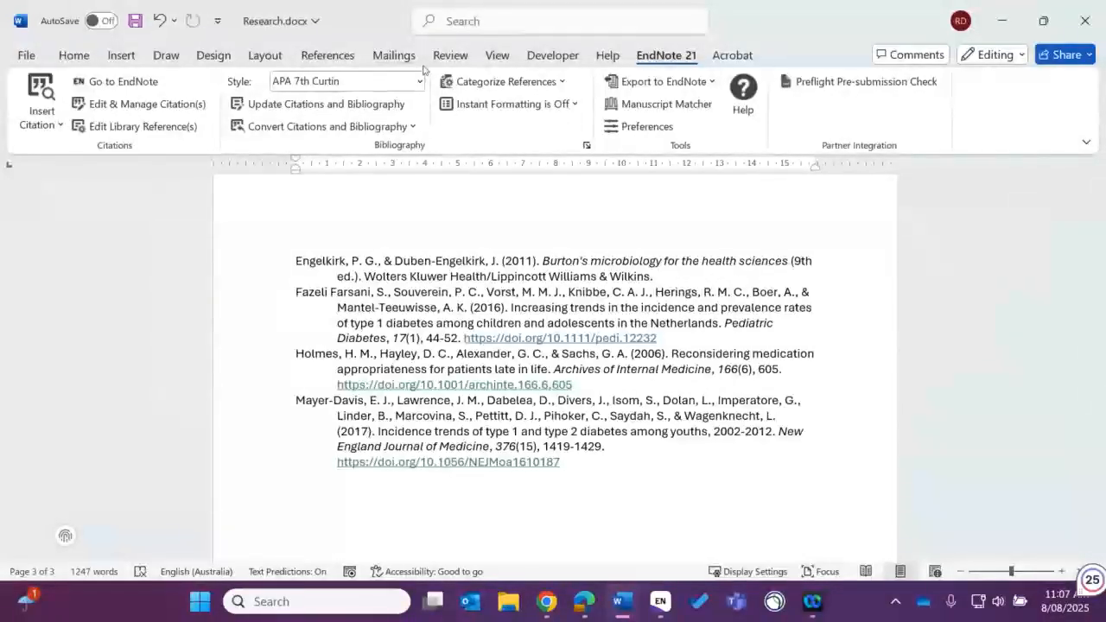
click(447, 57)
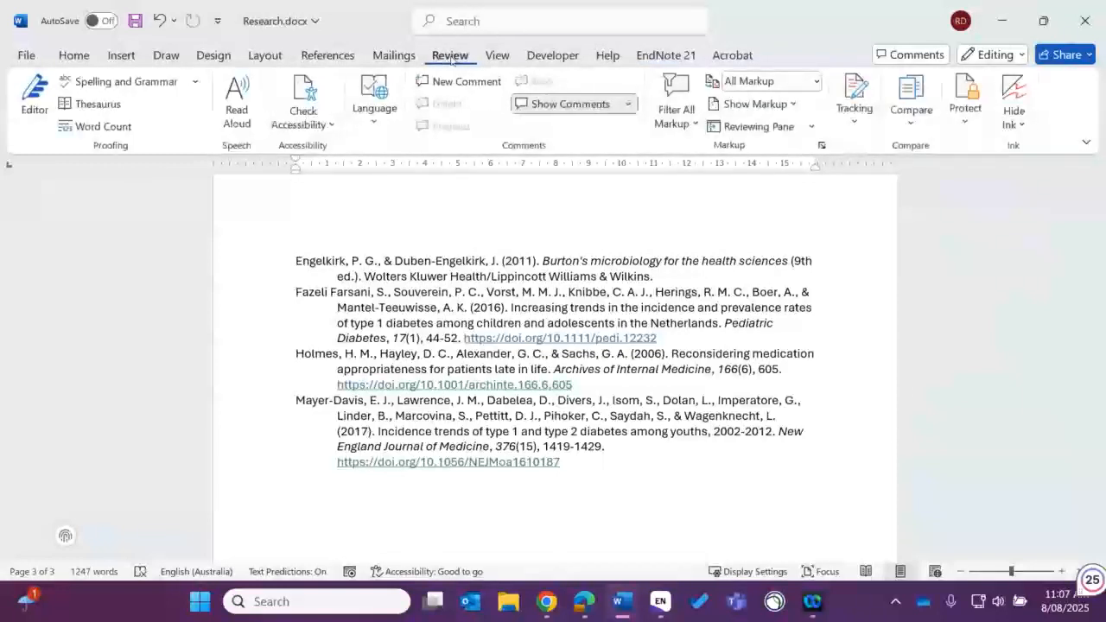
click(817, 83)
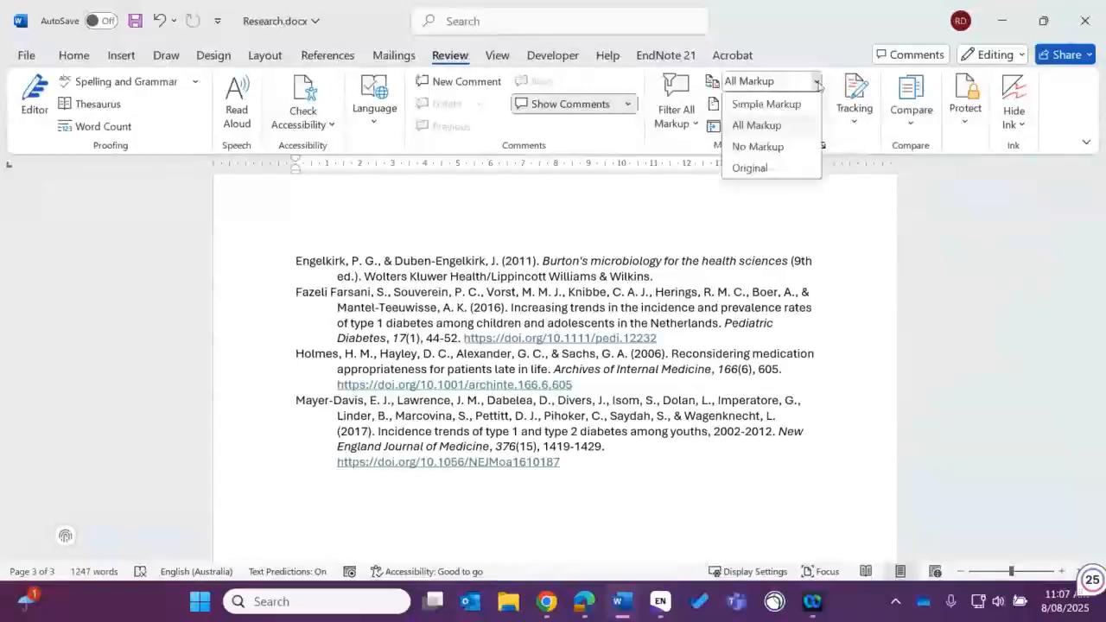
click(788, 150)
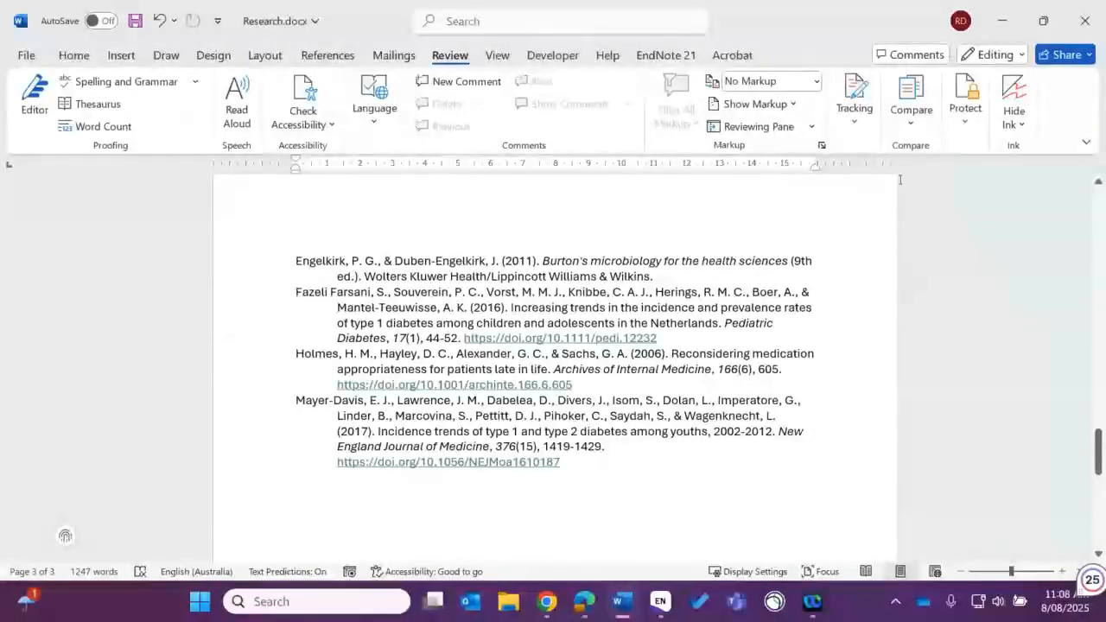
Step: Examine the list of all citations in EndNote's Edit & Manage Citations for the combined document, and close it
click(664, 54)
scroll(758, 282, up, 1)
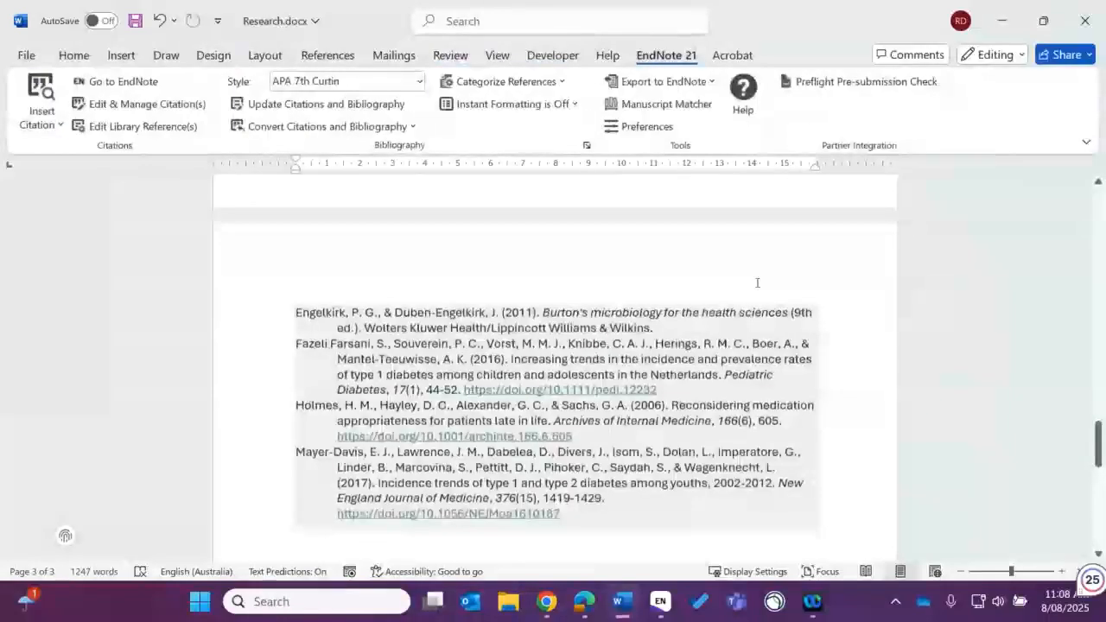
scroll(757, 283, up, 5)
scroll(757, 283, up, 3)
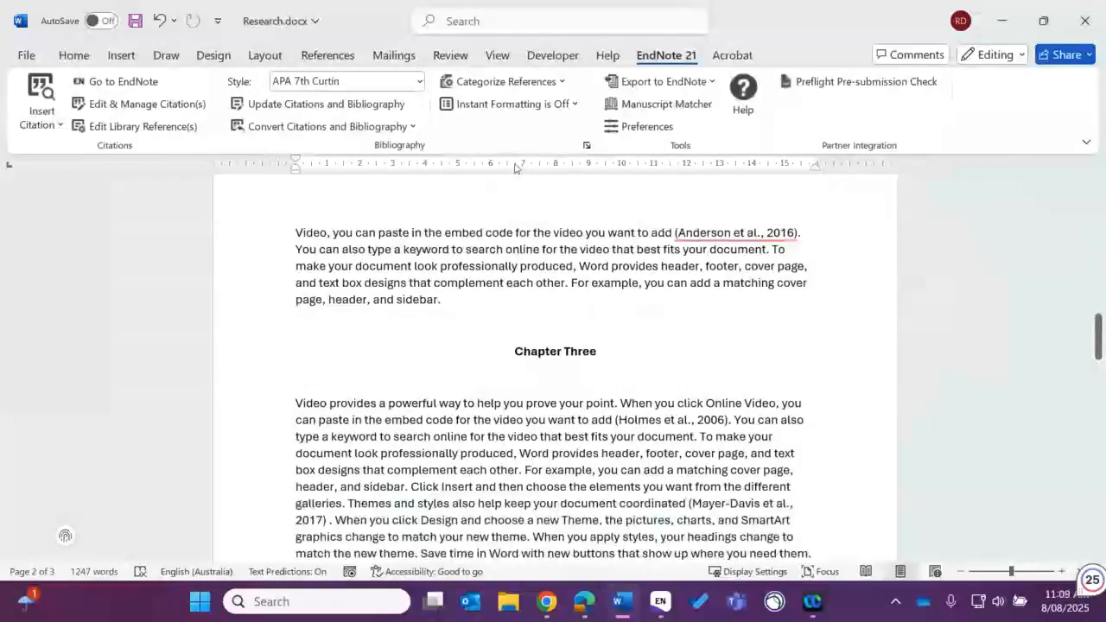
click(138, 110)
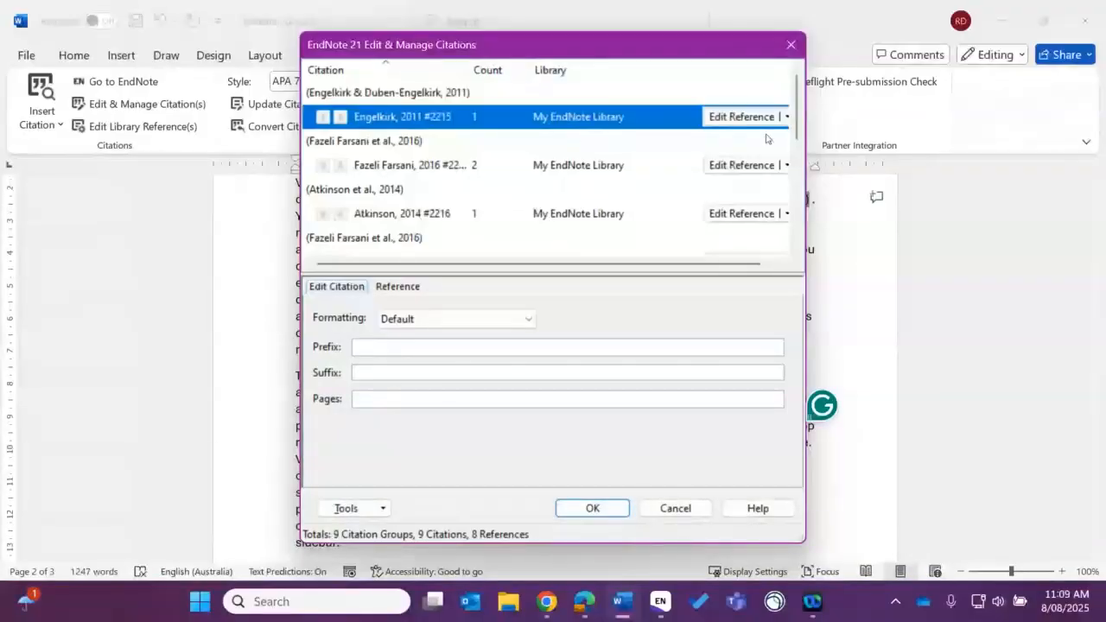
scroll(796, 135, down, 1)
drag(795, 136, 788, 206)
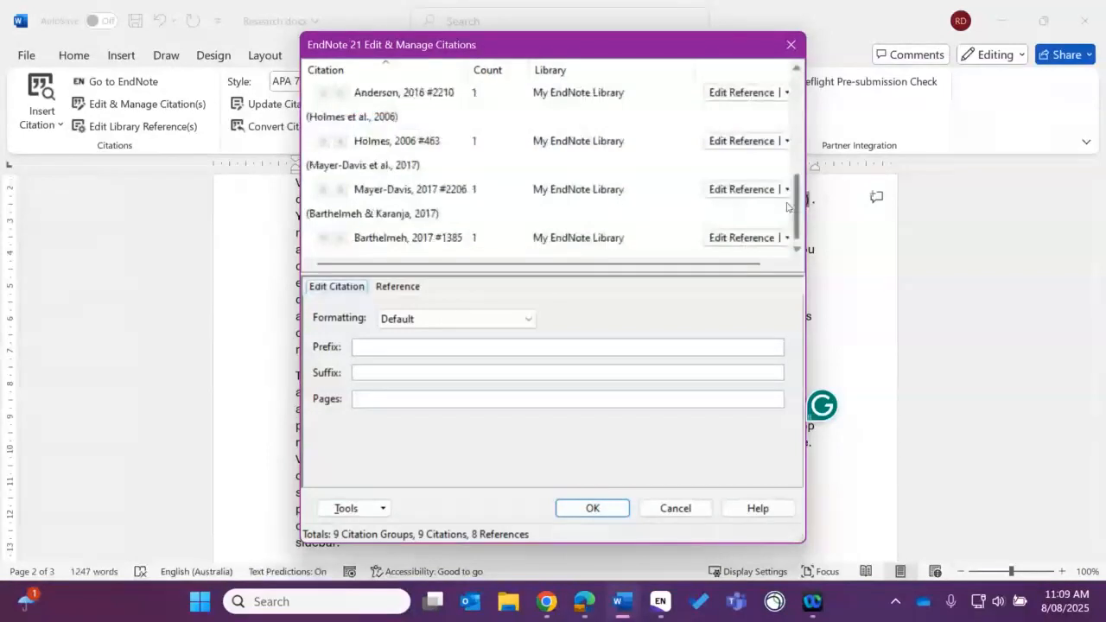
scroll(788, 206, up, 3)
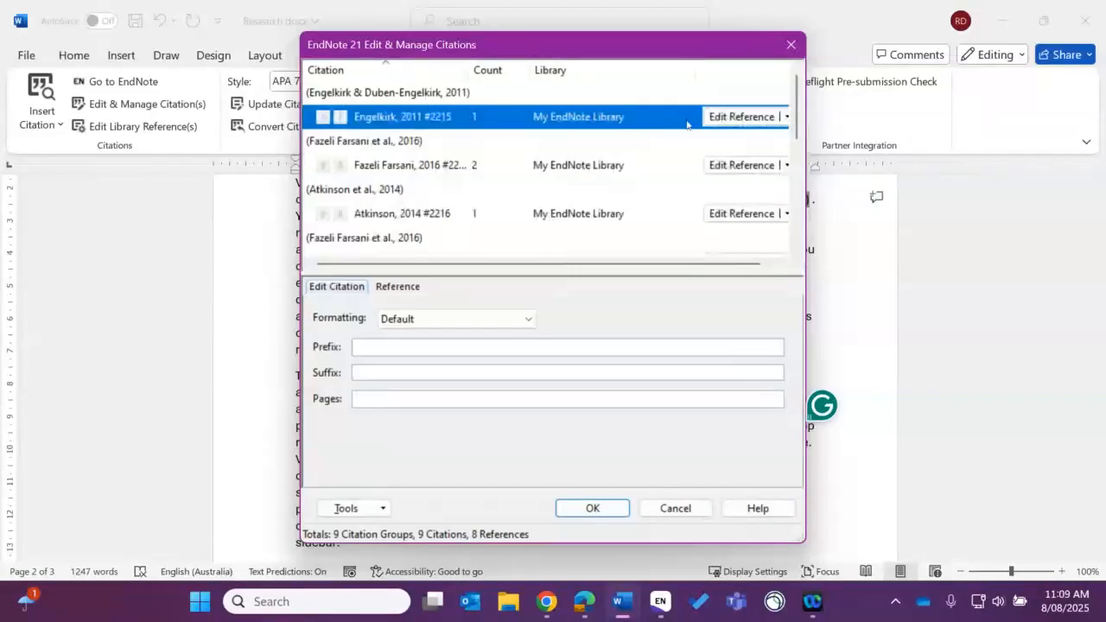
click(792, 45)
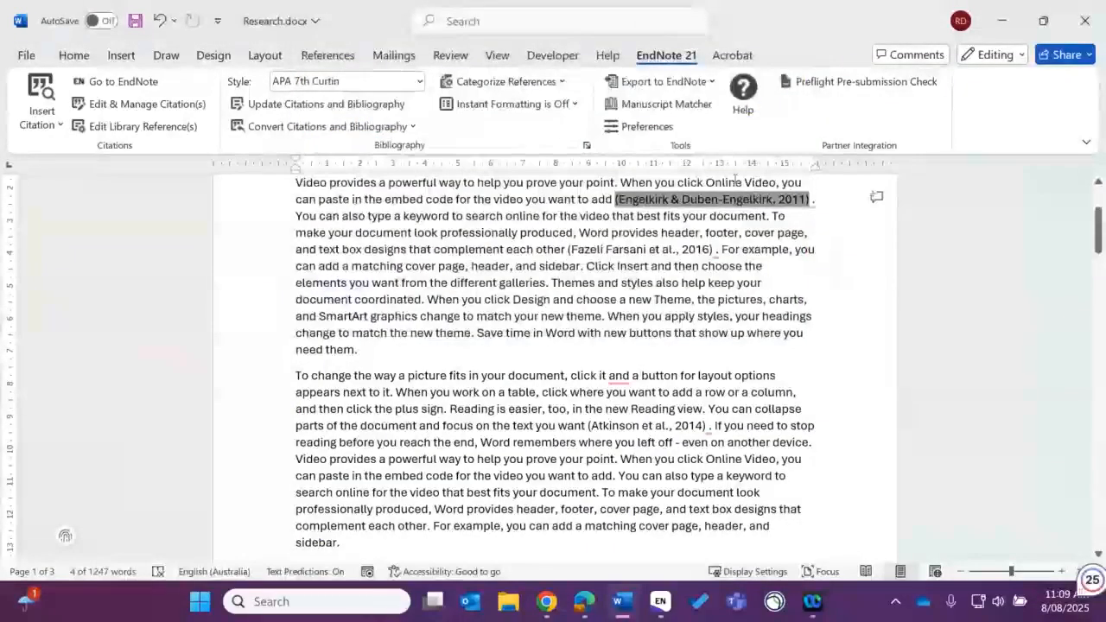
Step: View the Export Traveling Library destination options and close them without exporting
click(705, 83)
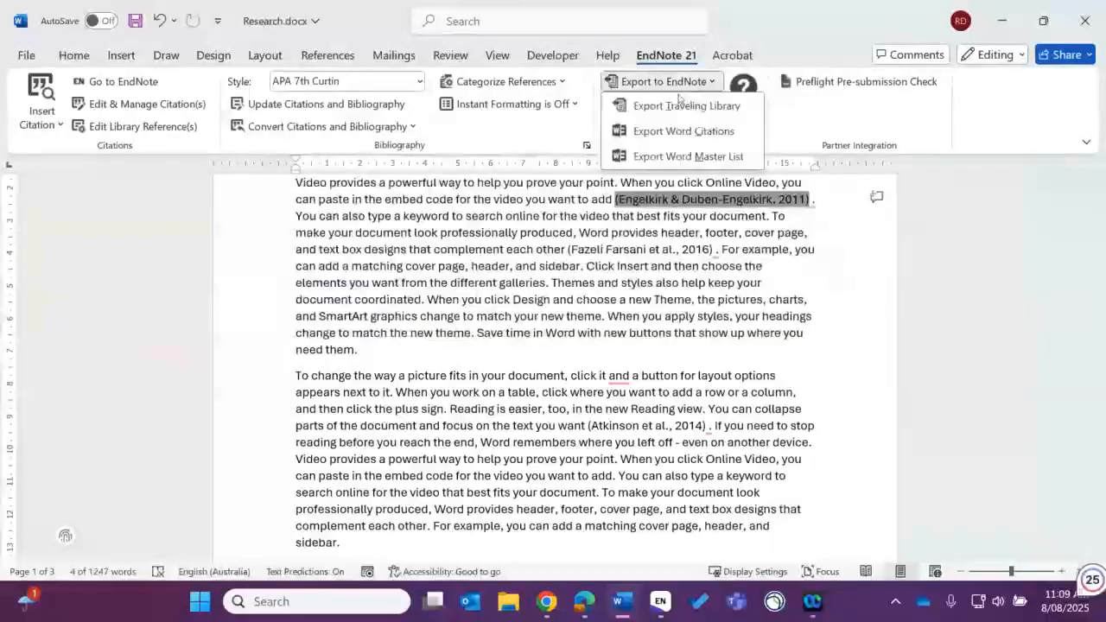
click(696, 110)
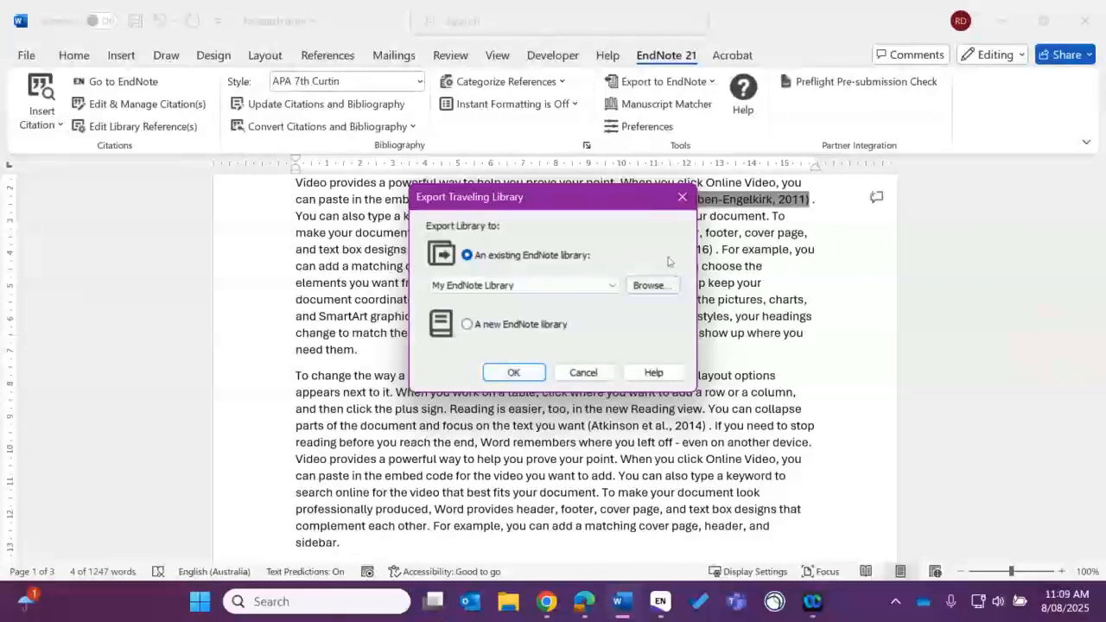
click(683, 198)
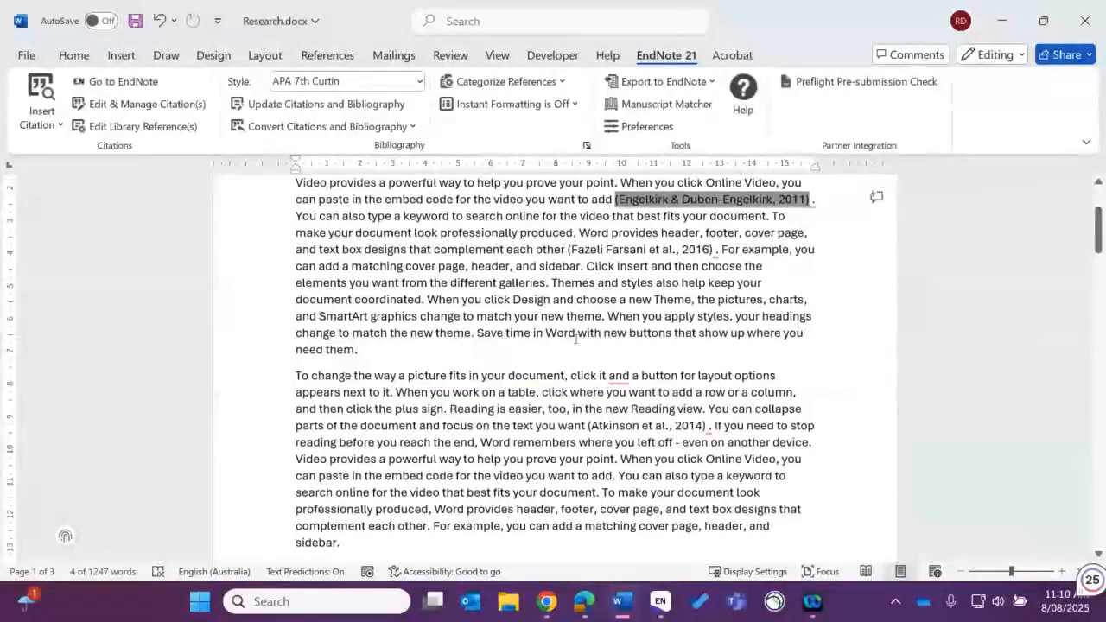
Step: Create a plain text copy of the Research document with the EndNote field codes removed, starting from its formatted citations and bibliography
scroll(576, 339, up, 1)
scroll(577, 339, up, 3)
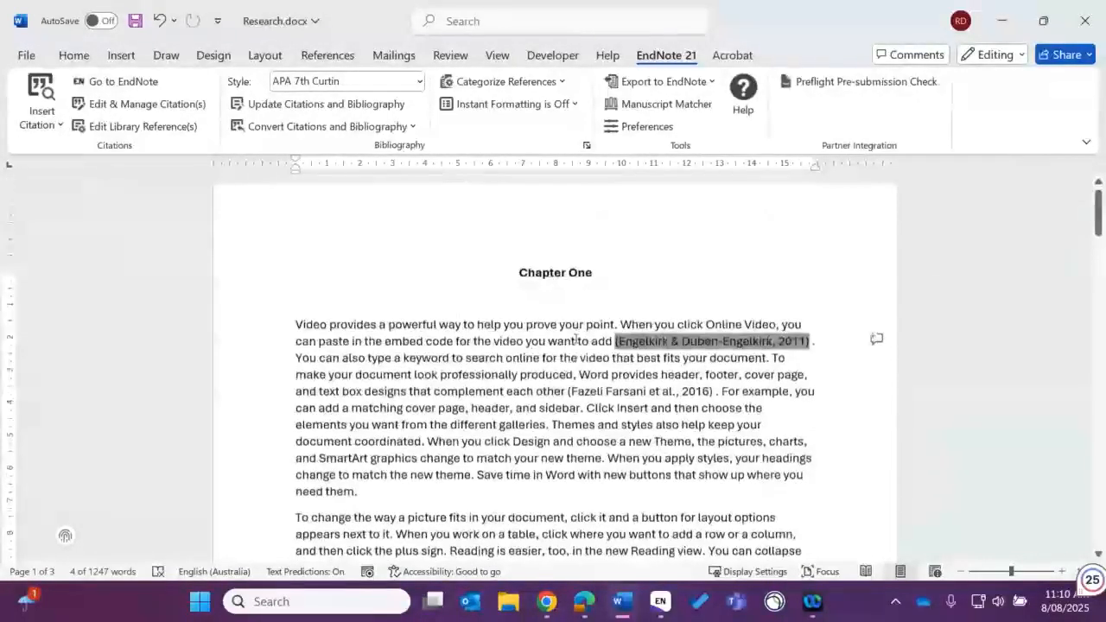
scroll(536, 320, up, 1)
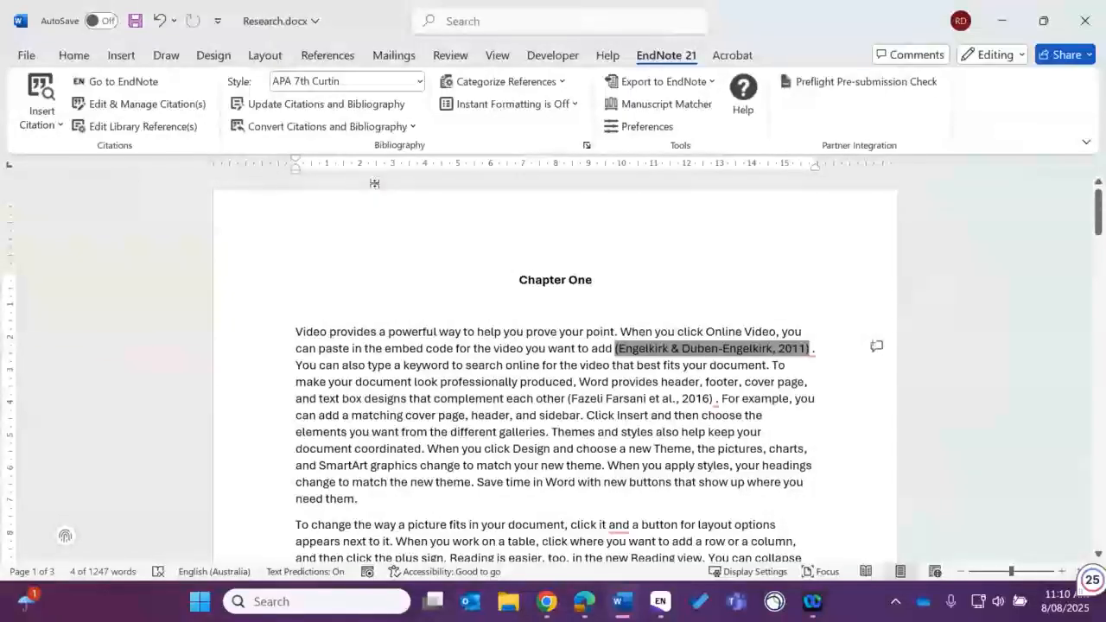
click(413, 127)
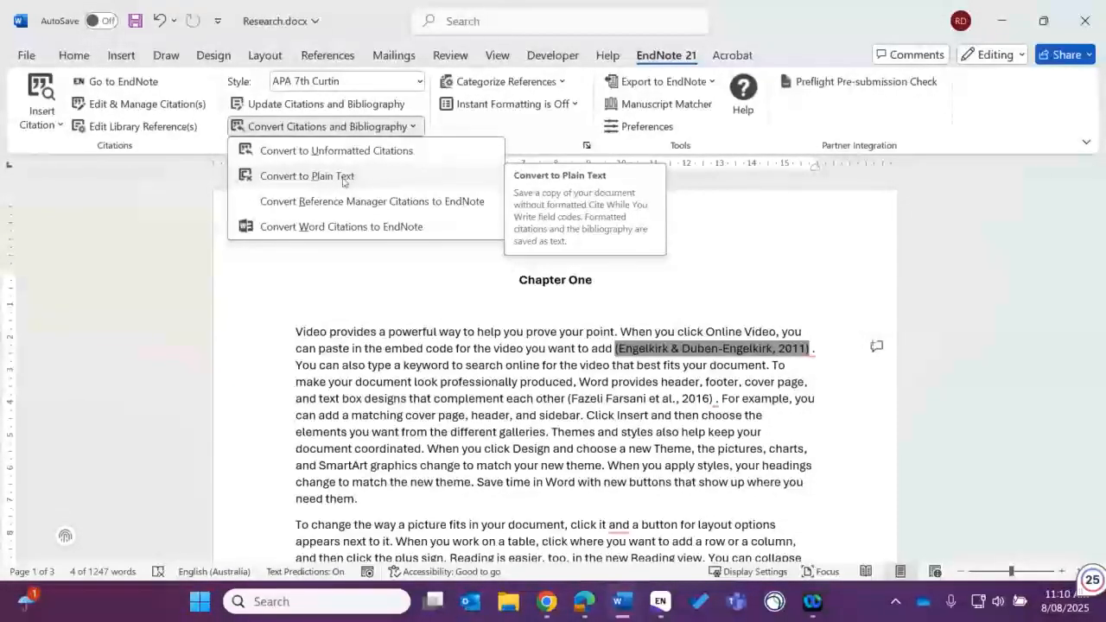
click(326, 178)
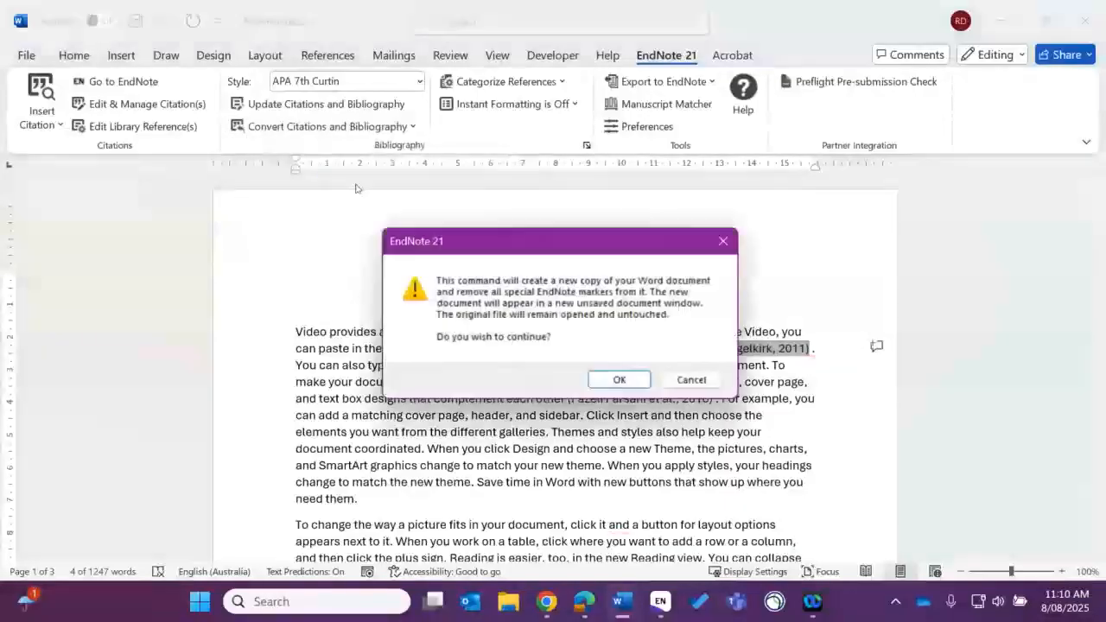
click(617, 379)
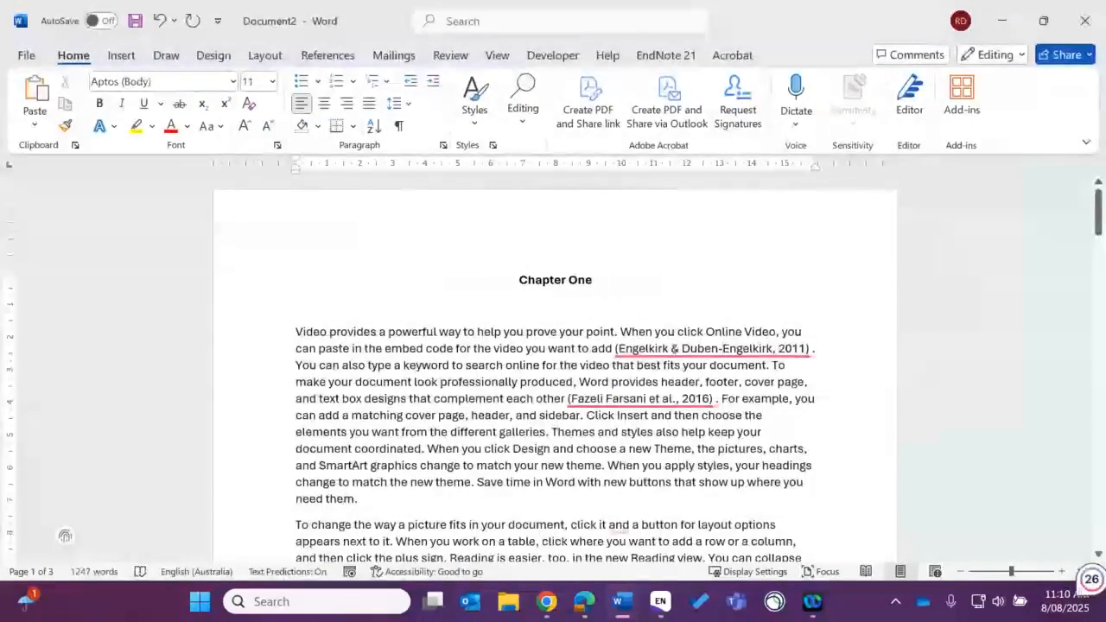
Step: Check the in-text citations in the plain text copy's chapters, and return to Research.docx
click(722, 349)
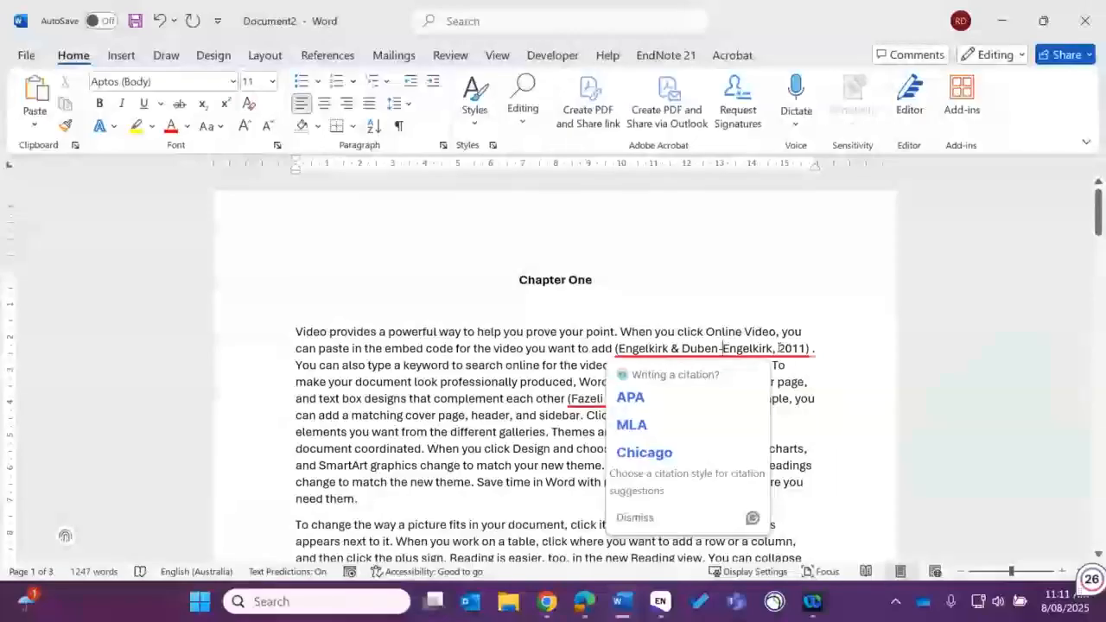
scroll(781, 349, down, 1)
scroll(781, 346, down, 1)
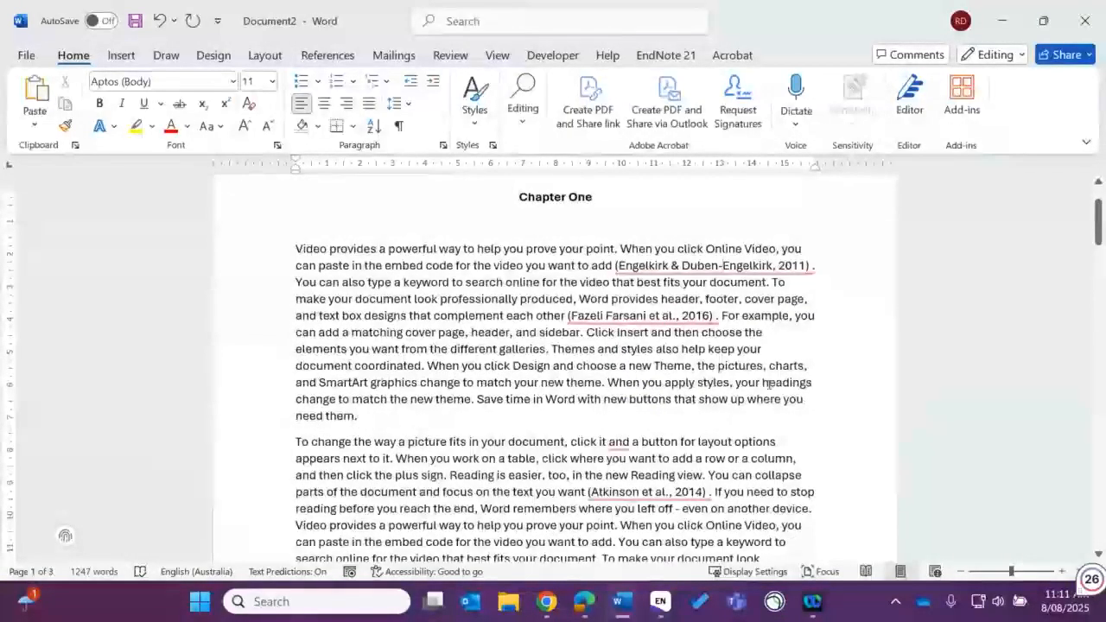
scroll(769, 384, down, 3)
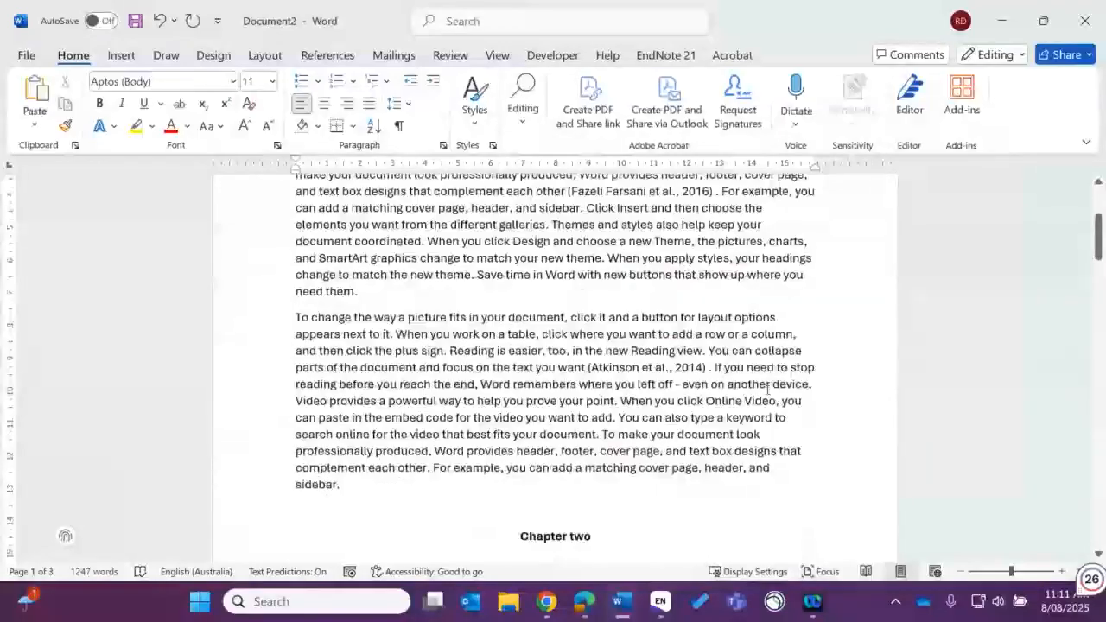
scroll(768, 390, down, 8)
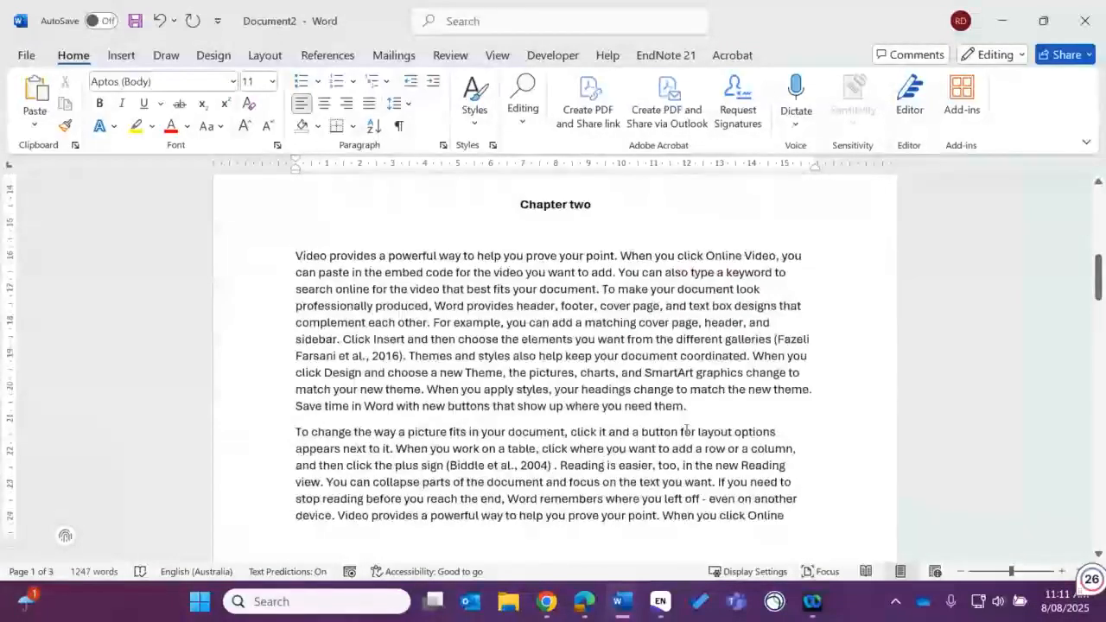
scroll(688, 429, down, 3)
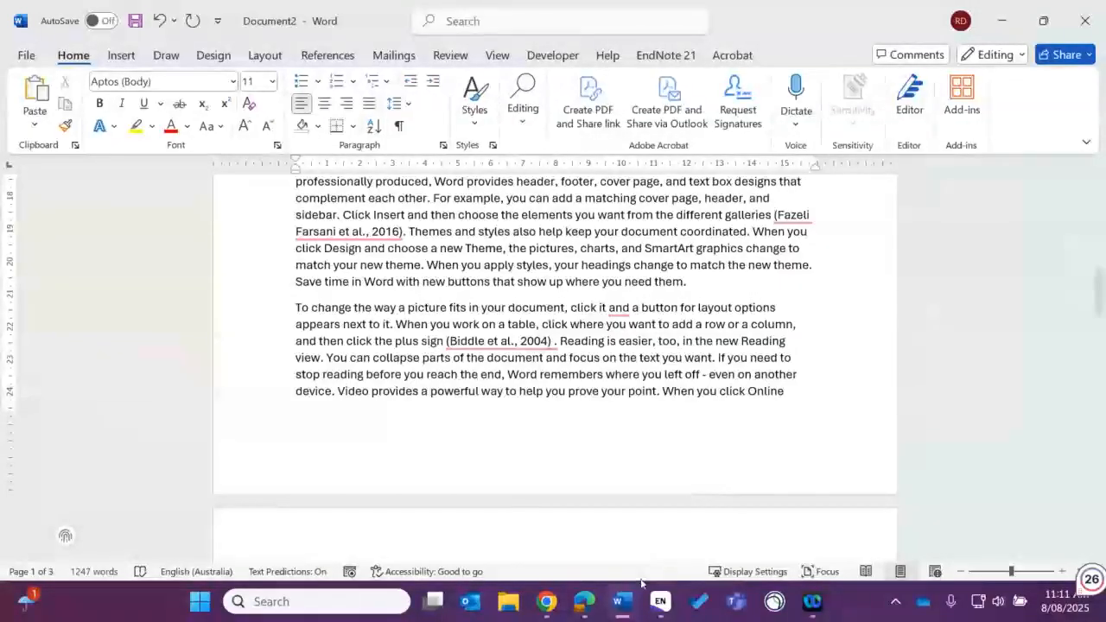
mouse_move(621, 601)
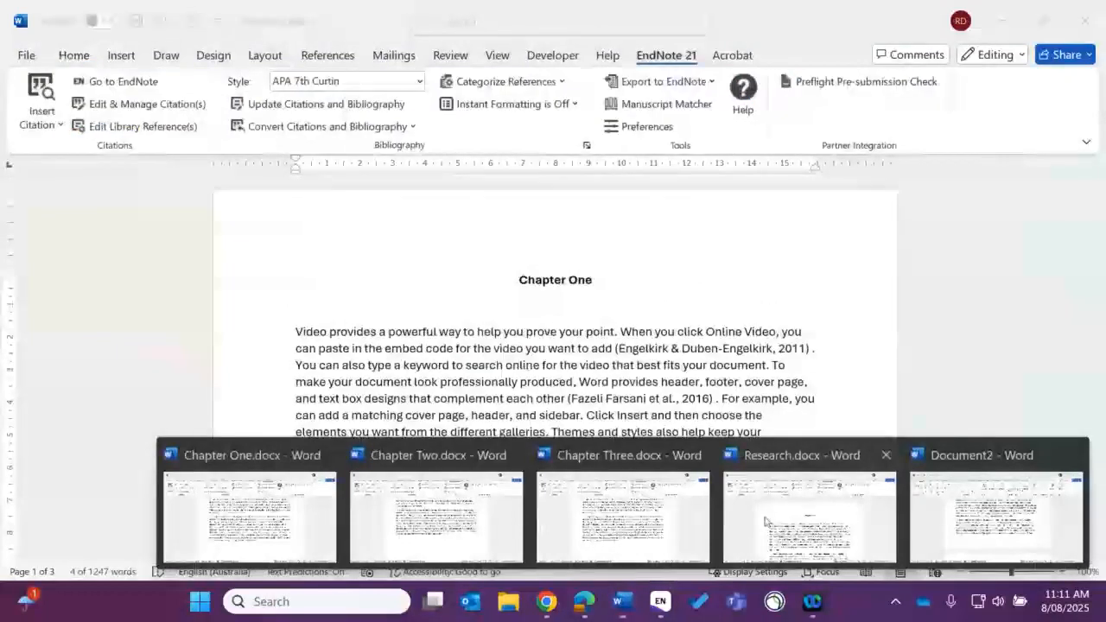
click(810, 517)
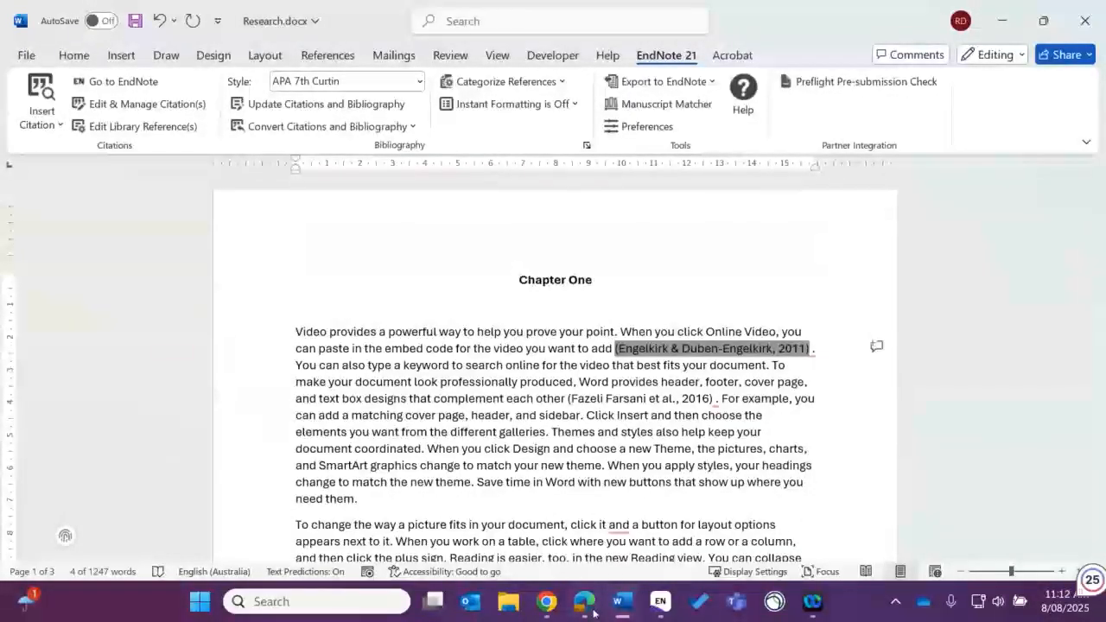
Step: Switch to Edge and open the Common issues with EndNote section of the EndNote extras guide's troubleshooting page
mouse_move(586, 612)
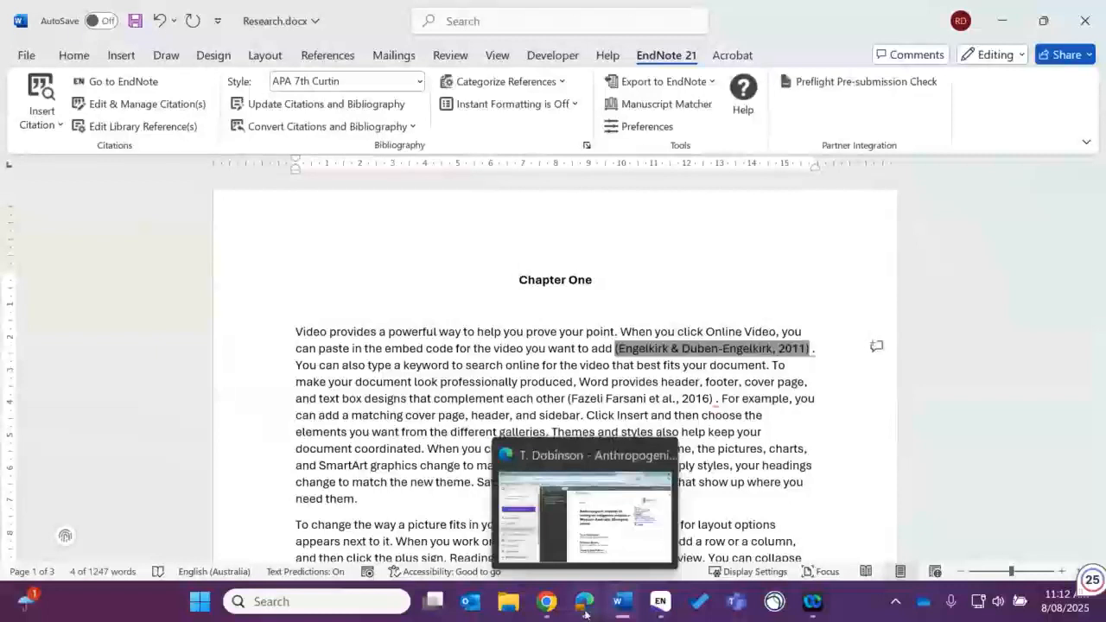
click(585, 612)
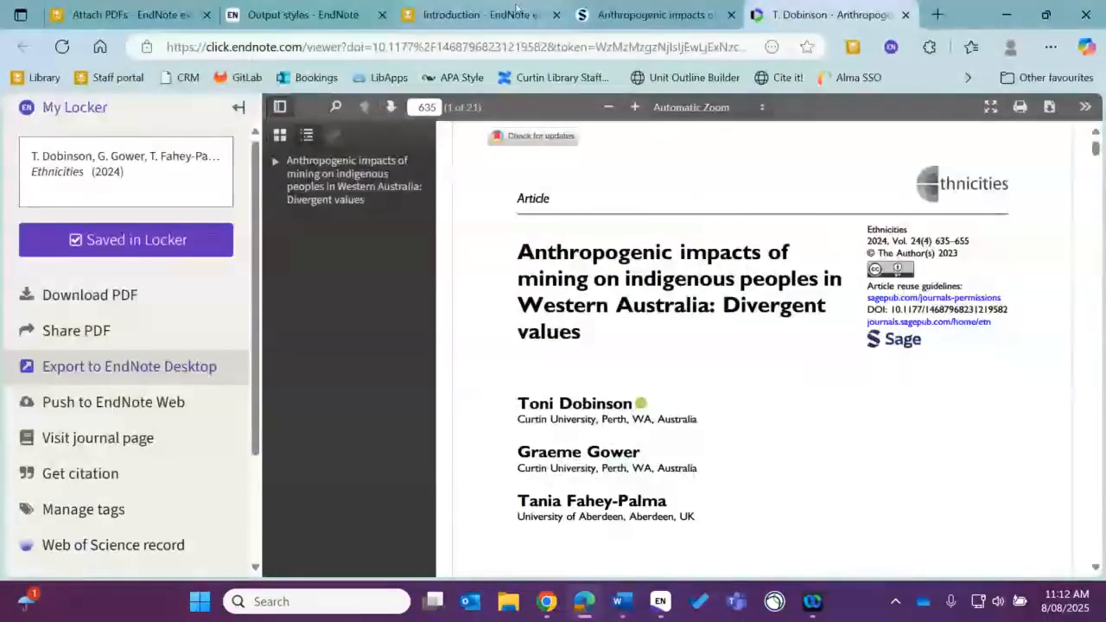
mouse_move(456, 10)
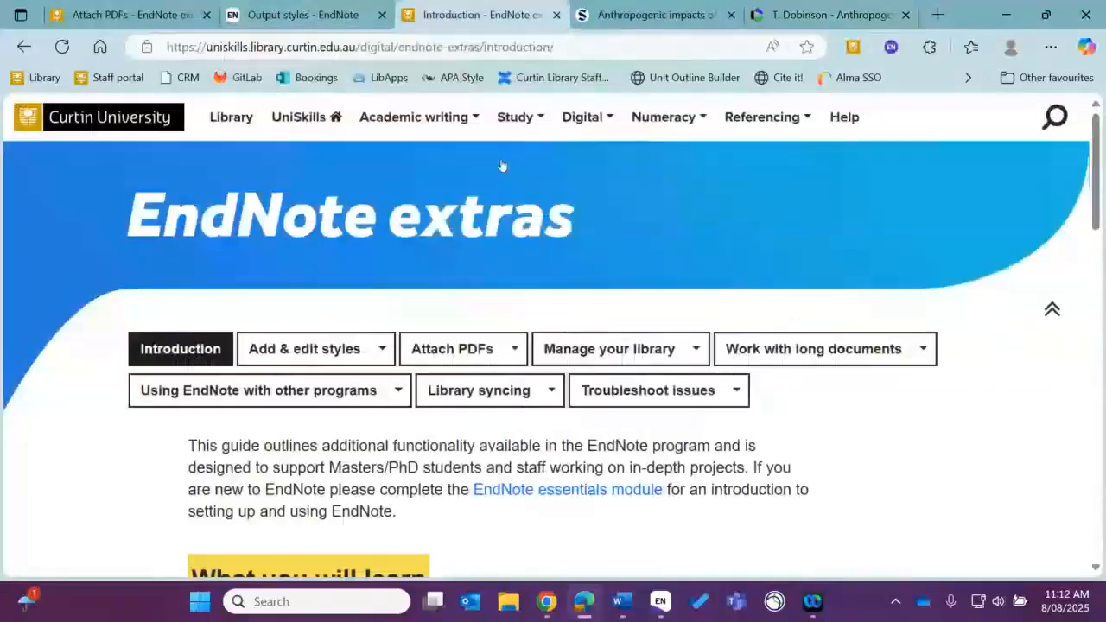
click(423, 10)
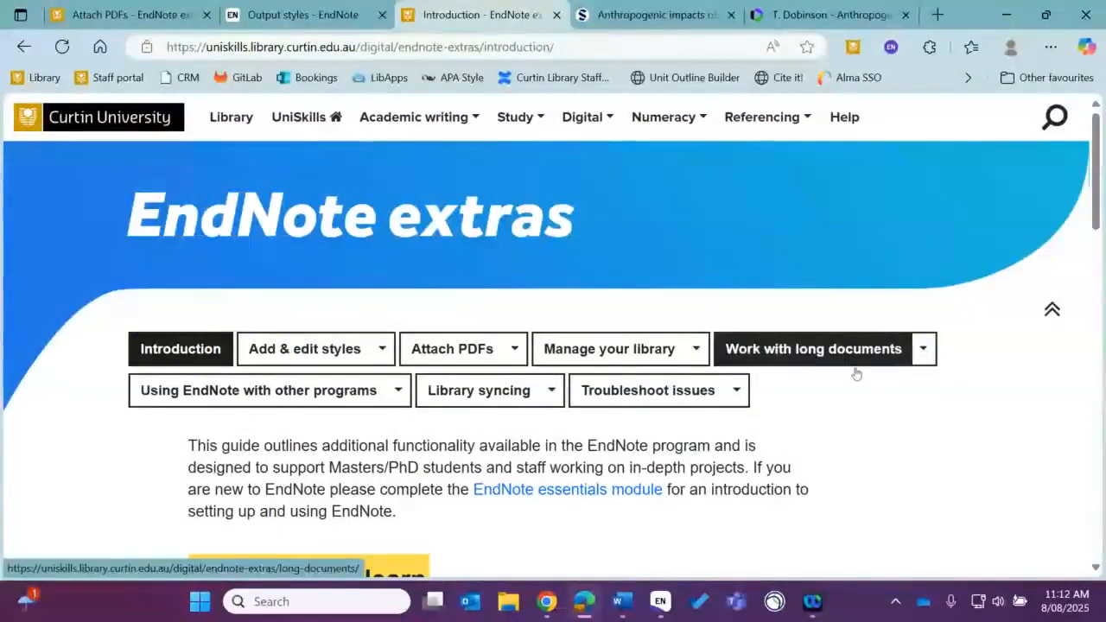
click(739, 394)
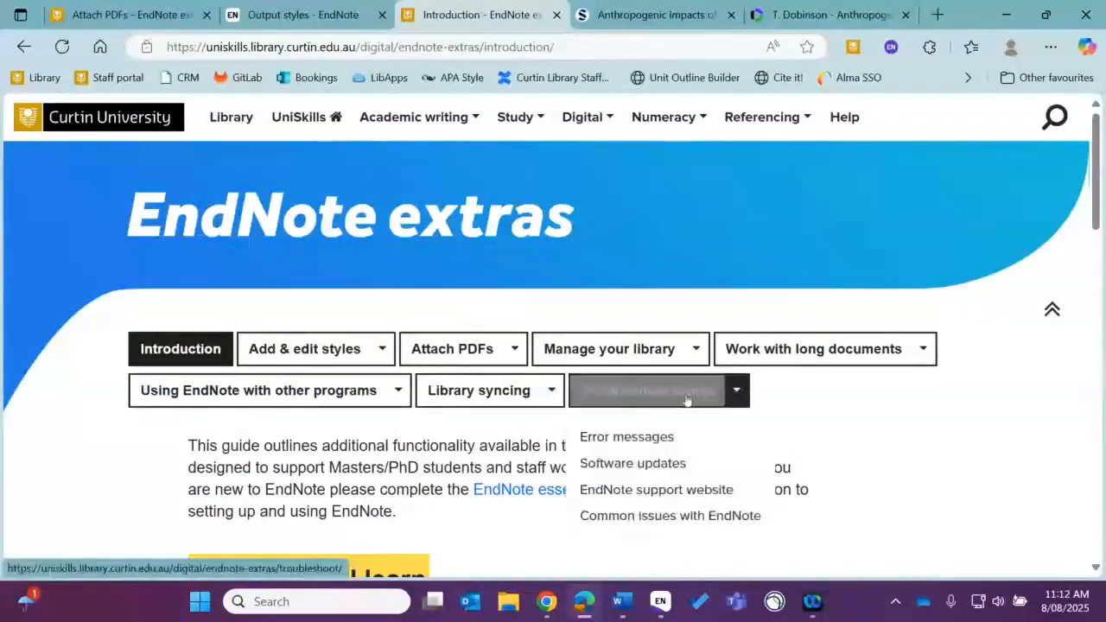
click(670, 523)
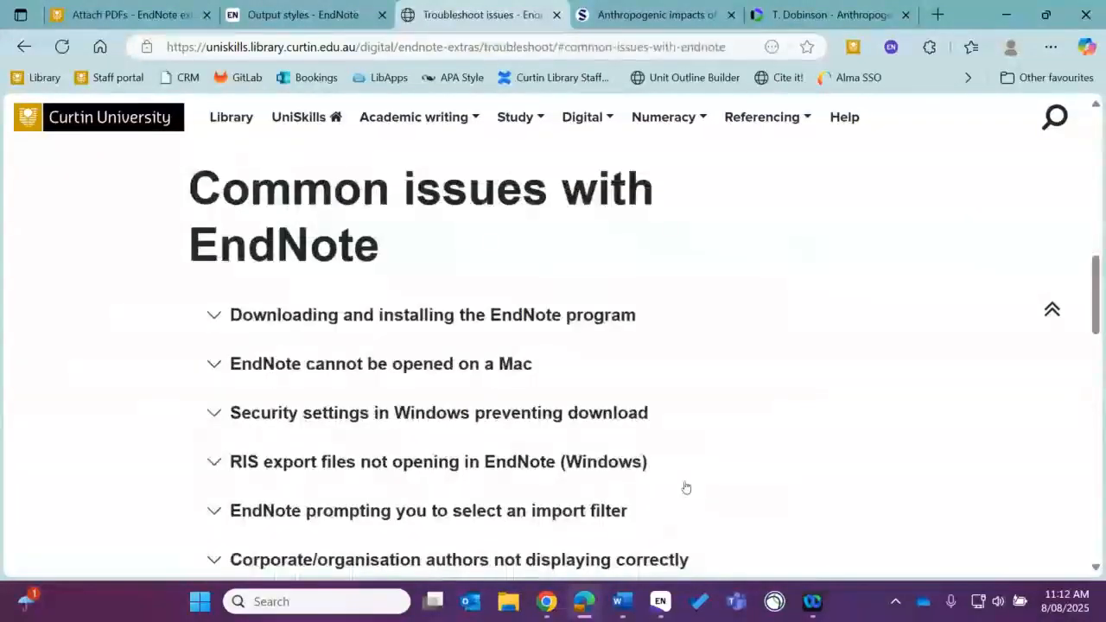
Step: Expand the "Can I access EndNote when I leave Curtin?" entry and read its advice
scroll(681, 485, down, 4)
scroll(681, 485, down, 2)
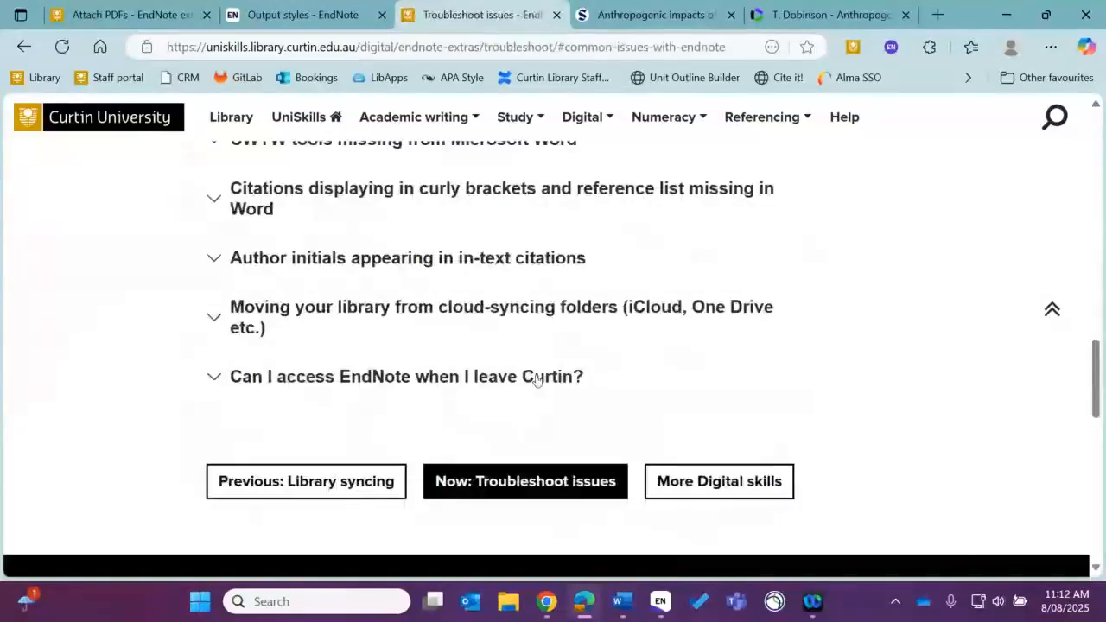
click(527, 377)
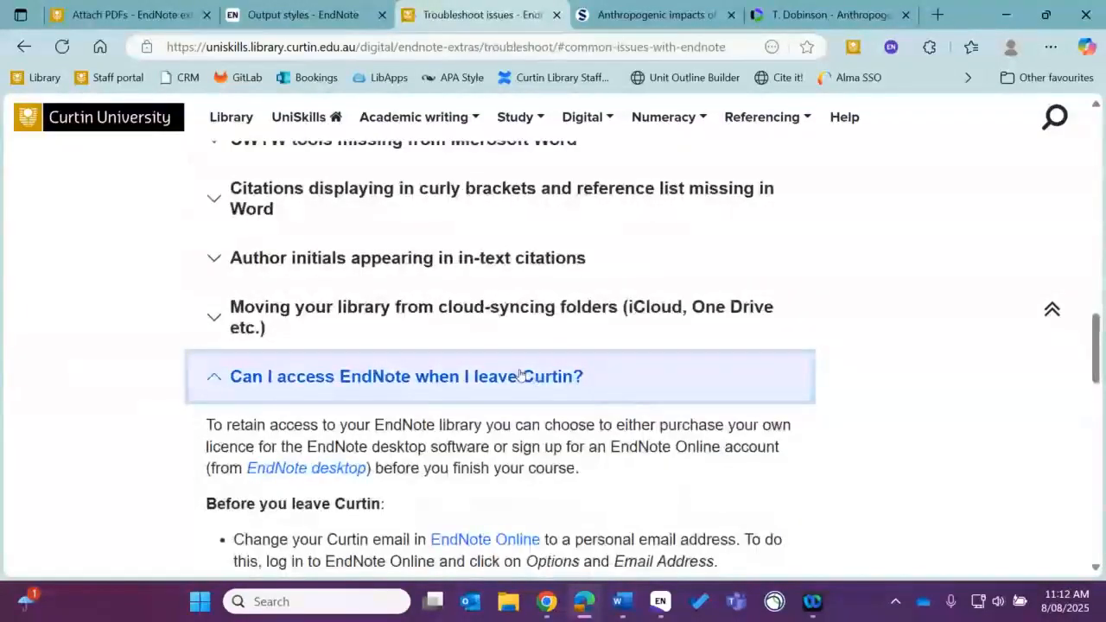
scroll(583, 405, down, 2)
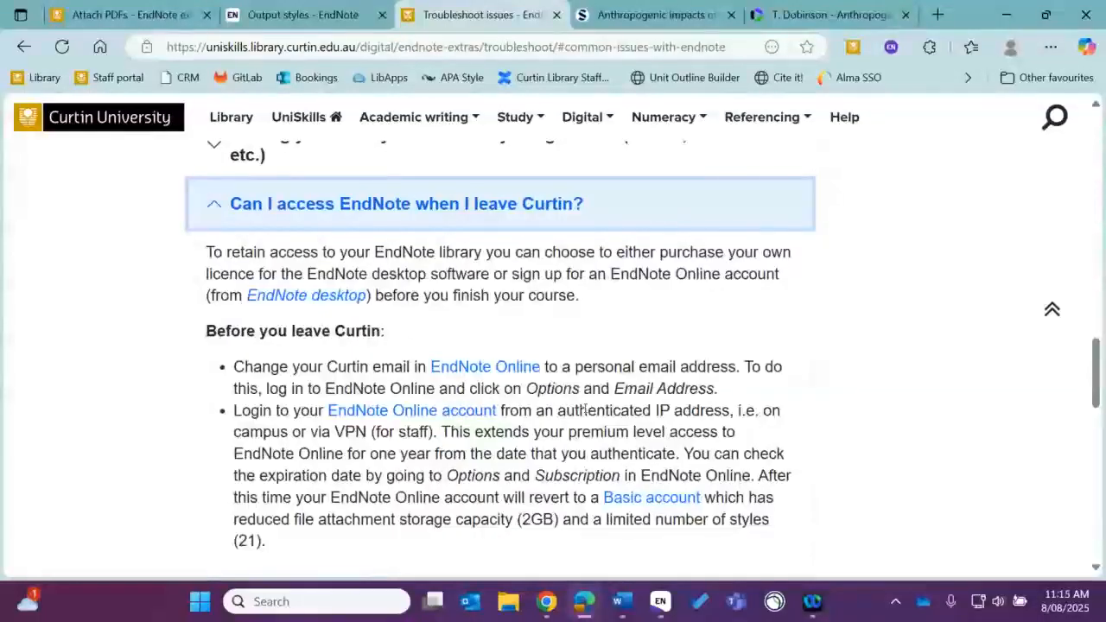
scroll(586, 410, up, 1)
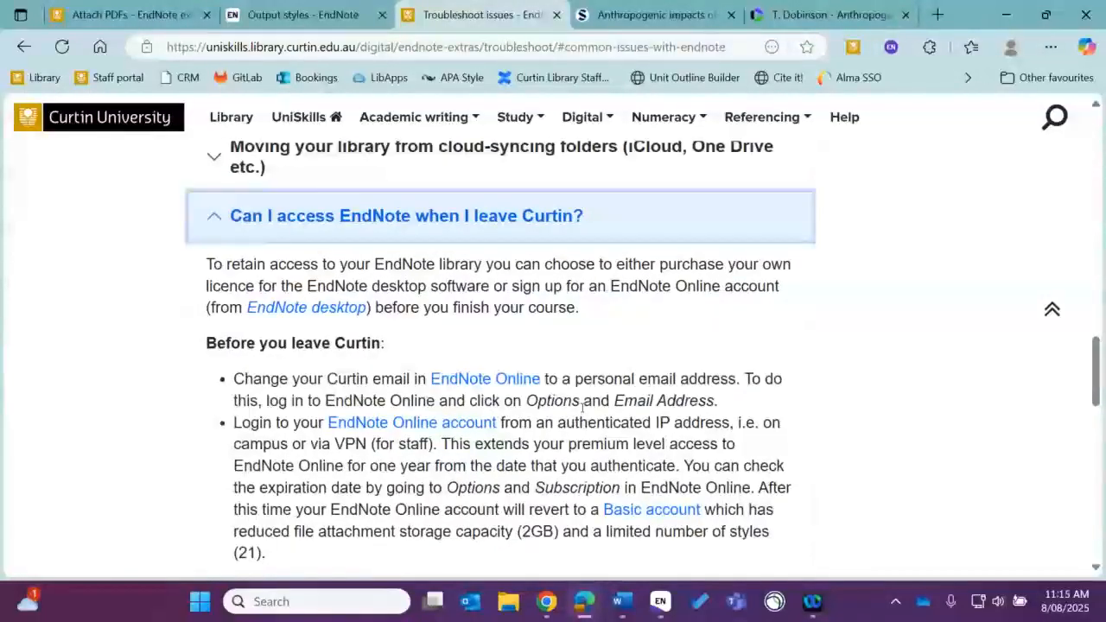
Step: Review the guide's Error messages, Software updates and EndNote support website sections
scroll(582, 408, up, 5)
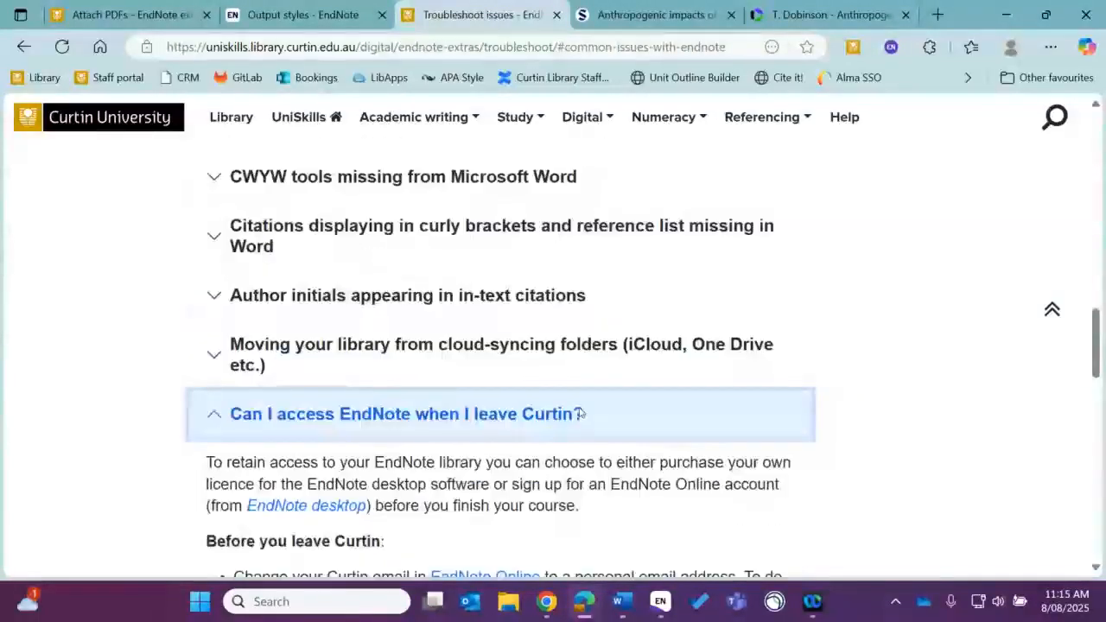
scroll(576, 412, up, 3)
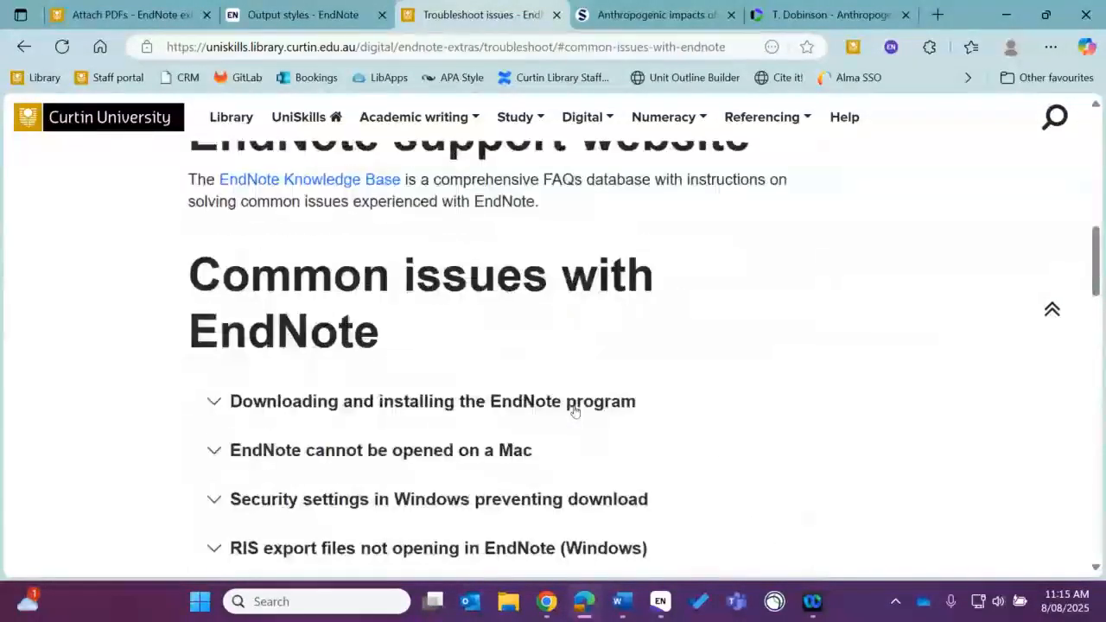
scroll(575, 411, up, 5)
scroll(576, 412, up, 4)
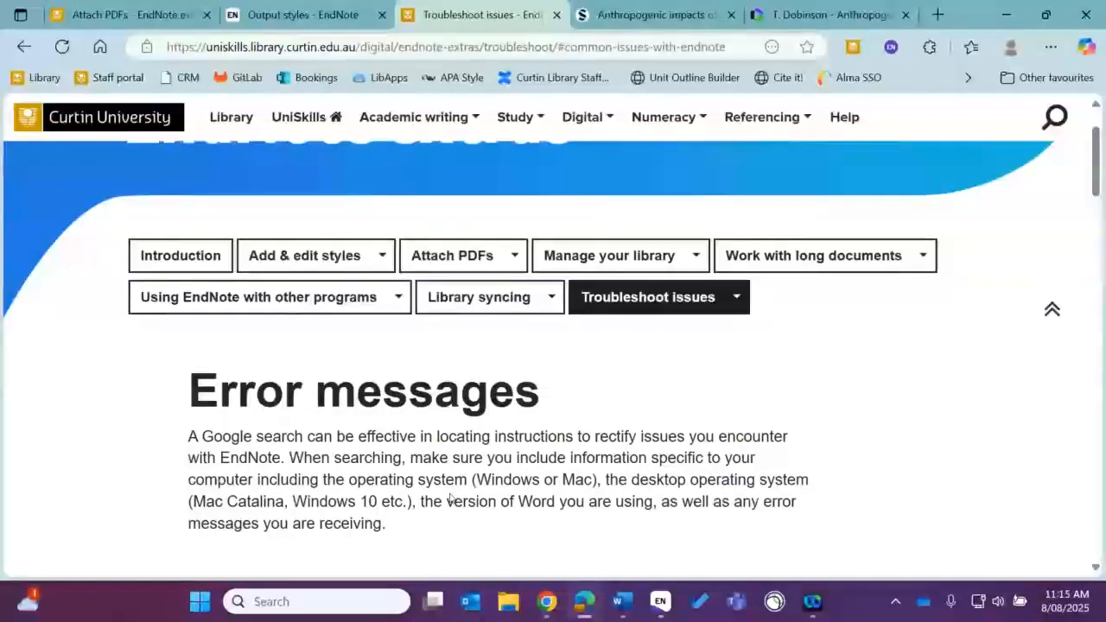
scroll(136, 559, down, 1)
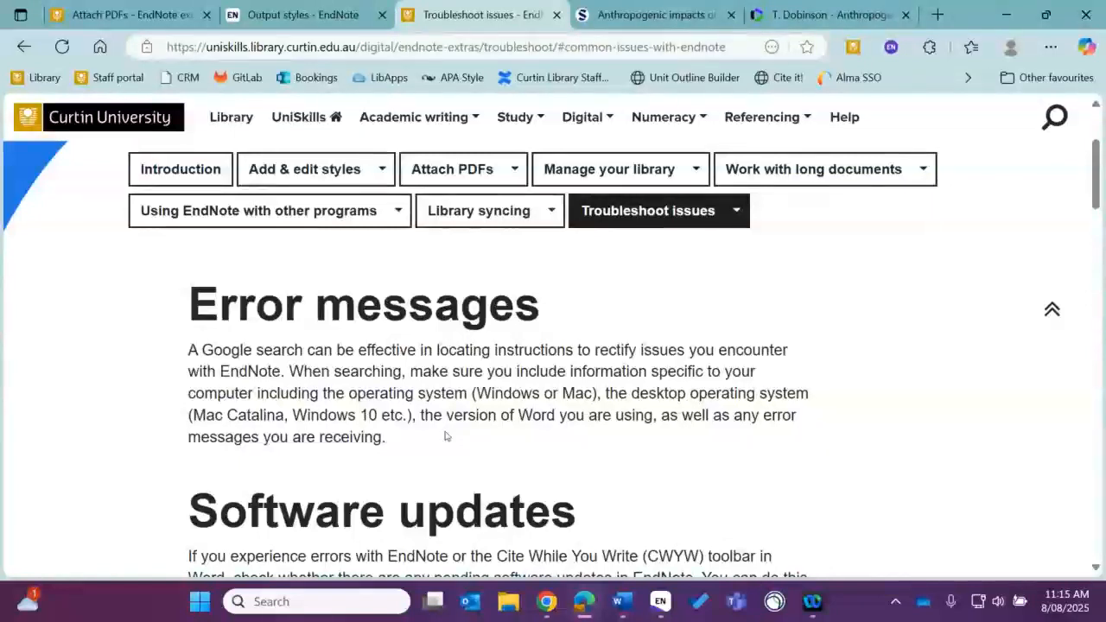
scroll(515, 387, down, 1)
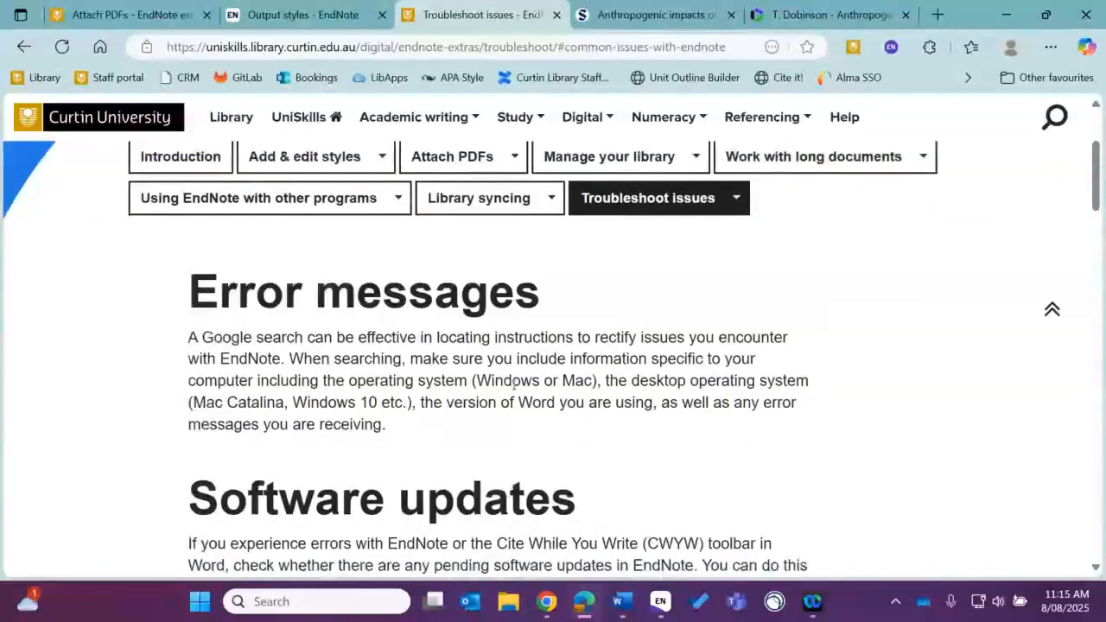
scroll(515, 387, down, 2)
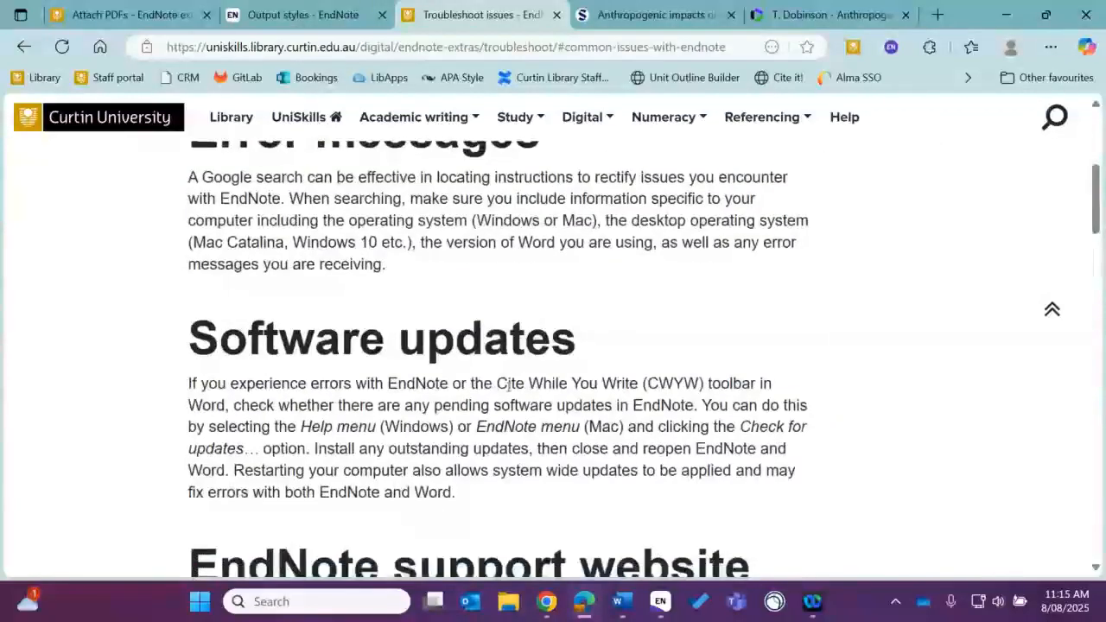
scroll(546, 394, down, 1)
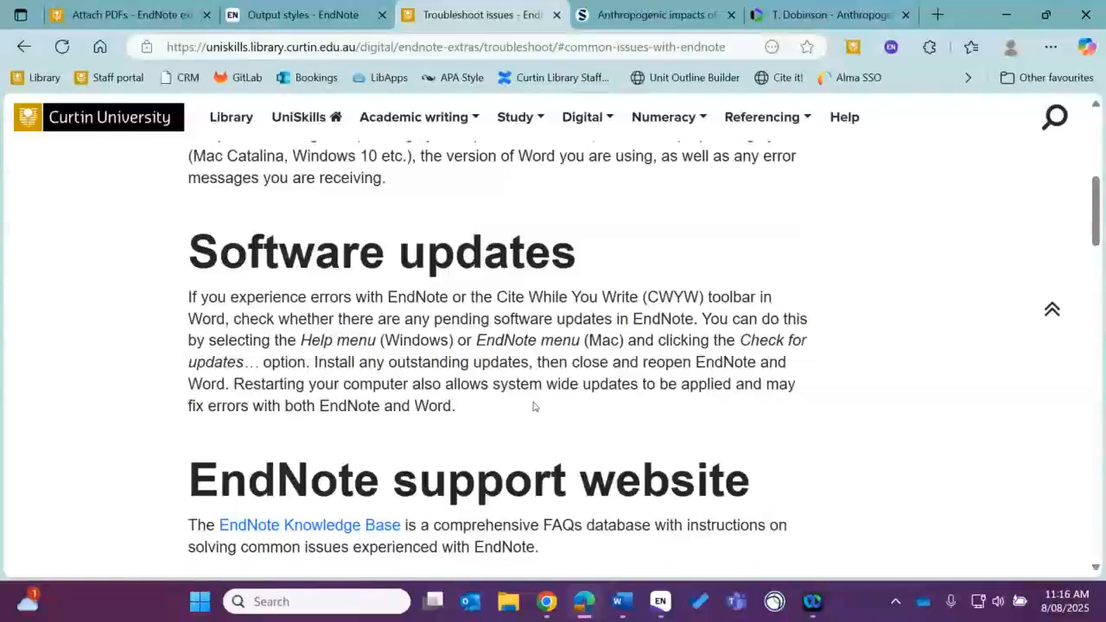
scroll(570, 356, down, 1)
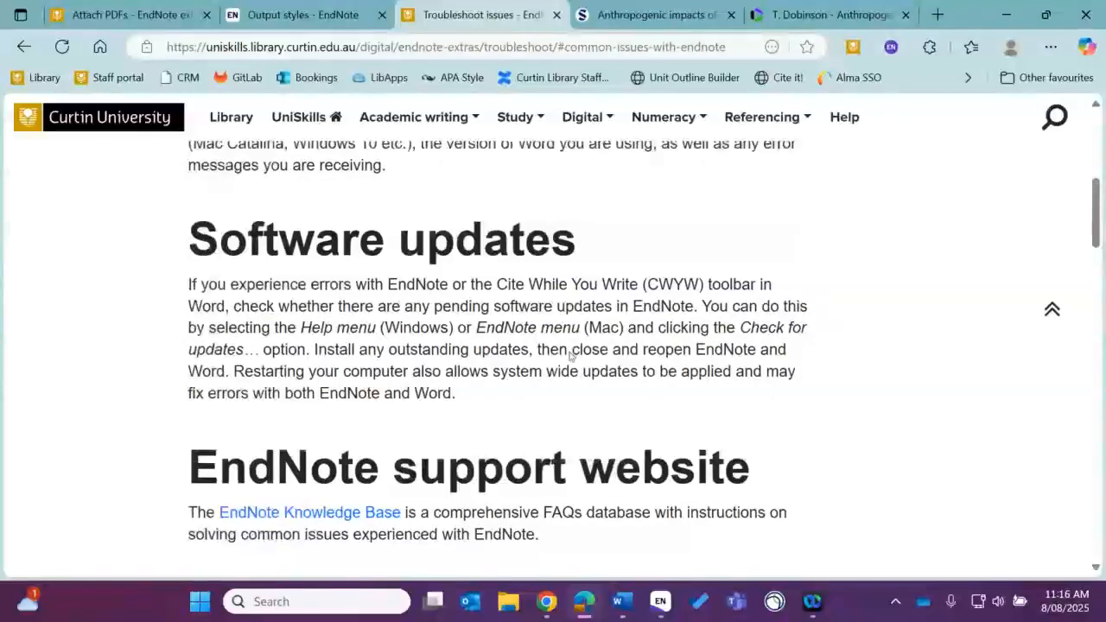
scroll(570, 356, down, 1)
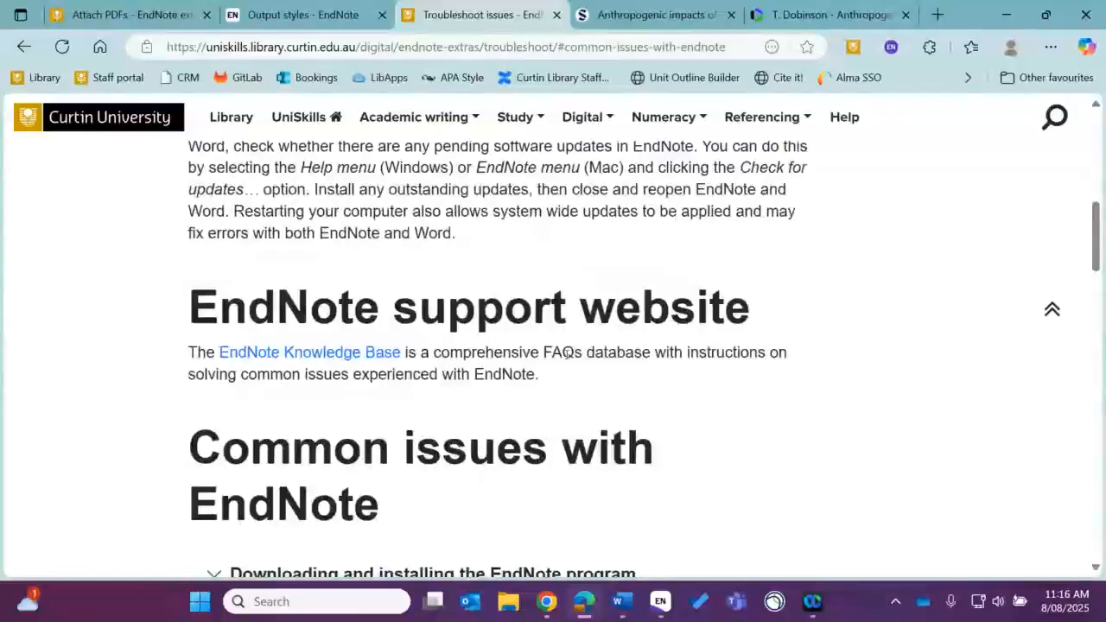
Step: Open the EndNote Knowledge Base from the guide and look through its featured and trending articles
click(323, 355)
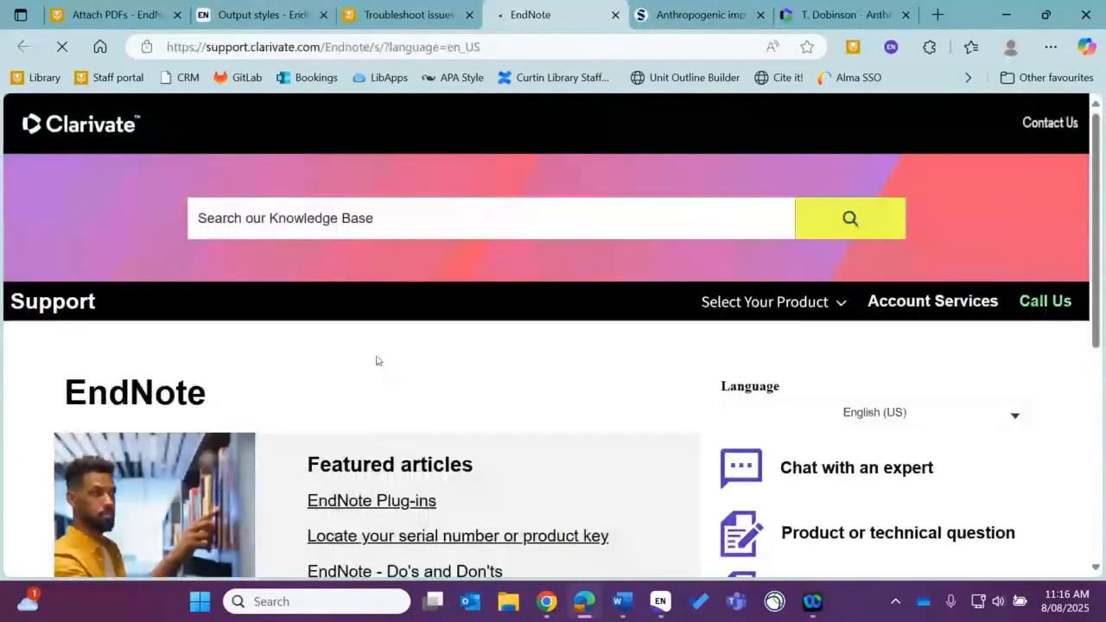
scroll(376, 360, down, 2)
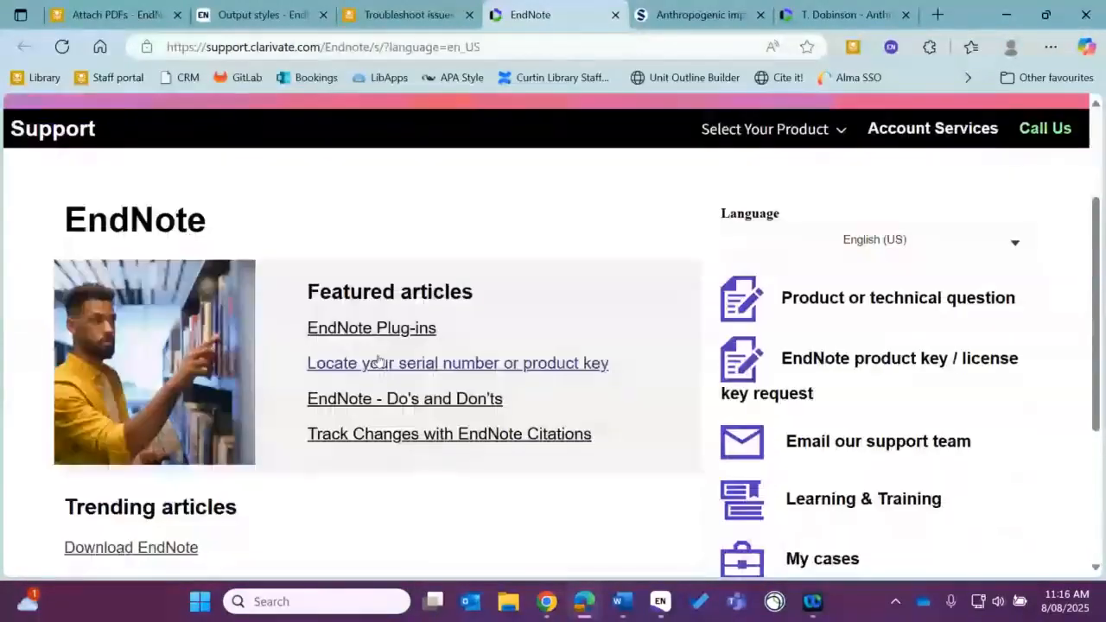
scroll(389, 372, down, 2)
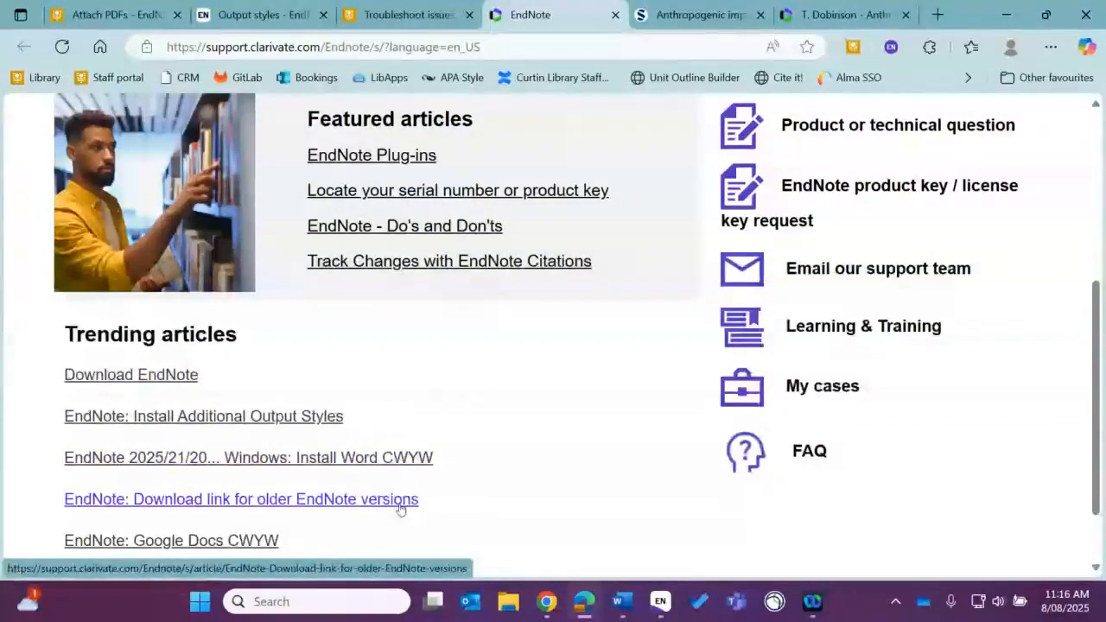
scroll(506, 493, up, 1)
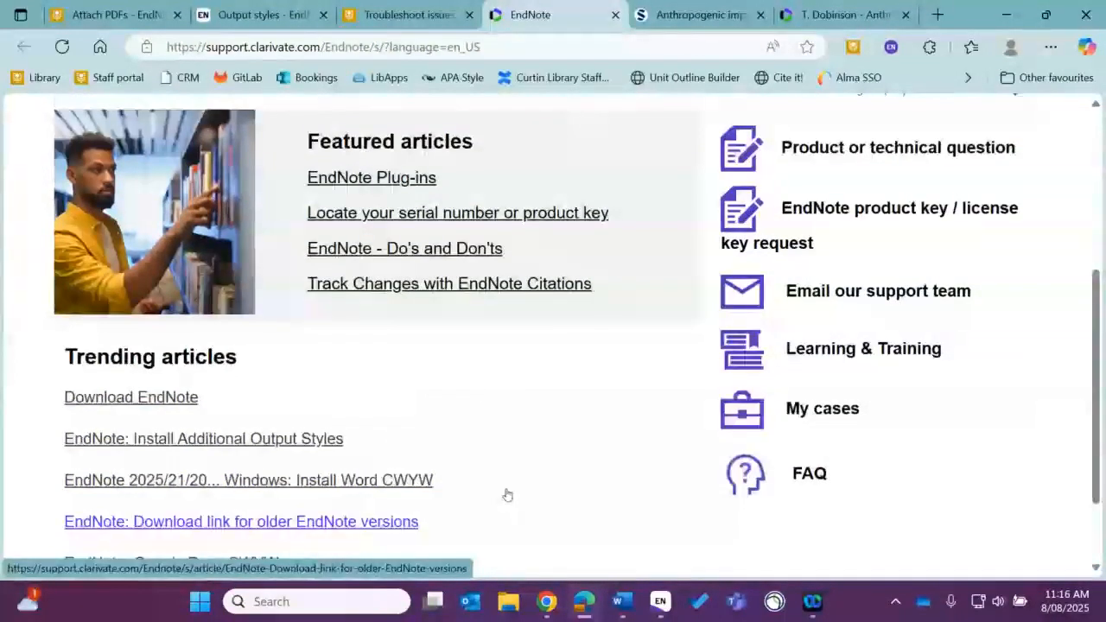
Step: Look over the support contact options on the EndNote support page, from product or technical question and email support to FAQ
scroll(508, 494, up, 2)
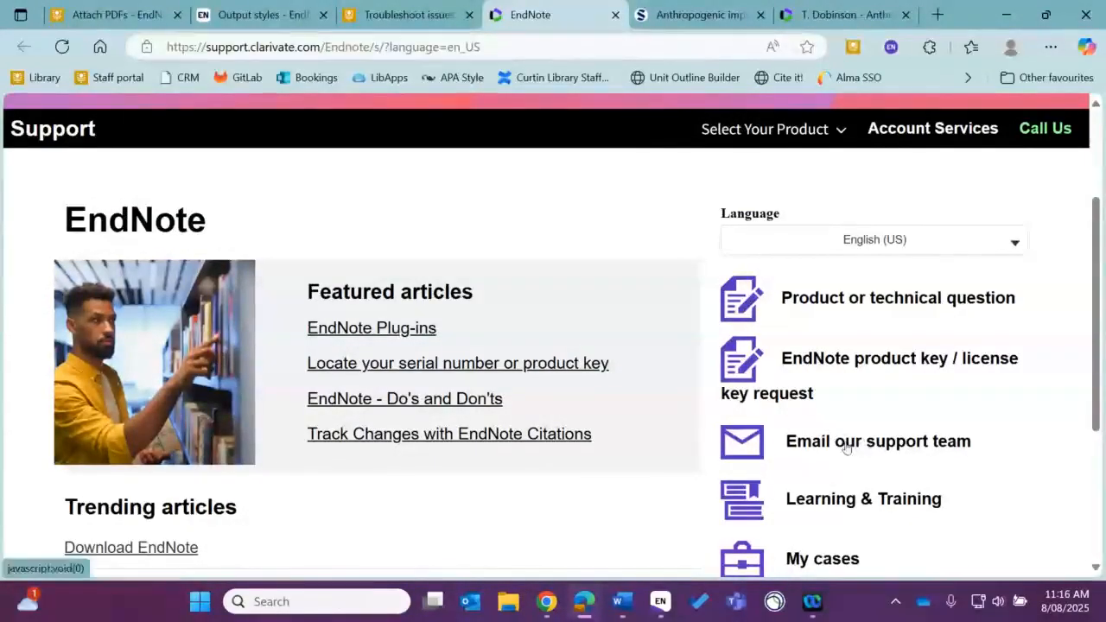
scroll(847, 448, down, 1)
scroll(869, 452, down, 1)
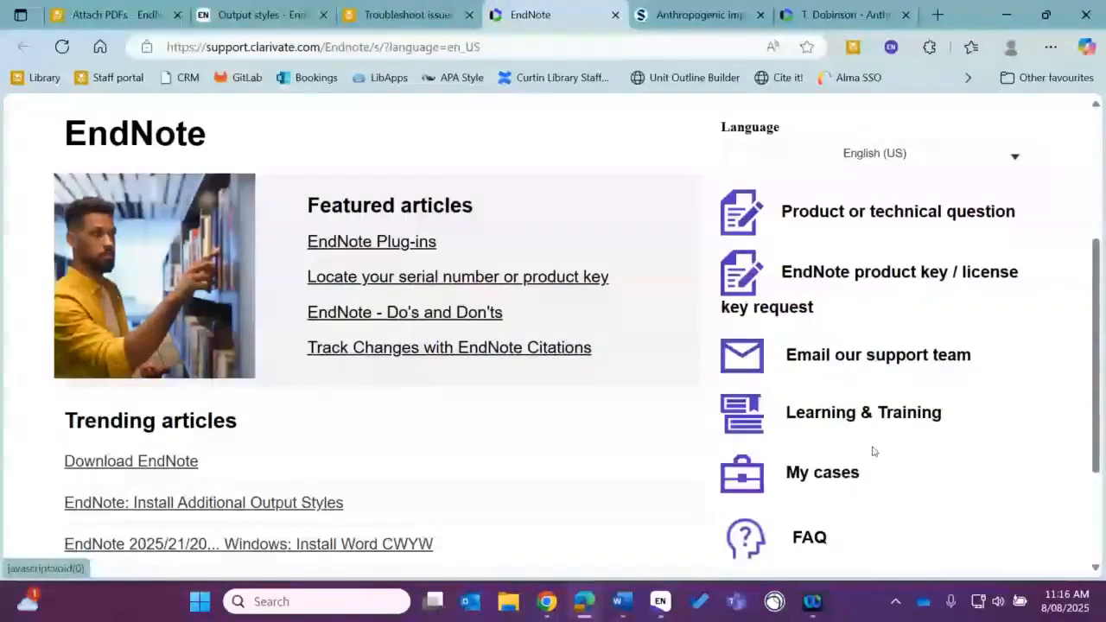
scroll(873, 452, down, 1)
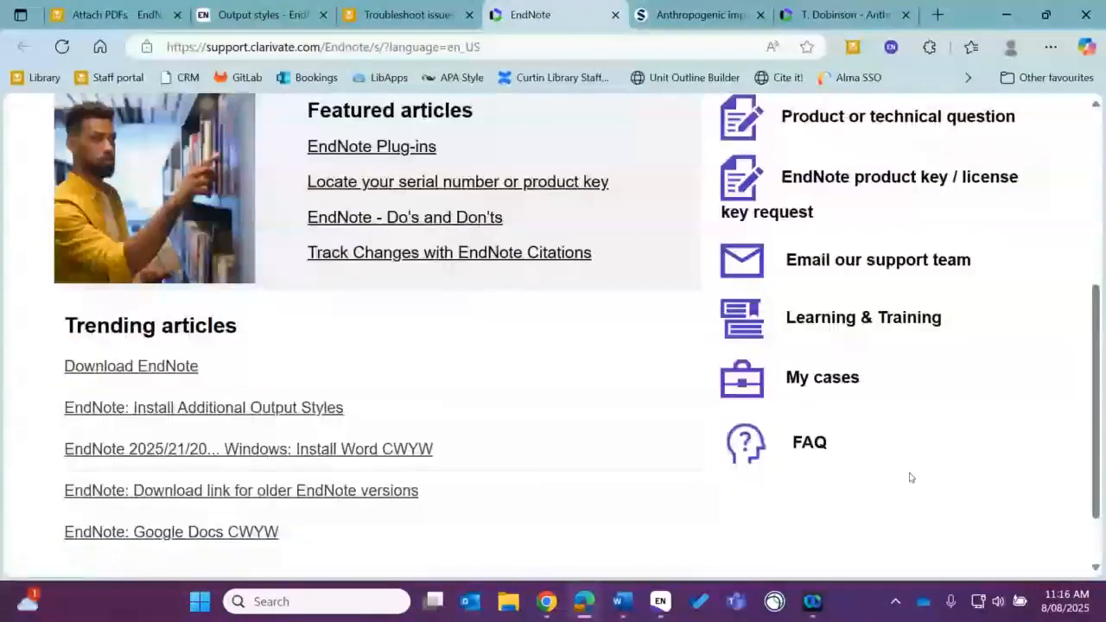
scroll(910, 477, up, 1)
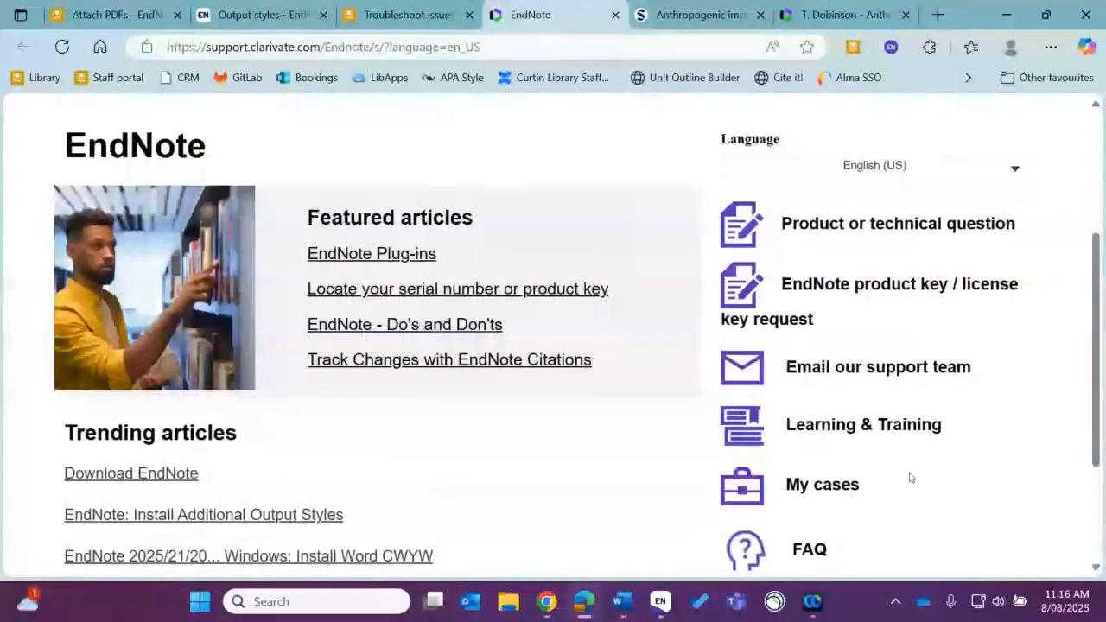
scroll(911, 477, up, 1)
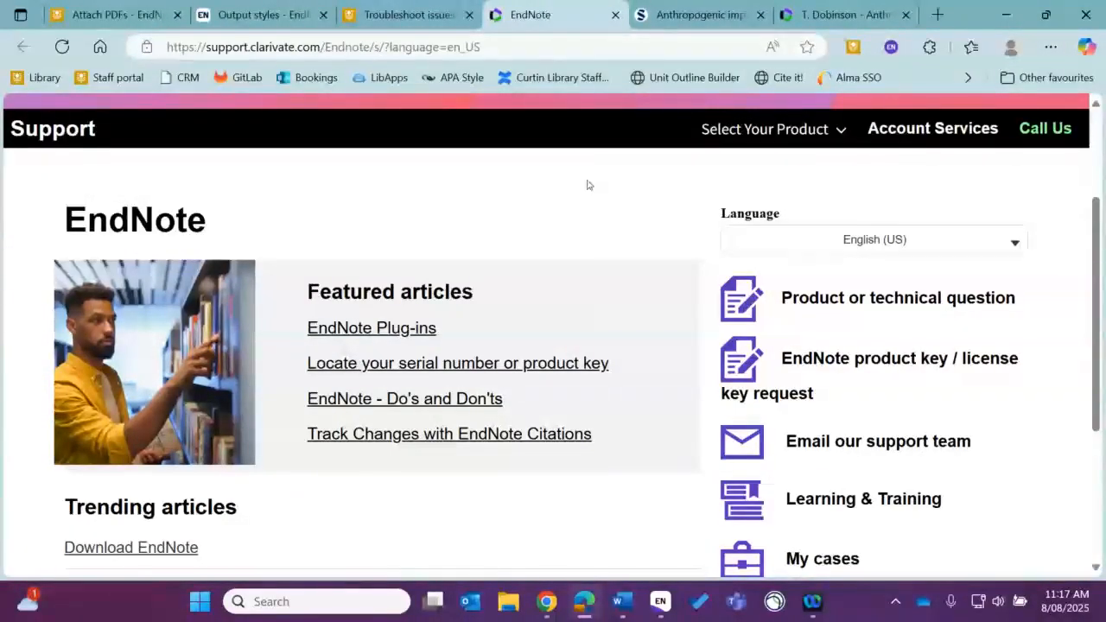
Step: Return to the EndNote extras troubleshooting page and look through its list of common issues with EndNote
click(406, 7)
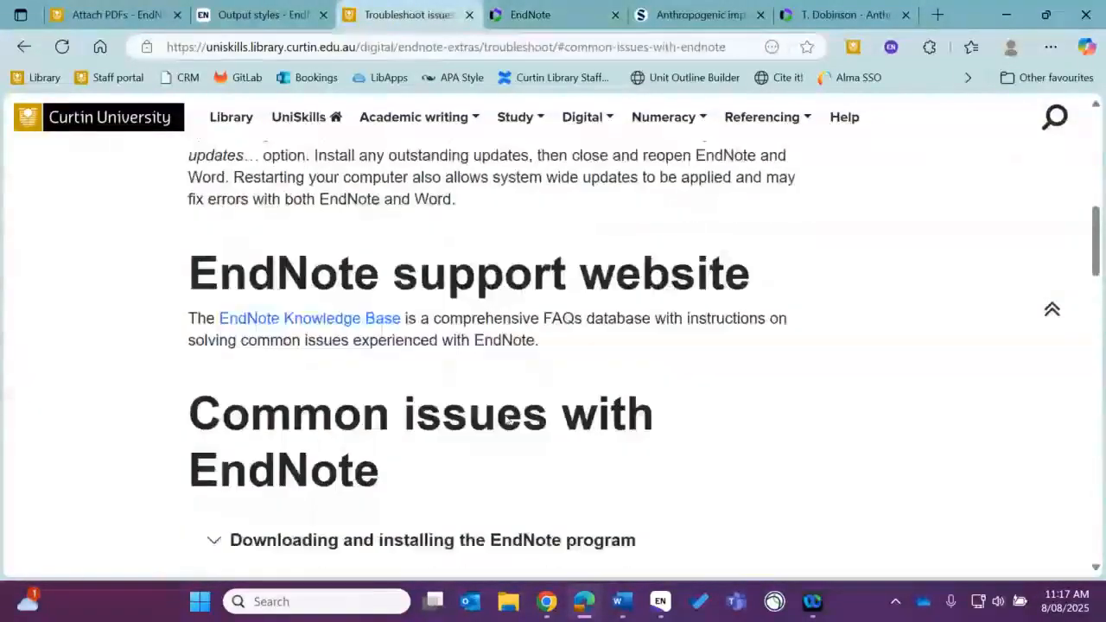
scroll(510, 421, down, 3)
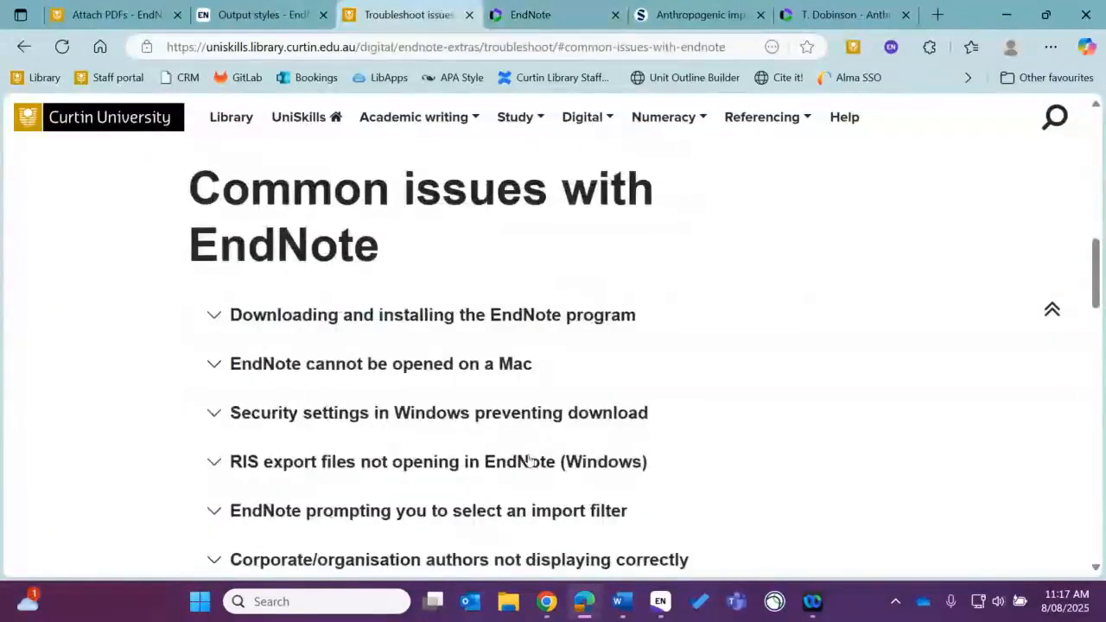
scroll(529, 459, down, 2)
scroll(636, 420, down, 1)
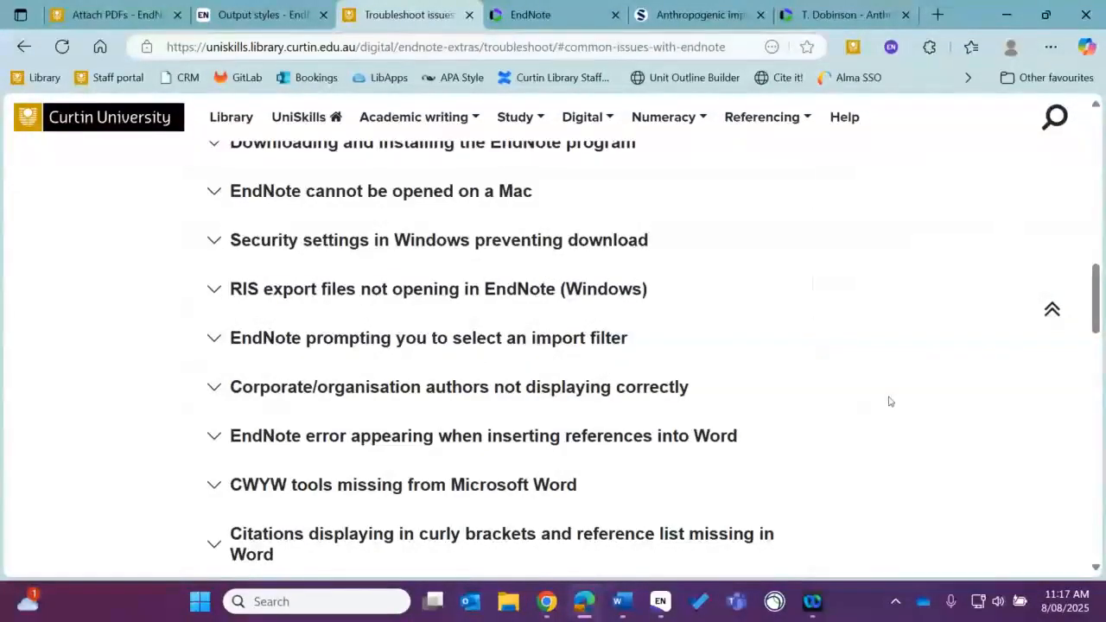
scroll(891, 402, up, 1)
scroll(890, 399, up, 2)
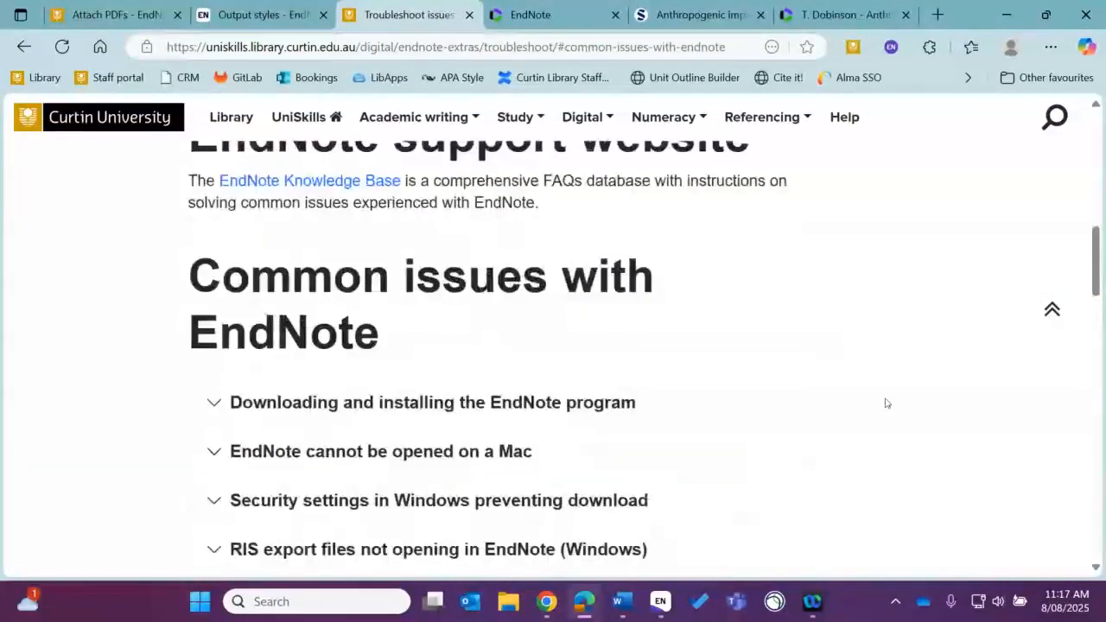
Step: Open the Curtin Library Help page from the guide's site navigation and review its Frequently asked questions and Contact us online sections
scroll(886, 404, up, 5)
scroll(886, 404, up, 5)
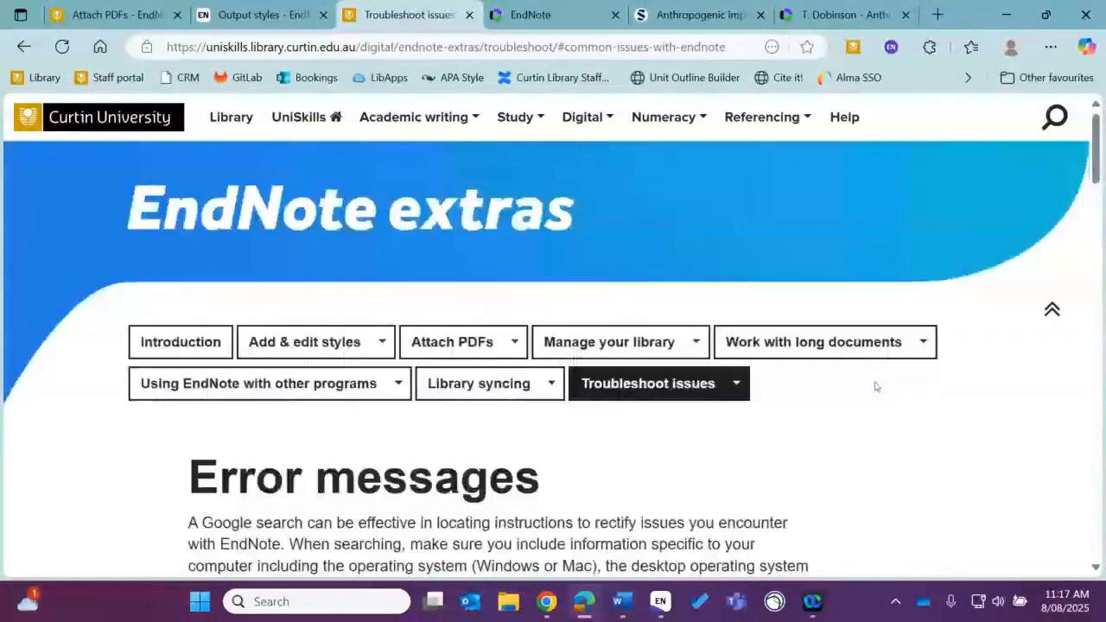
click(845, 121)
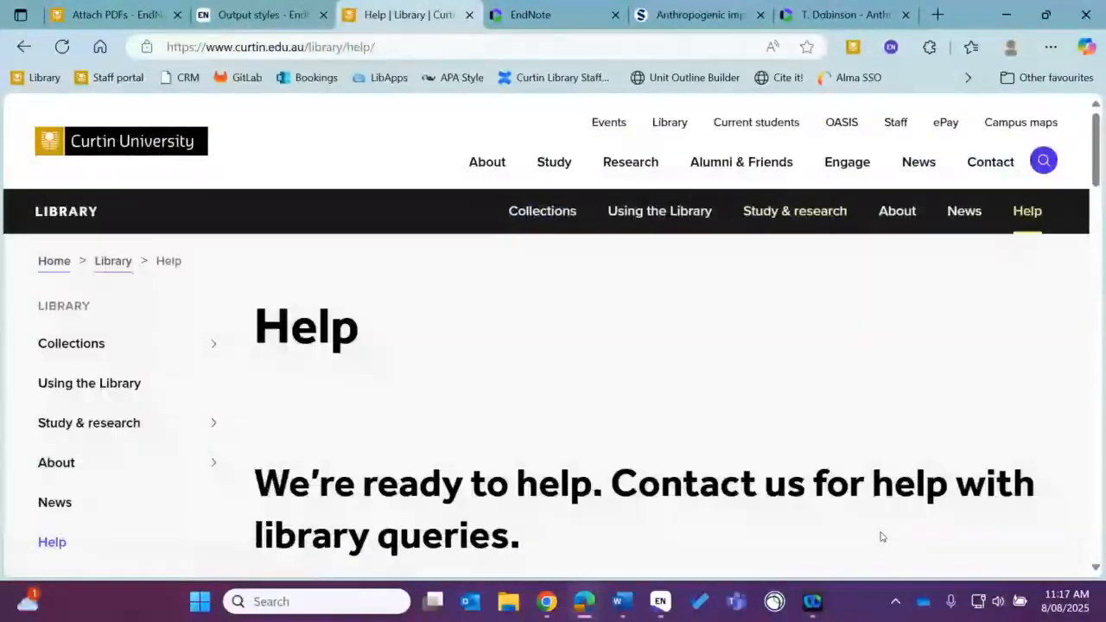
scroll(881, 537, down, 5)
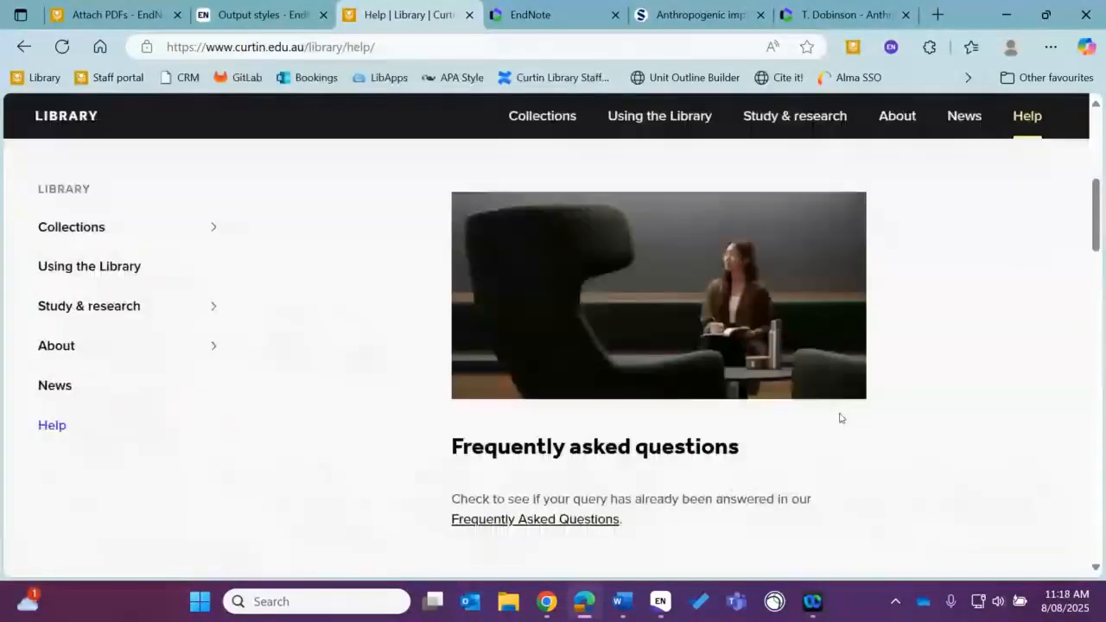
scroll(839, 418, down, 4)
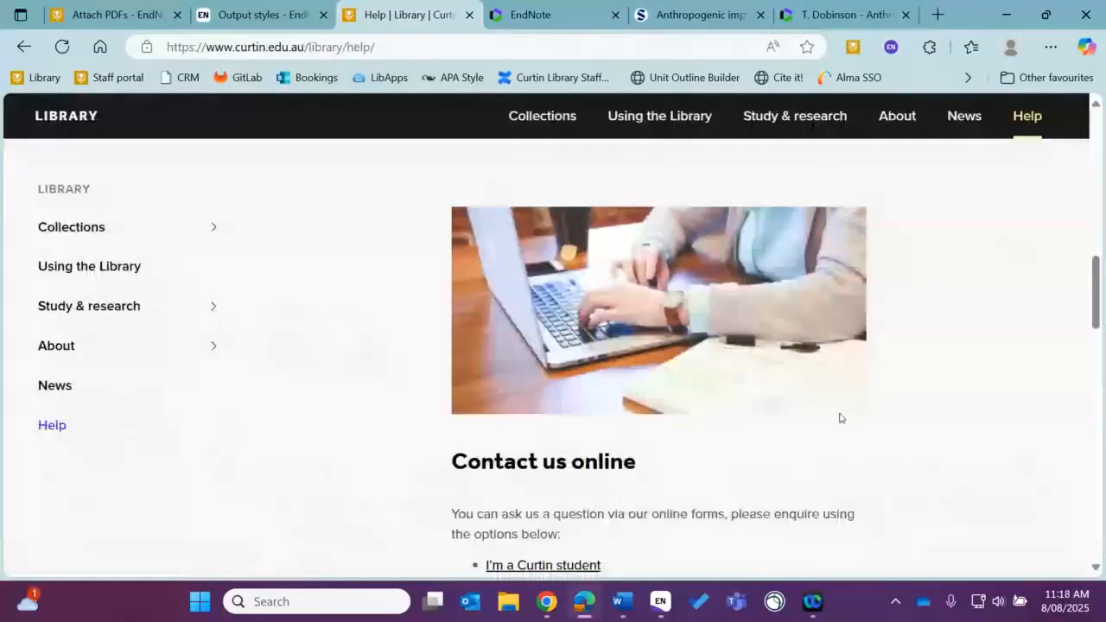
scroll(839, 418, down, 2)
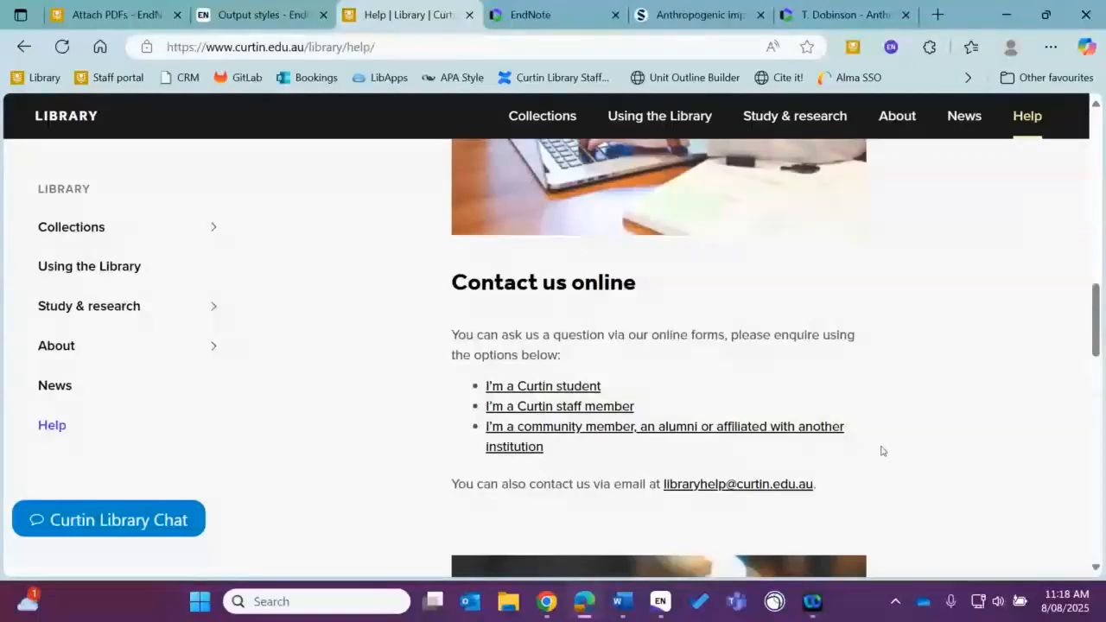
scroll(888, 458, up, 5)
scroll(882, 450, up, 5)
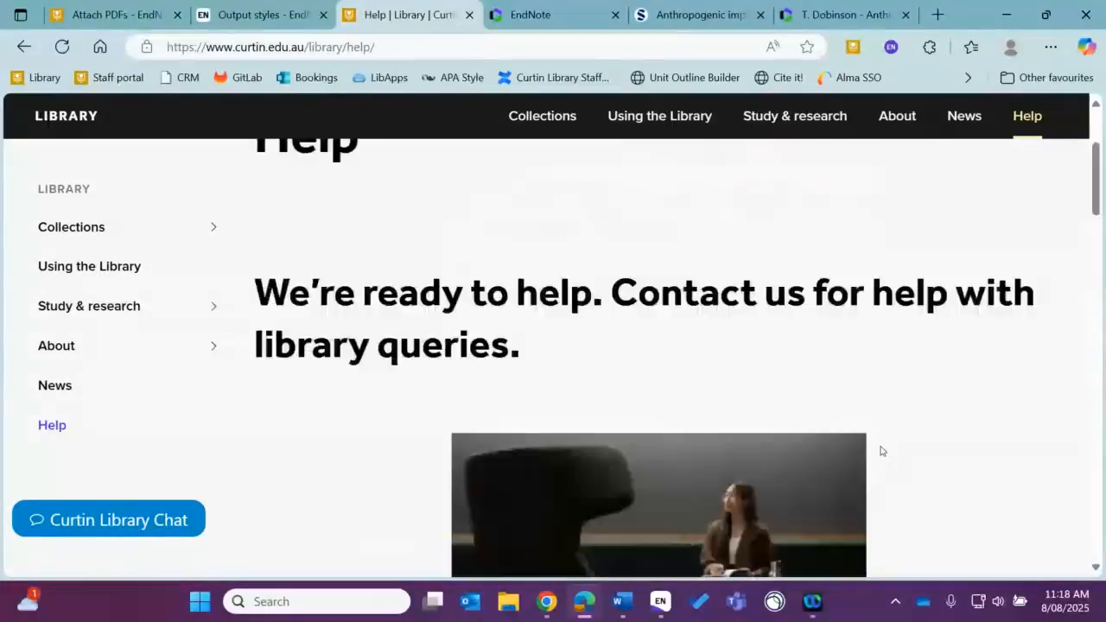
scroll(882, 450, up, 1)
scroll(881, 451, up, 1)
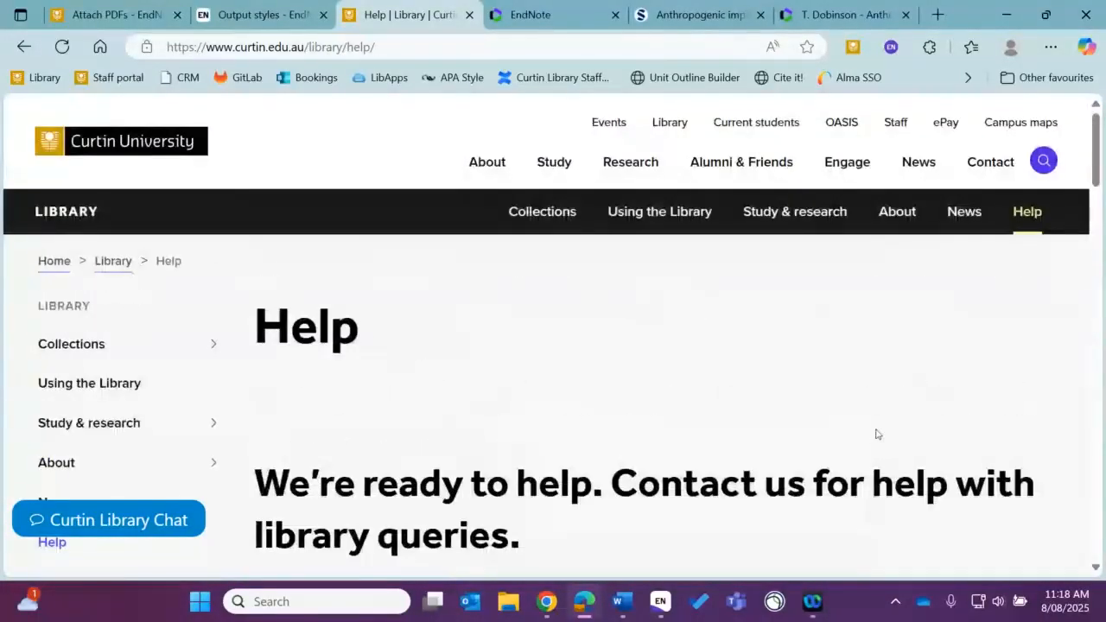